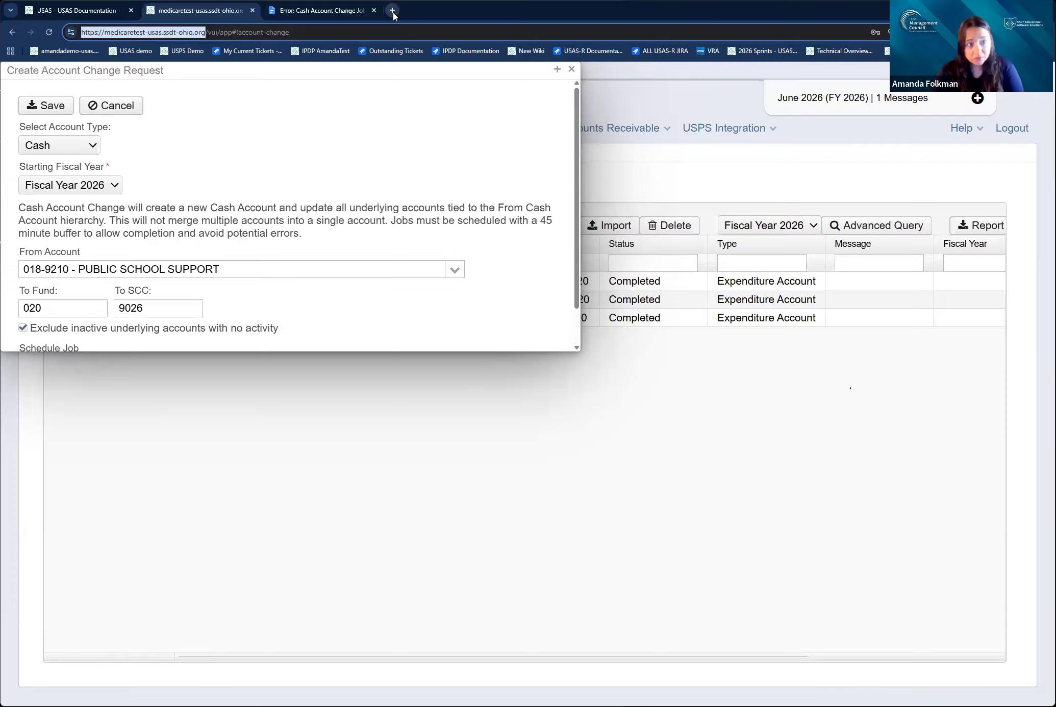
Open the medicaretest-usas.ssdt-ohio.org application in an additional browser tab, leaving the cash account change request open.
{"action": "left_click", "coordinate": [201, 11]}
{"action": "scroll", "coordinate": [153, 250], "scroll_direction": "down", "scroll_amount": 1}
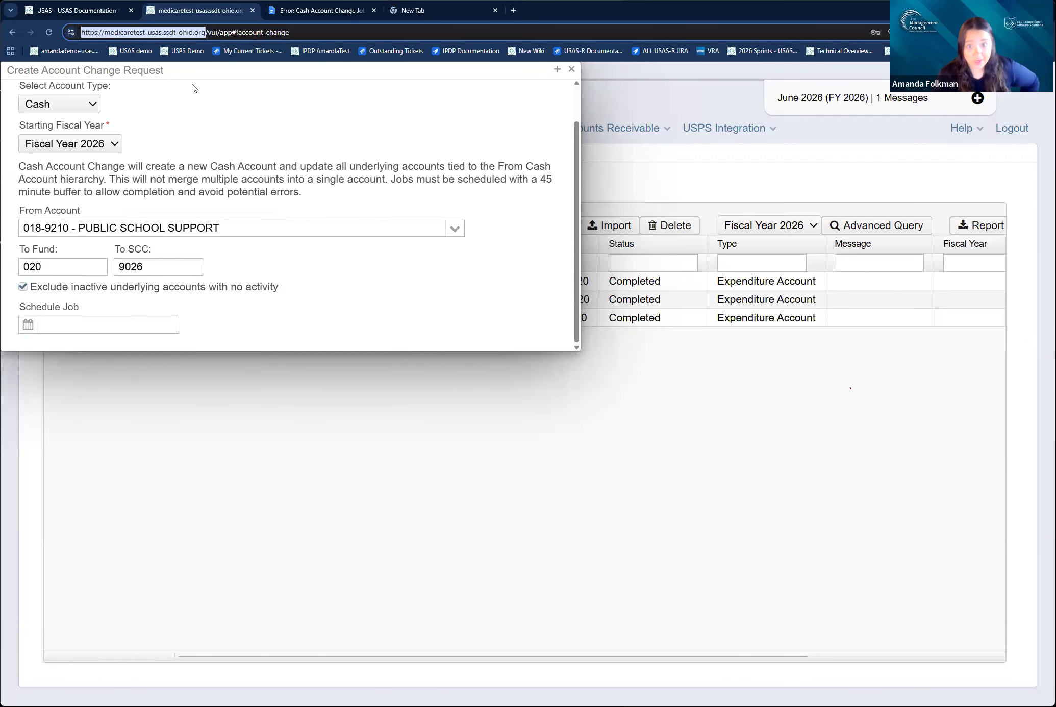
{"action": "scroll", "coordinate": [194, 88], "scroll_direction": "up", "scroll_amount": 1}
{"action": "left_click", "coordinate": [413, 12]}
{"action": "key", "text": "Return"}
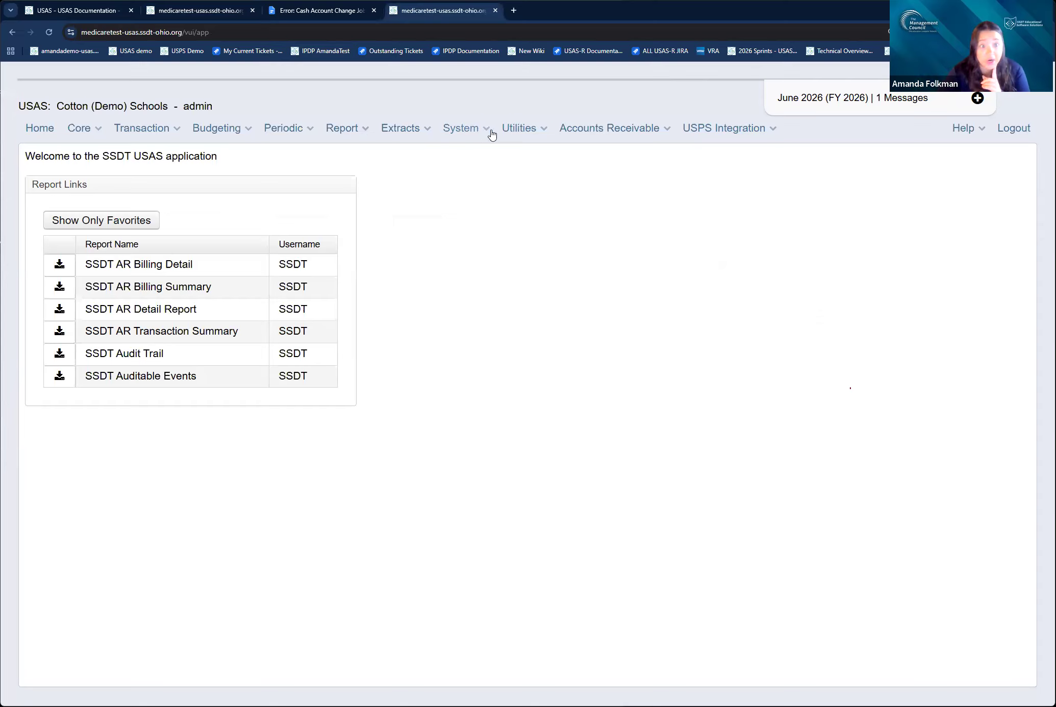
Examine the Application Configuration's instance type and user job execution settings, dismiss the editor without changes and close the extra browser tab.
{"action": "left_click", "coordinate": [518, 130]}
{"action": "left_click", "coordinate": [461, 128]}
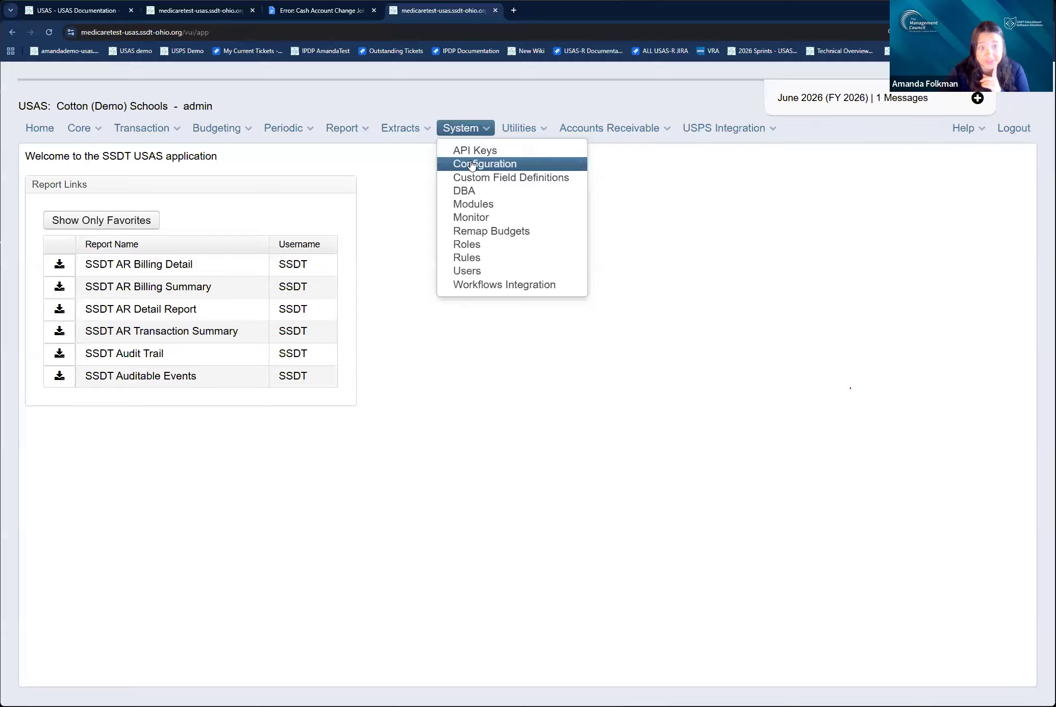
{"action": "left_click", "coordinate": [465, 162]}
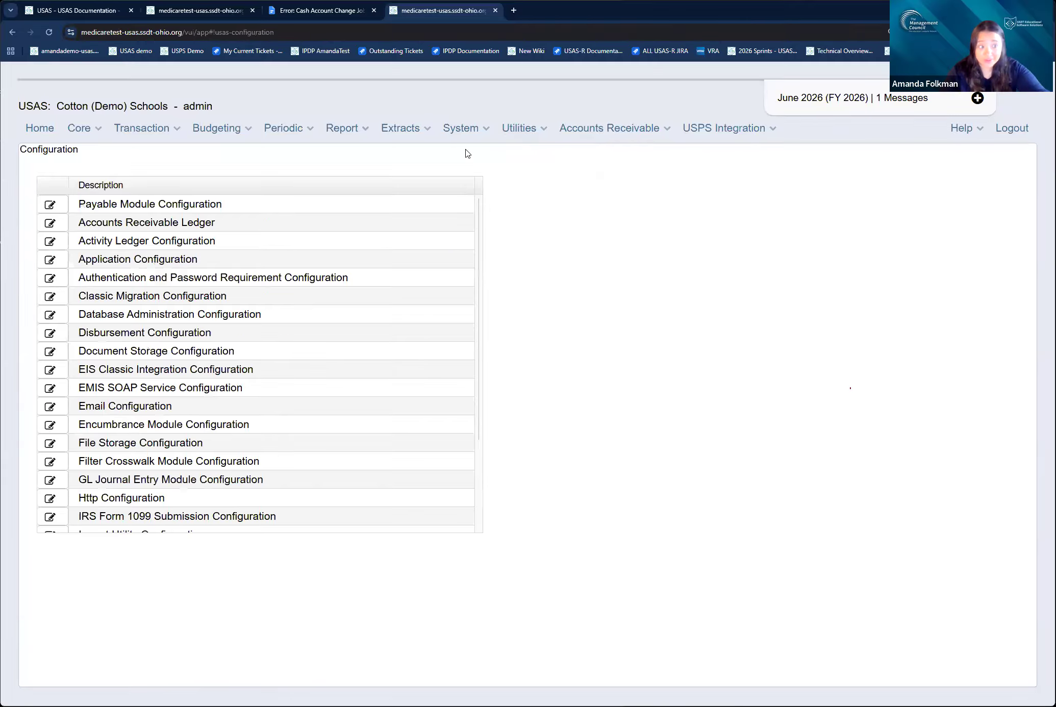
{"action": "left_click", "coordinate": [51, 260]}
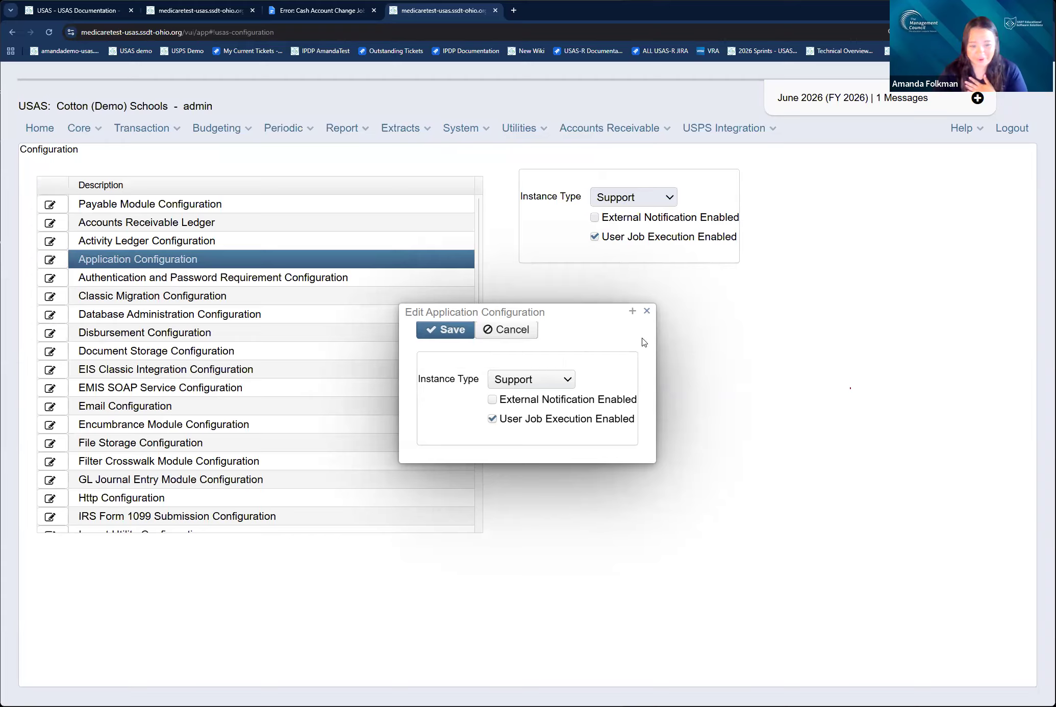
{"action": "left_click", "coordinate": [647, 312]}
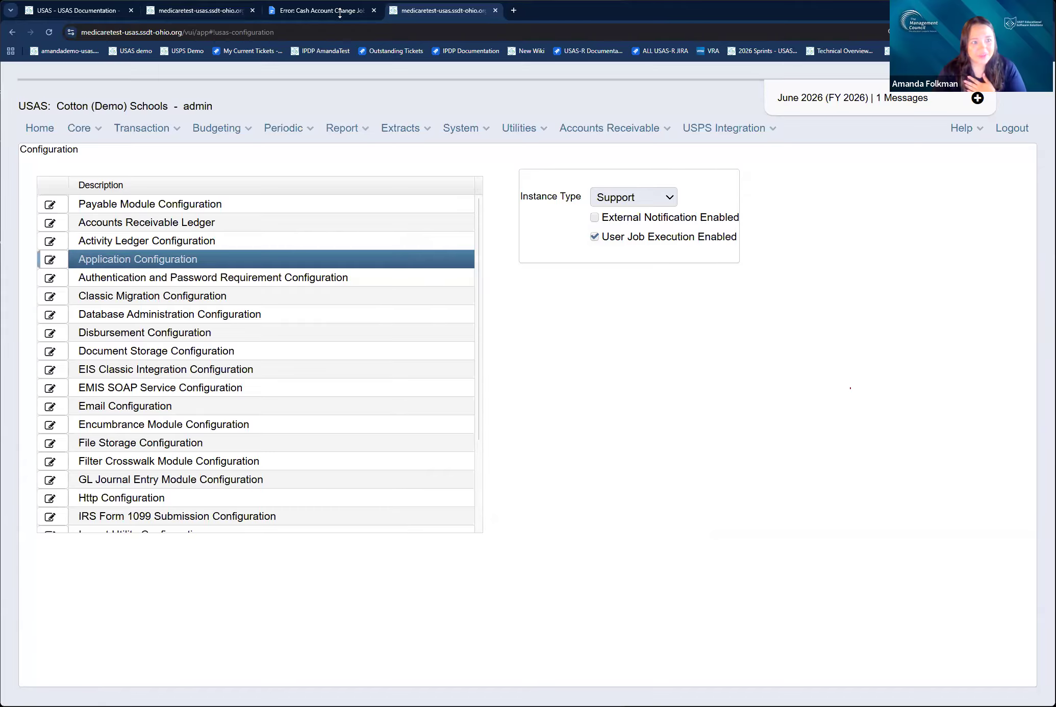
{"action": "left_click", "coordinate": [495, 10]}
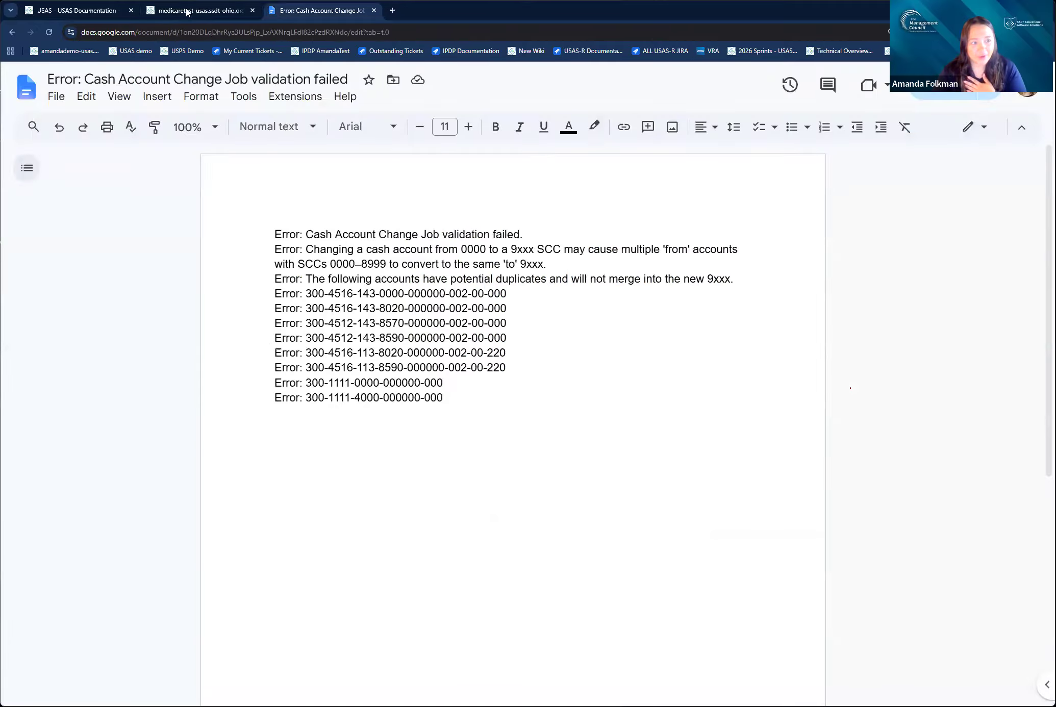
Submit the open cash account change request from 018-9210 to fund 020, SCC 9026, and dismiss the messages.
{"action": "left_click", "coordinate": [184, 11]}
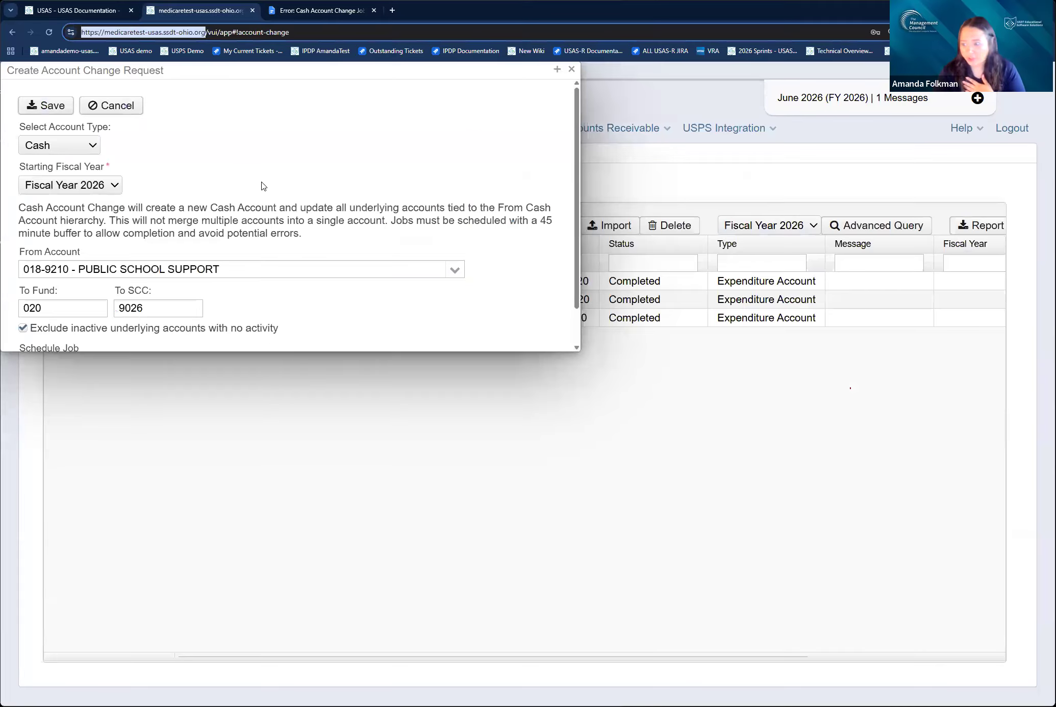
{"action": "left_click", "coordinate": [53, 108]}
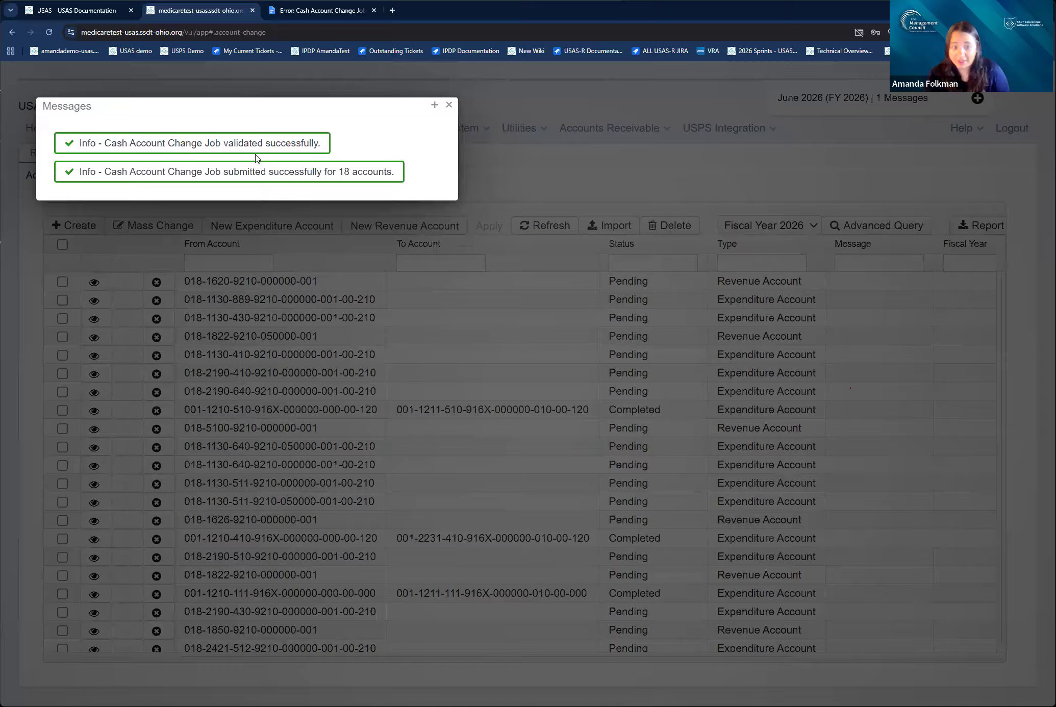
{"action": "left_click", "coordinate": [449, 106]}
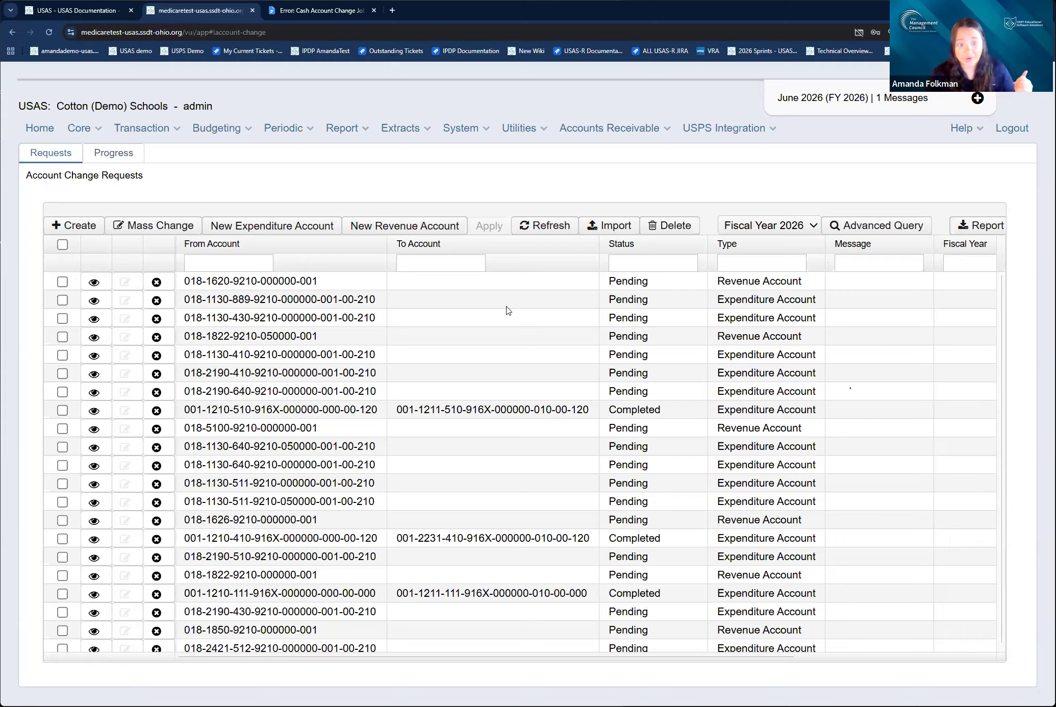
Check the progress of the account changes, adjusting the Current Step and Next Step column widths to read their values.
{"action": "left_click", "coordinate": [102, 159]}
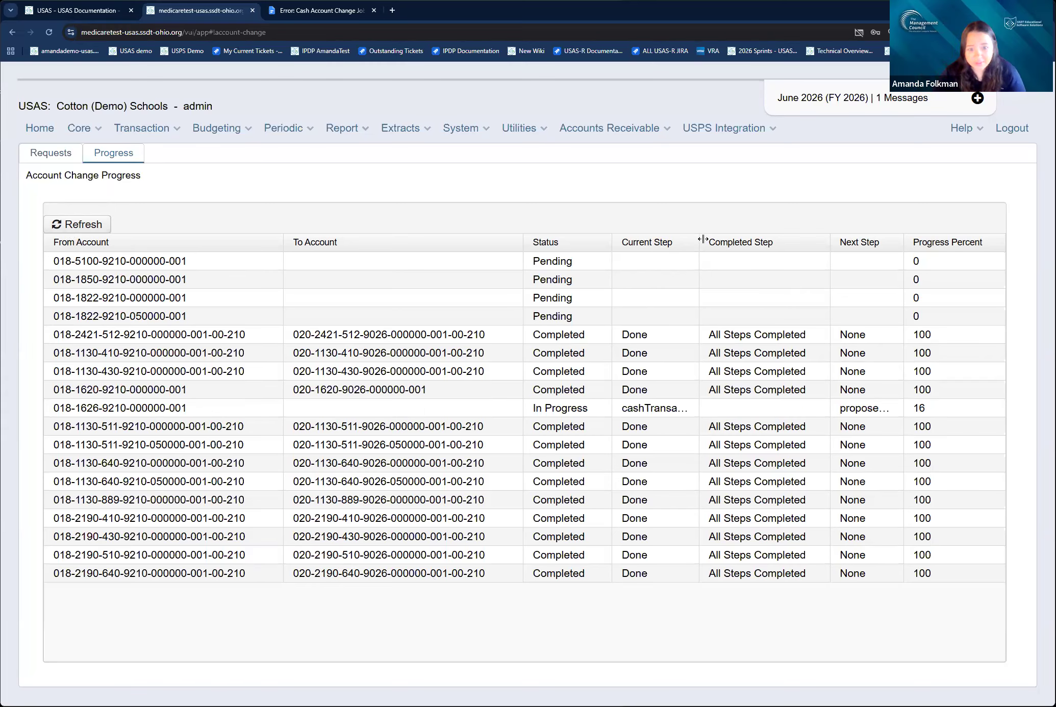
{"action": "left_click_drag", "start_coordinate": [700, 240], "coordinate": [777, 243]}
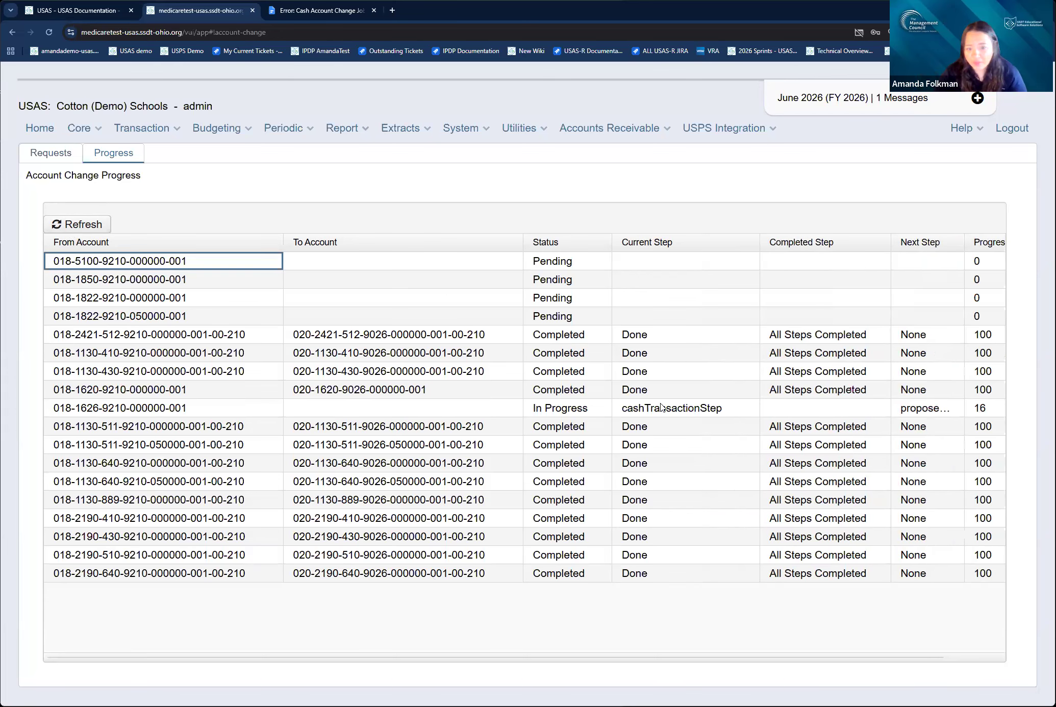
{"action": "left_click_drag", "start_coordinate": [963, 243], "coordinate": [999, 276]}
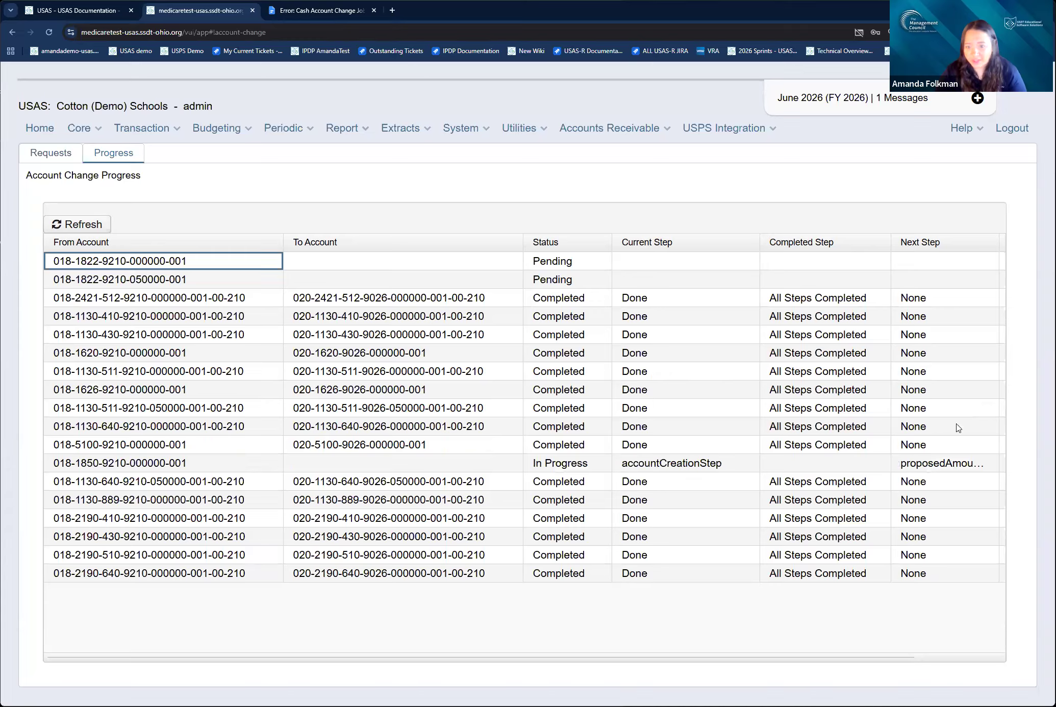
{"action": "left_click_drag", "start_coordinate": [758, 242], "coordinate": [732, 243]}
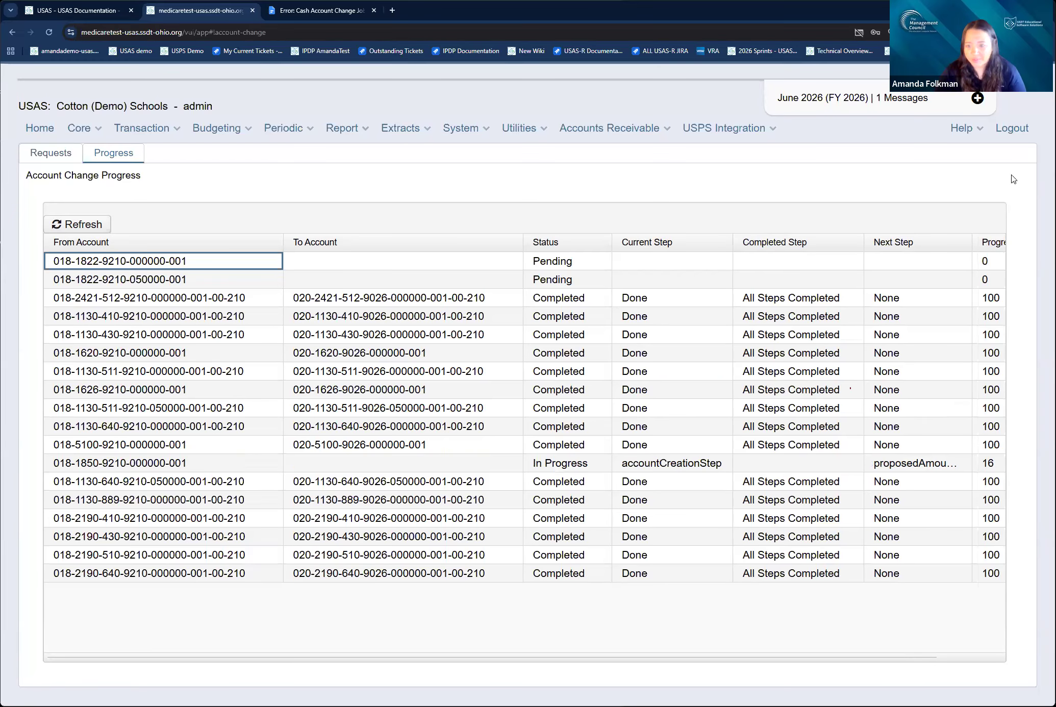
{"action": "left_click_drag", "start_coordinate": [961, 243], "coordinate": [936, 245]}
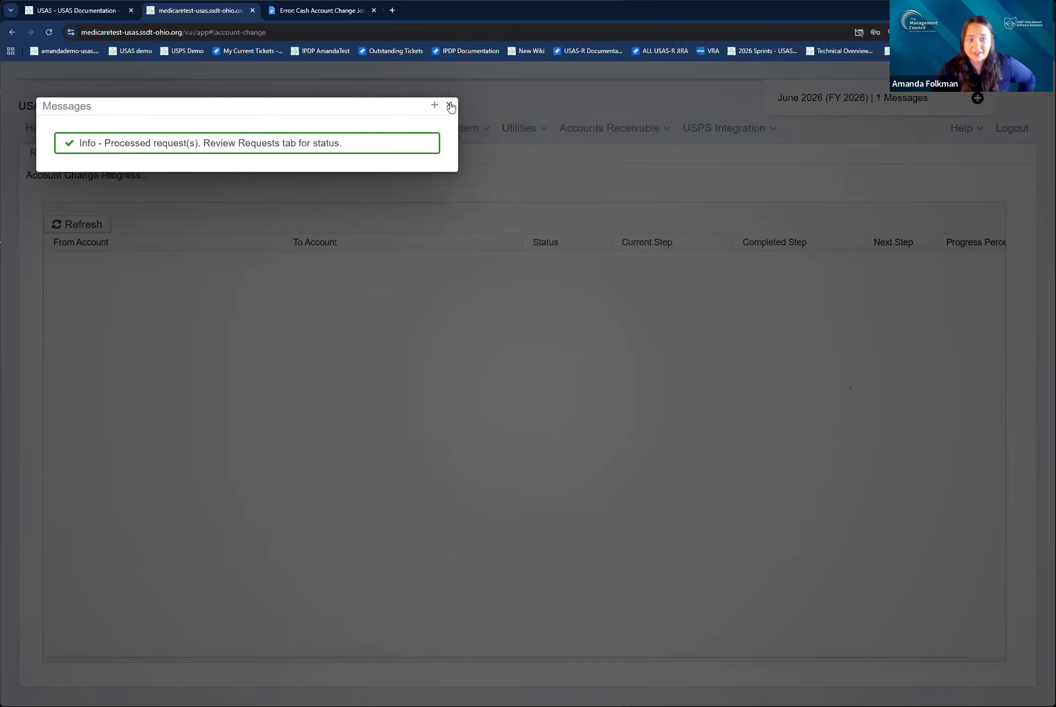
Return to the account change requests and create a Cash request with 018-9211 - PUBLIC SCHOOL SUPPORT as the From Account.
{"action": "left_click", "coordinate": [59, 153]}
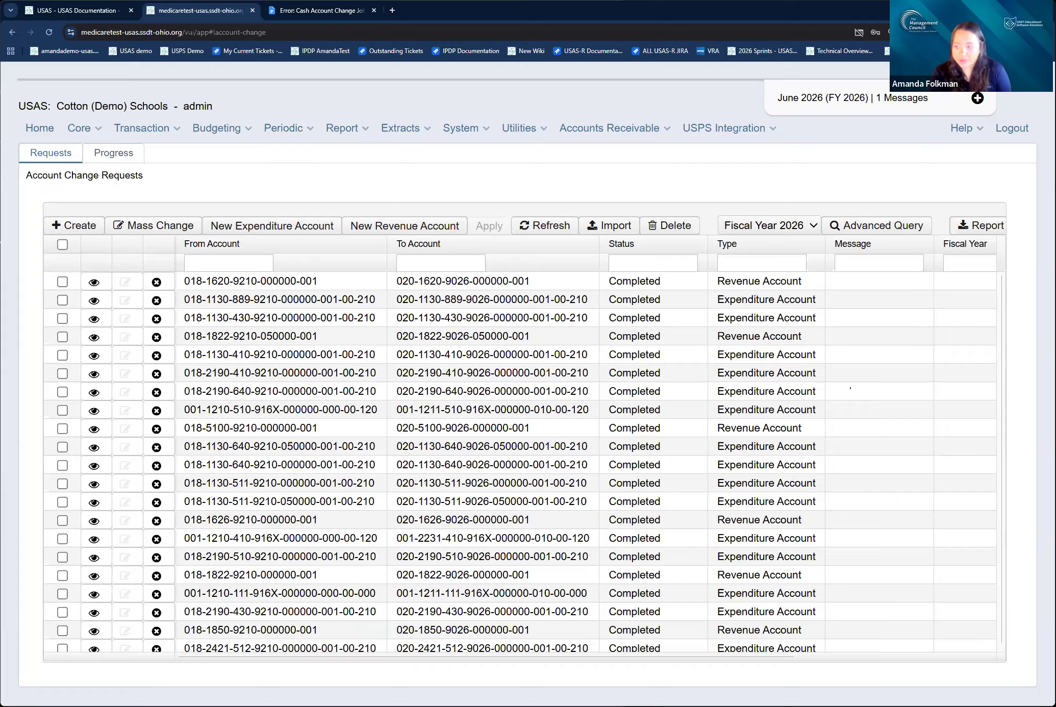
{"action": "left_click", "coordinate": [74, 227]}
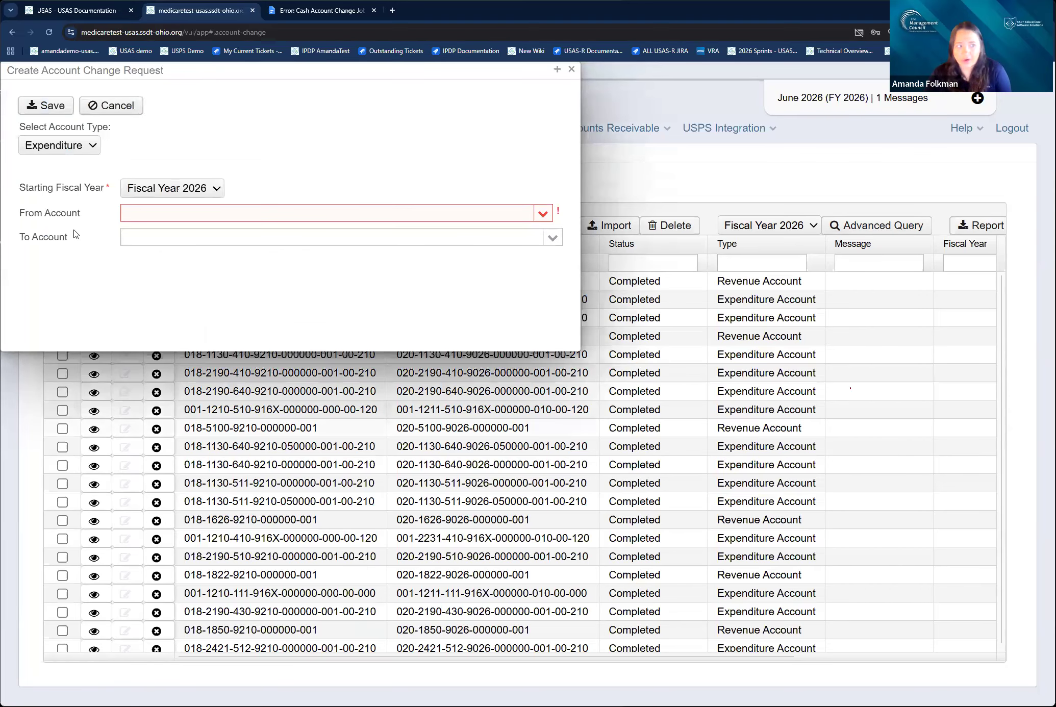
{"action": "left_click", "coordinate": [81, 152]}
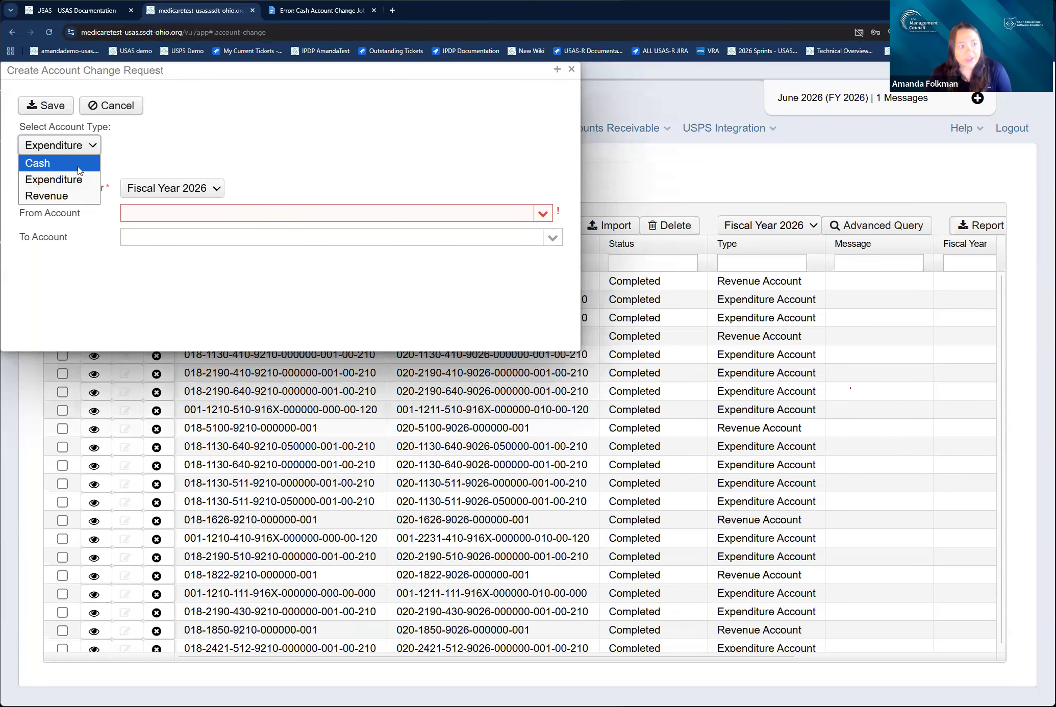
{"action": "left_click", "coordinate": [80, 164]}
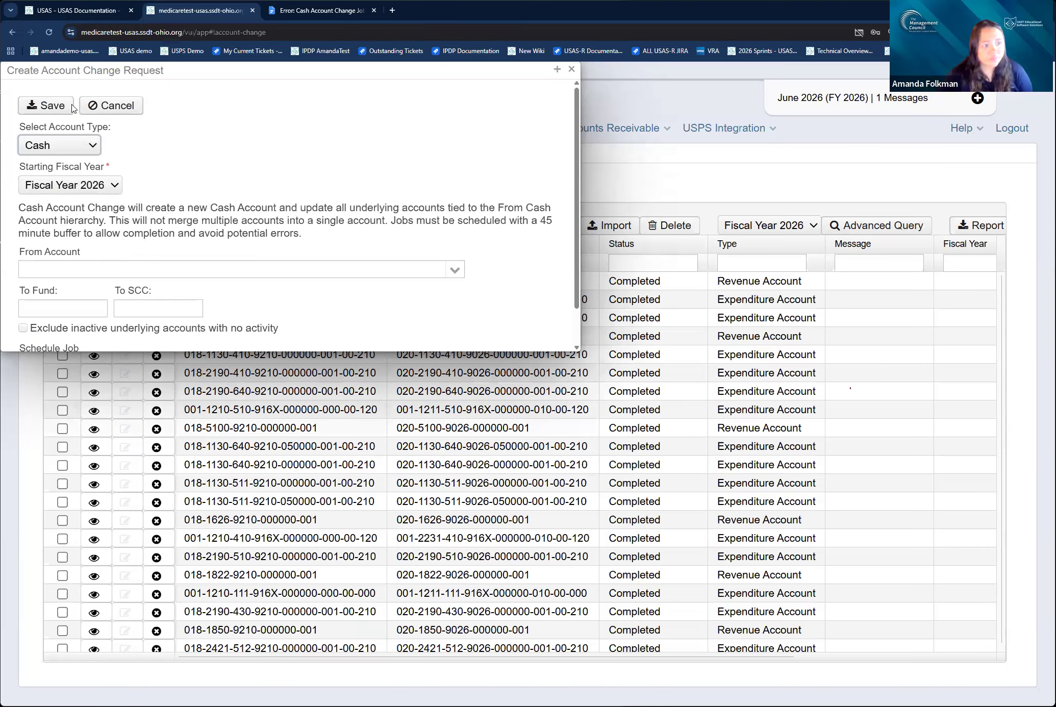
{"action": "left_click", "coordinate": [224, 268]}
{"action": "type", "text": "018-"}
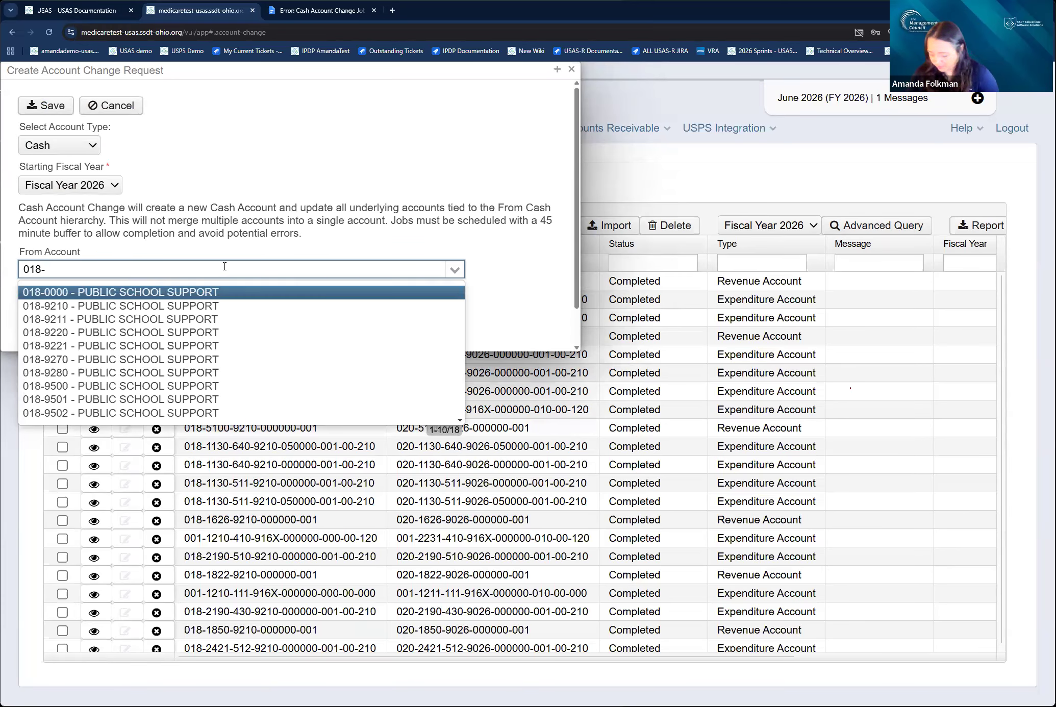
{"action": "type", "text": "9211"}
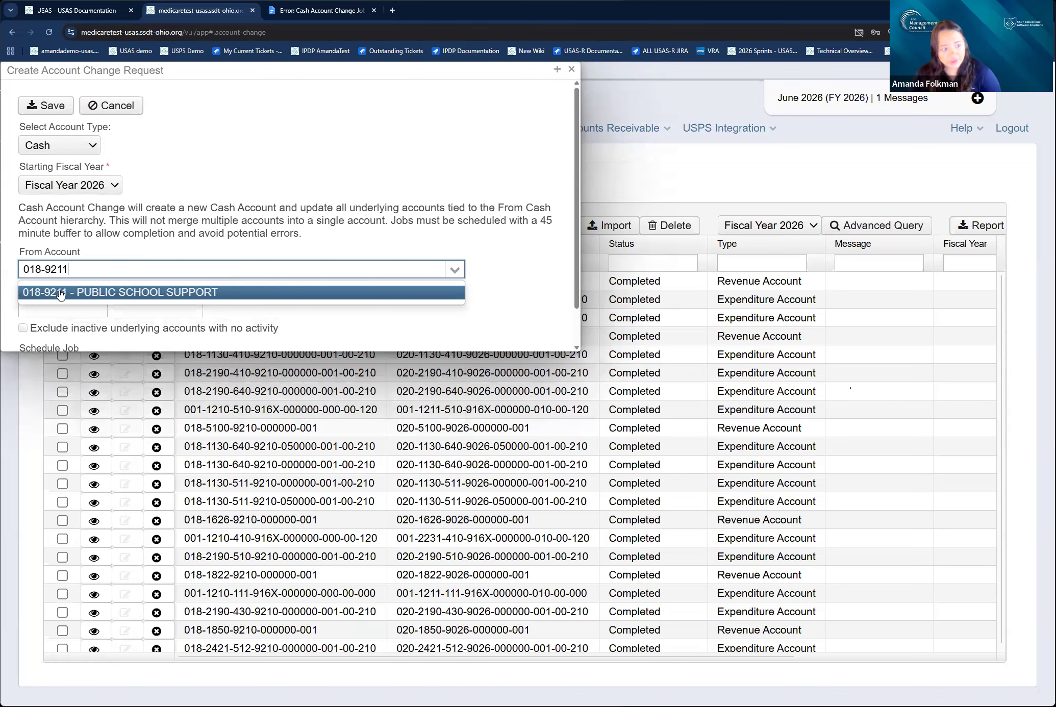
{"action": "key", "text": "Return"}
{"action": "scroll", "coordinate": [134, 250], "scroll_direction": "down", "scroll_amount": 1}
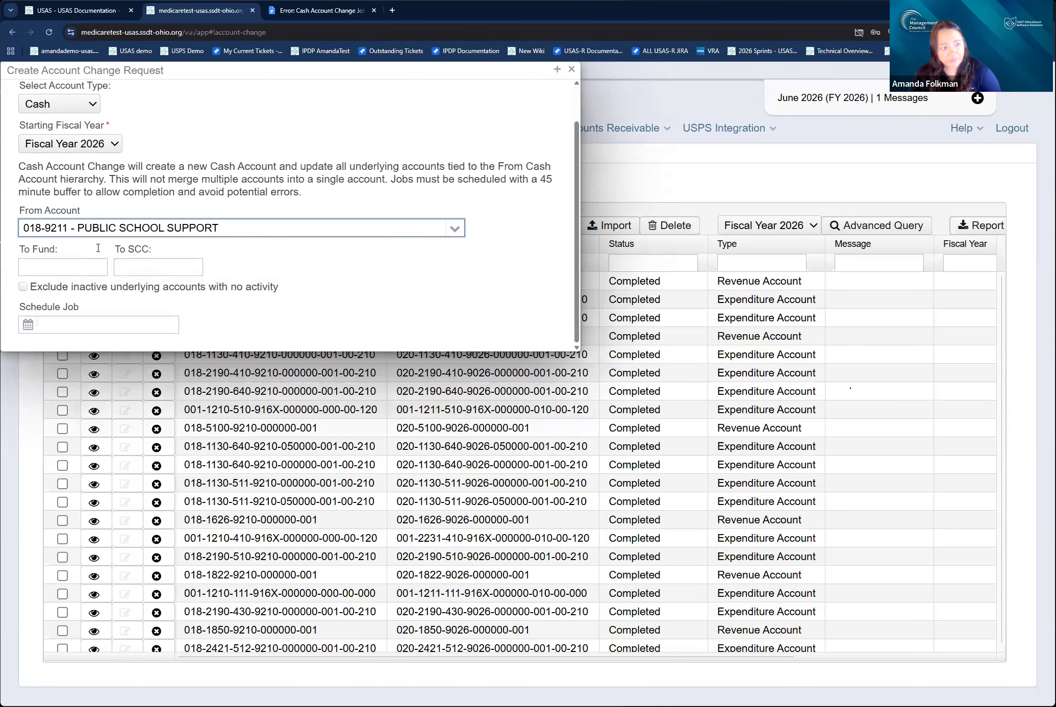
Set the request's To Fund to 020 and To SCC to 9027, and exclude inactive underlying accounts with no activity.
{"action": "left_click", "coordinate": [104, 274]}
{"action": "type", "text": "020"}
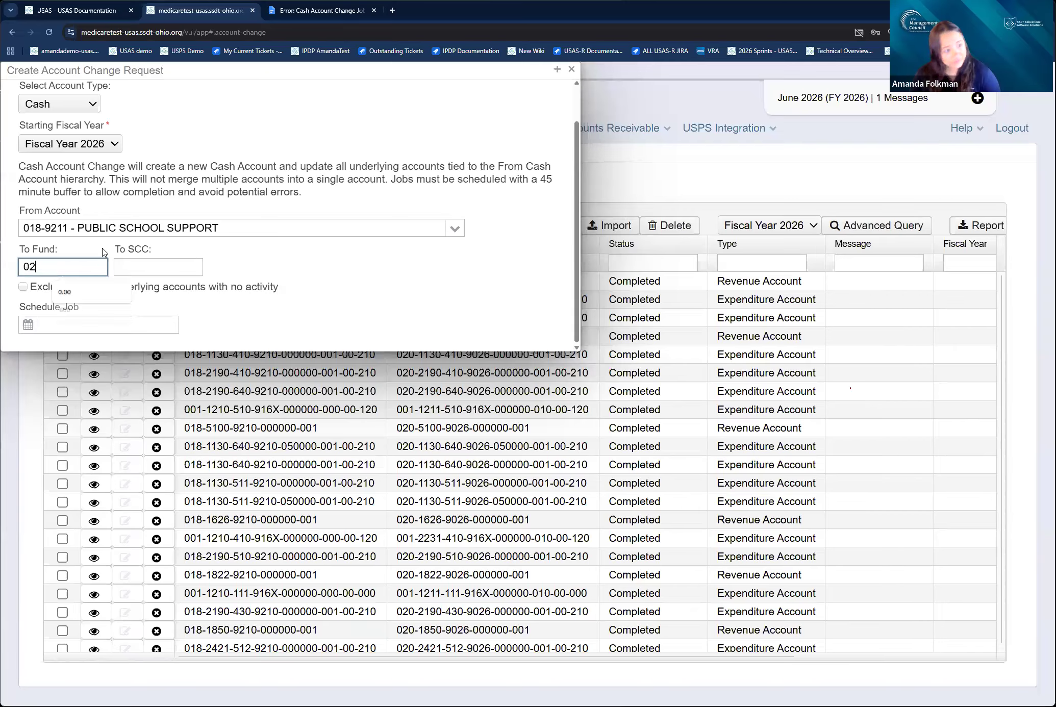
{"action": "key", "text": "Tab"}
{"action": "type", "text": "9027"}
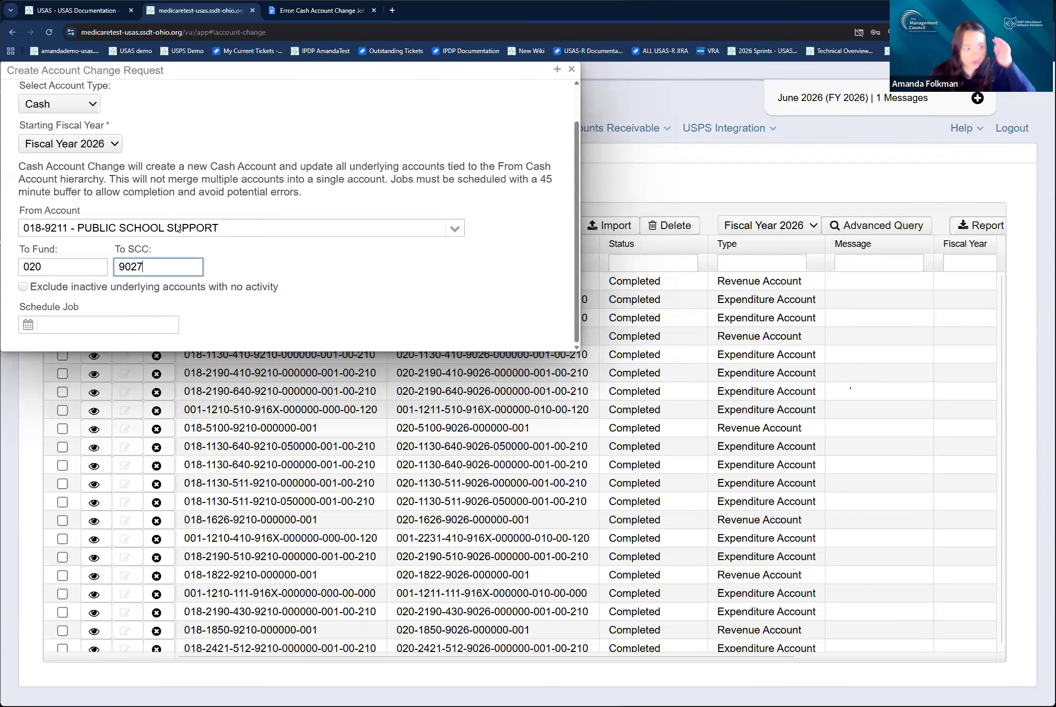
{"action": "scroll", "coordinate": [177, 228], "scroll_direction": "up", "scroll_amount": 1}
{"action": "scroll", "coordinate": [564, 66], "scroll_direction": "down", "scroll_amount": 1}
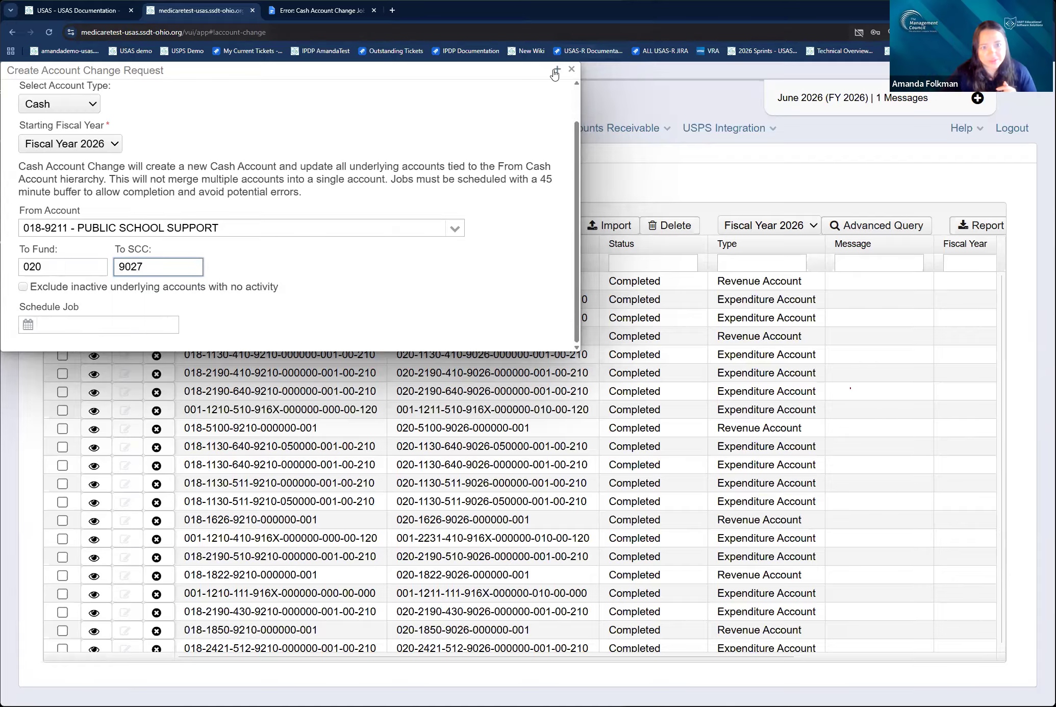
{"action": "left_click", "coordinate": [557, 69]}
{"action": "left_click", "coordinate": [23, 316]}
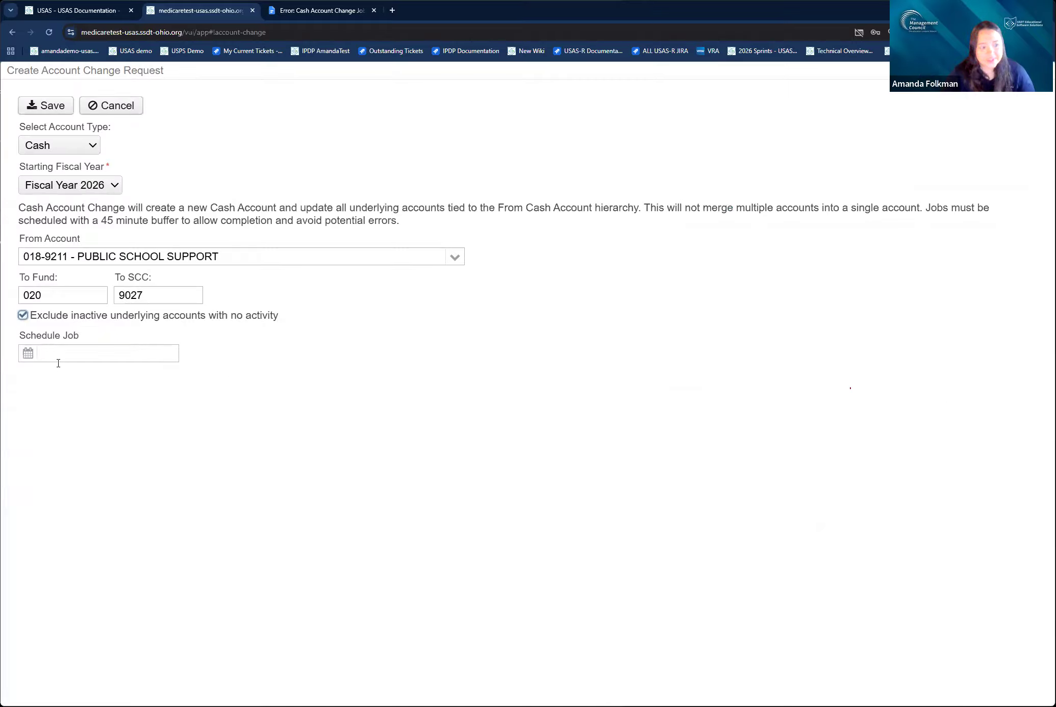
{"action": "left_click", "coordinate": [27, 353]}
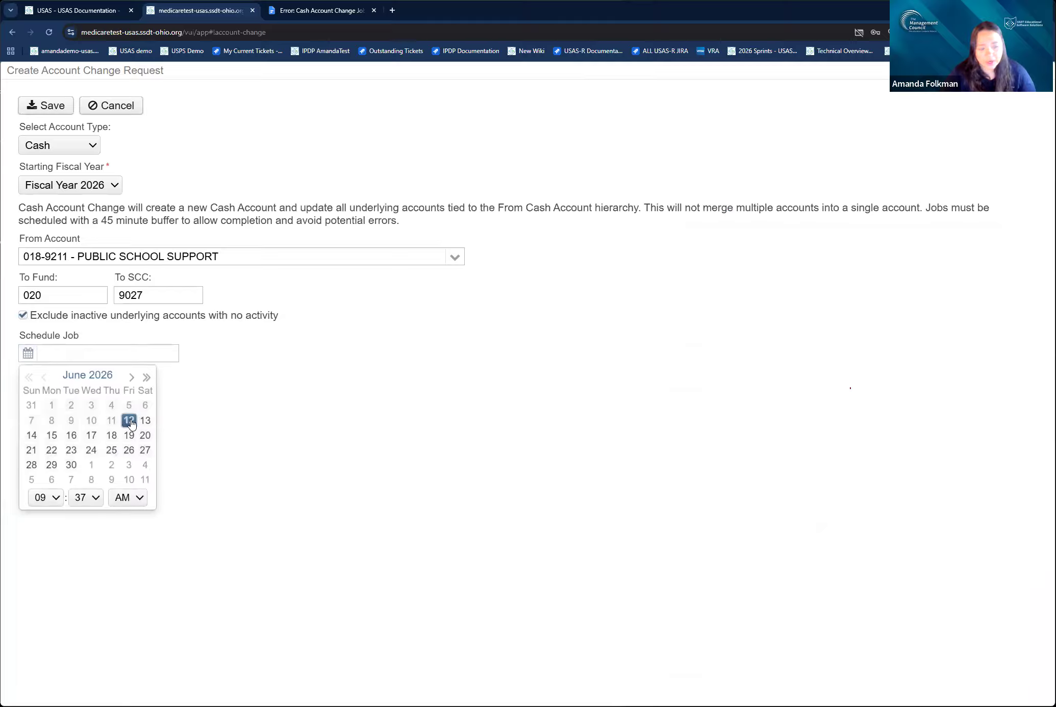
{"action": "left_click", "coordinate": [128, 420]}
{"action": "left_click_drag", "start_coordinate": [130, 353], "coordinate": [28, 333]}
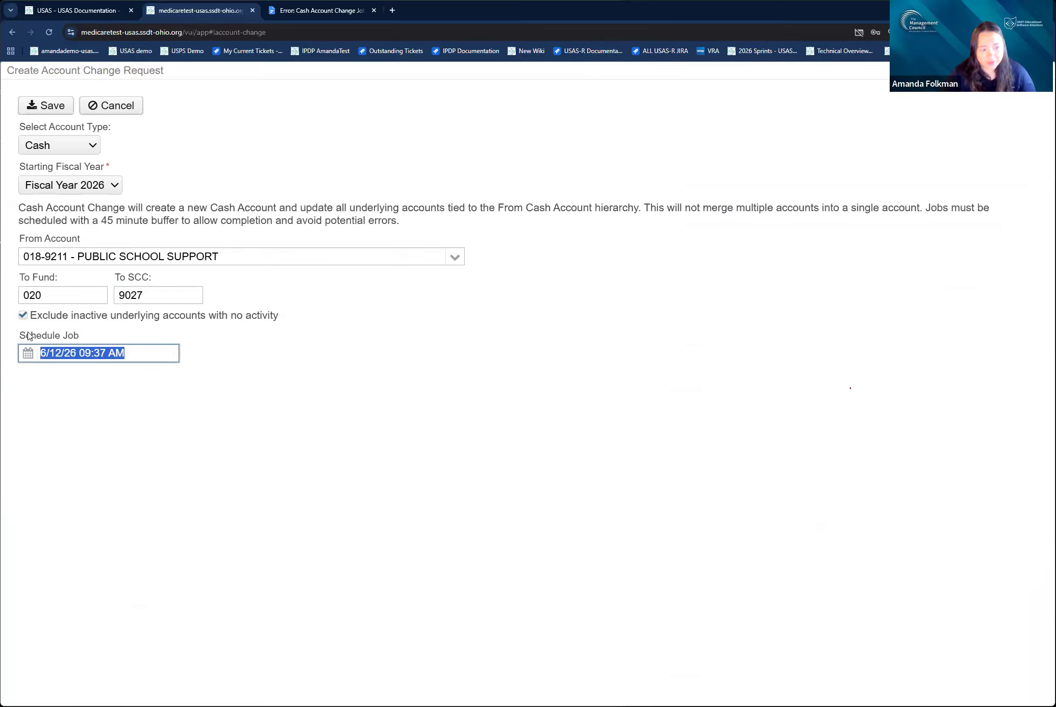
{"action": "key", "text": "BackSpace"}
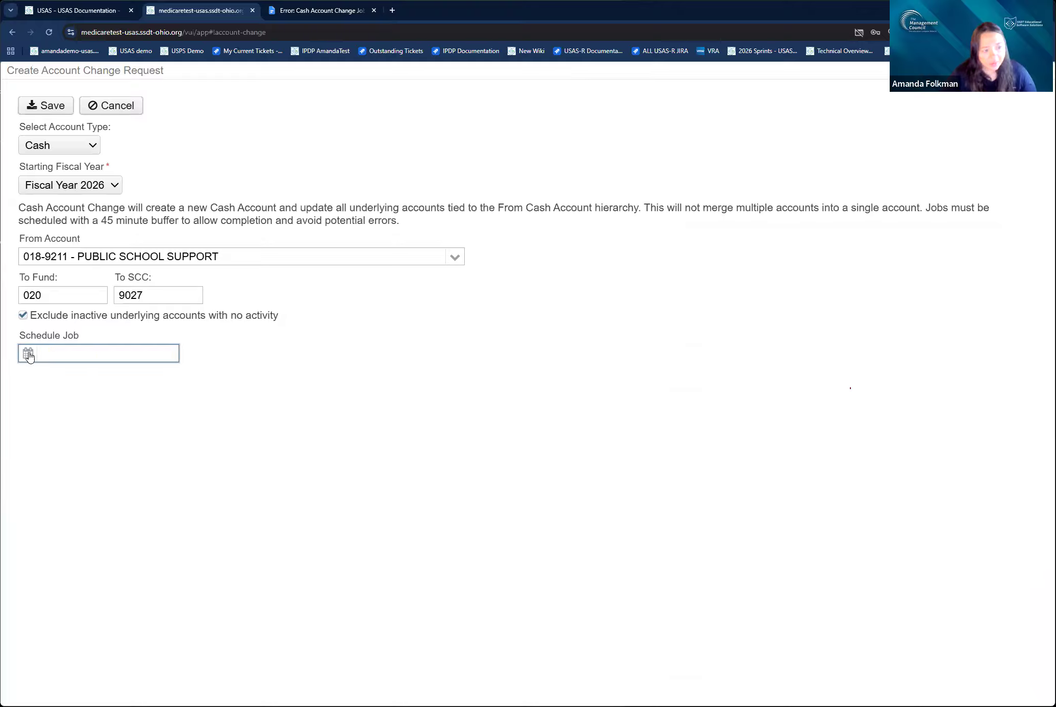
Schedule the cash account change job for 6/12/26 at 10:00 PM.
{"action": "left_click", "coordinate": [28, 353]}
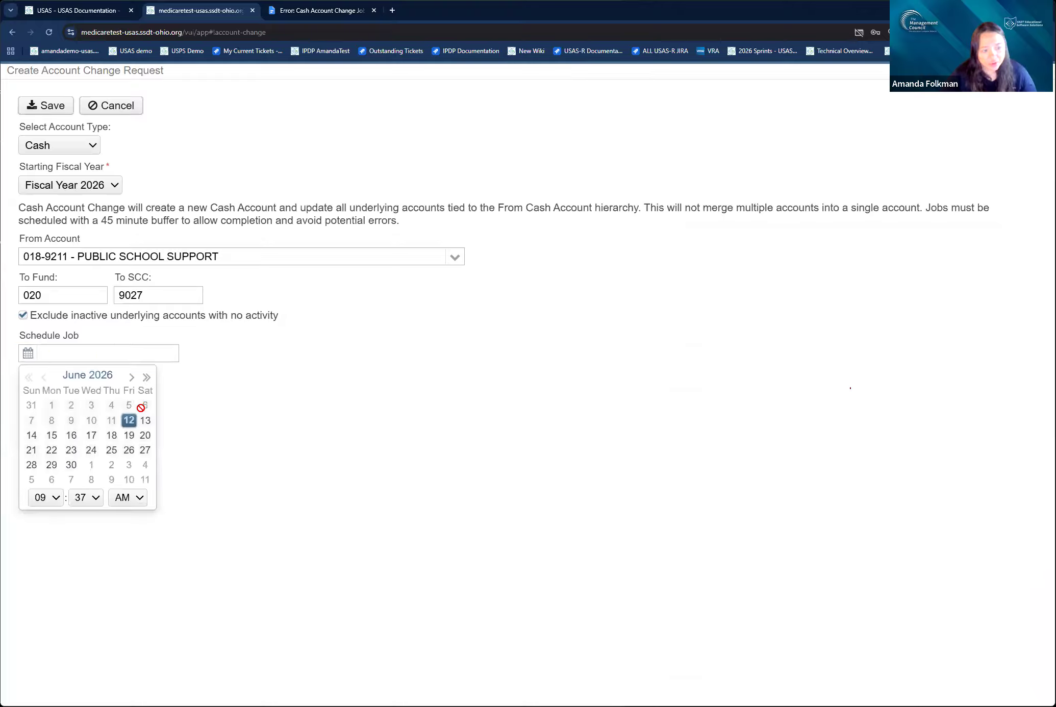
{"action": "left_click", "coordinate": [58, 504]}
{"action": "left_click", "coordinate": [41, 666]}
{"action": "left_click", "coordinate": [96, 498]}
{"action": "scroll", "coordinate": [91, 199], "scroll_direction": "up", "scroll_amount": 5}
{"action": "left_click", "coordinate": [90, 194]}
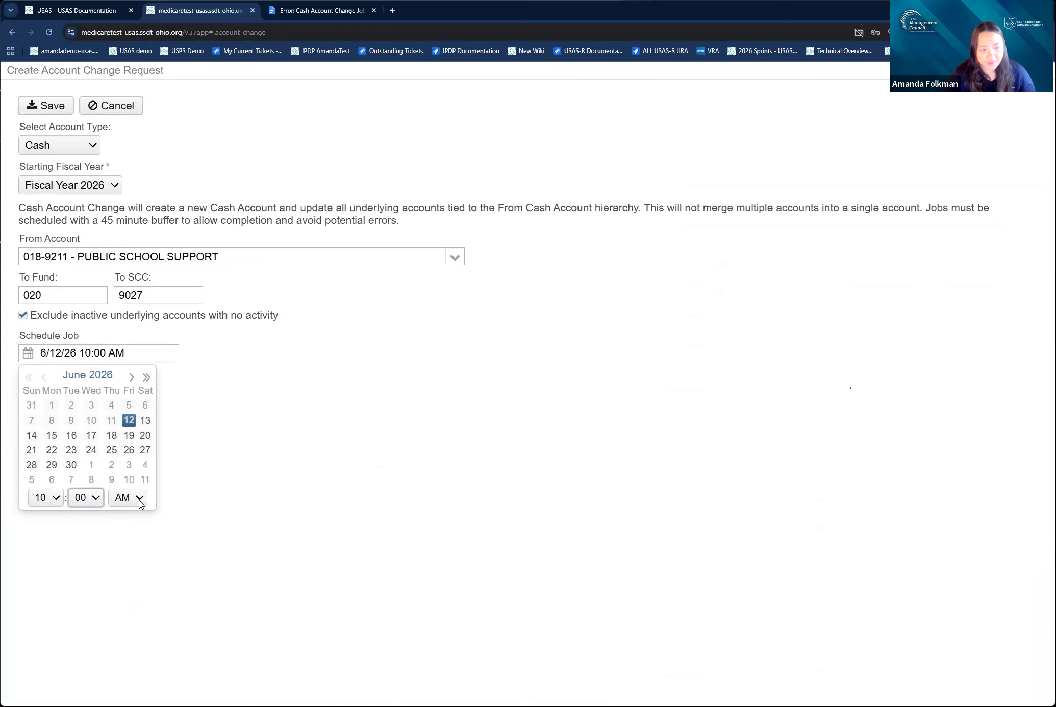
{"action": "left_click", "coordinate": [133, 498]}
{"action": "left_click", "coordinate": [136, 531]}
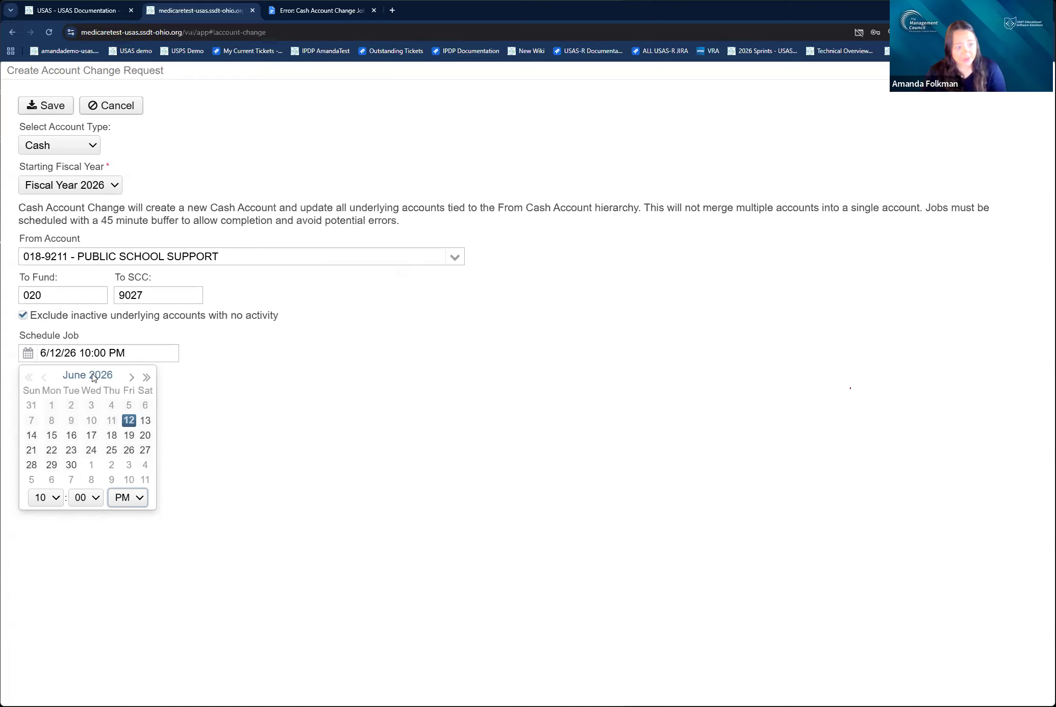
Save the scheduled cash account change request, dismiss the messages and review the resulting entries in the request list.
{"action": "left_click", "coordinate": [30, 112]}
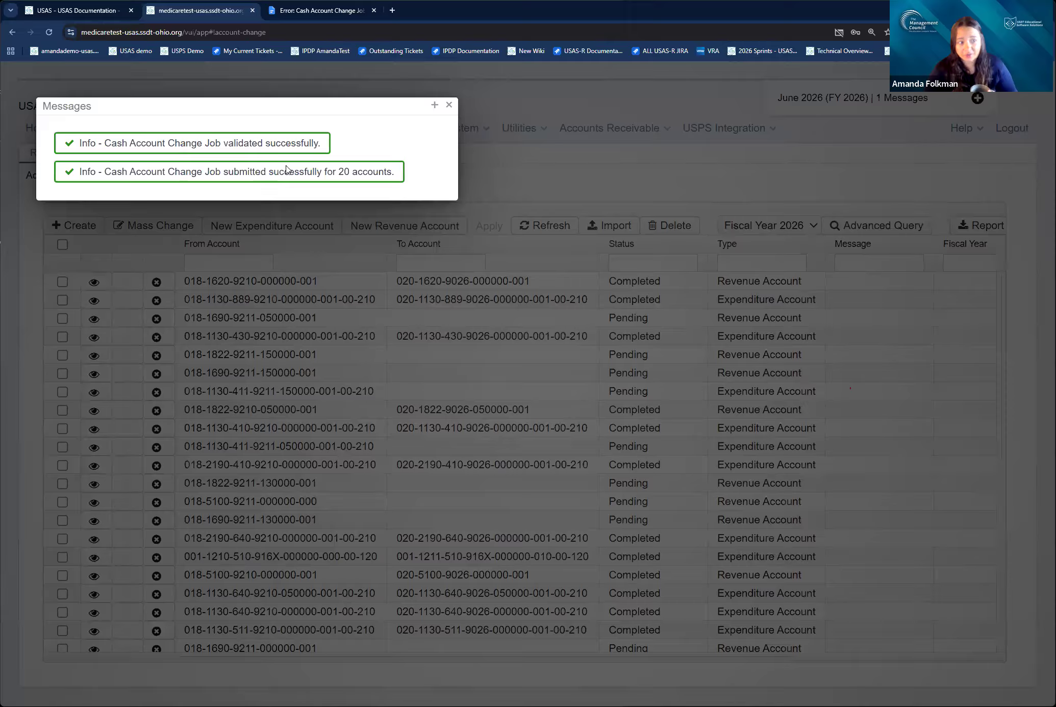
{"action": "left_click", "coordinate": [449, 105]}
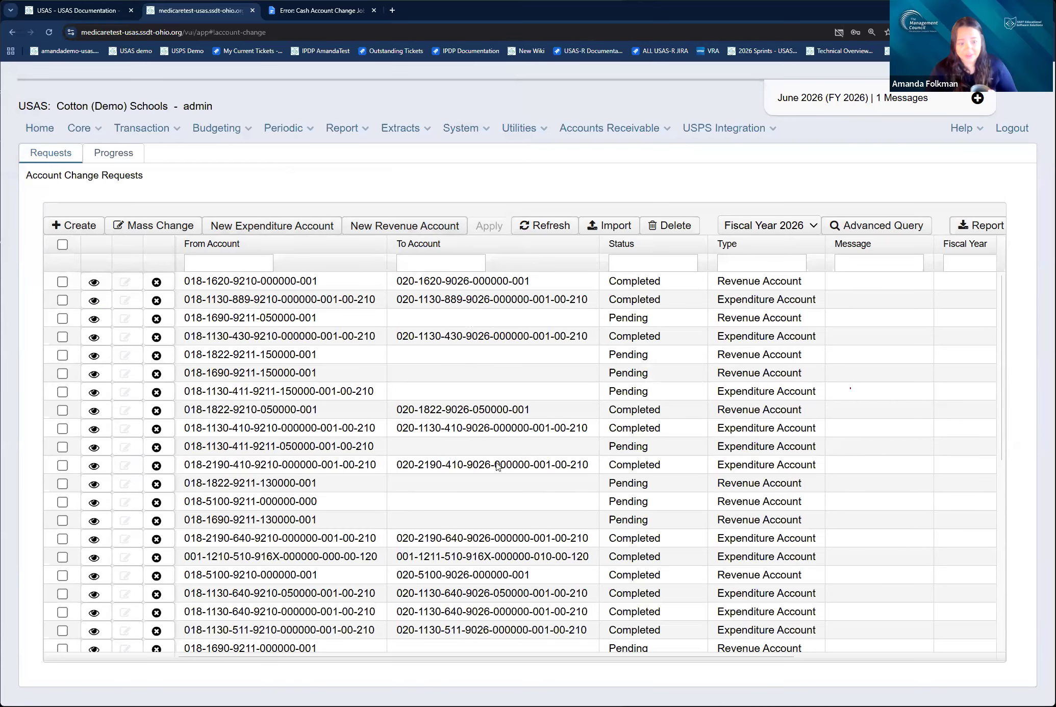
{"action": "scroll", "coordinate": [497, 466], "scroll_direction": "down", "scroll_amount": 3}
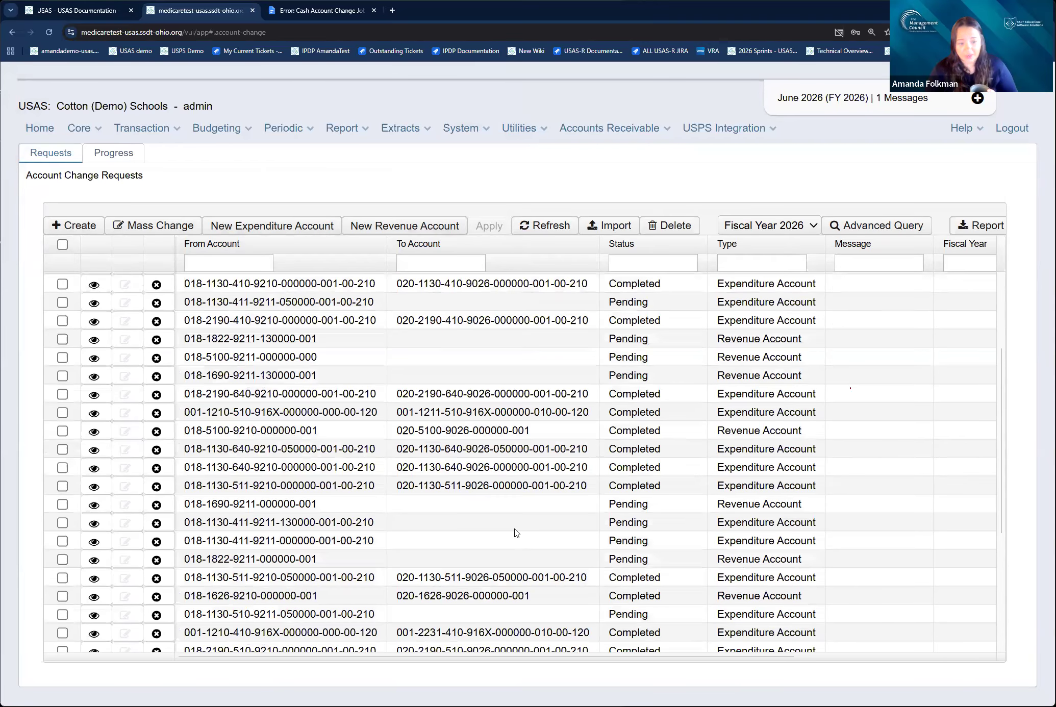
Review the 018-9211 entries in the account change request list and their scheduled status in the account change progress view.
{"action": "scroll", "coordinate": [484, 428], "scroll_direction": "down", "scroll_amount": 4}
{"action": "scroll", "coordinate": [477, 411], "scroll_direction": "down", "scroll_amount": 1}
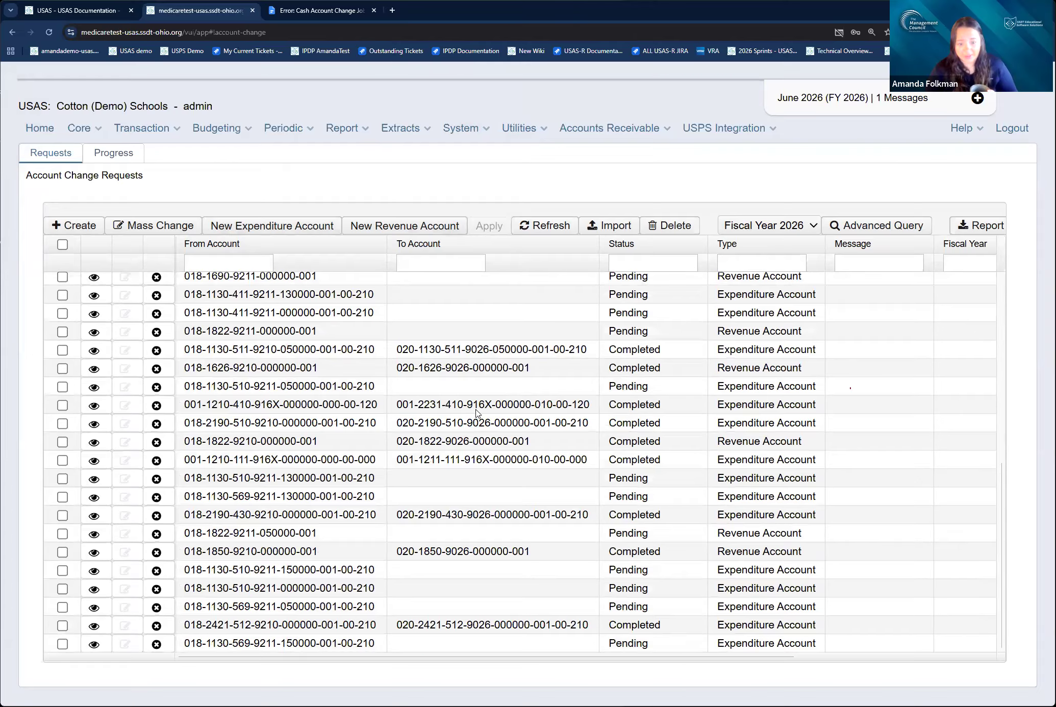
{"action": "scroll", "coordinate": [477, 412], "scroll_direction": "up", "scroll_amount": 10}
{"action": "left_click", "coordinate": [107, 161]}
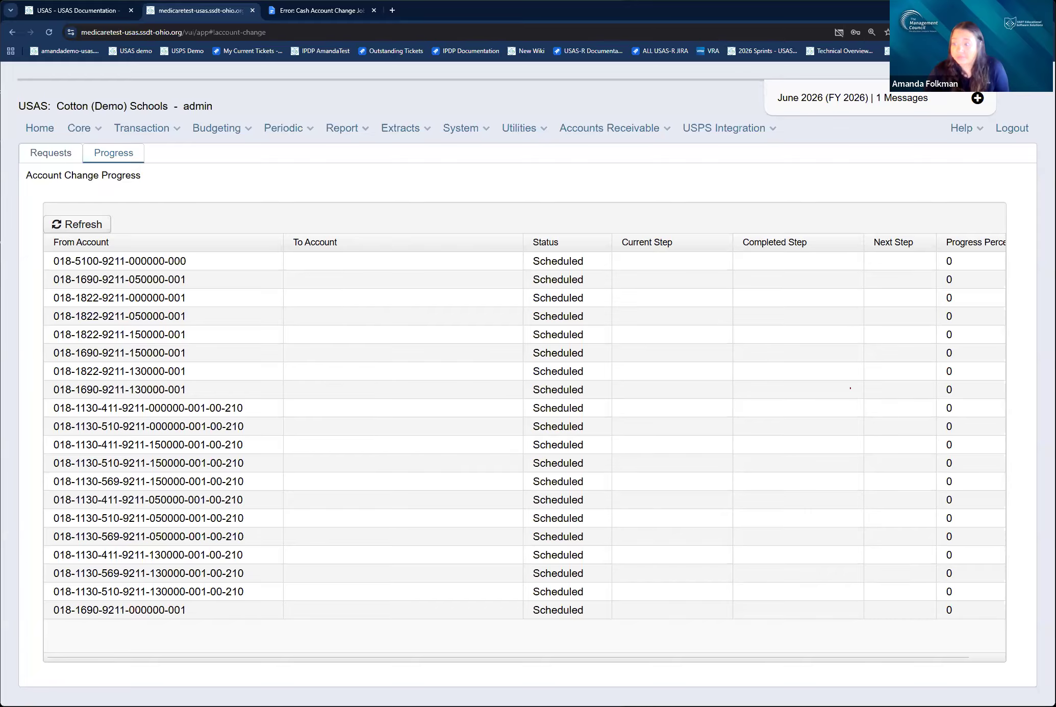
{"action": "left_click", "coordinate": [48, 159]}
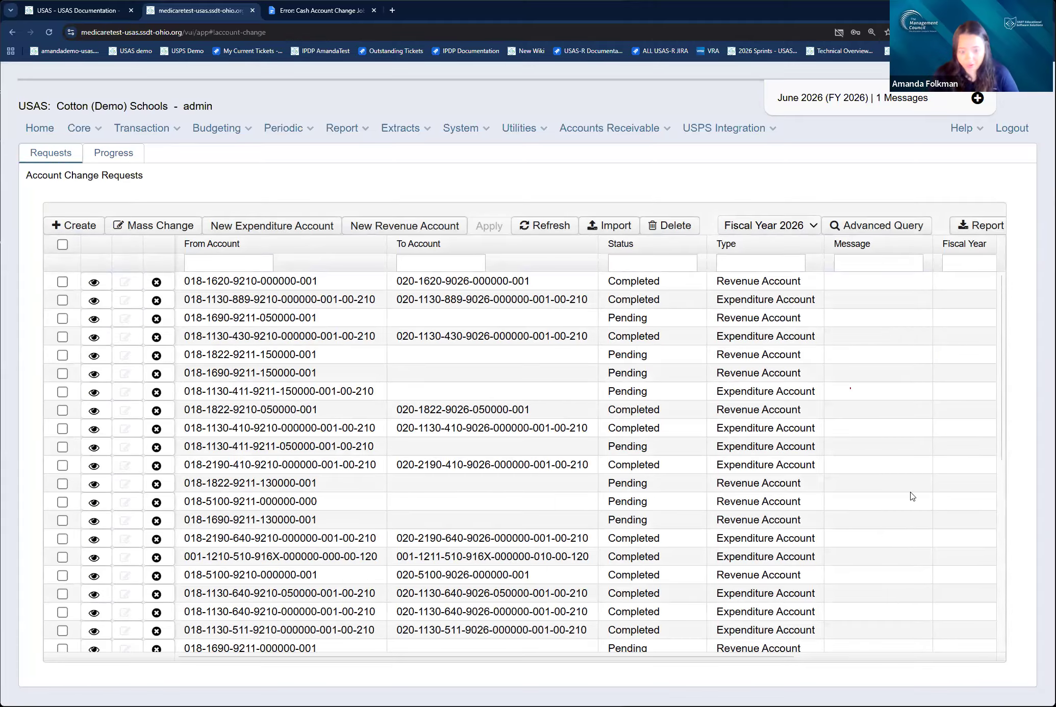
Filter the account change requests by Cash Change with the value t.
{"action": "key", "text": "ctrl+minus"}
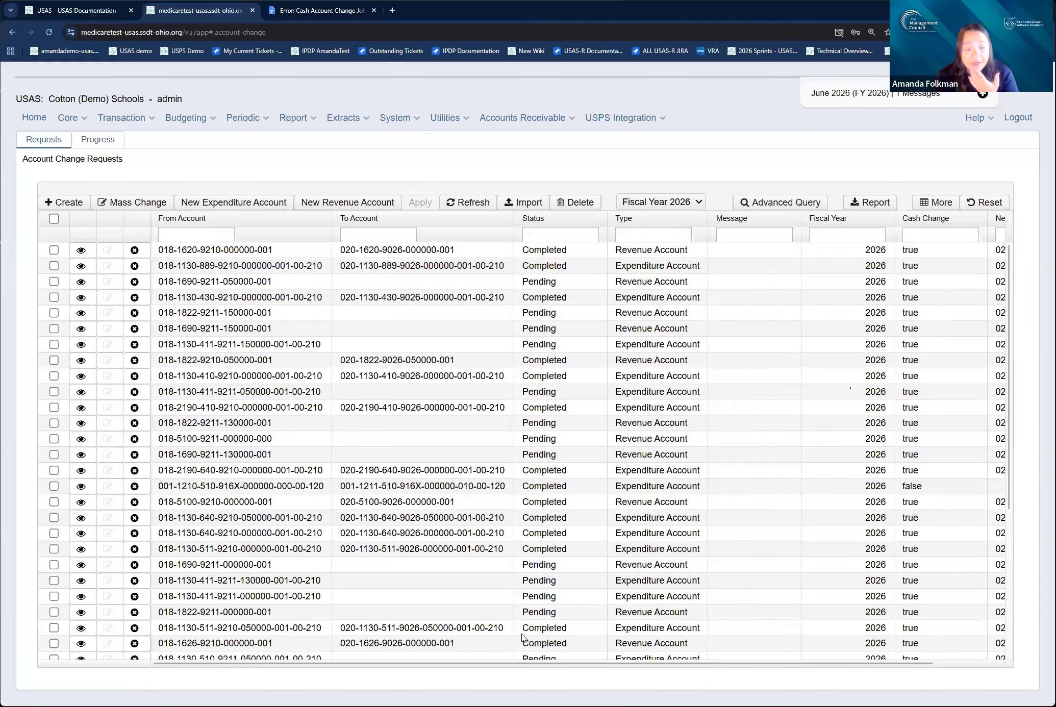
{"action": "left_click_drag", "start_coordinate": [518, 664], "coordinate": [599, 666]}
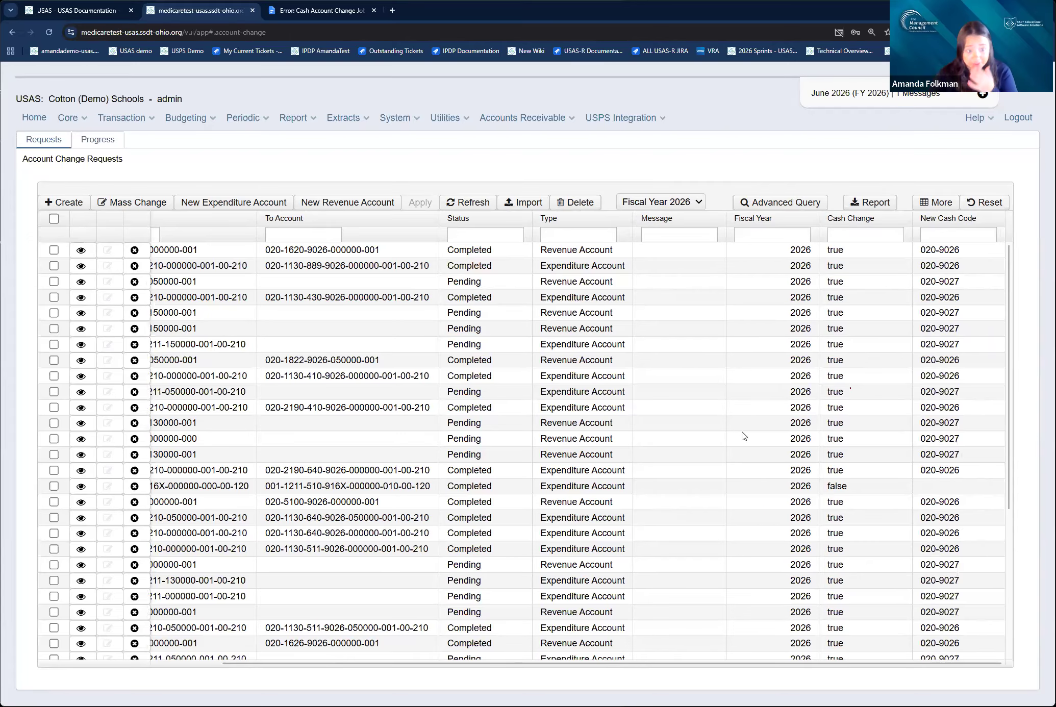
{"action": "left_click", "coordinate": [858, 233]}
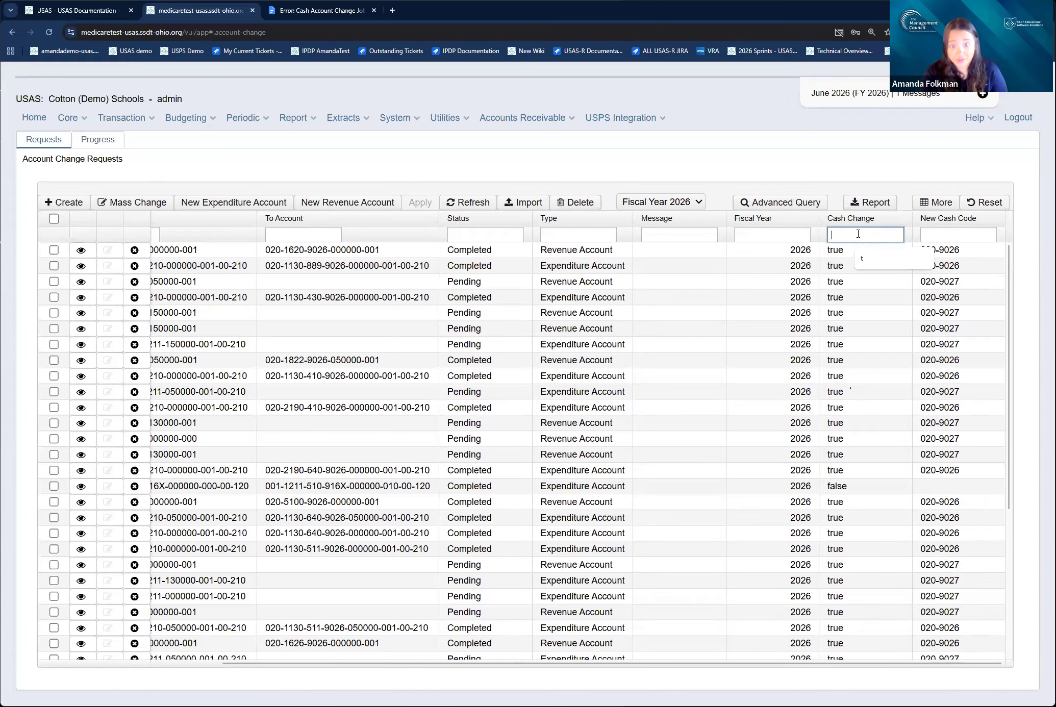
{"action": "type", "text": "t"}
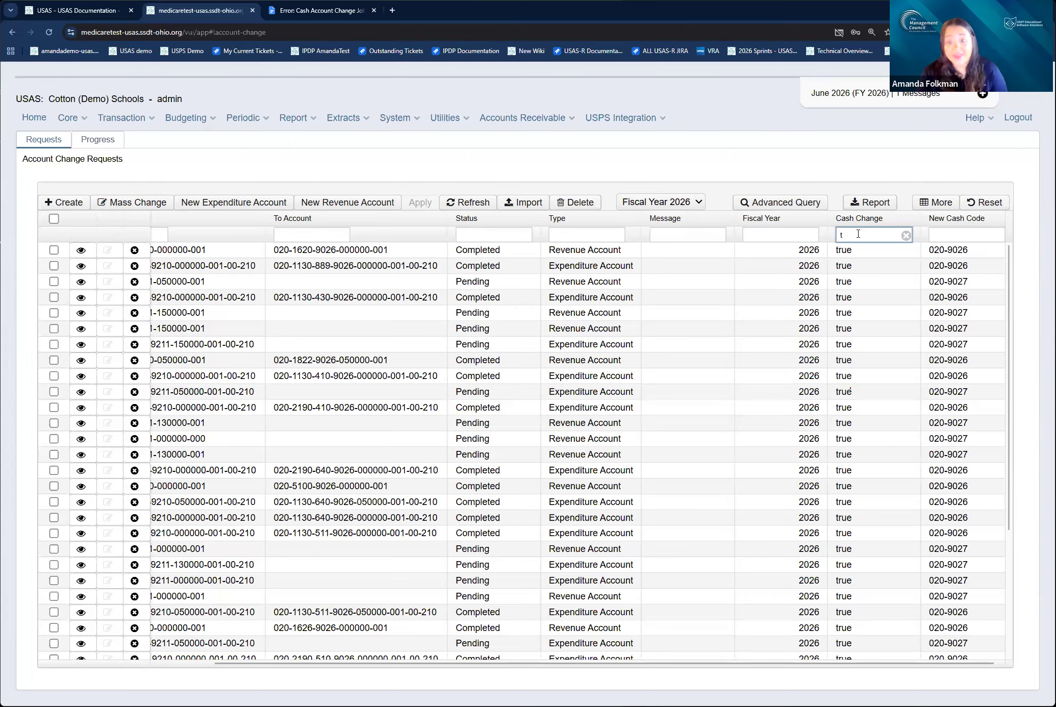
{"action": "left_click", "coordinate": [952, 239]}
{"action": "left_click", "coordinate": [1033, 218]}
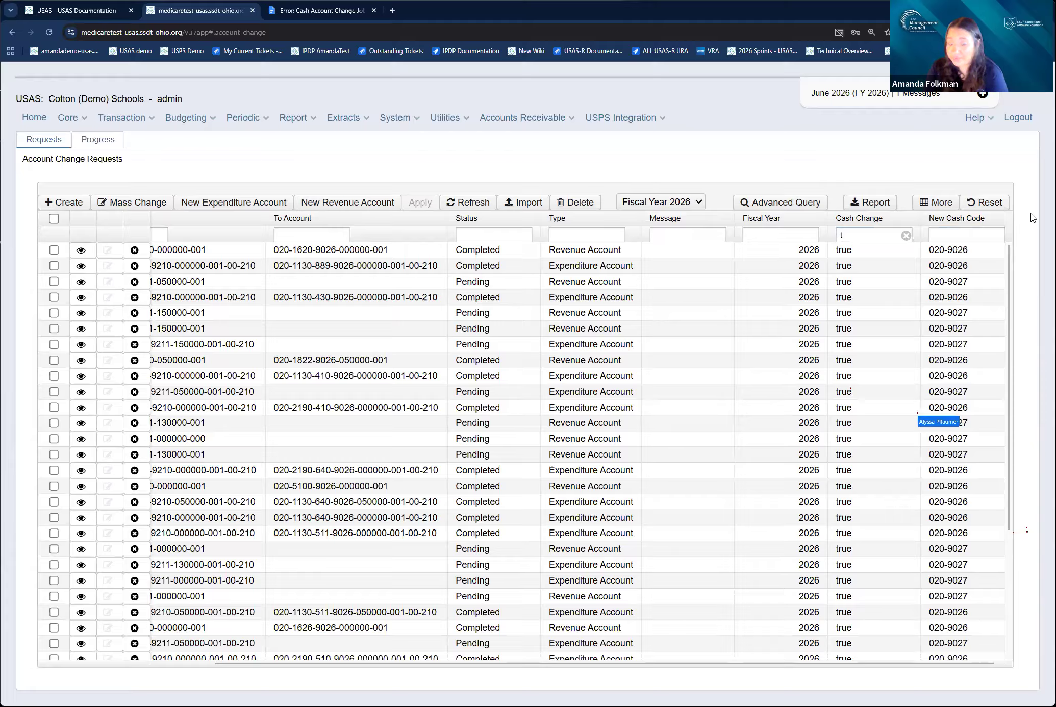
Narrow the account change requests to New Cash Code 020-9027 and review the filtered entries.
{"action": "left_click", "coordinate": [965, 237]}
{"action": "type", "text": "020-"}
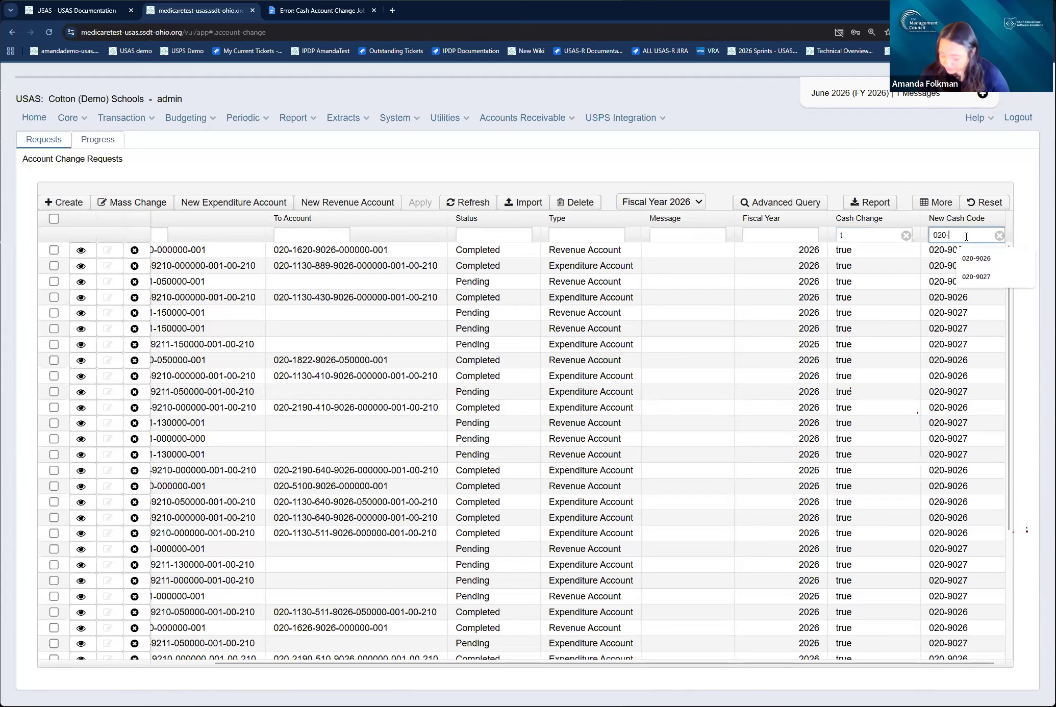
{"action": "type", "text": "9027"}
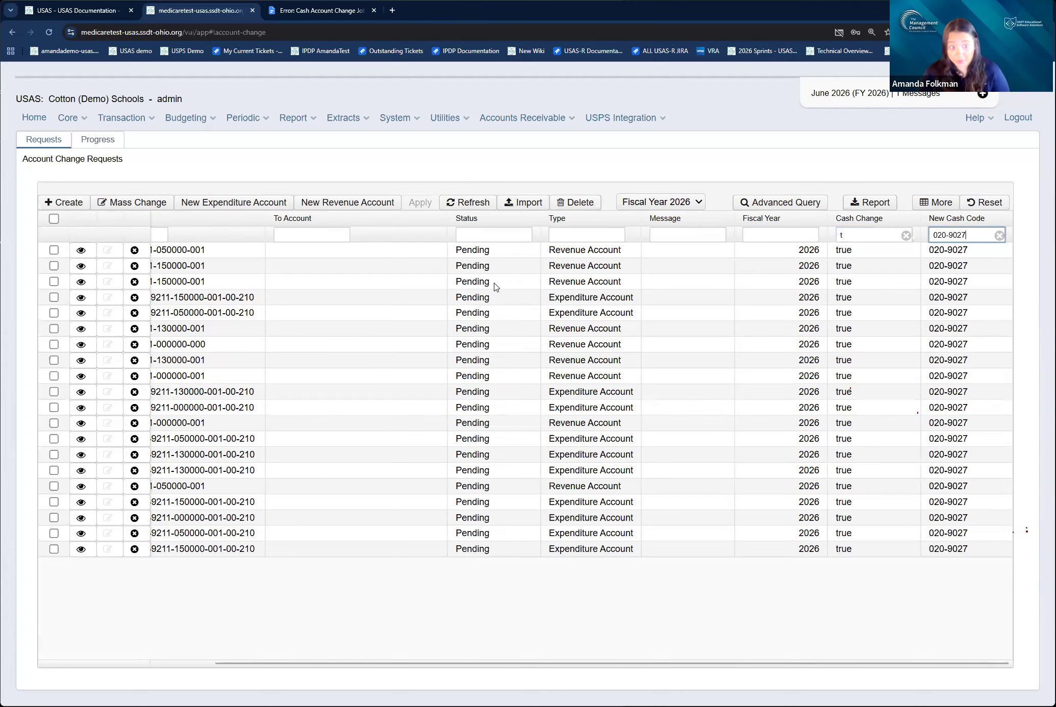
{"action": "left_click_drag", "start_coordinate": [537, 663], "coordinate": [576, 664]}
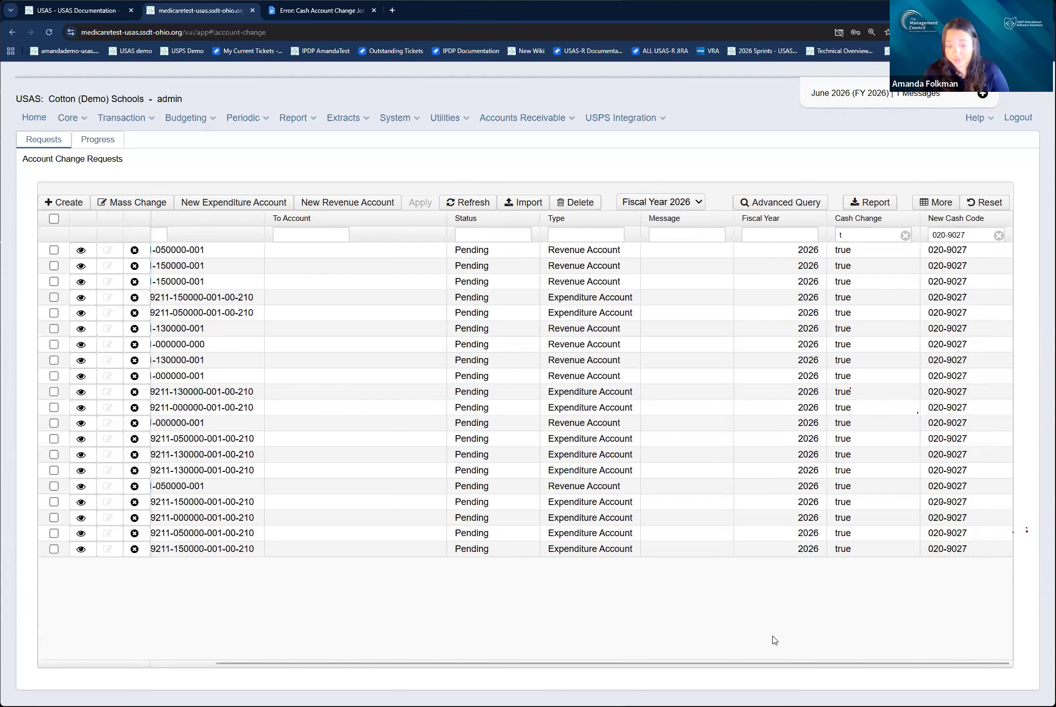
{"action": "scroll", "coordinate": [543, 652], "scroll_direction": "left", "scroll_amount": 3}
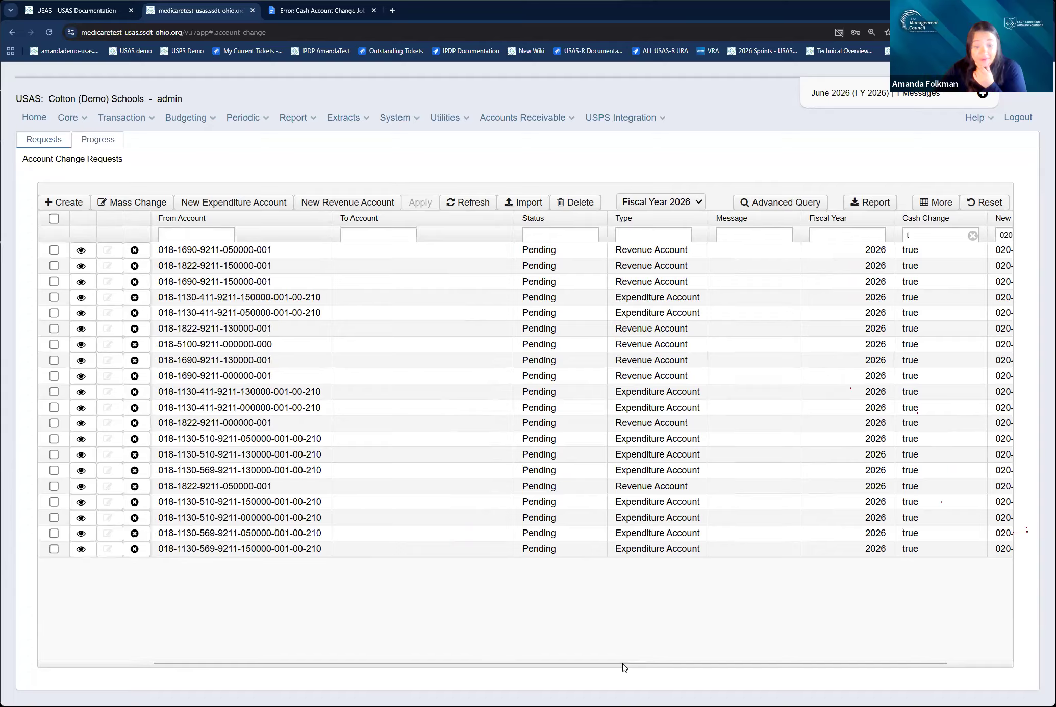
{"action": "left_click_drag", "start_coordinate": [625, 664], "coordinate": [721, 683]}
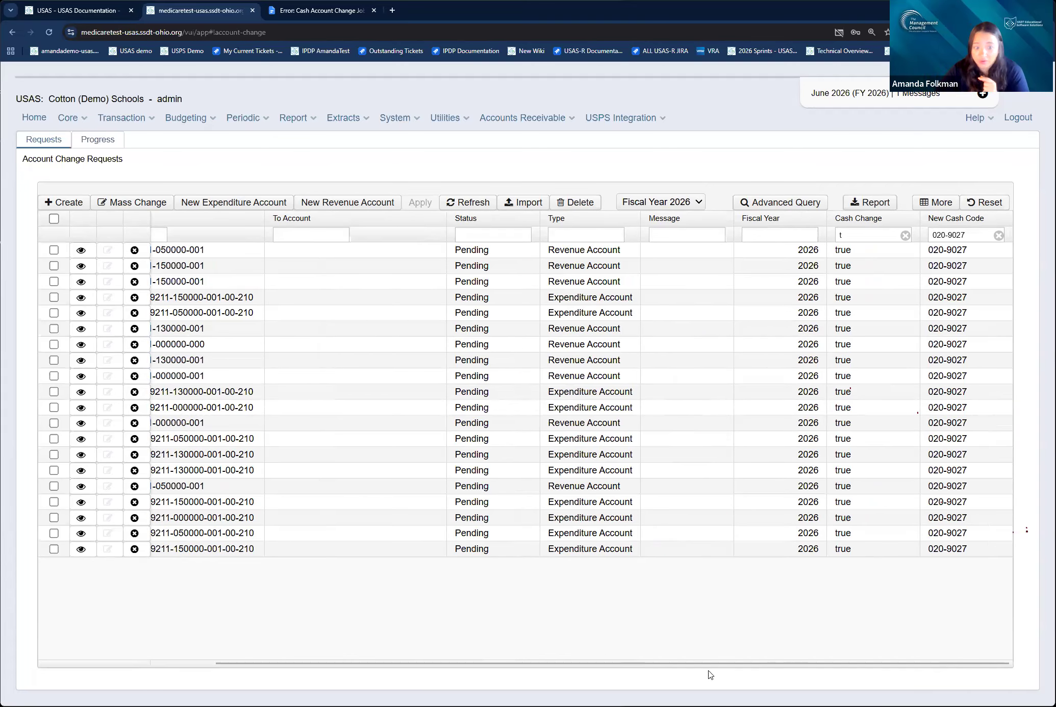
{"action": "left_click_drag", "start_coordinate": [708, 670], "coordinate": [635, 668]}
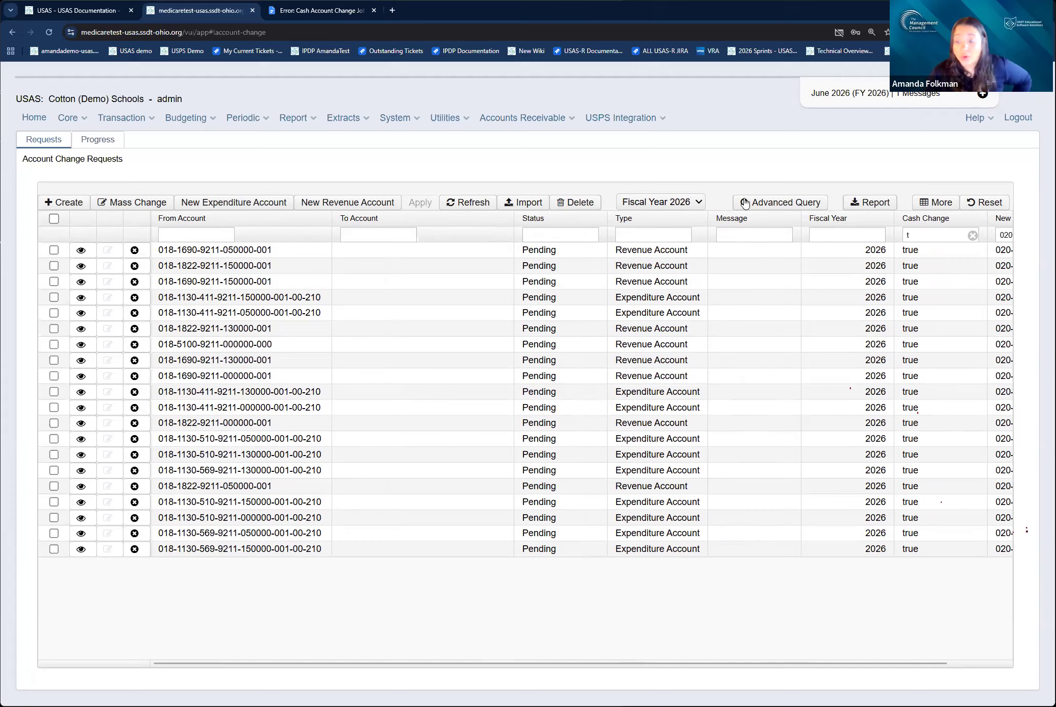
Start a new account change request with Cash as the account type.
{"action": "left_click", "coordinate": [69, 202]}
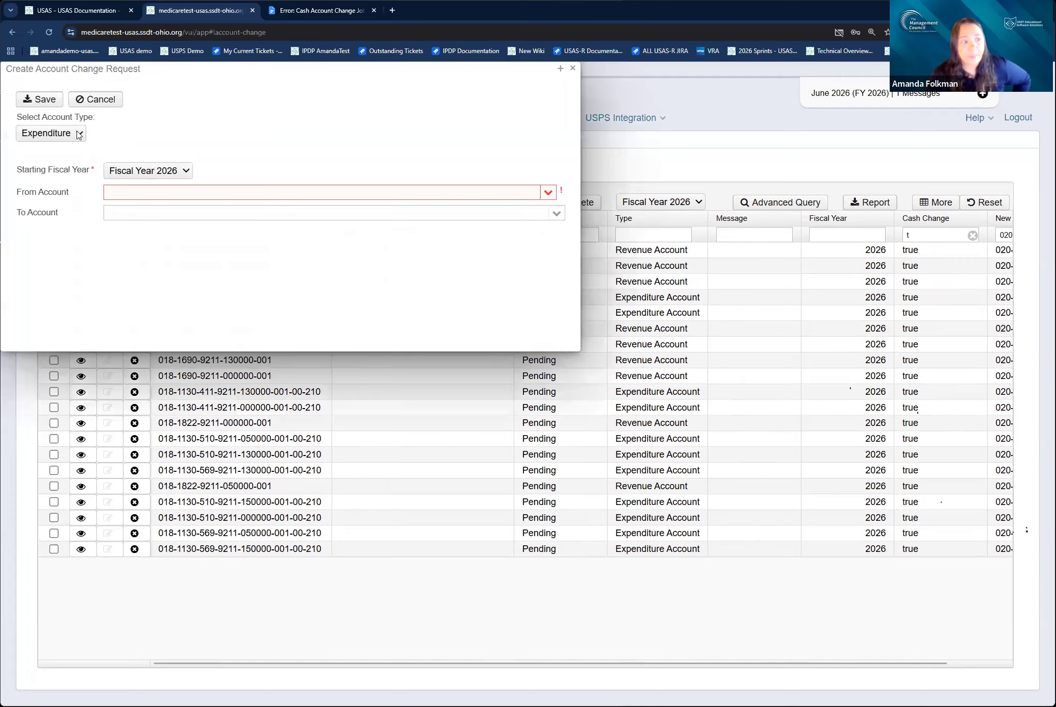
{"action": "left_click", "coordinate": [77, 132]}
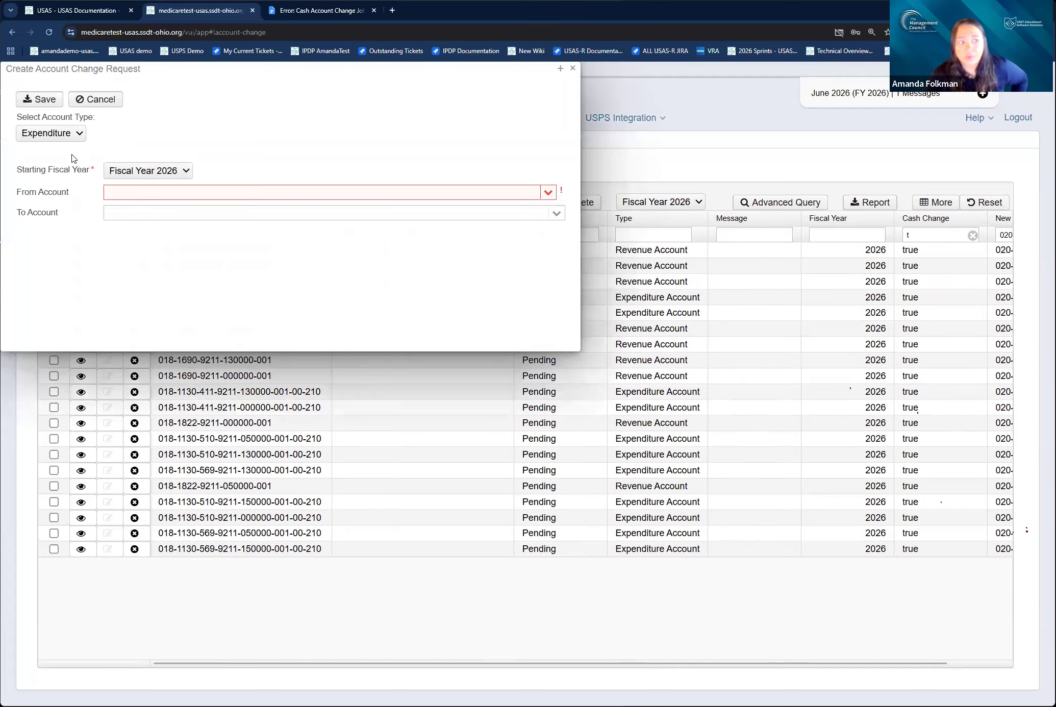
{"action": "left_click", "coordinate": [77, 232]}
{"action": "left_click_drag", "start_coordinate": [262, 198], "coordinate": [368, 226]}
{"action": "left_click", "coordinate": [368, 226]}
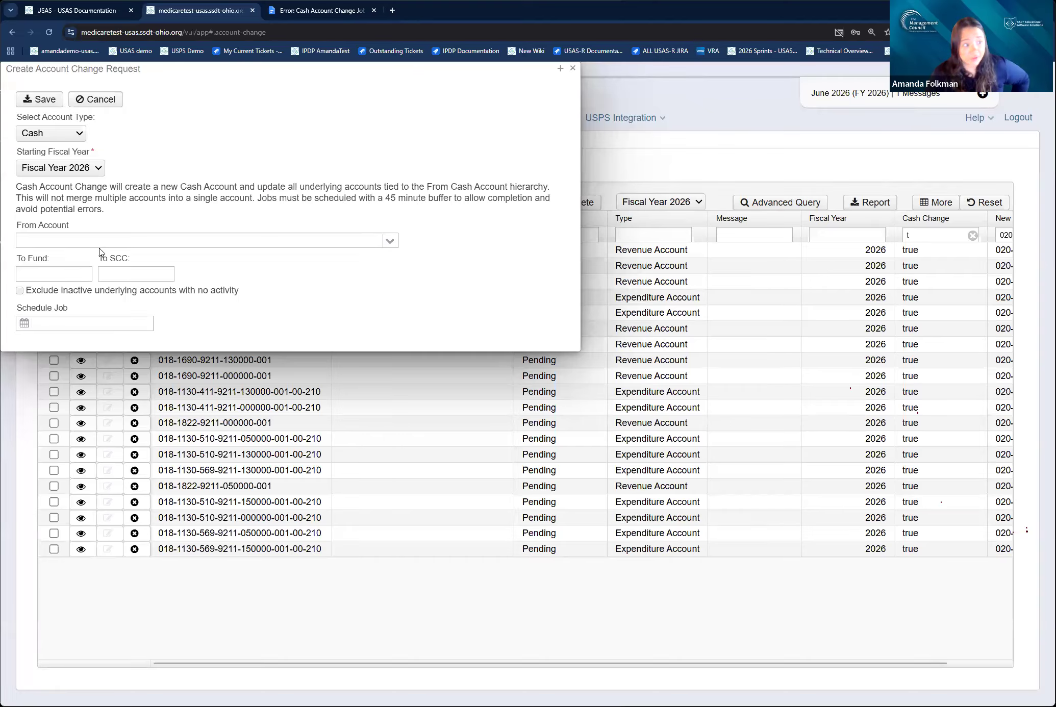
{"action": "left_click", "coordinate": [331, 247]}
{"action": "type", "text": "018"}
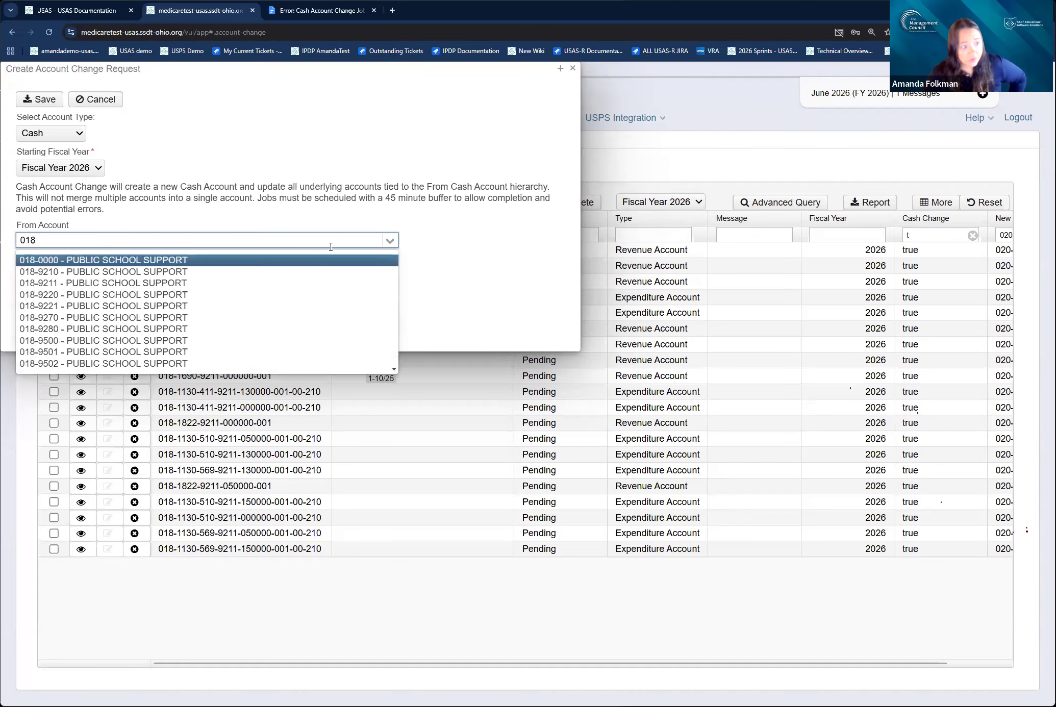
{"action": "left_click", "coordinate": [58, 307]}
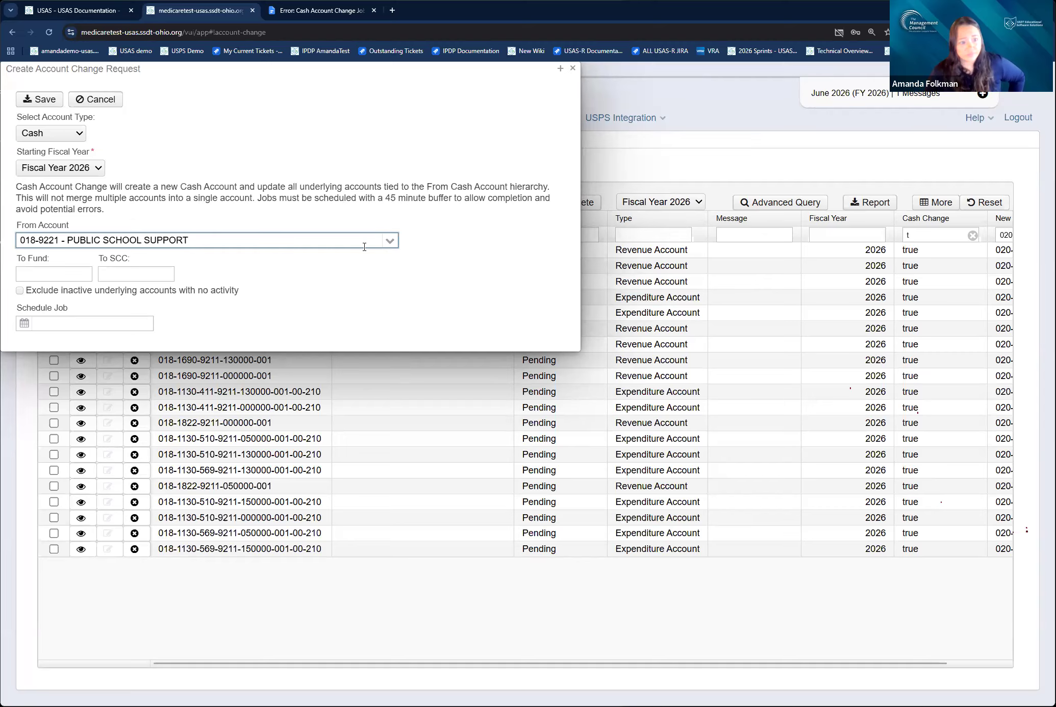
{"action": "left_click_drag", "start_coordinate": [188, 240], "coordinate": [15, 283]}
{"action": "key", "text": "ctrl+c"}
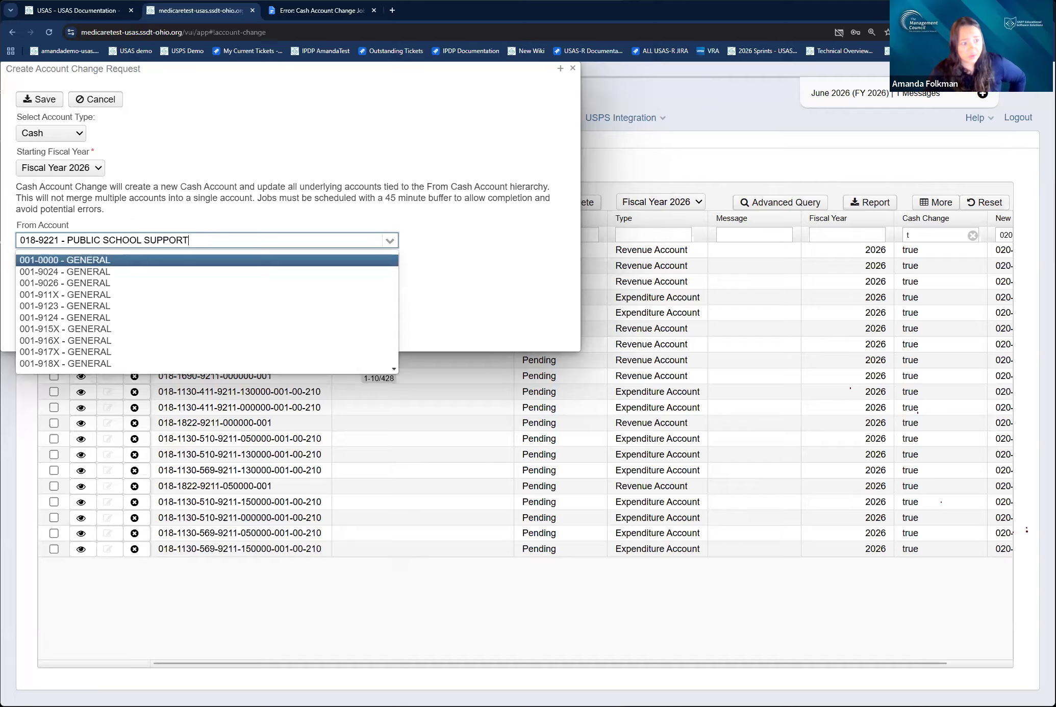
Set the new Cash request's From Account to 018-9220 - PUBLIC SCHOOL SUPPORT.
{"action": "left_click_drag", "start_coordinate": [188, 240], "coordinate": [19, 240]}
{"action": "type", "text": "018-"}
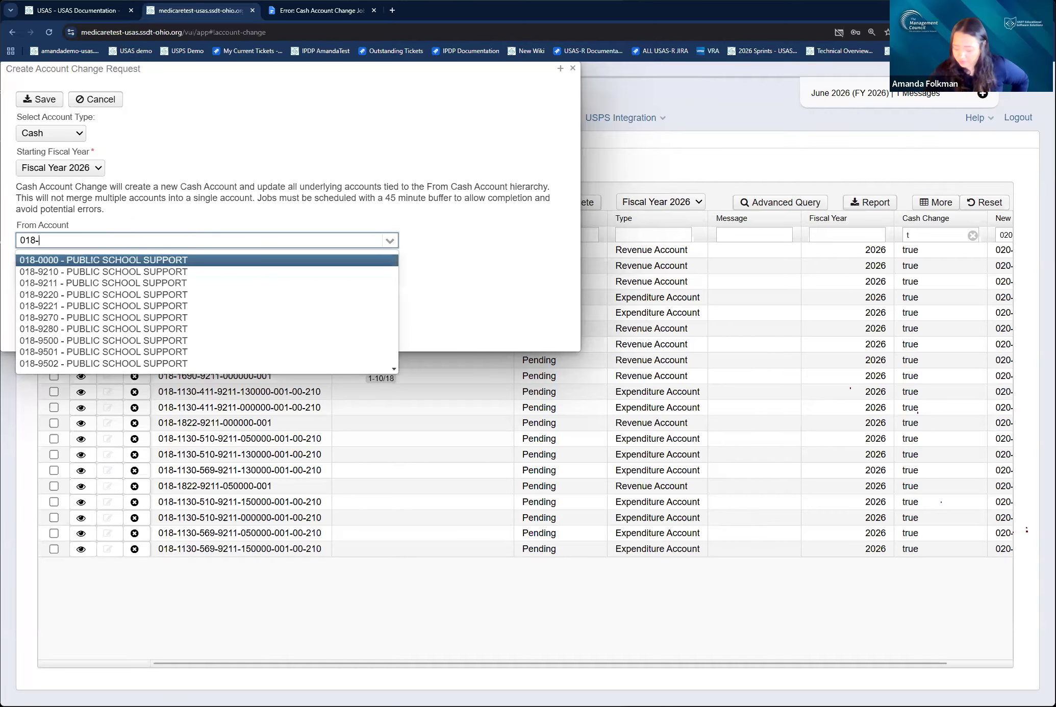
{"action": "type", "text": "9220"}
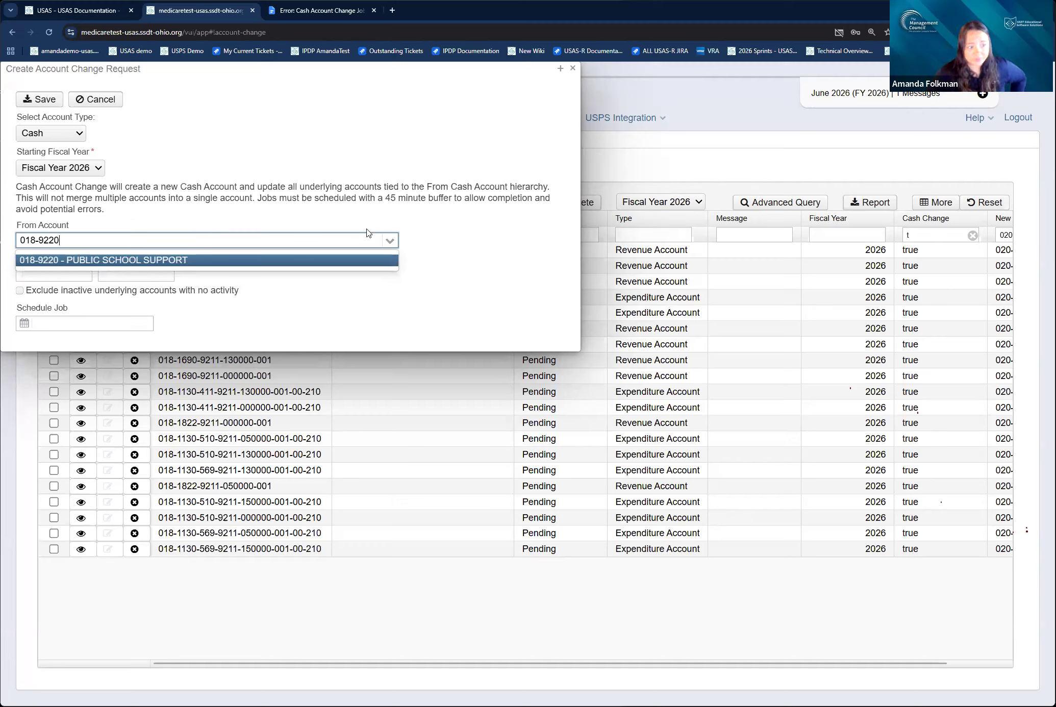
{"action": "key", "text": "Return"}
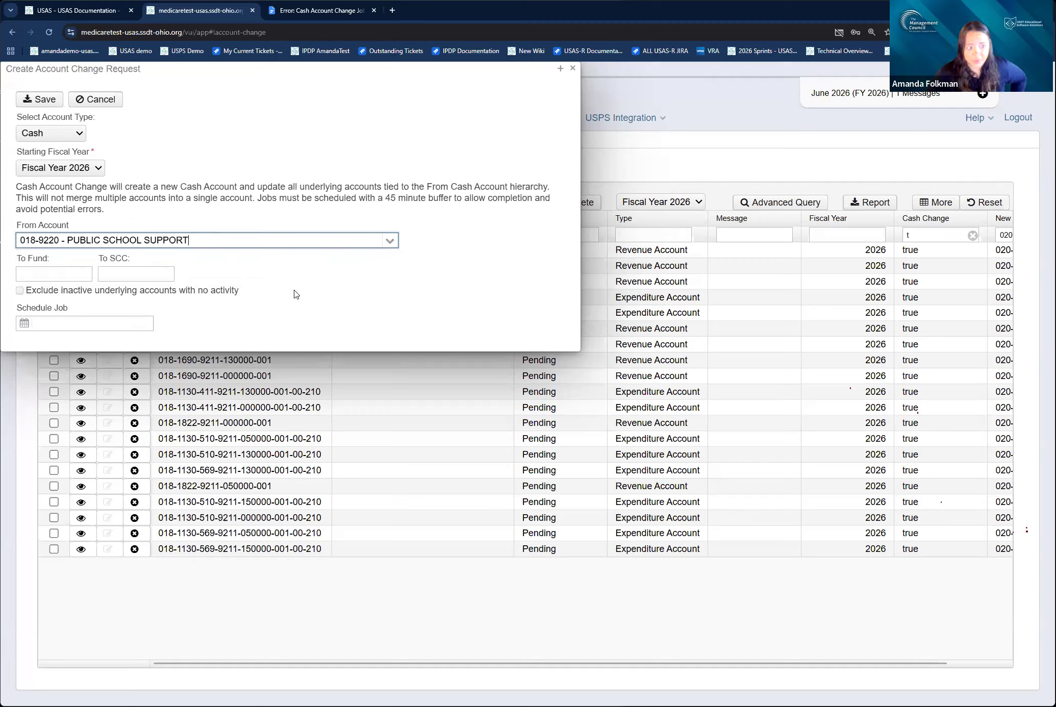
Set To Fund to 020 and To SCC to 9028, and exclude inactive underlying accounts with no activity.
{"action": "left_click", "coordinate": [54, 274]}
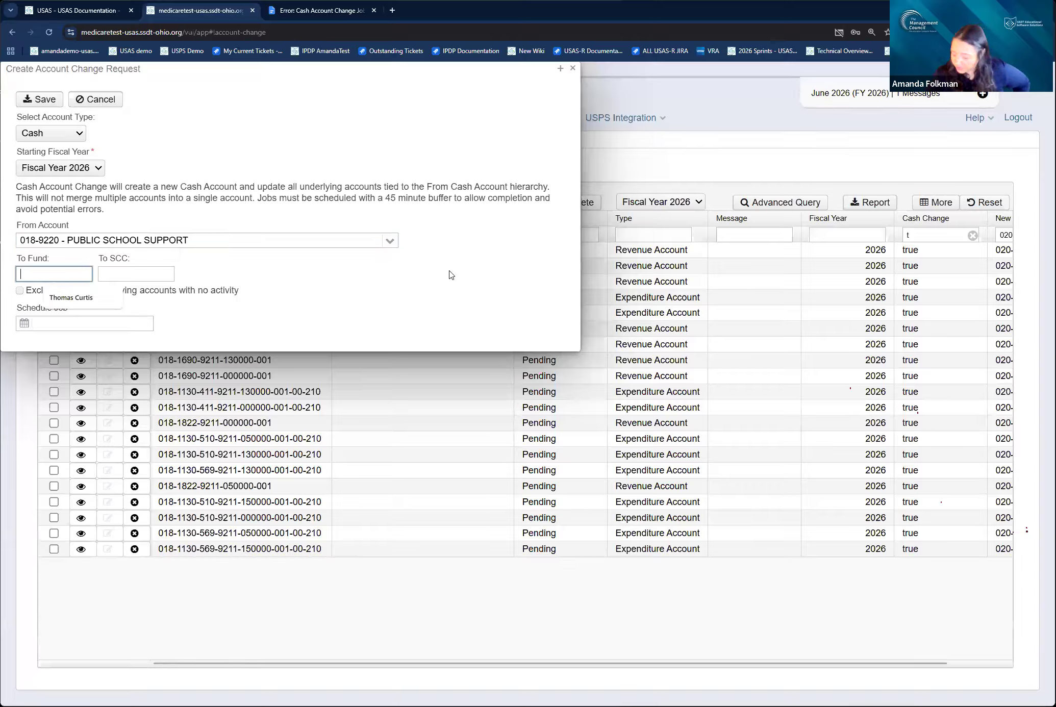
{"action": "type", "text": "020"}
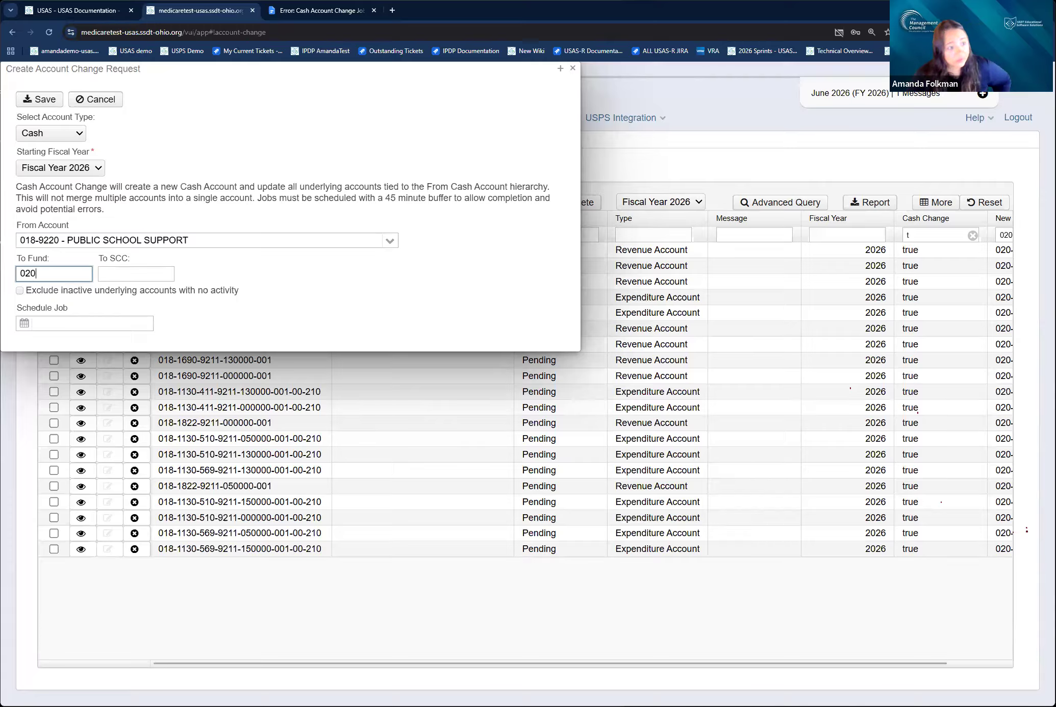
{"action": "left_click", "coordinate": [119, 277]}
{"action": "type", "text": "9028"}
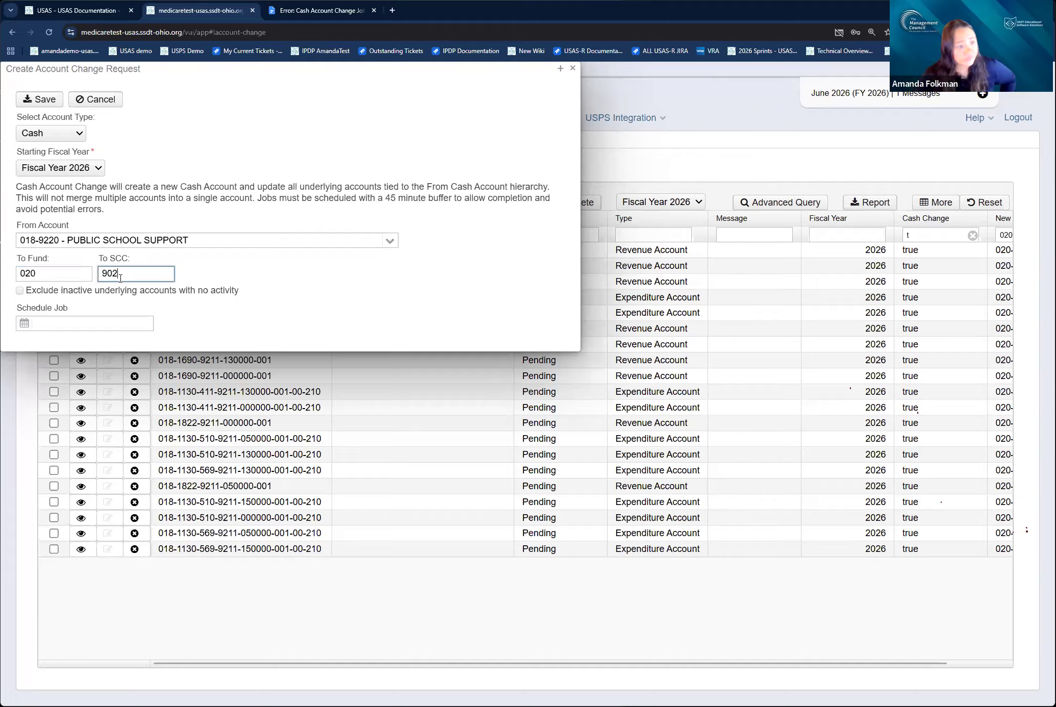
{"action": "left_click", "coordinate": [287, 308]}
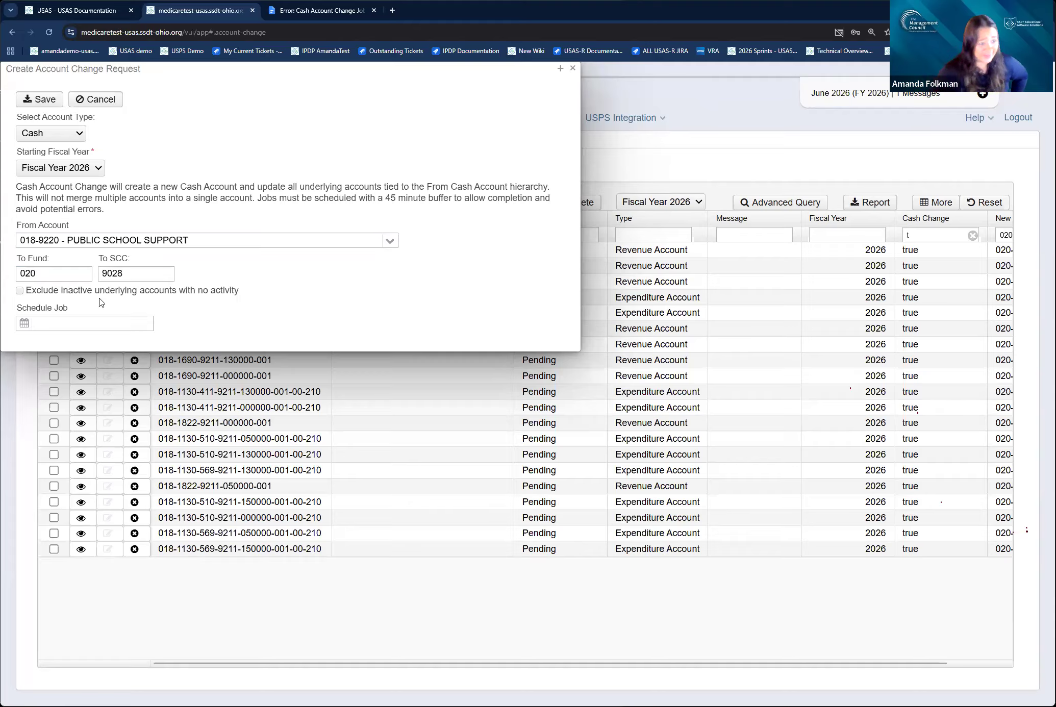
{"action": "left_click", "coordinate": [20, 290]}
Schedule the 018-9220 cash account change job for 6/12/26 at 10:05 PM.
{"action": "left_click", "coordinate": [32, 326]}
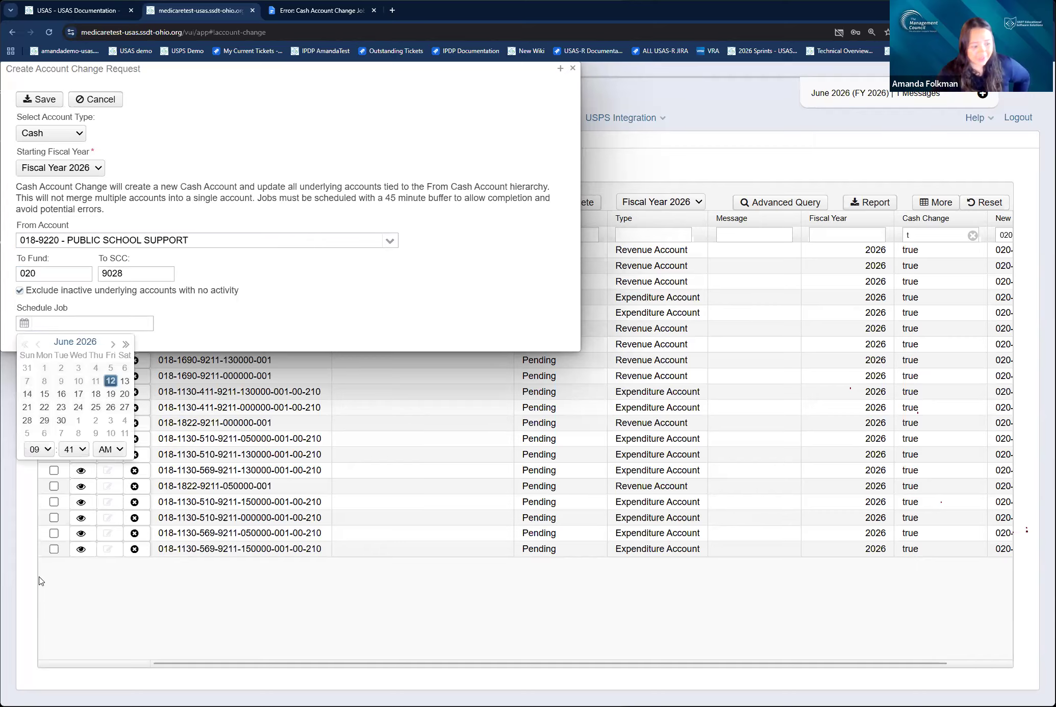
{"action": "left_click", "coordinate": [47, 449]}
{"action": "left_click", "coordinate": [35, 607]}
{"action": "left_click", "coordinate": [83, 448]}
{"action": "scroll", "coordinate": [74, 185], "scroll_direction": "up", "scroll_amount": 6}
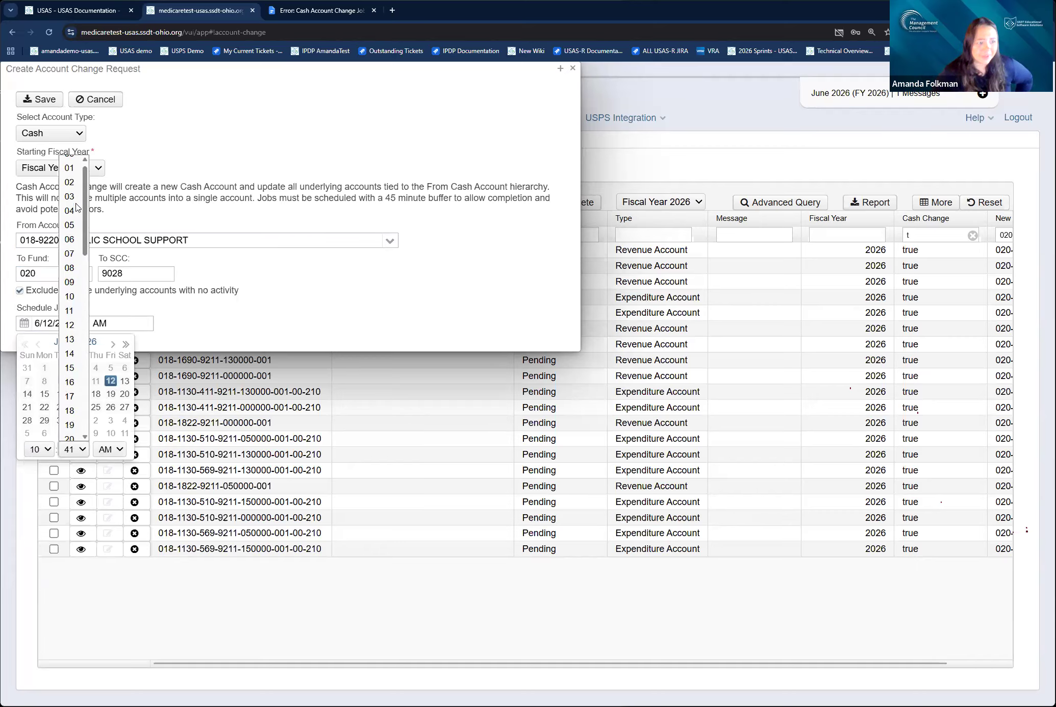
{"action": "scroll", "coordinate": [74, 204], "scroll_direction": "up", "scroll_amount": 1}
{"action": "left_click", "coordinate": [304, 312]}
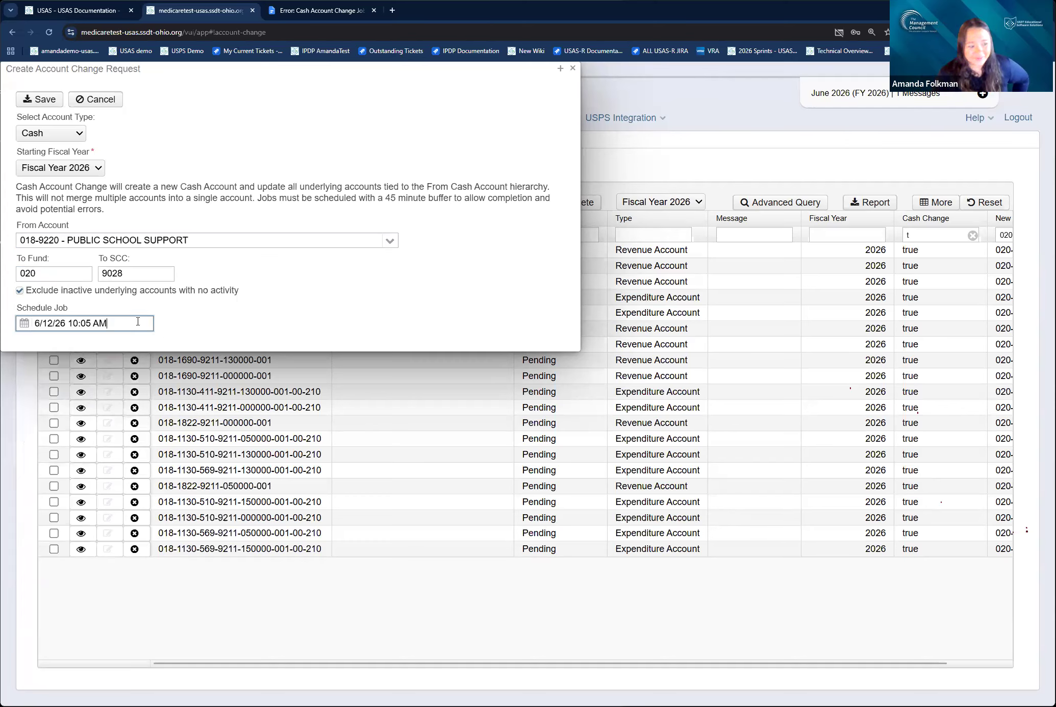
{"action": "key", "text": "BackSpace"}
{"action": "key", "text": "BackSpace"}
{"action": "key", "text": "BackSpace"}
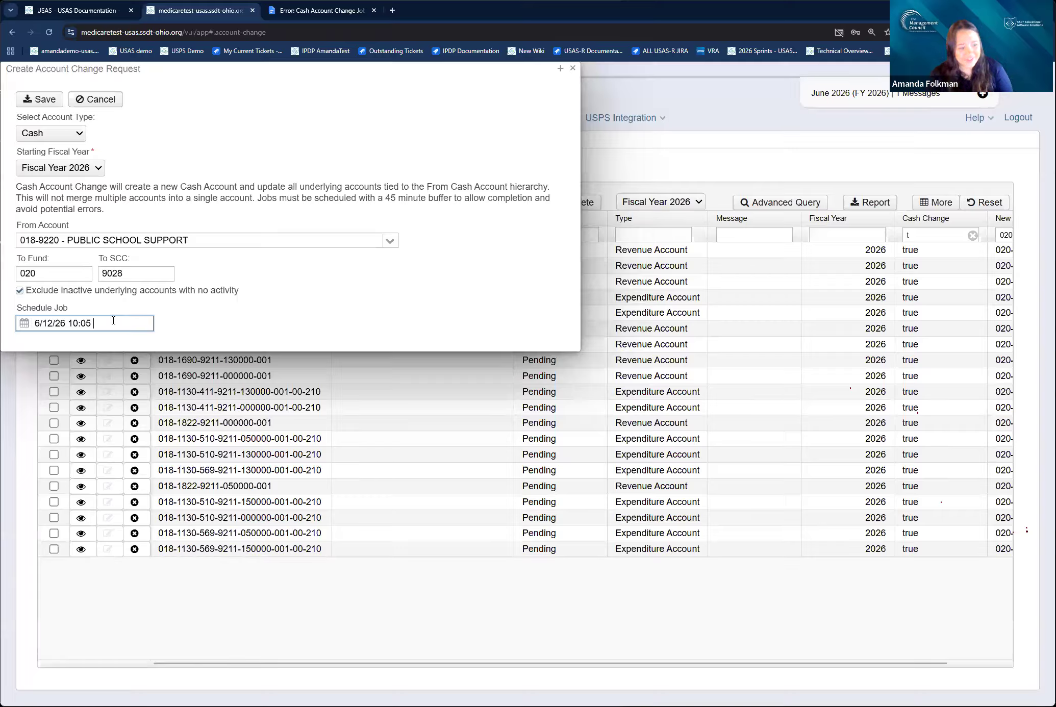
{"action": "type", "text": "PM"}
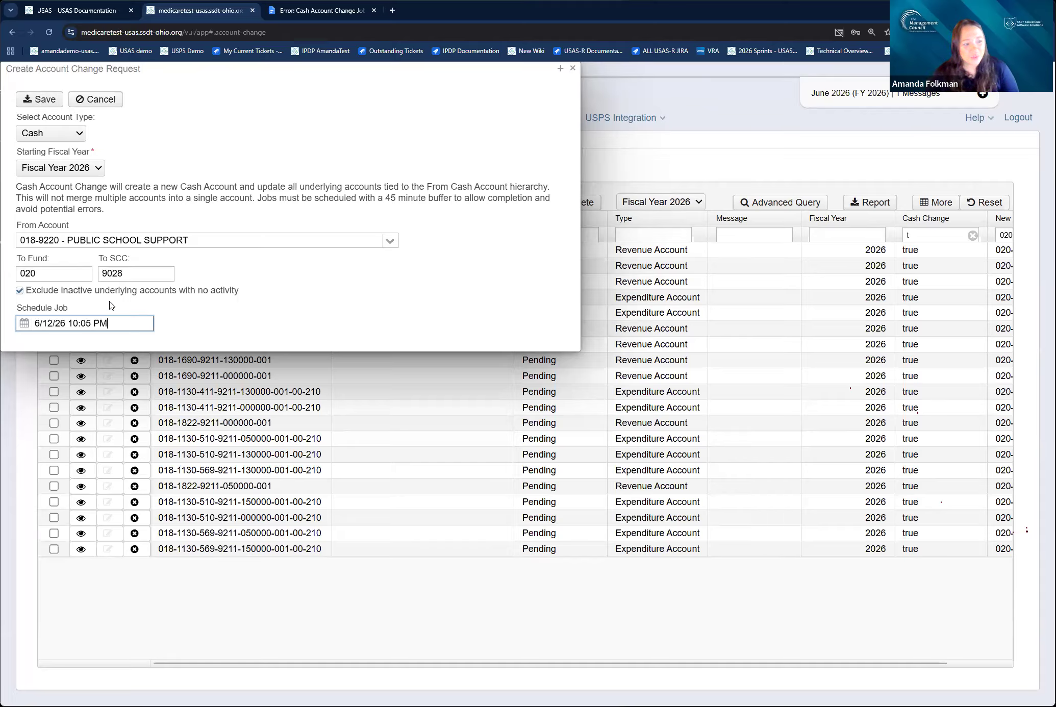
Try to save the 018-9220 cash account change request and dismiss the messages.
{"action": "left_click", "coordinate": [46, 100]}
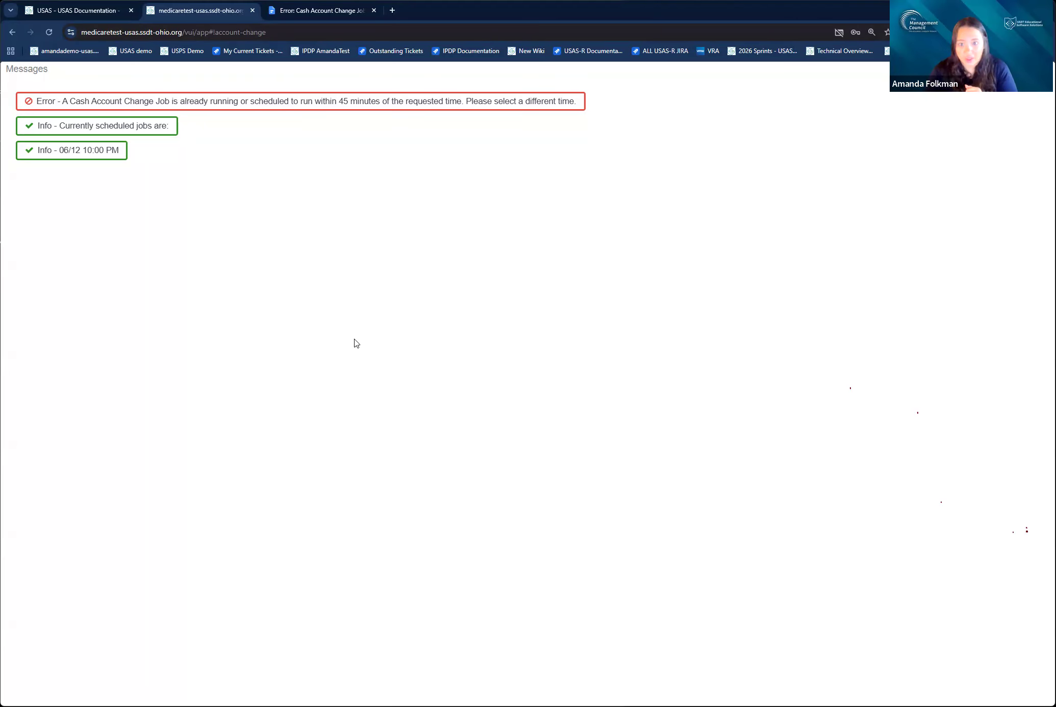
{"action": "left_click", "coordinate": [370, 151]}
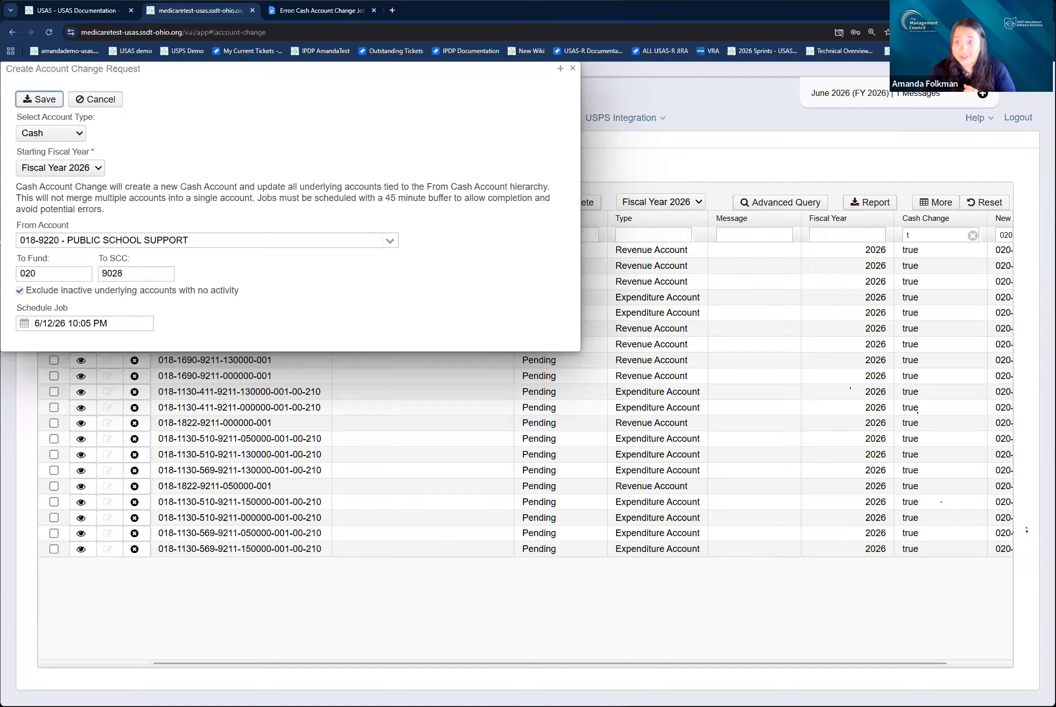
Check the browser's recent downloads for the latest cash change submission result files and close the list.
{"action": "left_click", "coordinate": [978, 32]}
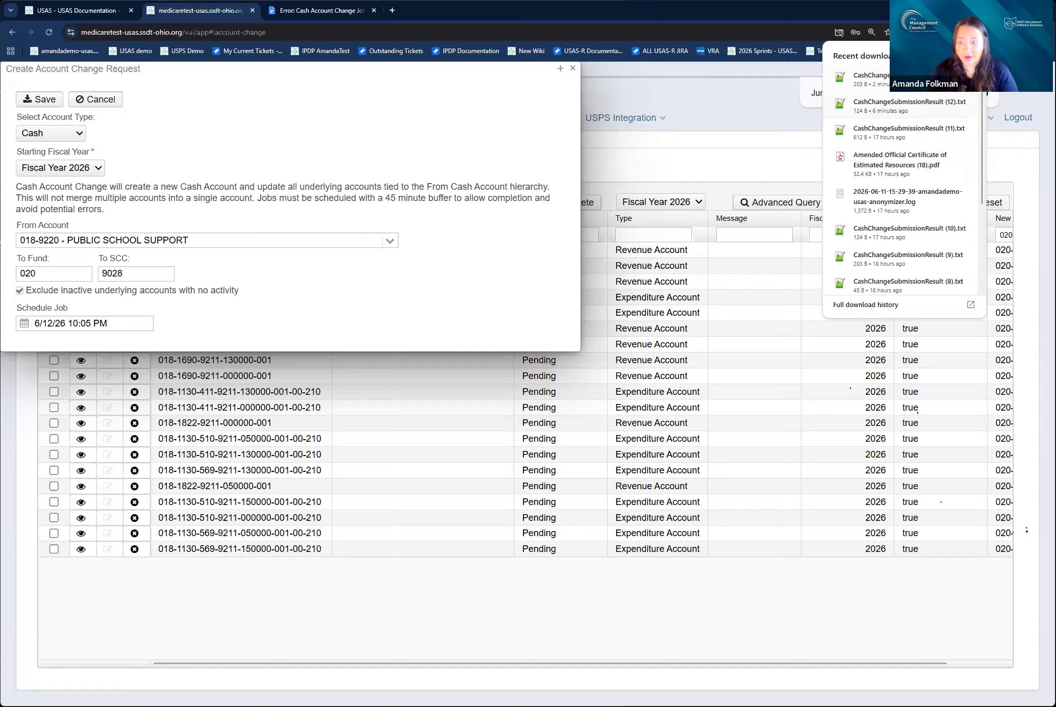
{"action": "key", "text": "Escape"}
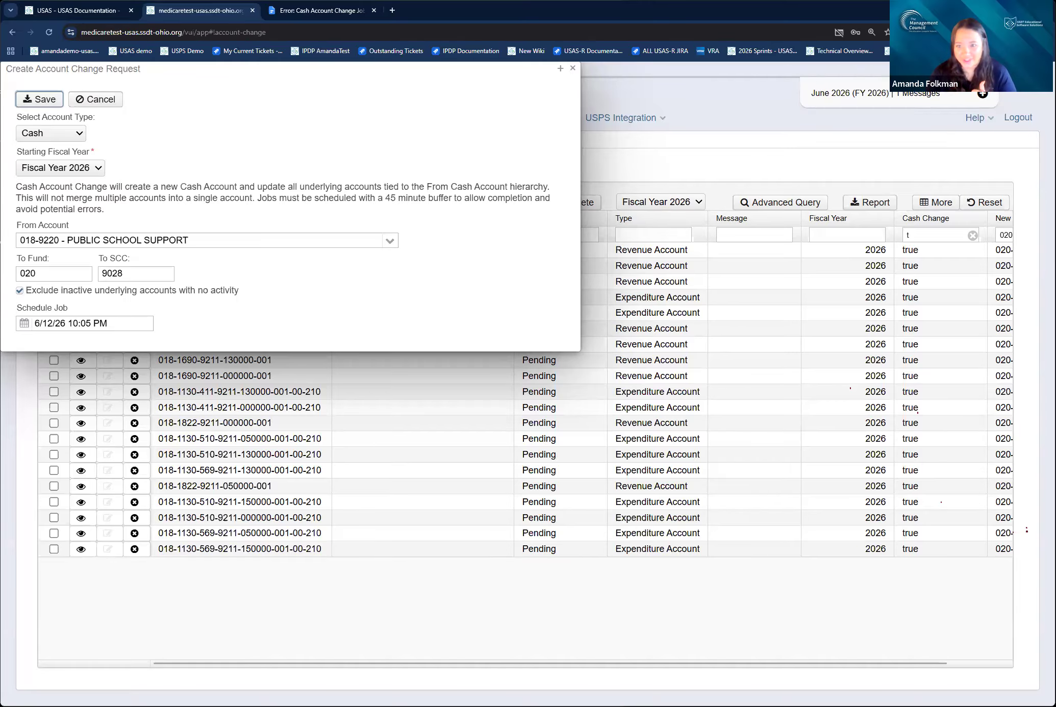
{"action": "left_click", "coordinate": [977, 32]}
{"action": "left_click", "coordinate": [978, 32]}
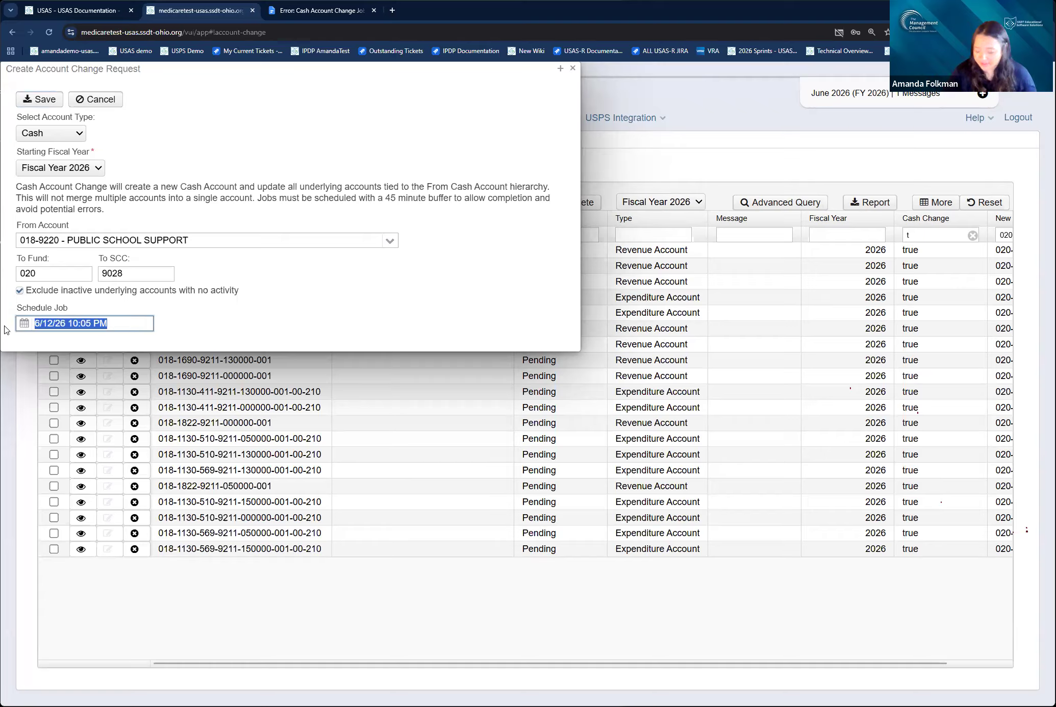
Clear the scheduled job time and save the 018-9220 to 020-9028 cash account change request.
{"action": "key", "text": "BackSpace"}
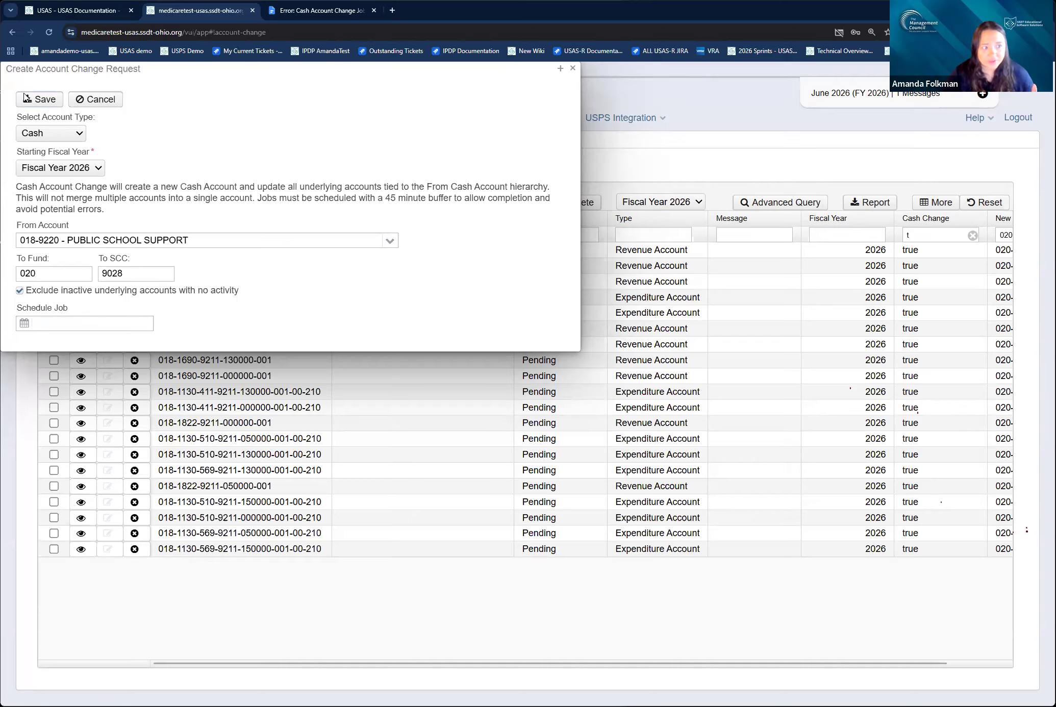
{"action": "left_click", "coordinate": [40, 99]}
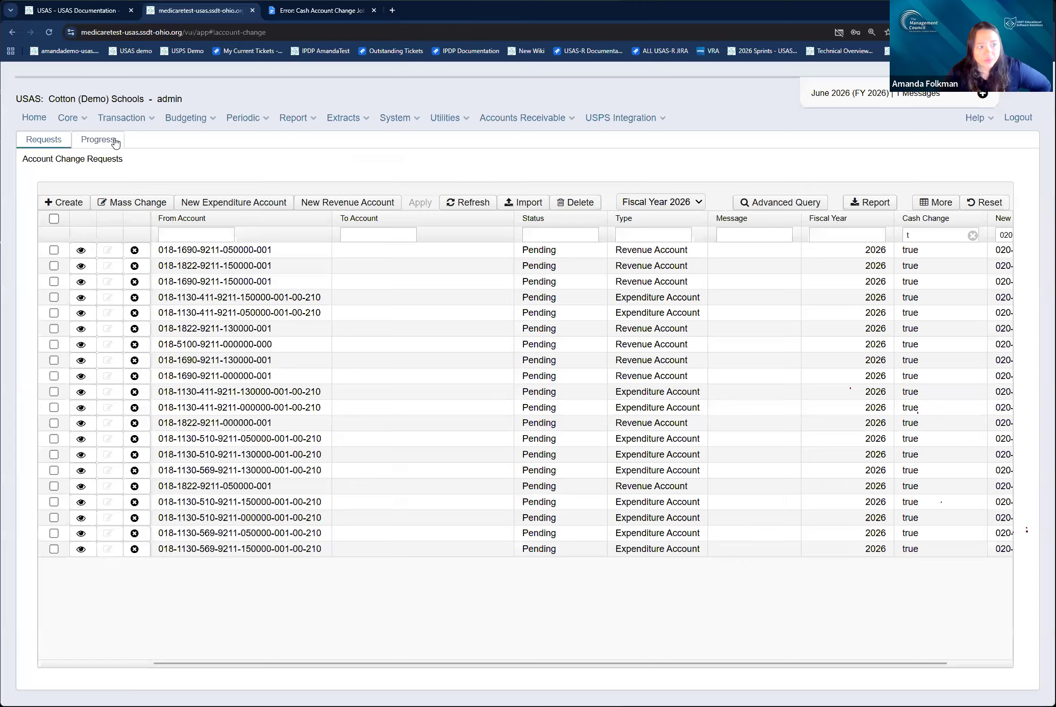
Monitor the account change progress by refreshing the list, and return to the requests.
{"action": "left_click", "coordinate": [113, 141]}
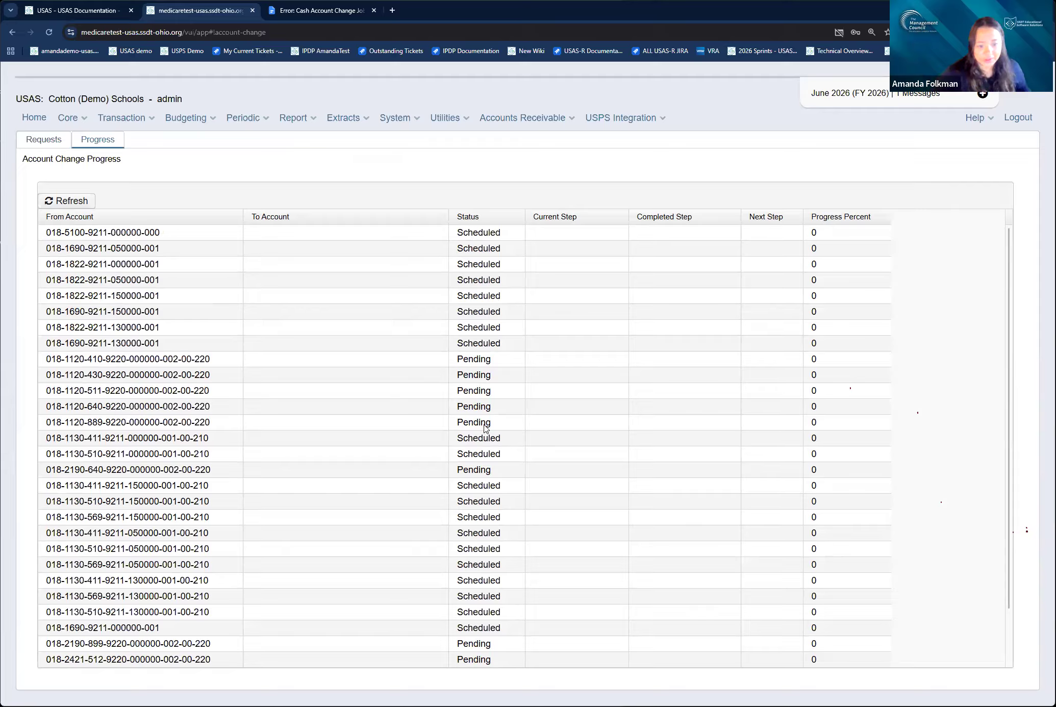
{"action": "left_click", "coordinate": [81, 200]}
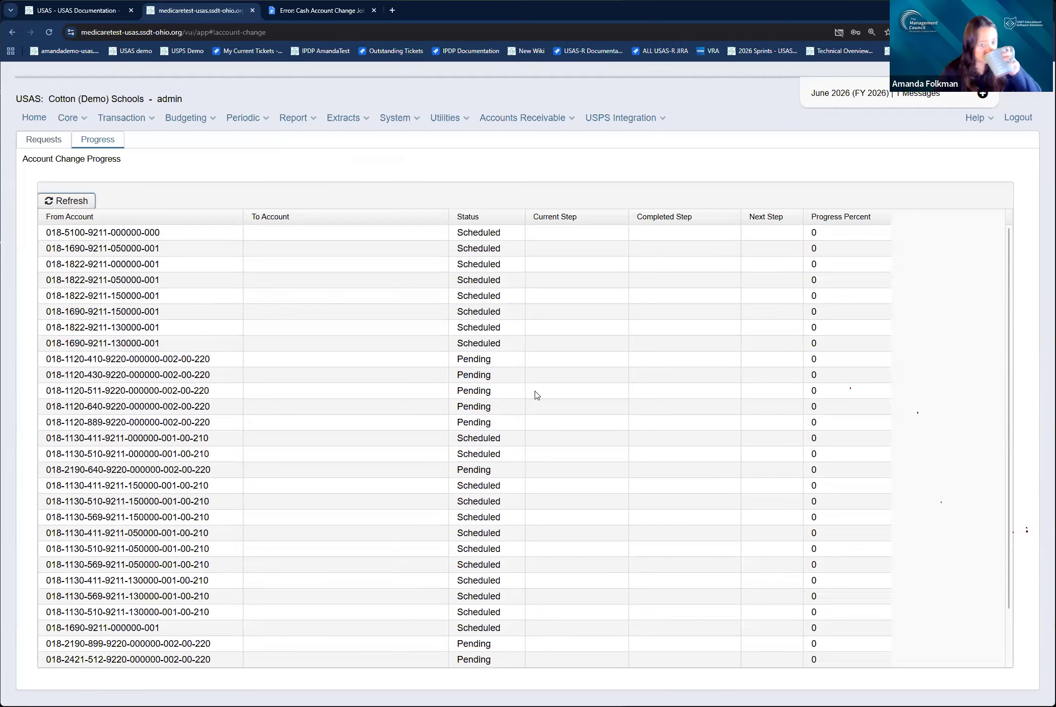
{"action": "scroll", "coordinate": [536, 394], "scroll_direction": "down", "scroll_amount": 1}
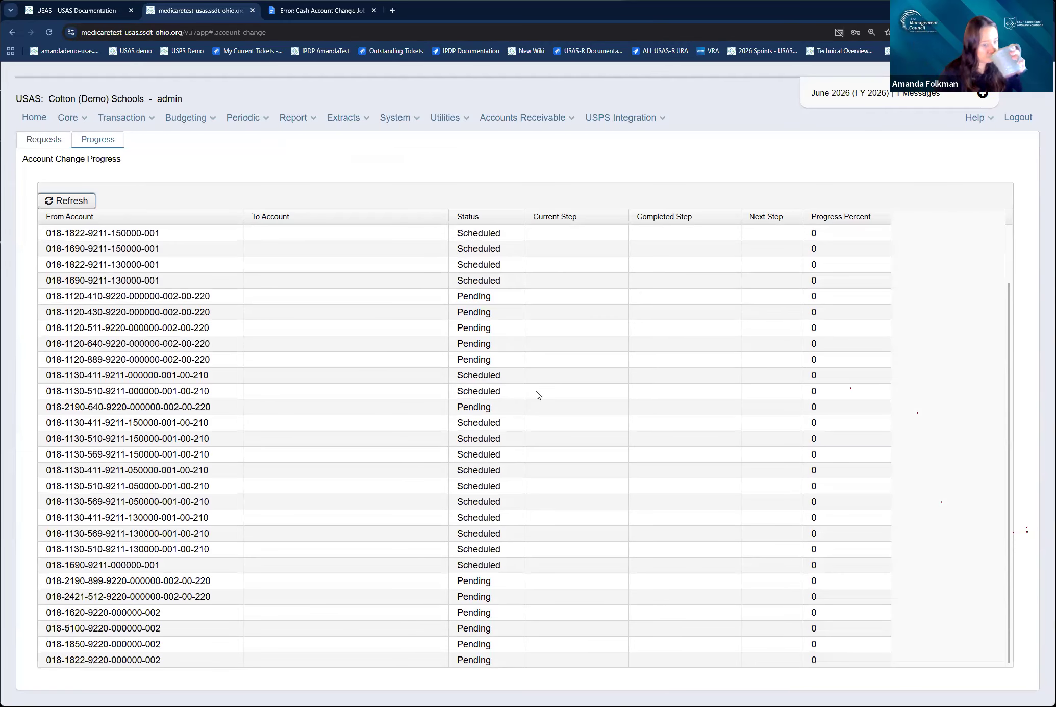
{"action": "left_click", "coordinate": [74, 201]}
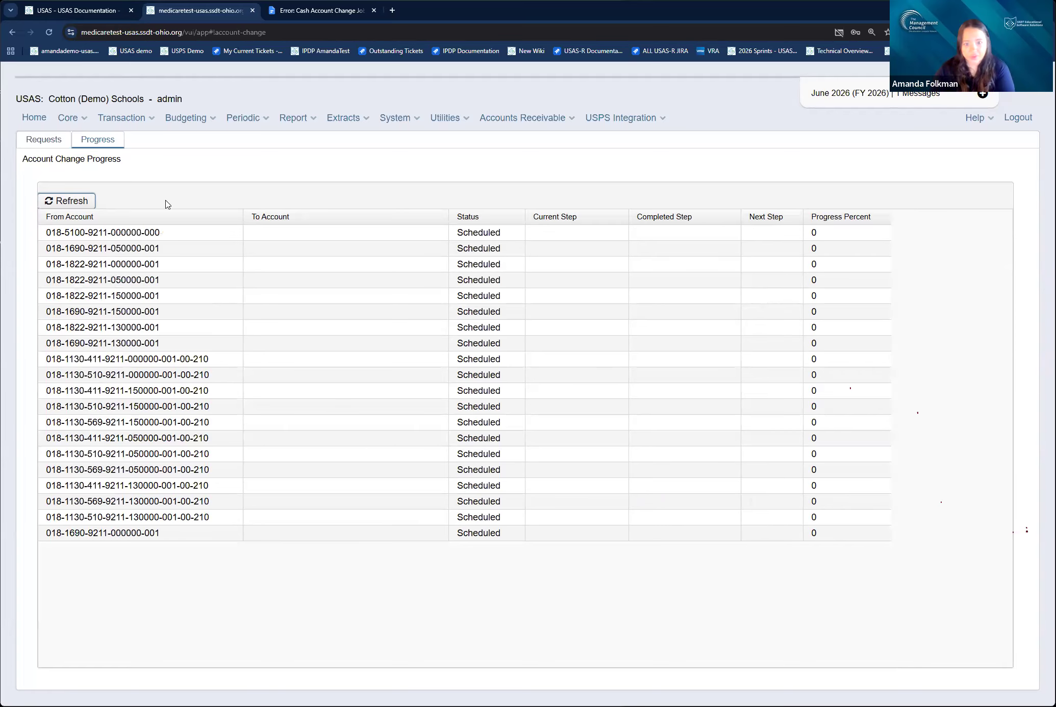
{"action": "left_click", "coordinate": [41, 139]}
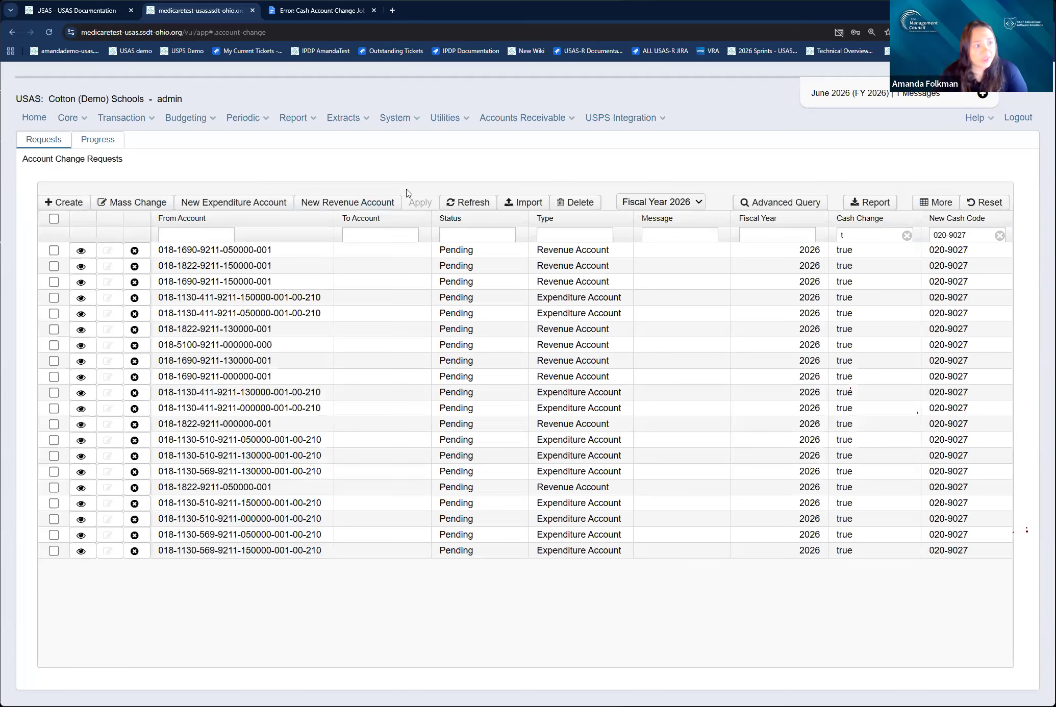
Filter the cash accounts by Fund 018 and SCC 92, with inactive accounts included.
{"action": "left_click", "coordinate": [65, 111]}
{"action": "left_click", "coordinate": [80, 141]}
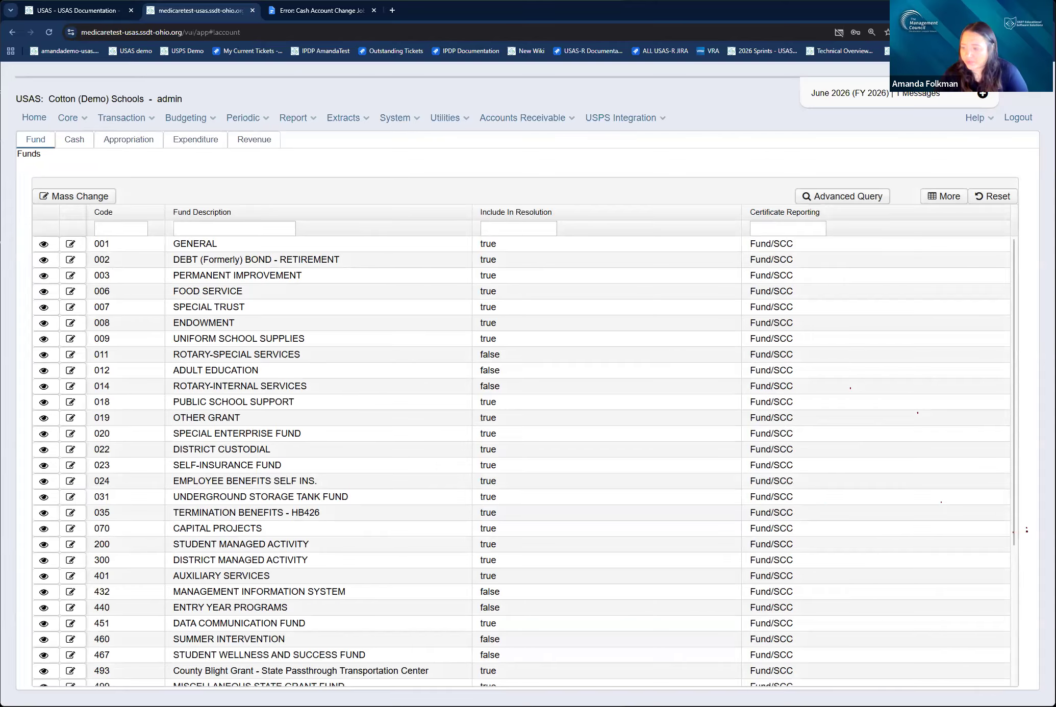
{"action": "left_click", "coordinate": [77, 143]}
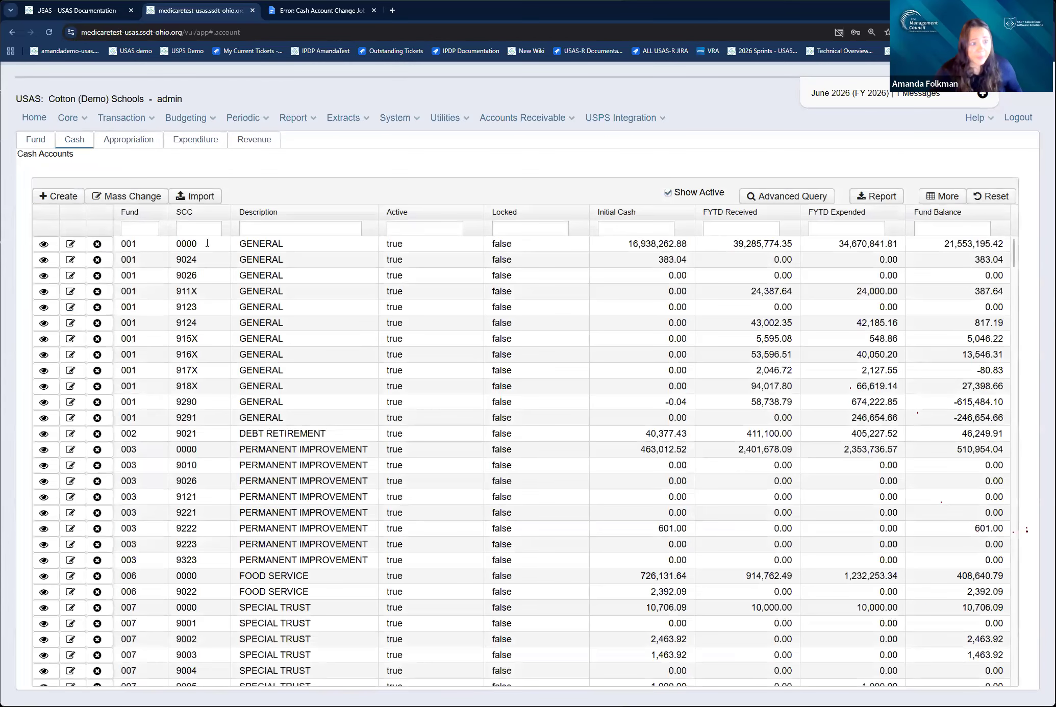
{"action": "left_click", "coordinate": [139, 225]}
{"action": "type", "text": "0"}
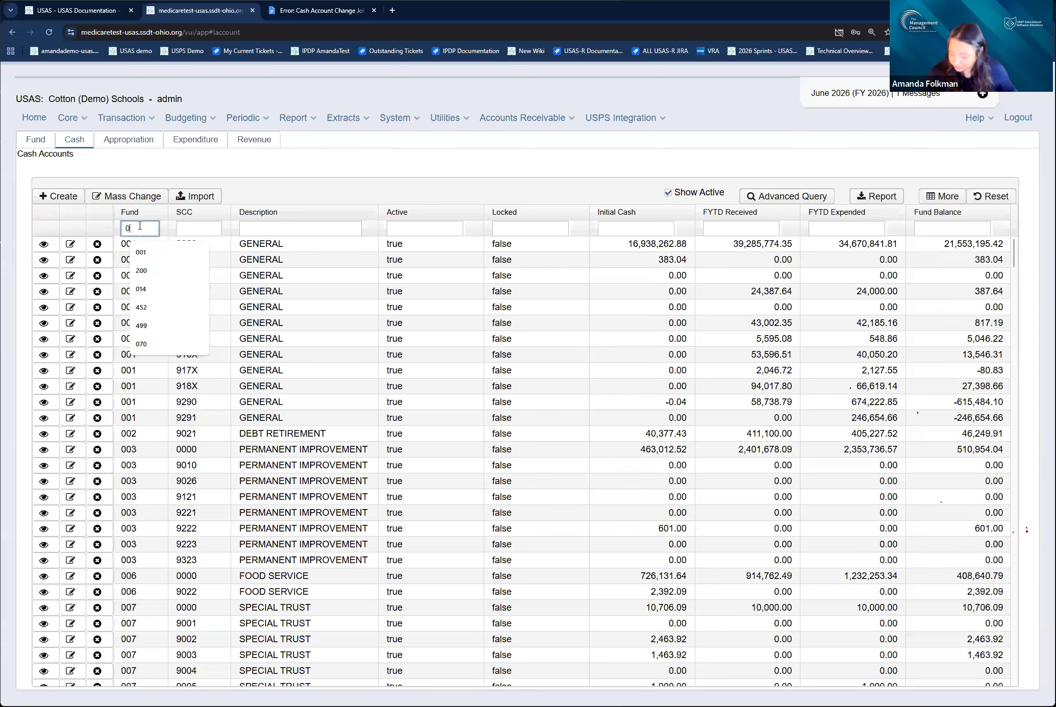
{"action": "type", "text": "18"}
{"action": "key", "text": "Tab"}
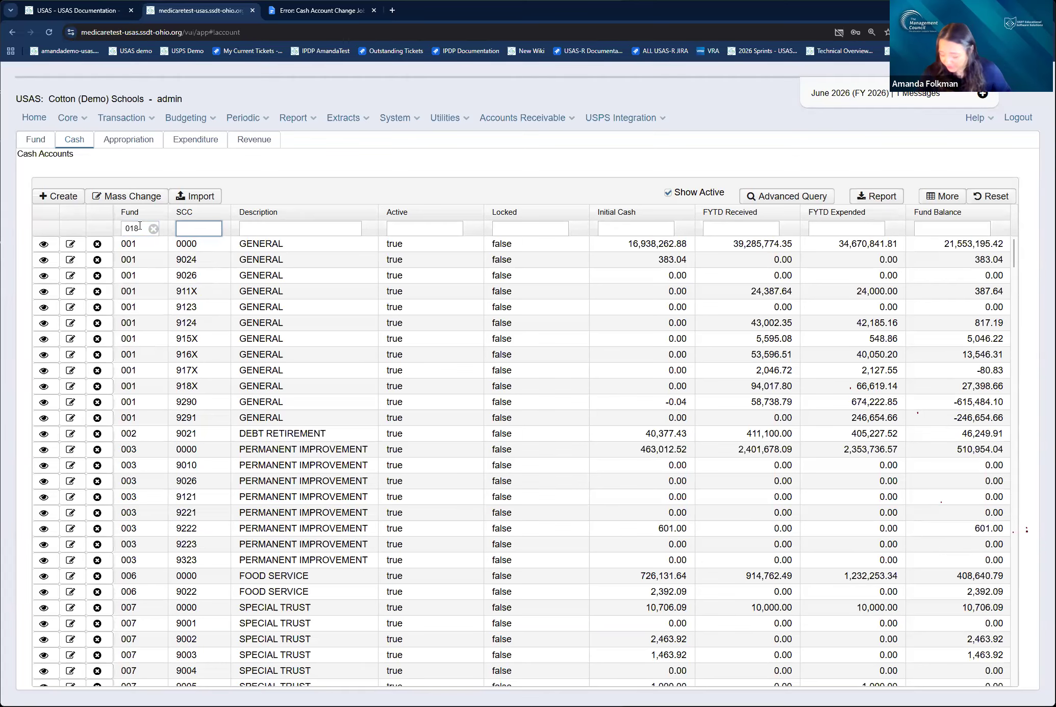
{"action": "type", "text": "90"}
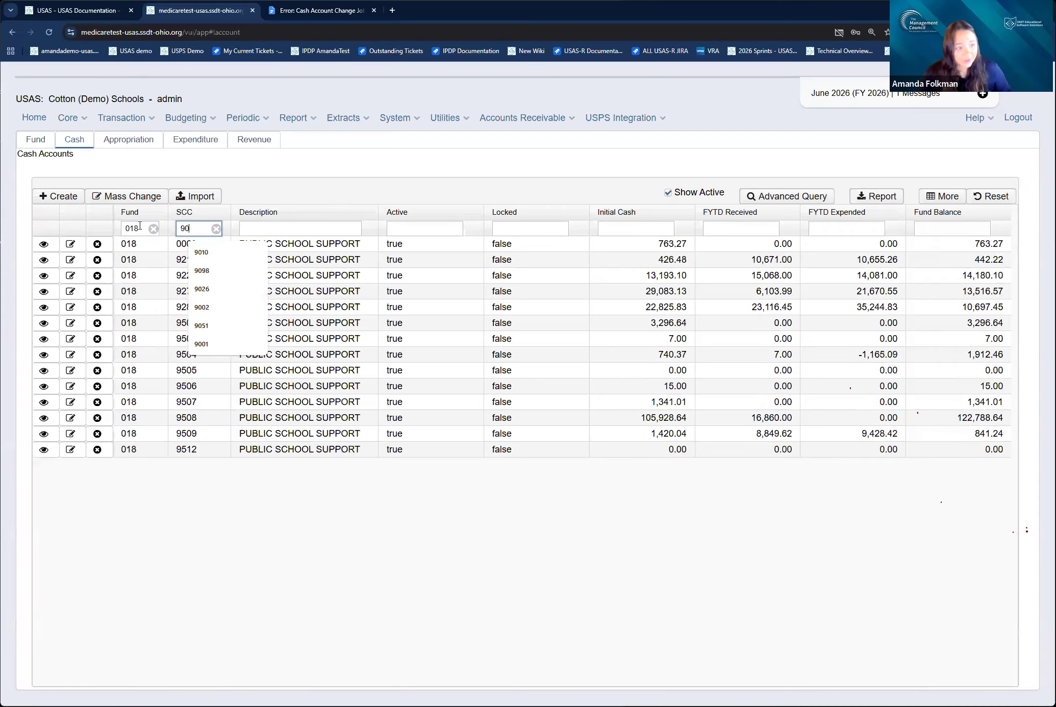
{"action": "key", "text": "BackSpace"}
{"action": "key", "text": "BackSpace"}
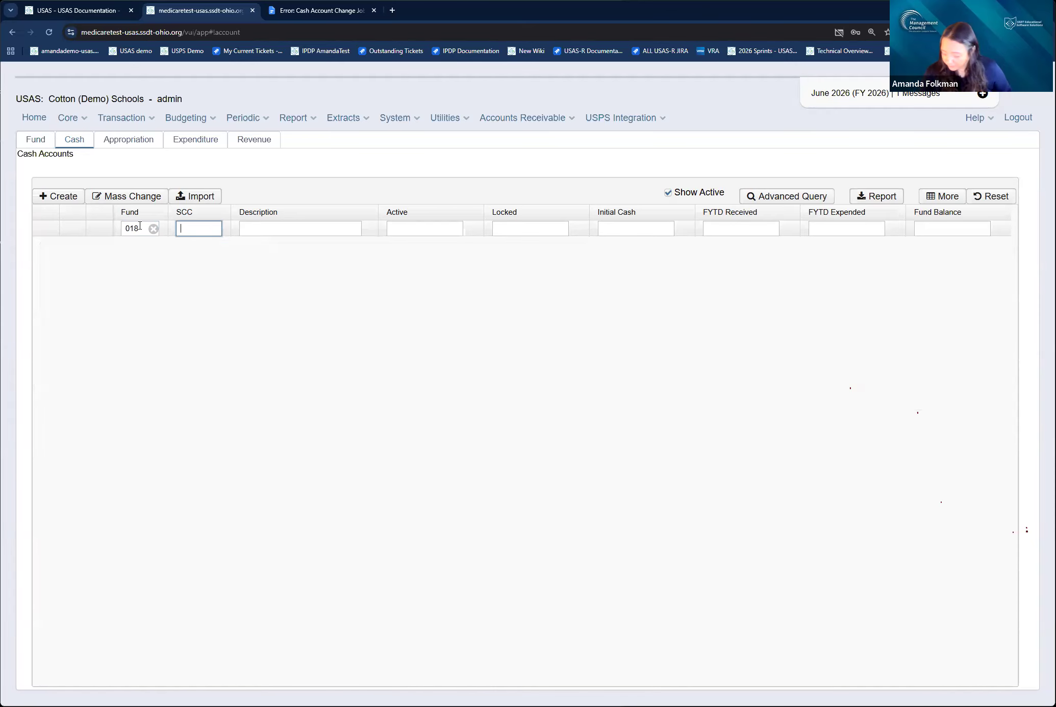
{"action": "type", "text": "92"}
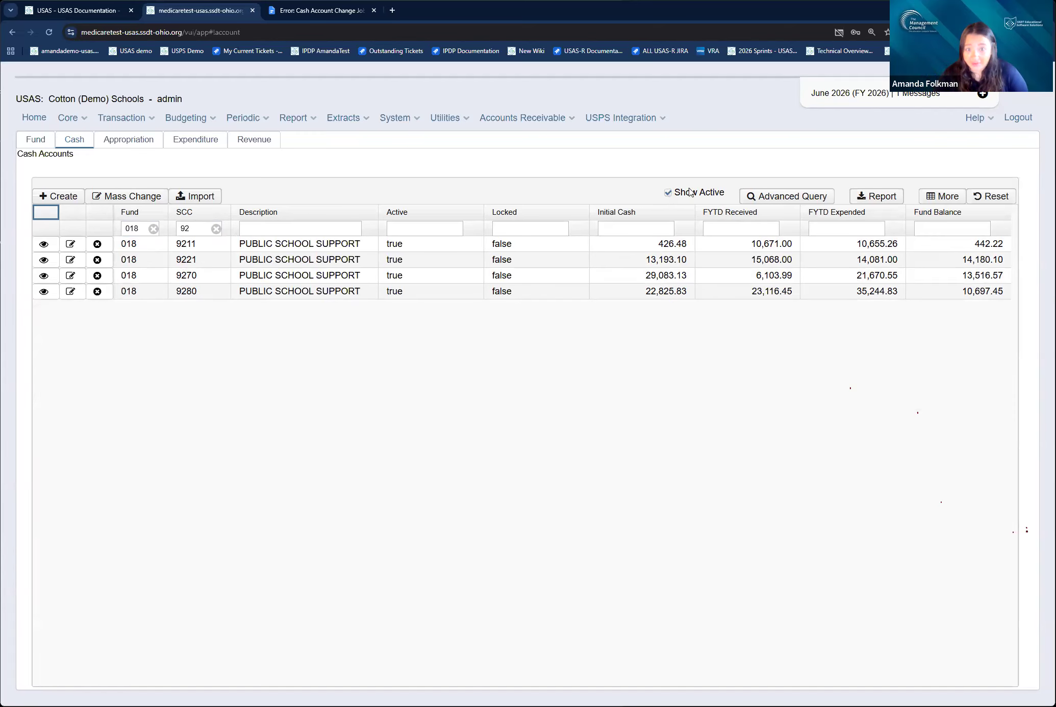
{"action": "left_click", "coordinate": [668, 193]}
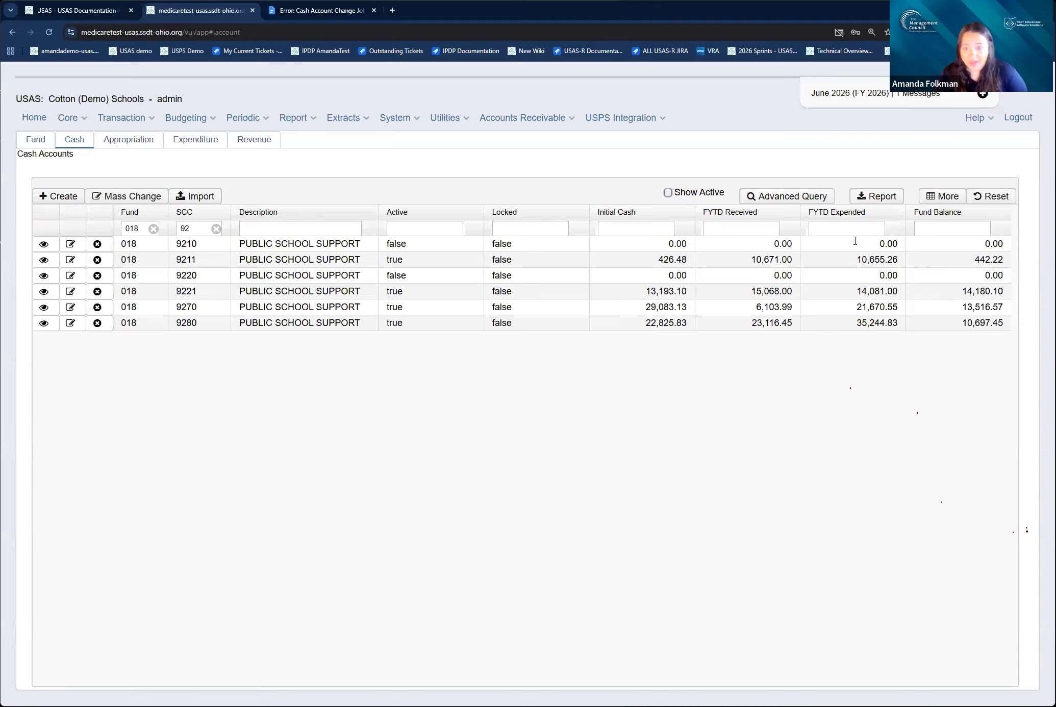
Inspect the details of the inactive cash accounts 018-9210 and 018-9220.
{"action": "left_click", "coordinate": [44, 244]}
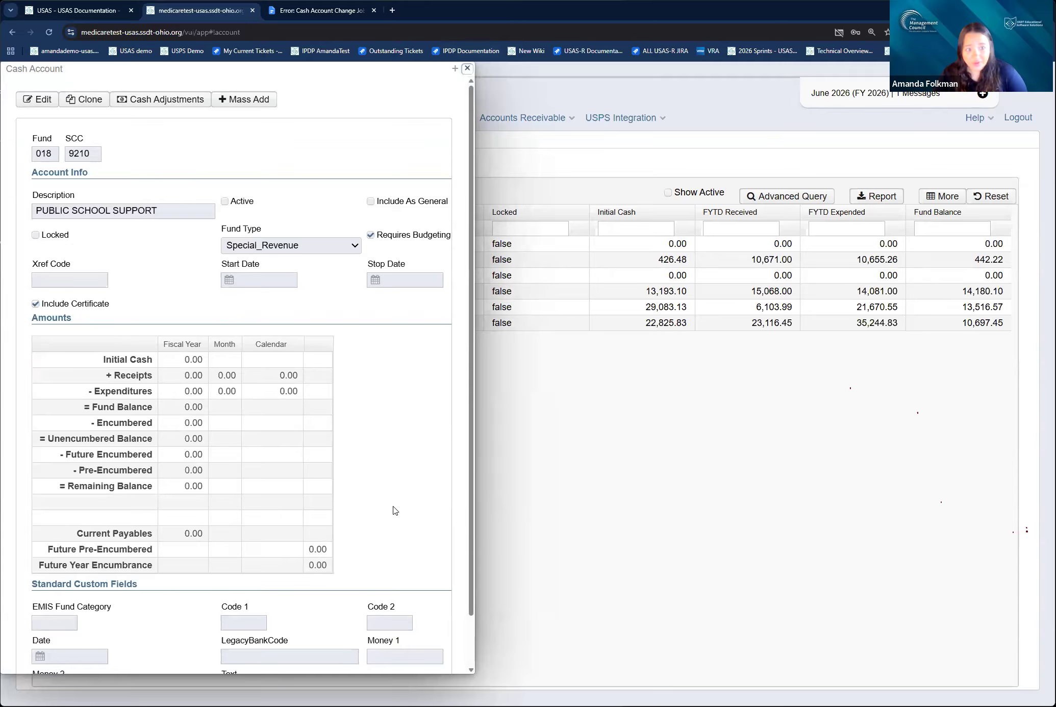
{"action": "left_click", "coordinate": [468, 67]}
{"action": "left_click", "coordinate": [44, 275]}
{"action": "left_click", "coordinate": [467, 67]}
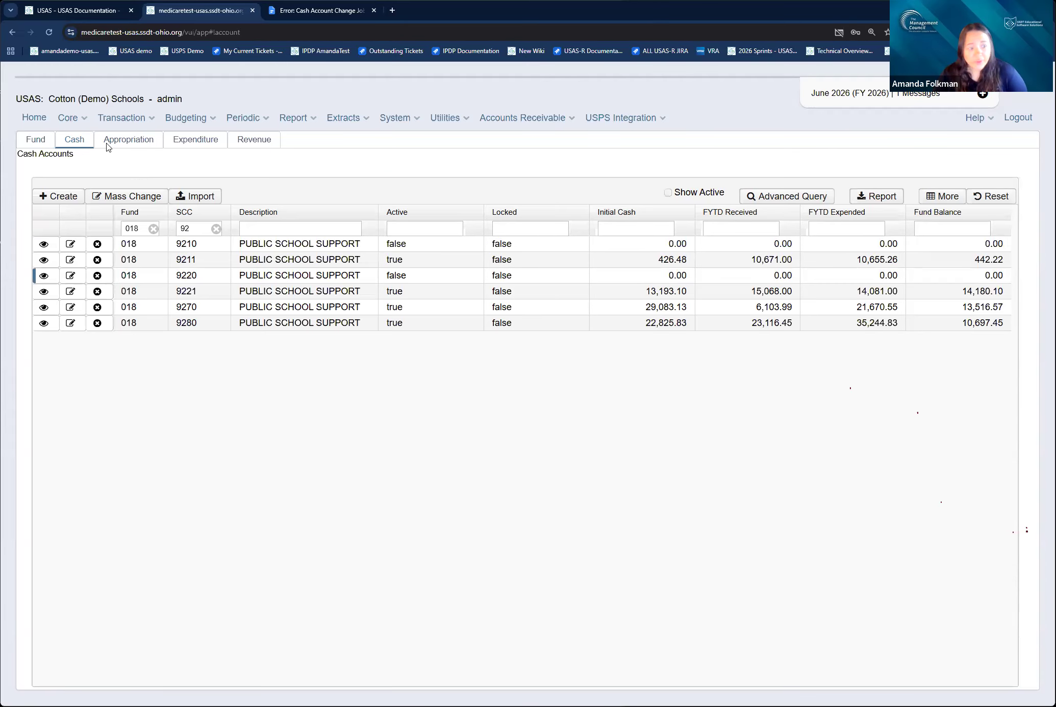
{"action": "left_click", "coordinate": [182, 143]}
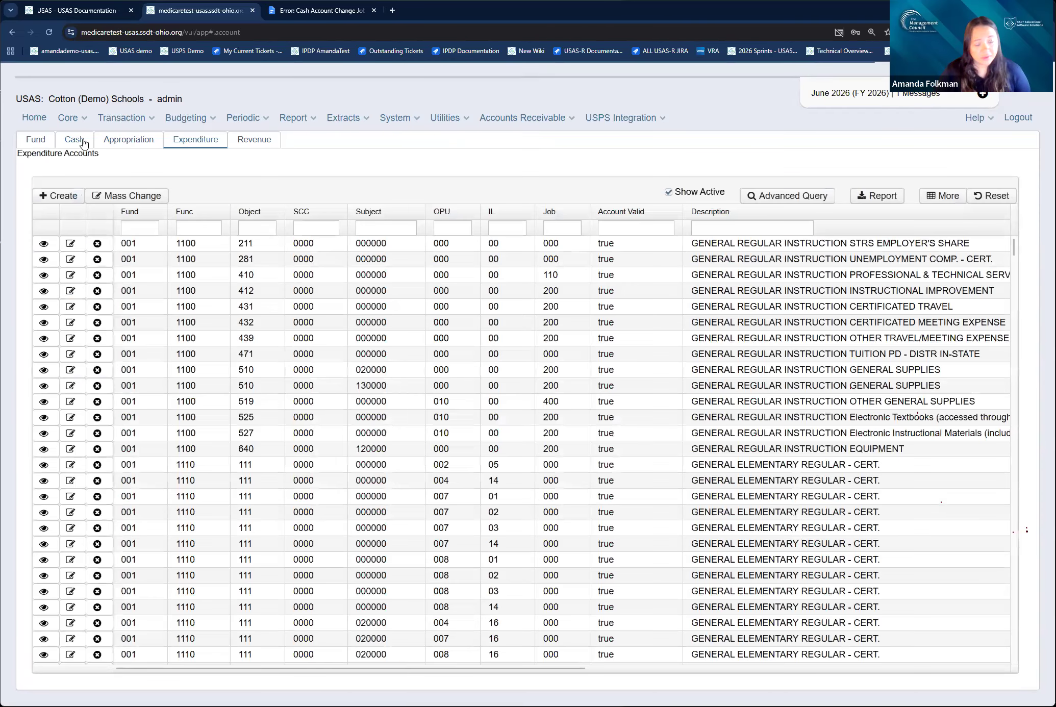
{"action": "left_click", "coordinate": [84, 144]}
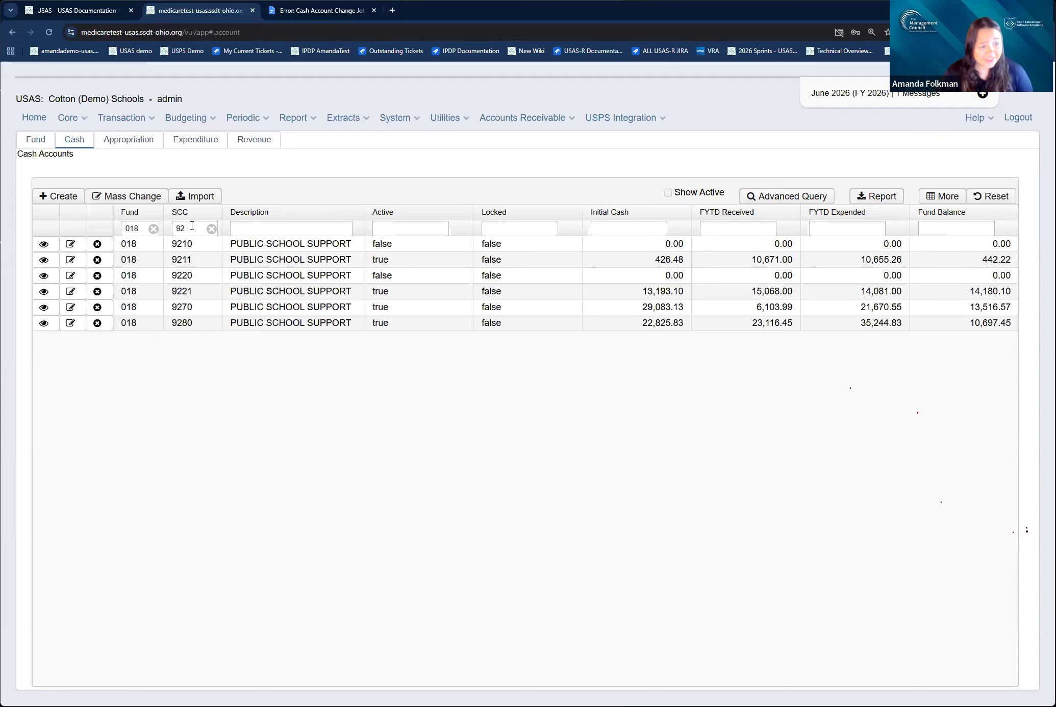
Change the cash account filters to Fund 020 and SCC 902.
{"action": "left_click", "coordinate": [192, 226]}
{"action": "left_click_drag", "start_coordinate": [133, 228], "coordinate": [119, 224]}
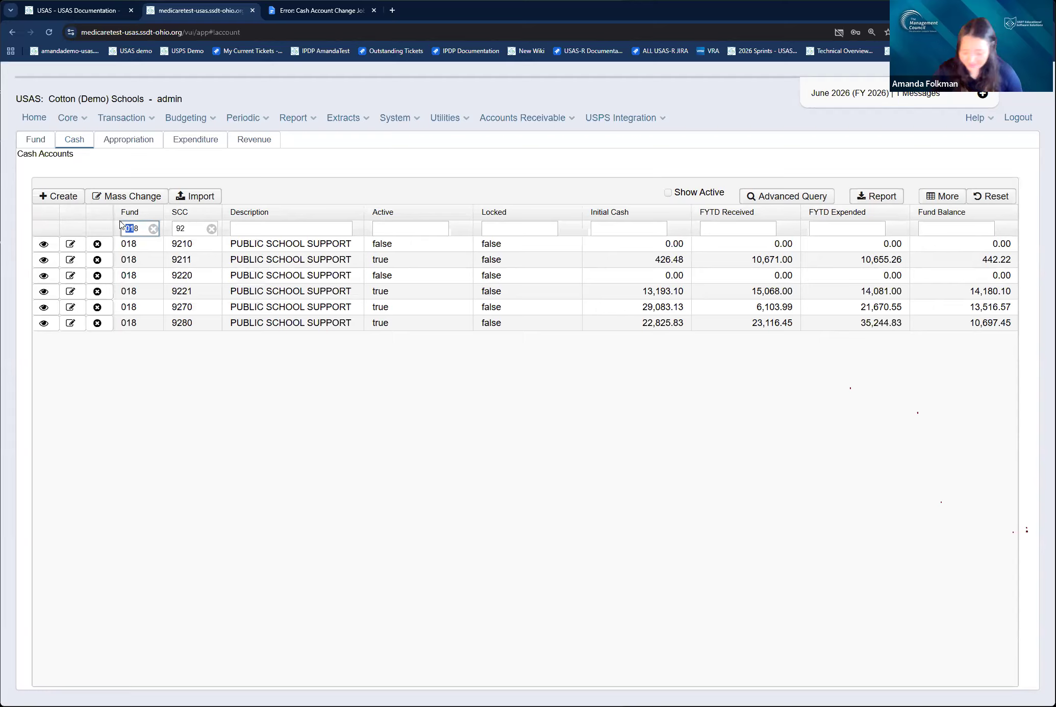
{"action": "left_click", "coordinate": [138, 230]}
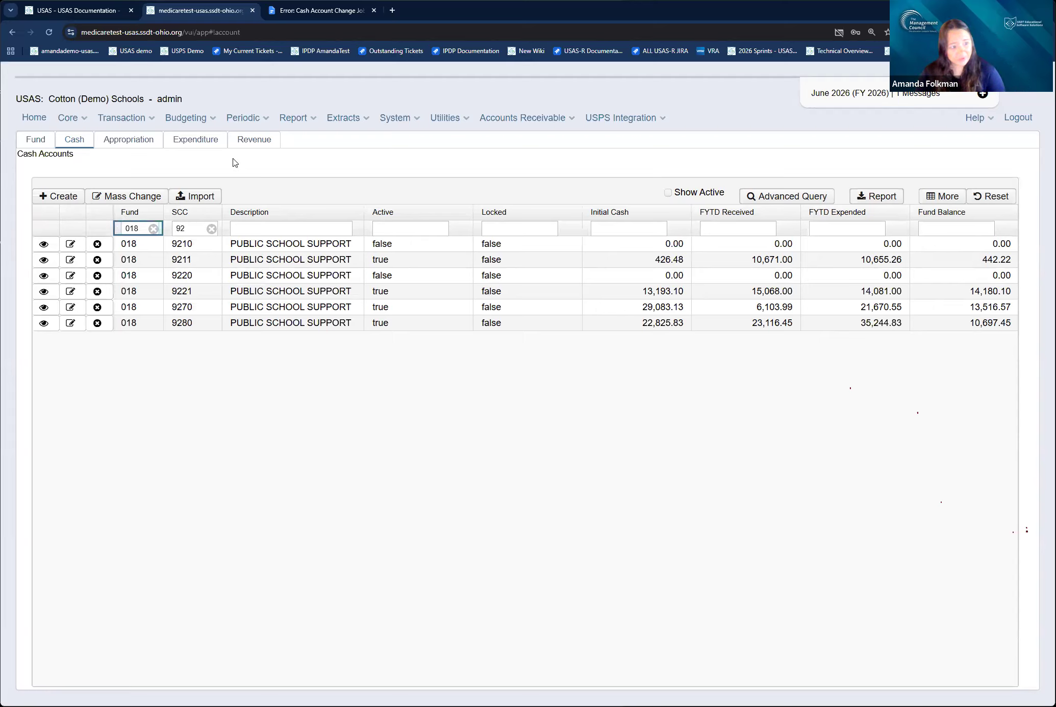
{"action": "left_click", "coordinate": [153, 228]}
{"action": "left_click", "coordinate": [141, 225]}
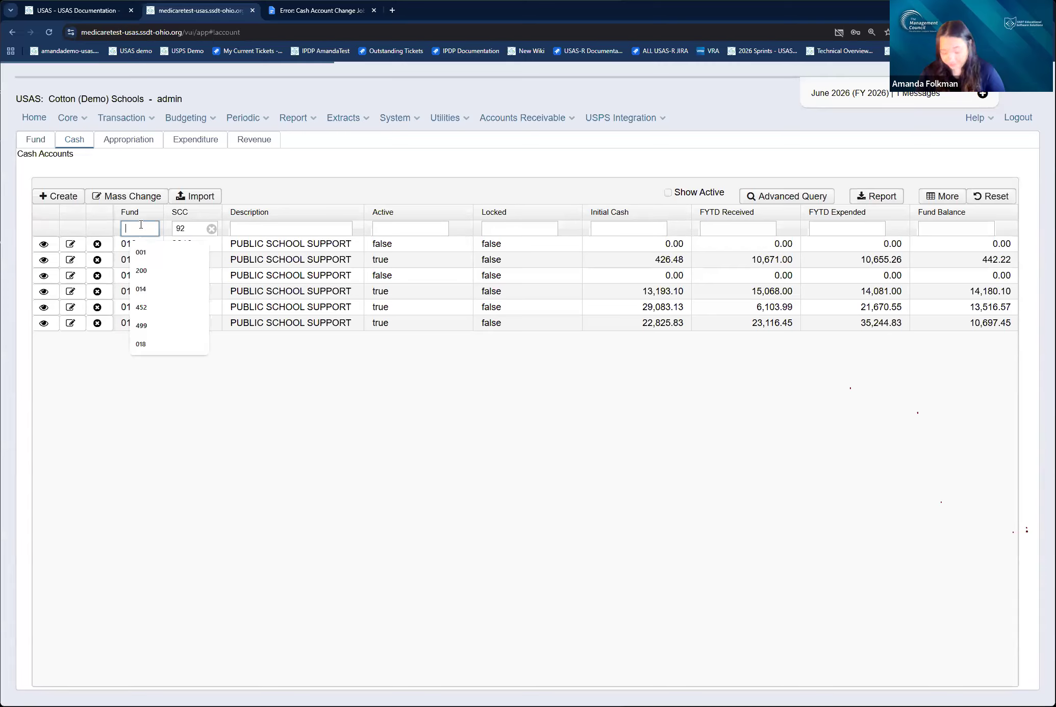
{"action": "type", "text": "020"}
{"action": "left_click", "coordinate": [192, 226]}
{"action": "key", "text": "BackSpace"}
{"action": "type", "text": "0"}
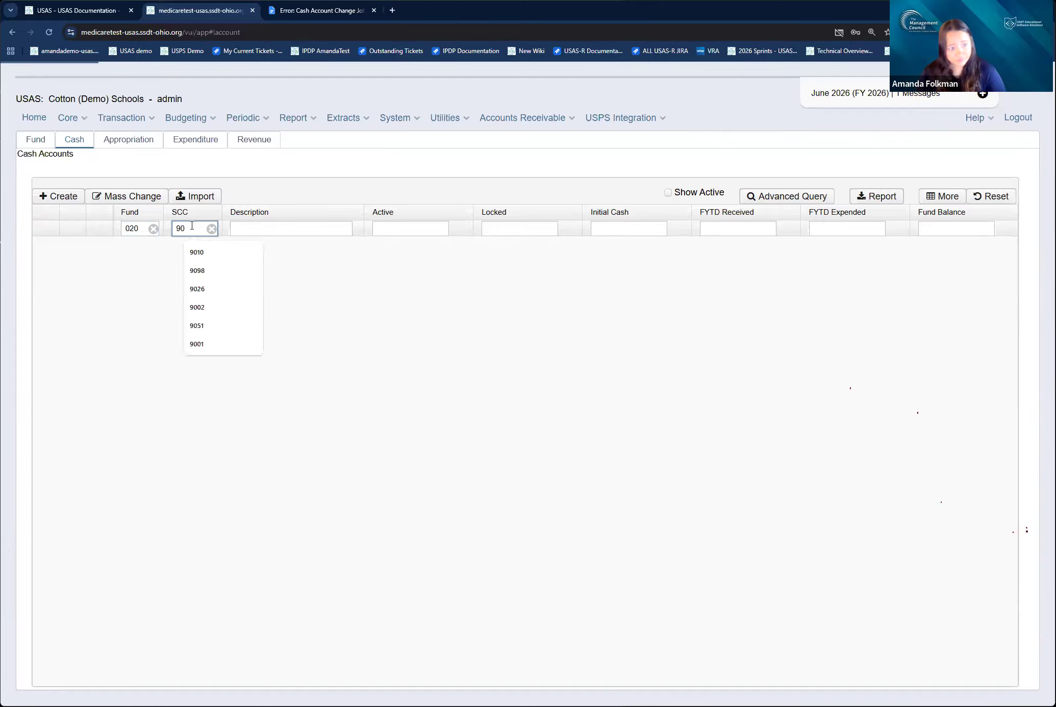
{"action": "type", "text": "2"}
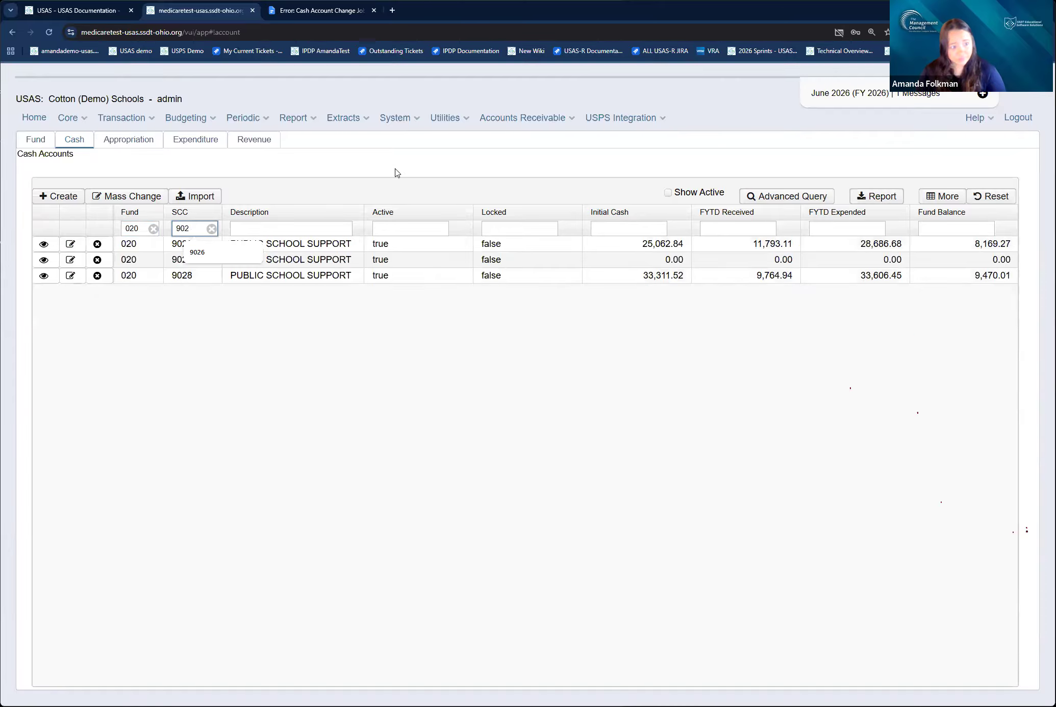
View the details of cash account 020-9027 and close the record.
{"action": "left_click", "coordinate": [337, 361]}
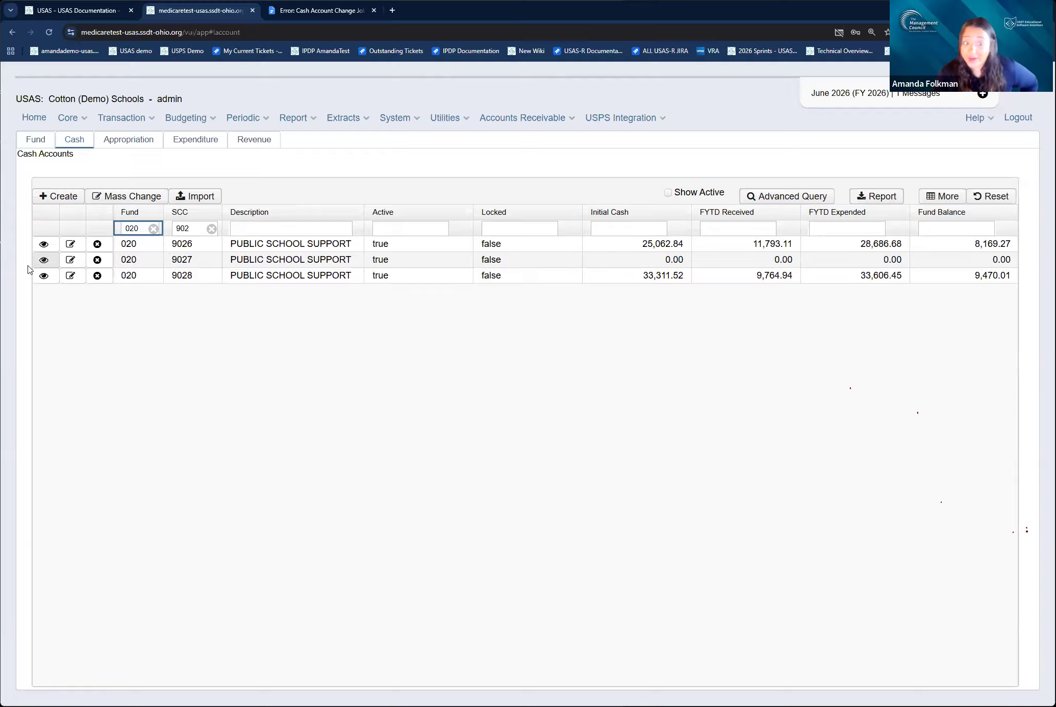
{"action": "left_click", "coordinate": [43, 260]}
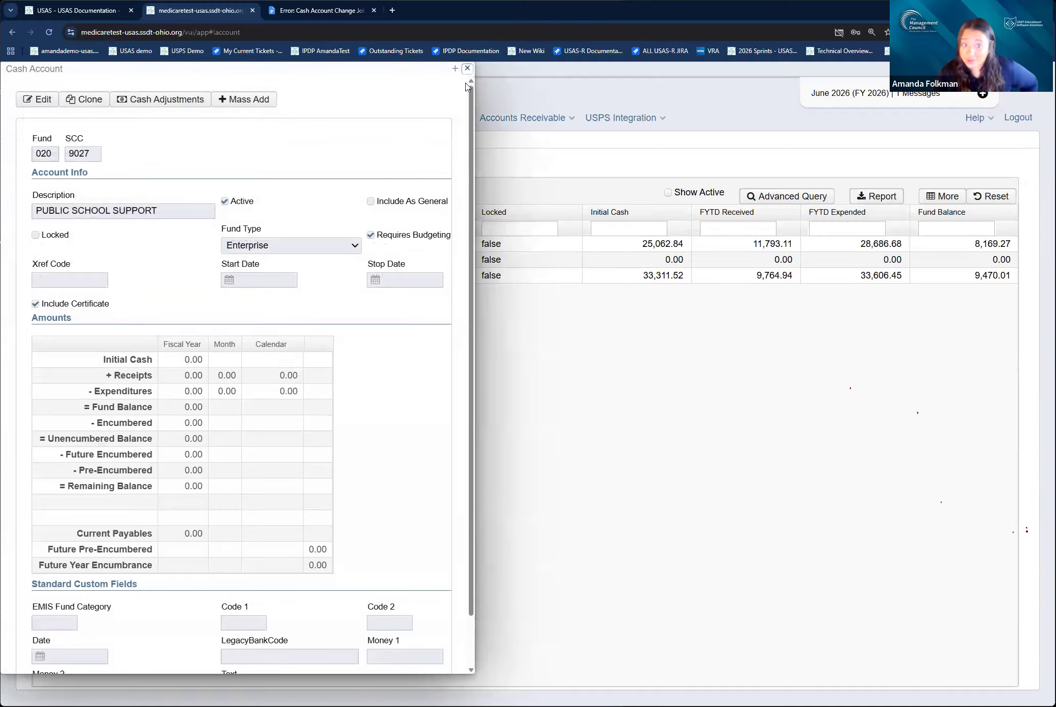
{"action": "left_click", "coordinate": [467, 67]}
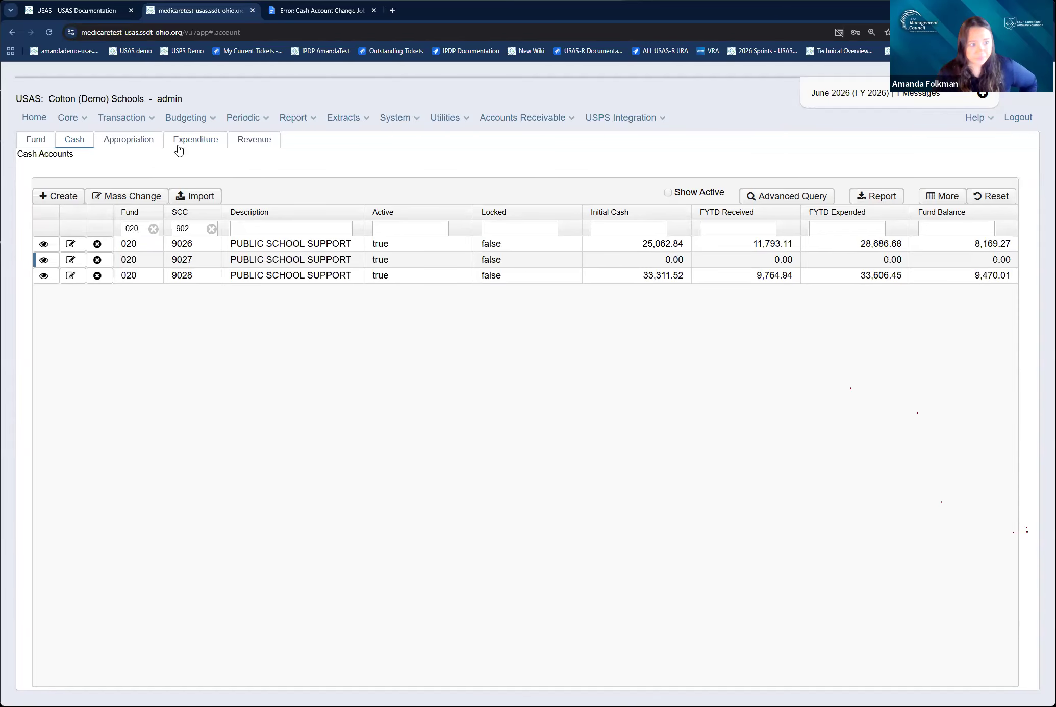
Filter the expenditure accounts by Fund 018 and SCC 9210, with inactive accounts included.
{"action": "left_click", "coordinate": [195, 143]}
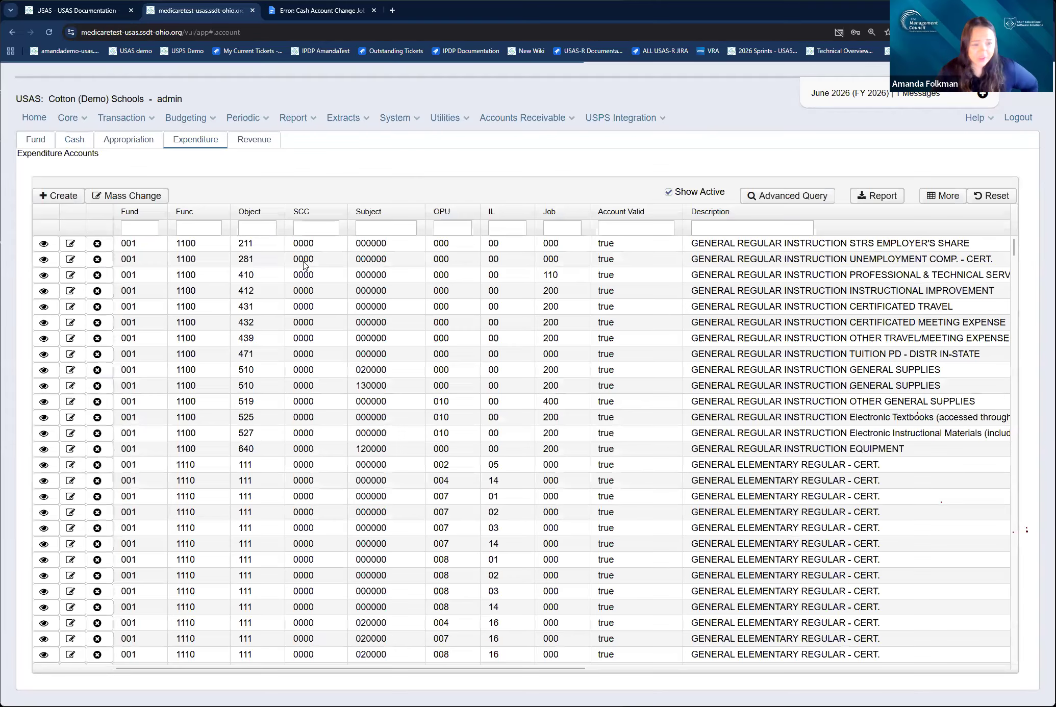
{"action": "left_click", "coordinate": [145, 227]}
{"action": "left_click", "coordinate": [145, 227]}
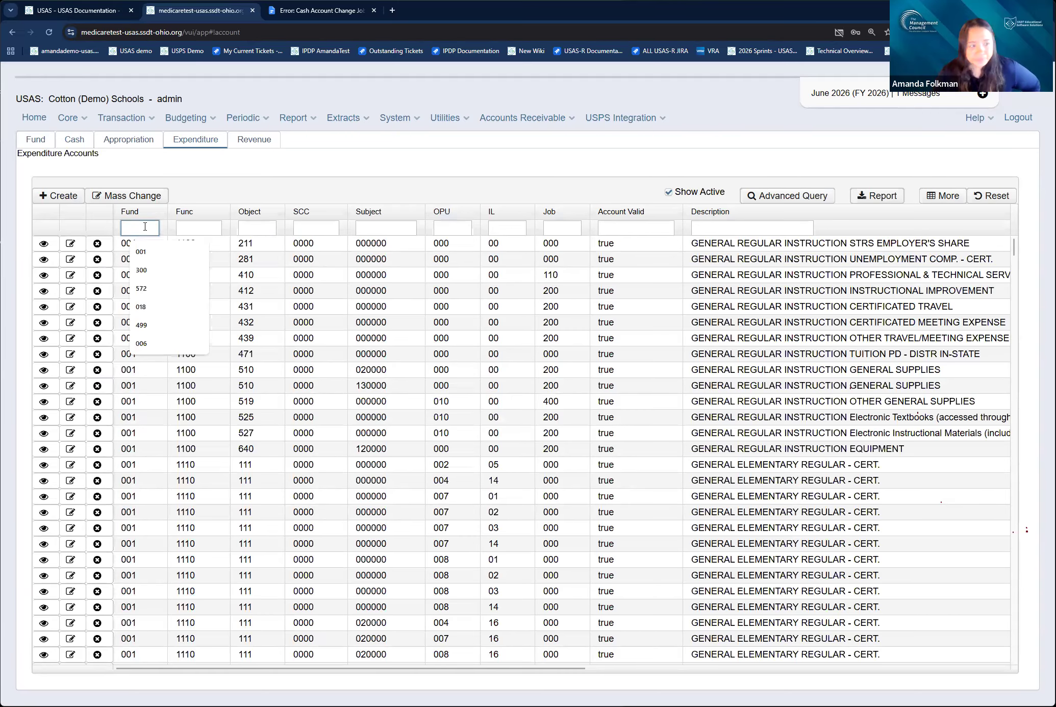
{"action": "left_click", "coordinate": [140, 306]}
{"action": "left_click", "coordinate": [309, 227]}
{"action": "type", "text": "9"}
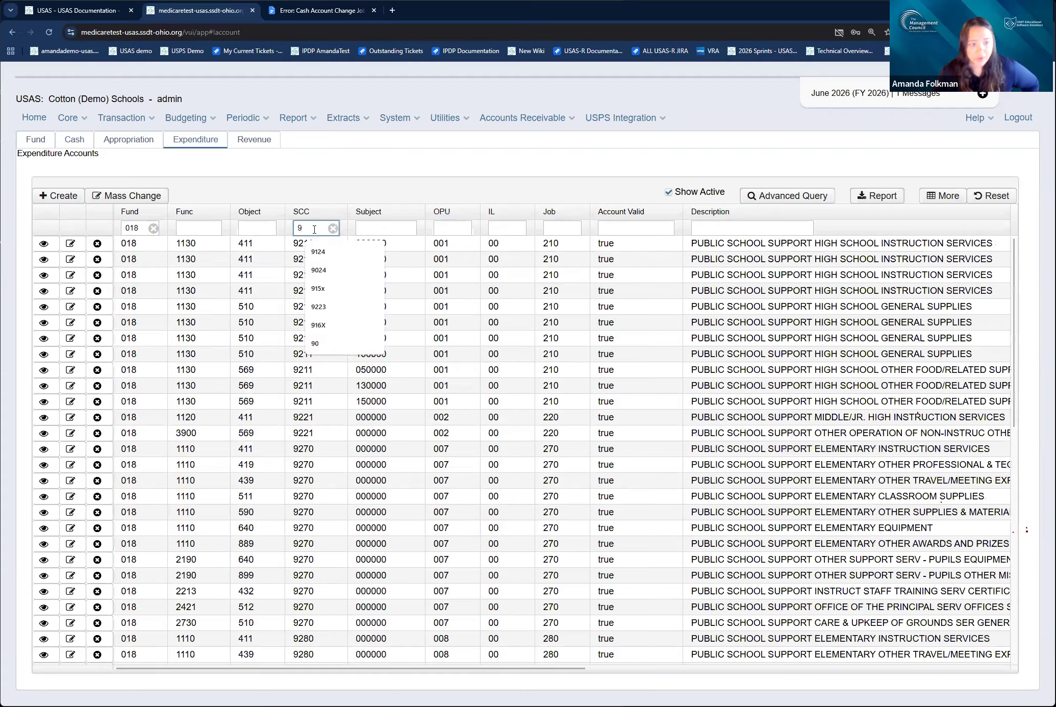
{"action": "type", "text": "210"}
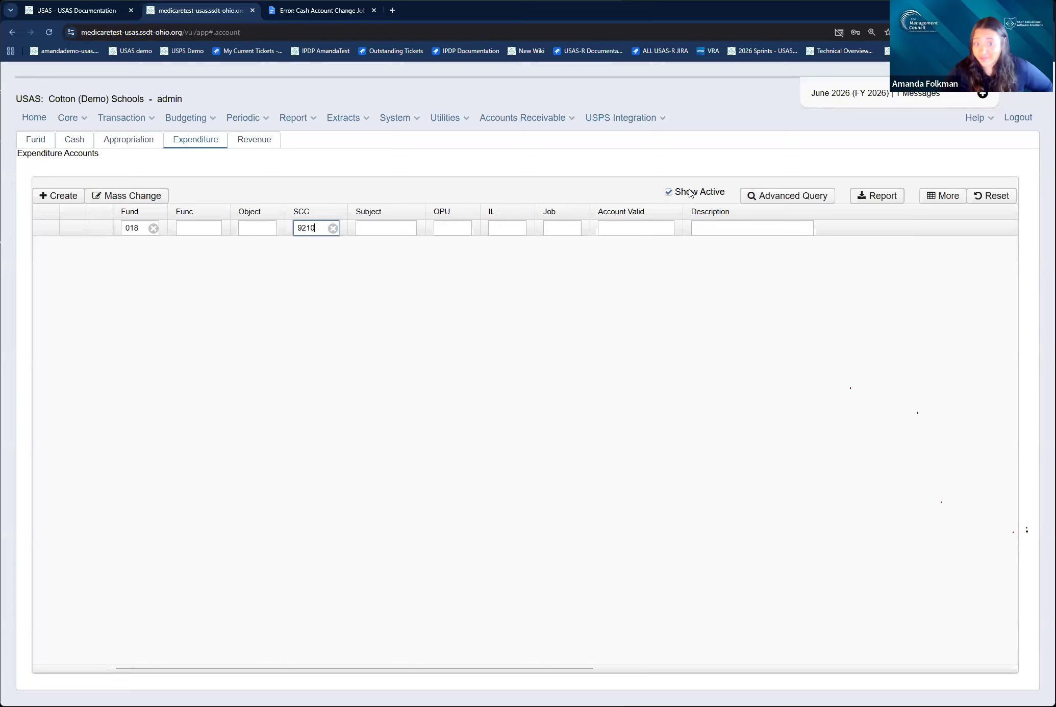
{"action": "left_click", "coordinate": [668, 192]}
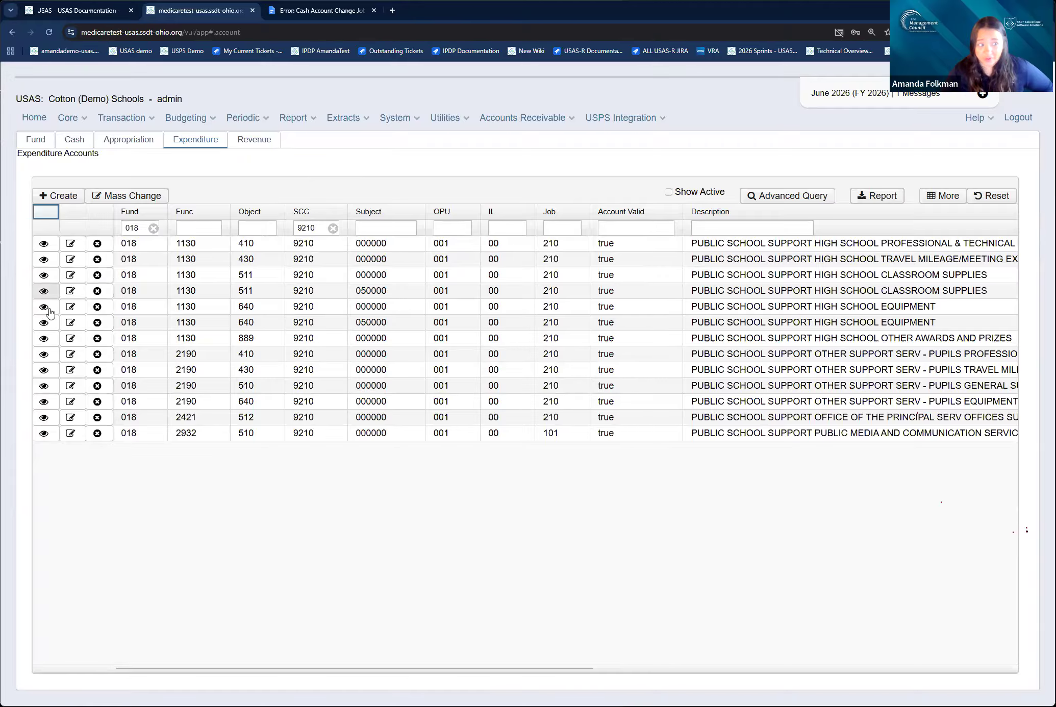
View the details of the 018-9210 expenditure account with function 1130, object 511 and subject 050000, and close the record.
{"action": "left_click", "coordinate": [42, 292]}
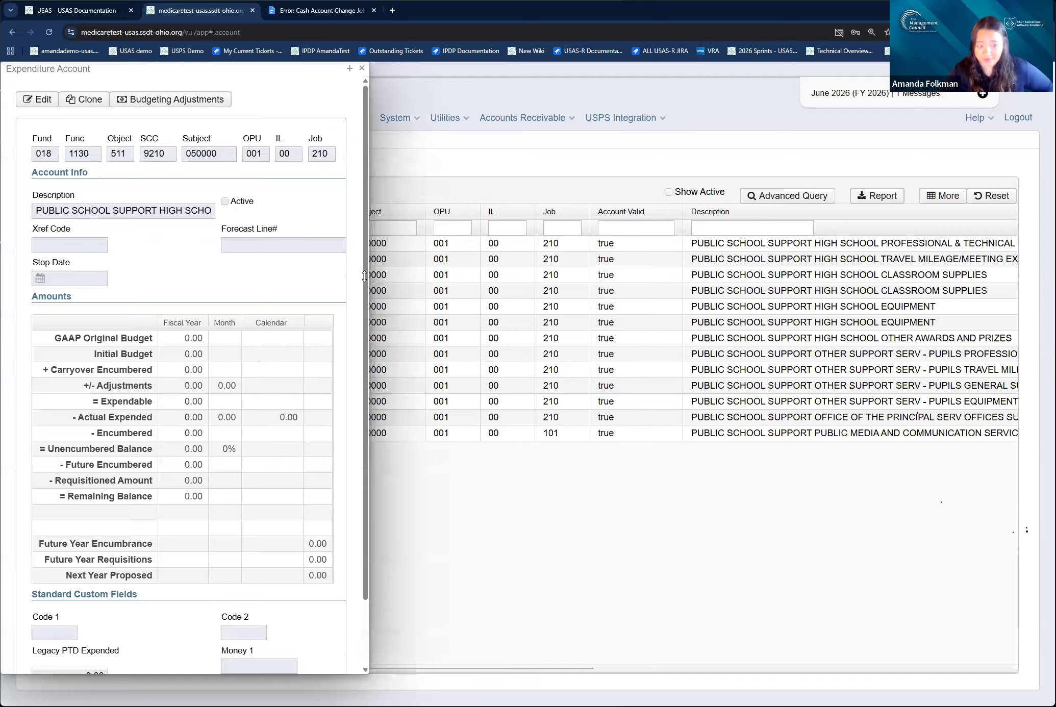
{"action": "left_click", "coordinate": [361, 68]}
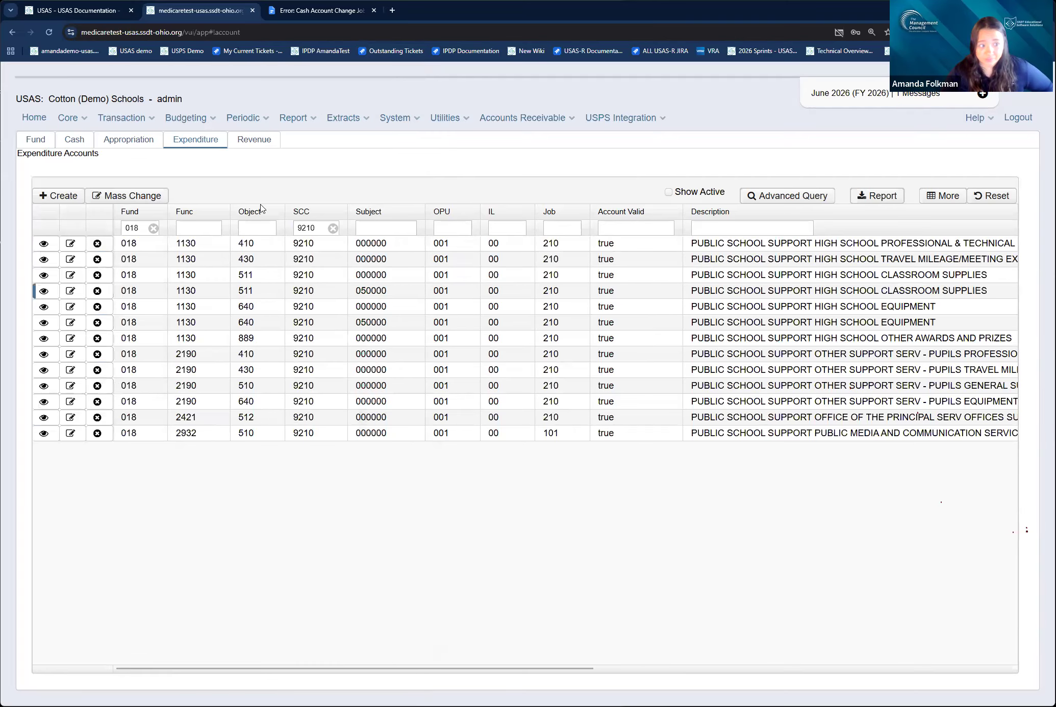
Change the expenditure account filters to Fund 020 and SCC 9026.
{"action": "double_click", "coordinate": [144, 229]}
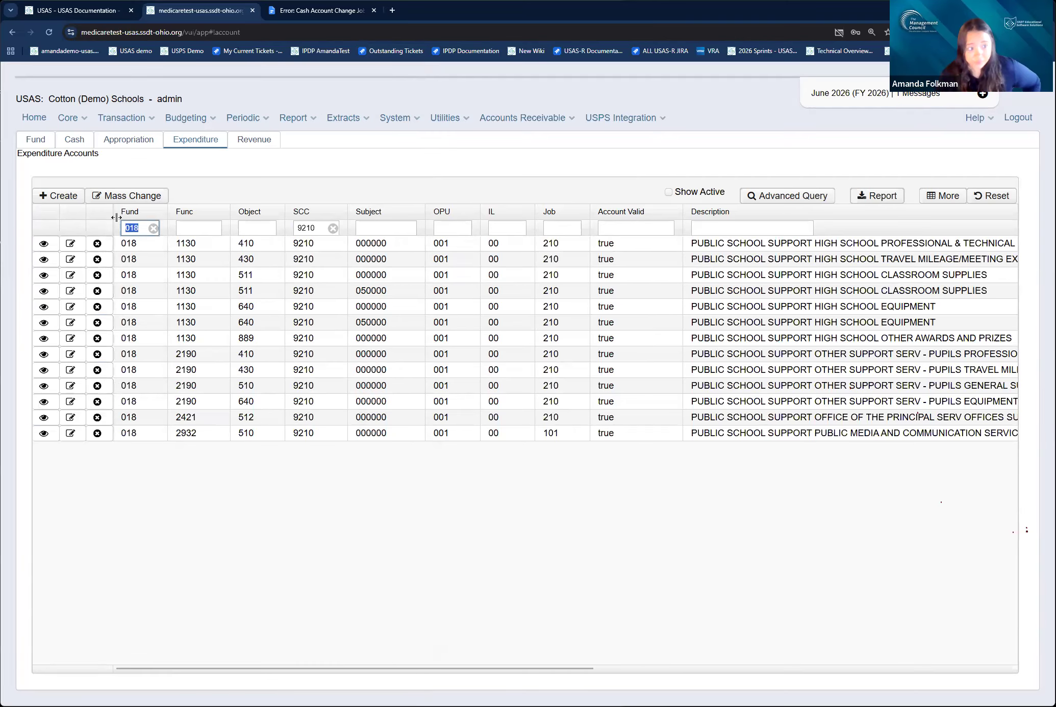
{"action": "type", "text": "020"}
{"action": "left_click_drag", "start_coordinate": [317, 229], "coordinate": [293, 228]}
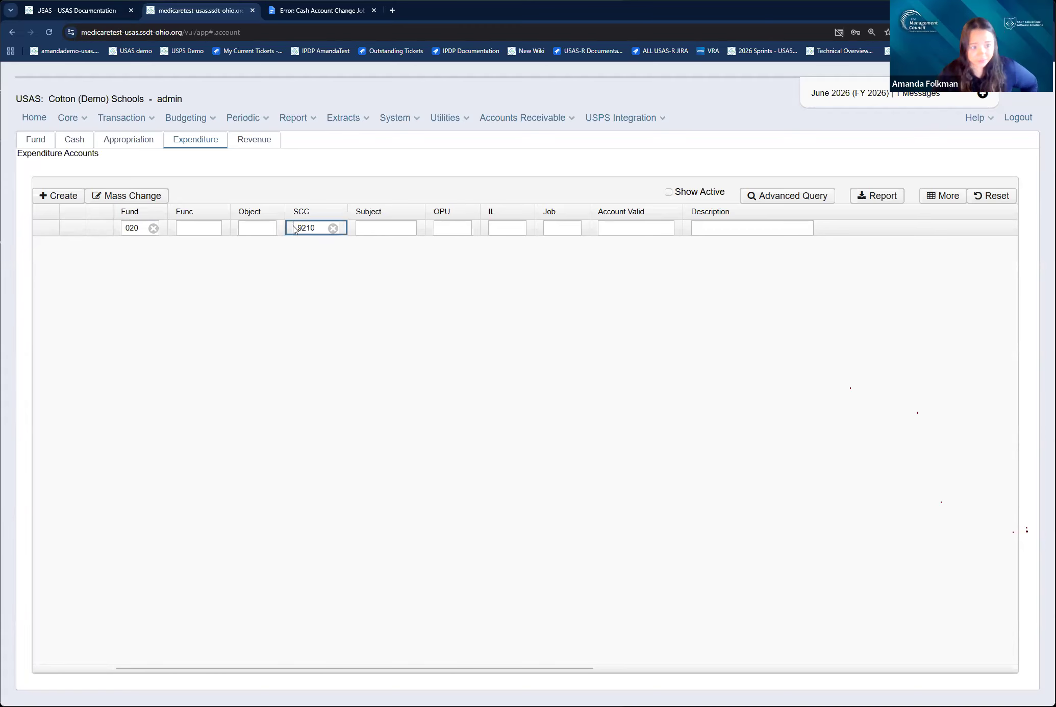
{"action": "left_click", "coordinate": [332, 228]}
{"action": "type", "text": "90"}
{"action": "left_click", "coordinate": [318, 307]}
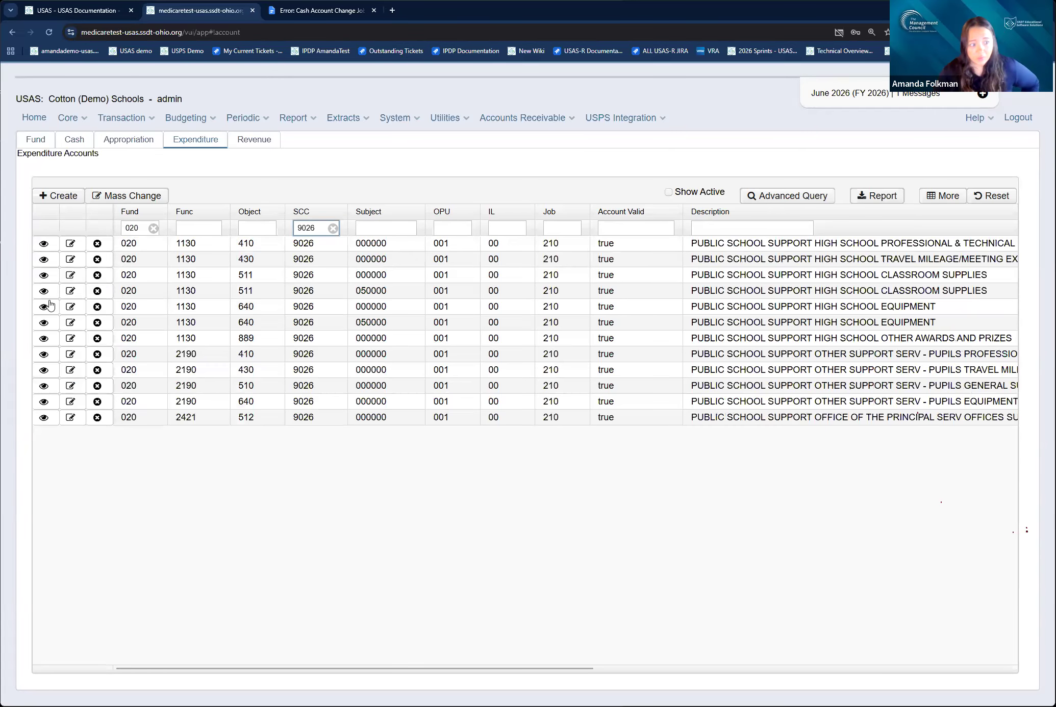
View the details of the 020-9026 expenditure accounts for function 1130, objects 640 and 410, closing each record.
{"action": "left_click", "coordinate": [44, 307]}
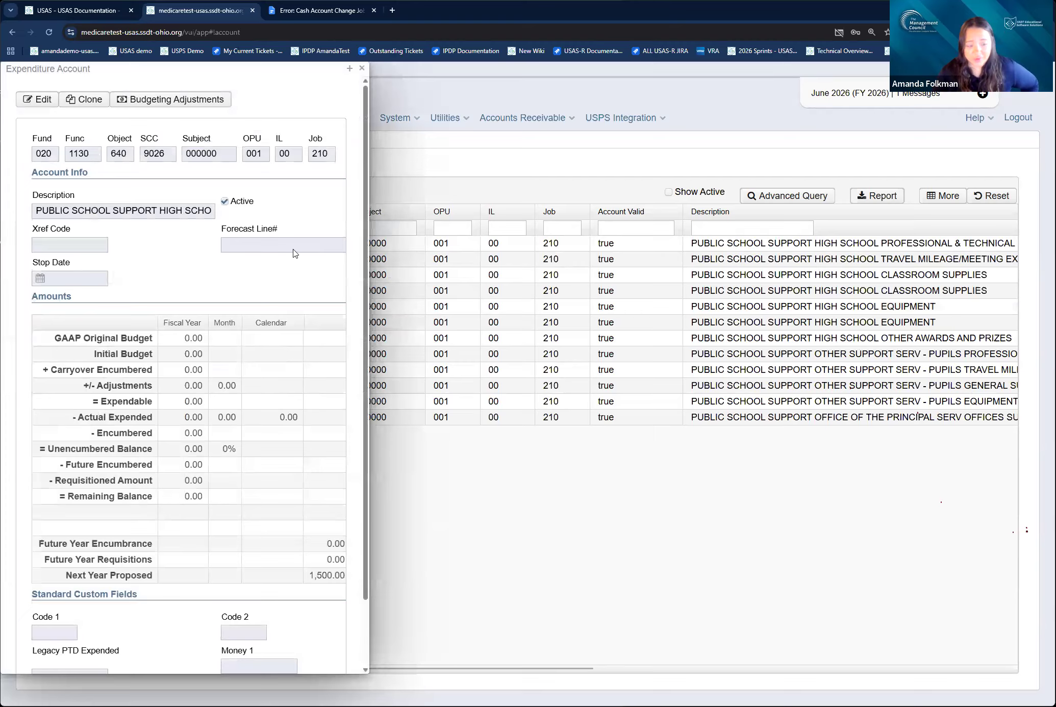
{"action": "left_click", "coordinate": [362, 68]}
{"action": "left_click", "coordinate": [43, 243]}
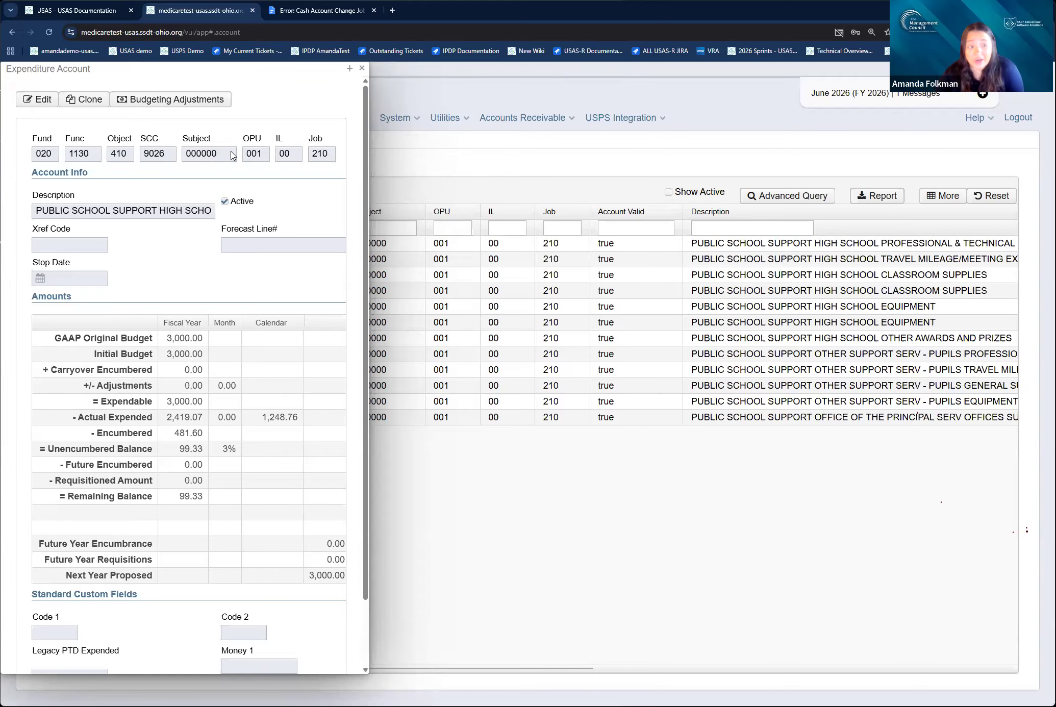
{"action": "left_click", "coordinate": [362, 69]}
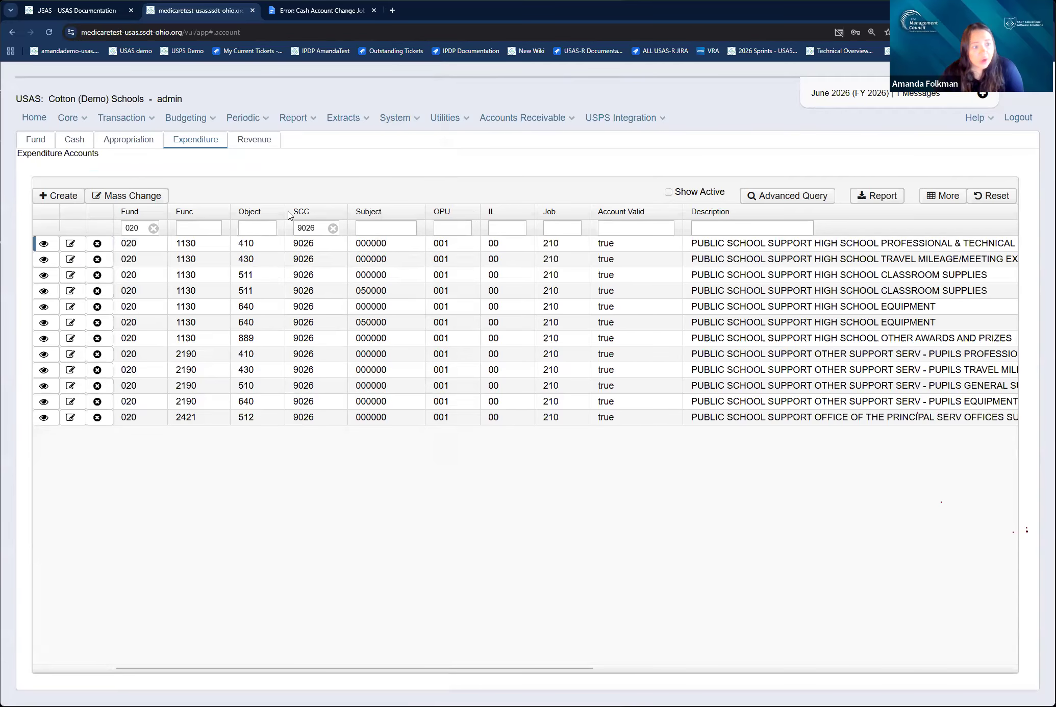
Change the SCC filter of the Fund 020 expenditure accounts to 9028.
{"action": "left_click", "coordinate": [320, 226]}
{"action": "key", "text": "BackSpace"}
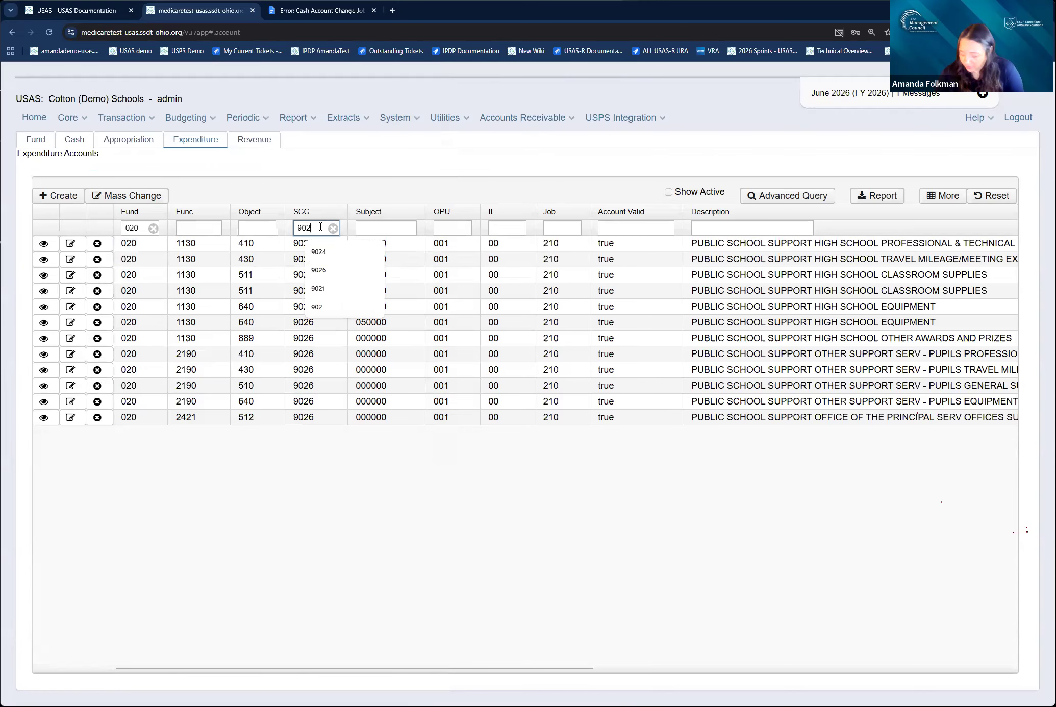
{"action": "type", "text": "8"}
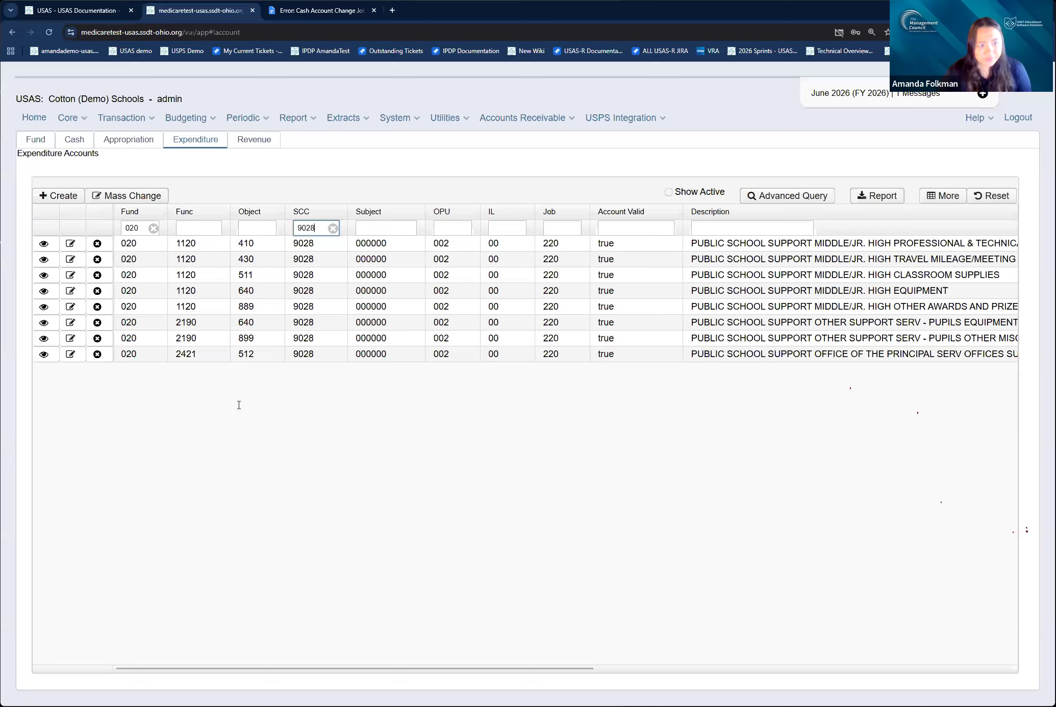
{"action": "left_click", "coordinate": [403, 509]}
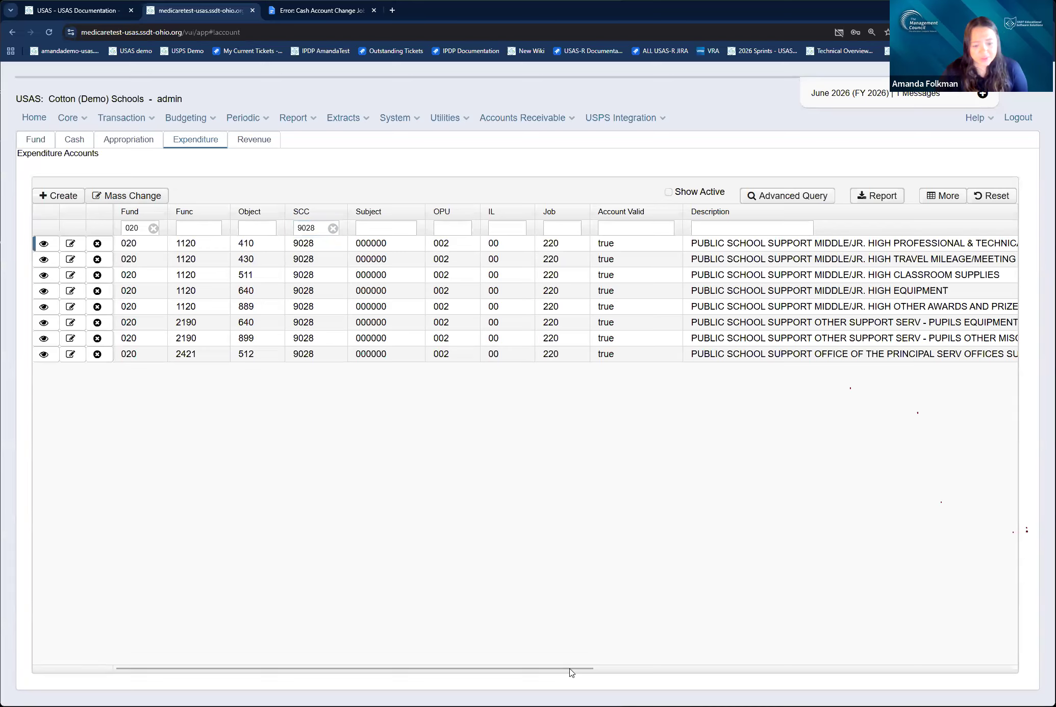
{"action": "mouse_move", "coordinate": [814, 614]}
{"action": "left_mouse_down"}
{"action": "mouse_move", "coordinate": [602, 668]}
{"action": "mouse_move", "coordinate": [414, 668]}
{"action": "left_mouse_up"}
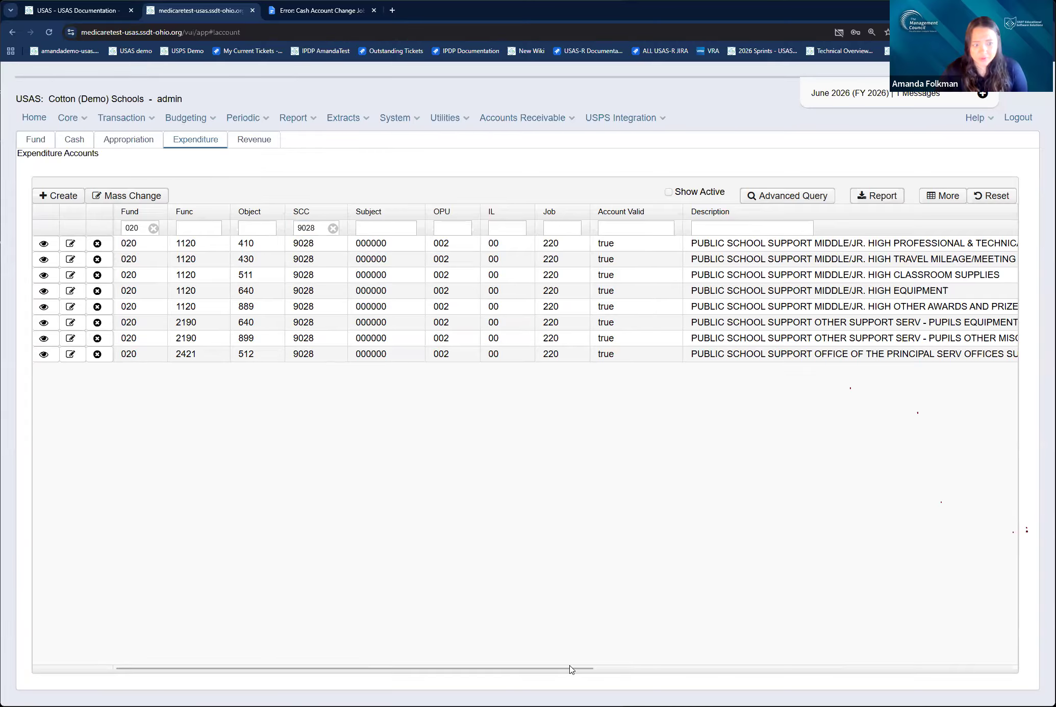
Inspect the 020-9028 expenditure accounts for function 1120, objects 640 and 889, and function 2190, objects 640 and 899.
{"action": "left_click", "coordinate": [44, 292]}
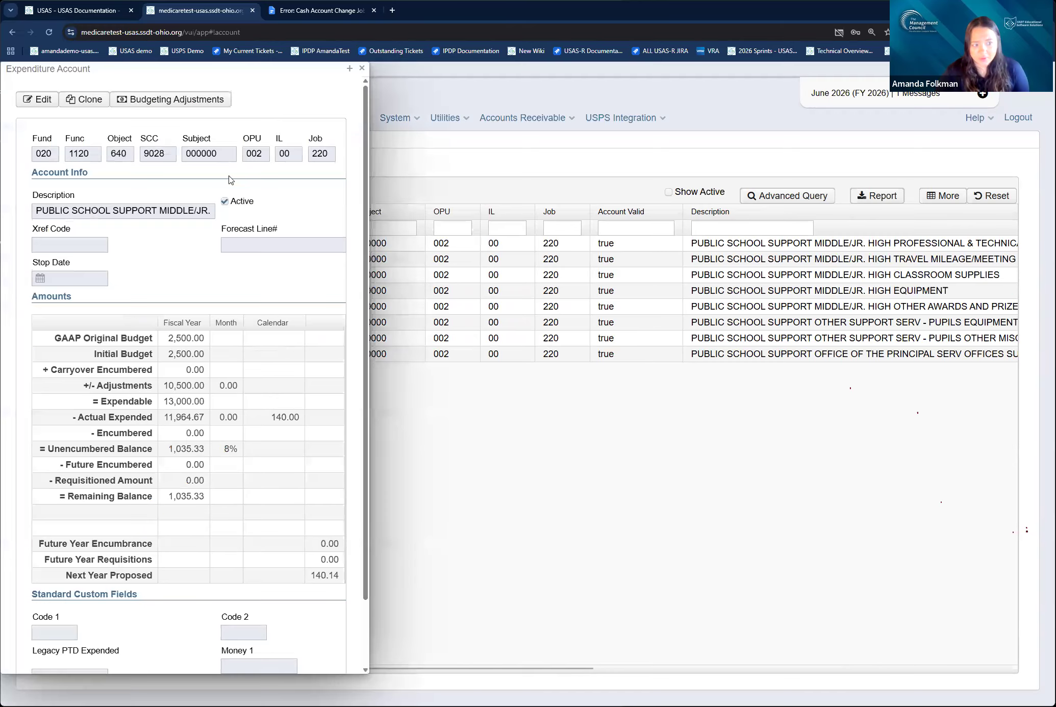
{"action": "left_click", "coordinate": [363, 68]}
{"action": "left_click", "coordinate": [43, 307]}
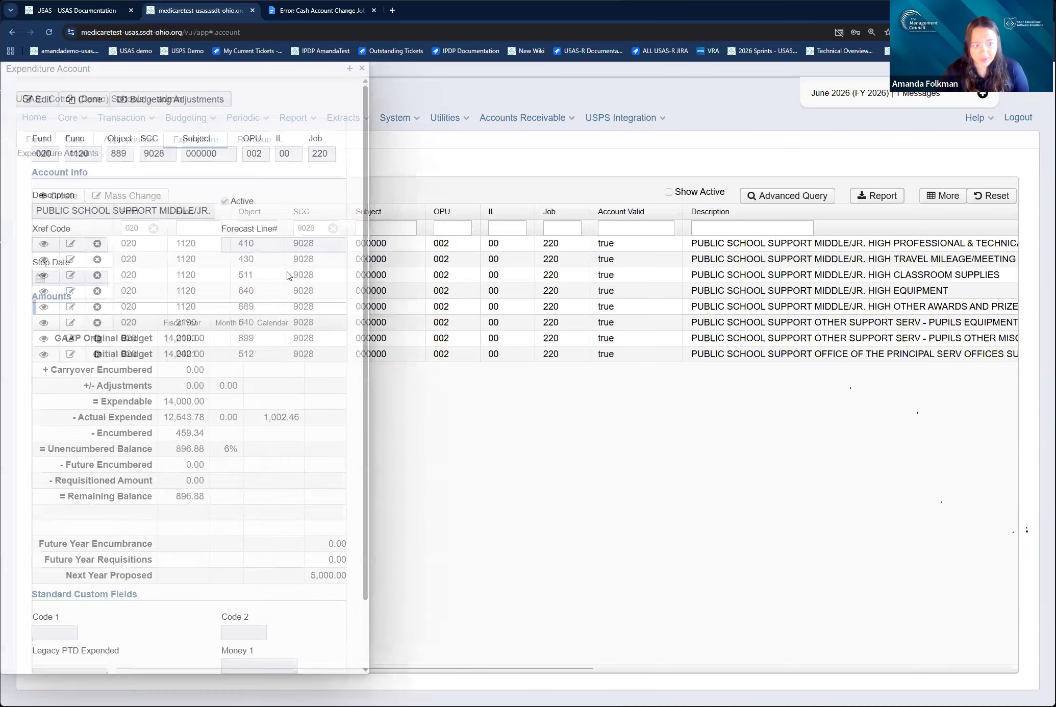
{"action": "left_click", "coordinate": [362, 68]}
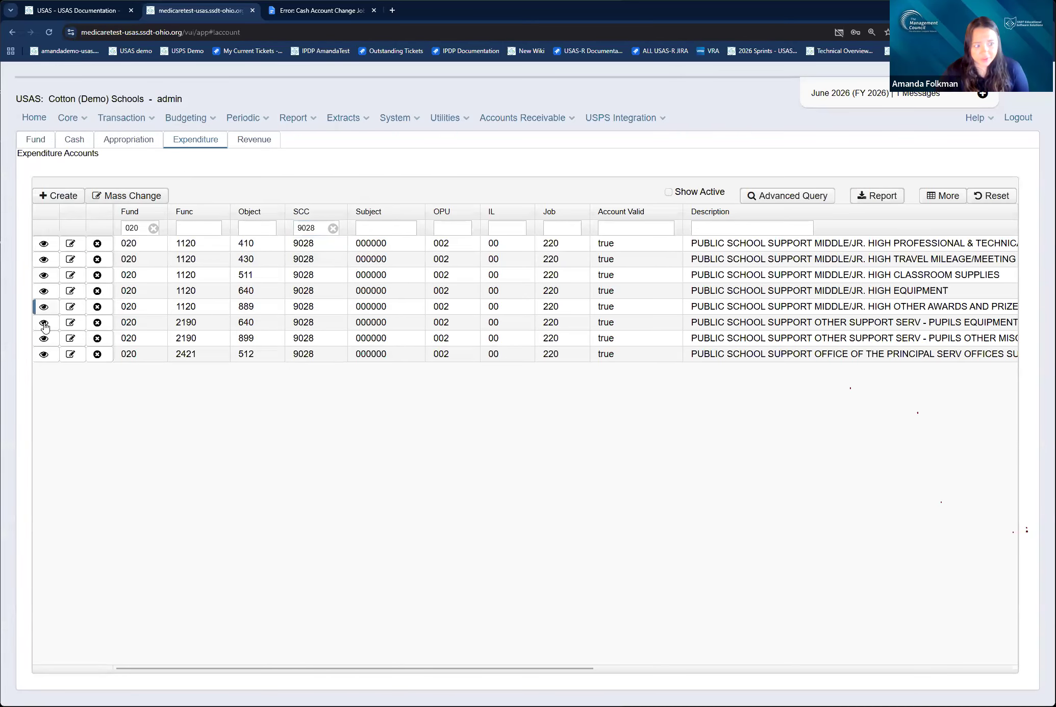
{"action": "left_click", "coordinate": [44, 322]}
{"action": "left_click", "coordinate": [361, 67]}
{"action": "left_click", "coordinate": [44, 338]}
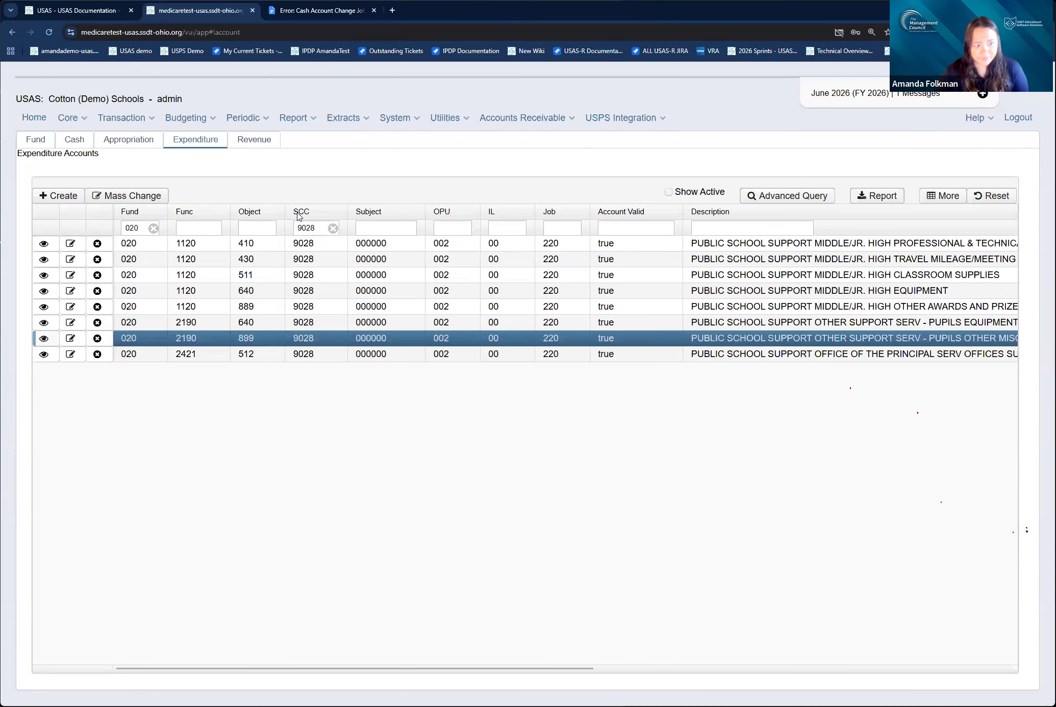
{"action": "left_click", "coordinate": [361, 68]}
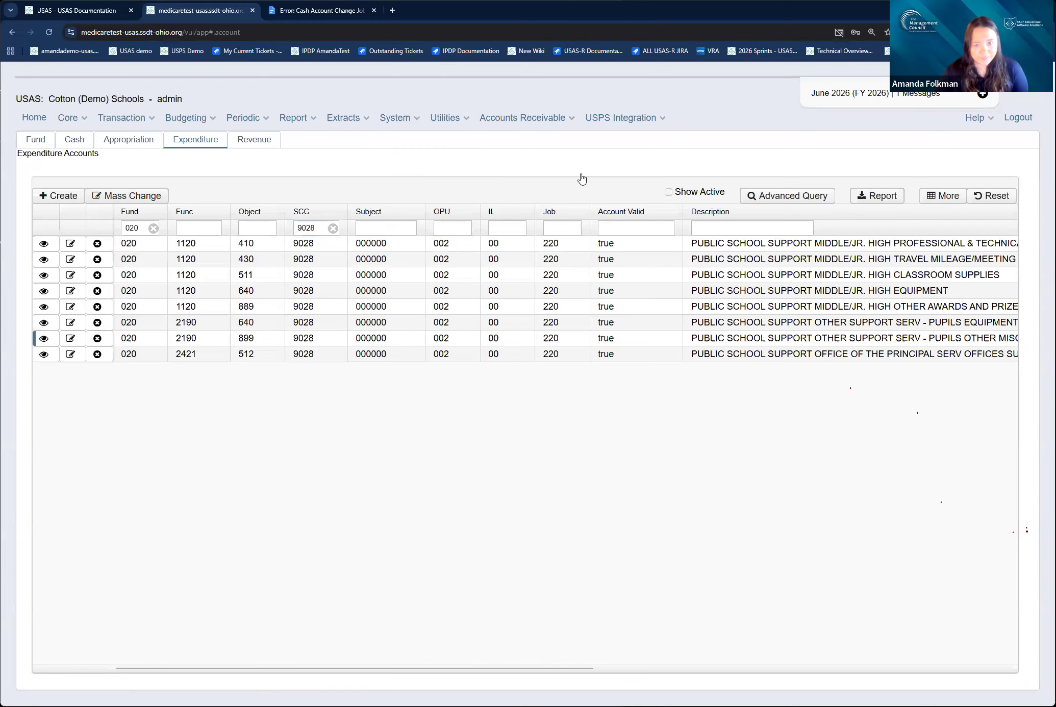
Add the Prior Year Encumbrance column from the Budget amounts to the expenditure accounts grid.
{"action": "left_click", "coordinate": [943, 196]}
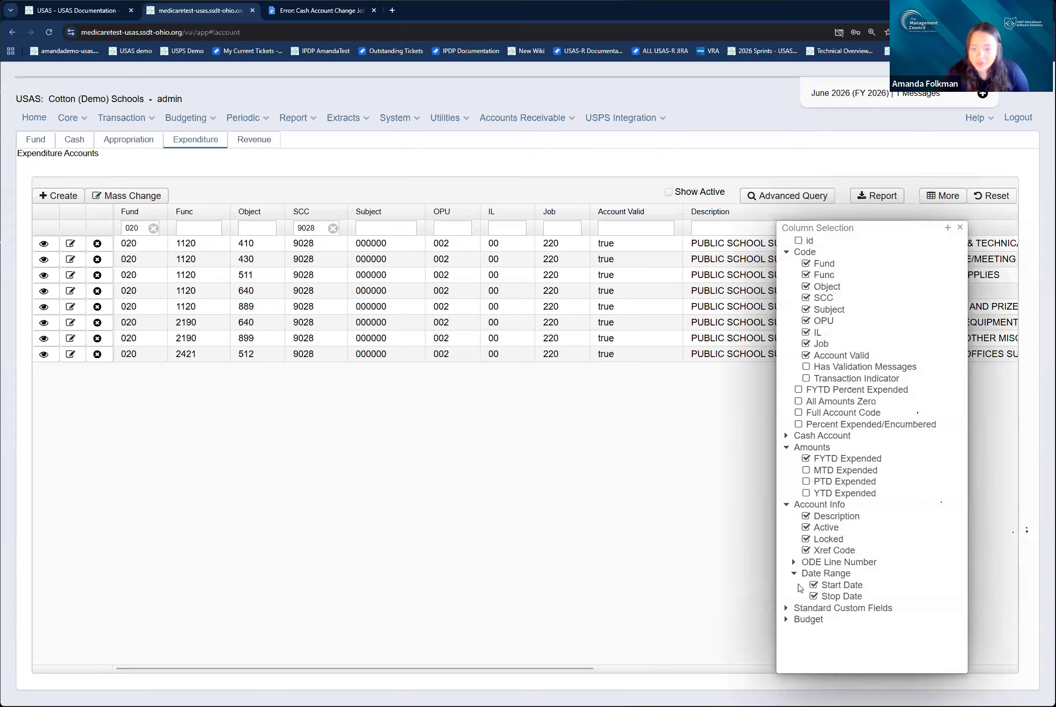
{"action": "left_click", "coordinate": [799, 619]}
{"action": "scroll", "coordinate": [844, 499], "scroll_direction": "down", "scroll_amount": 3}
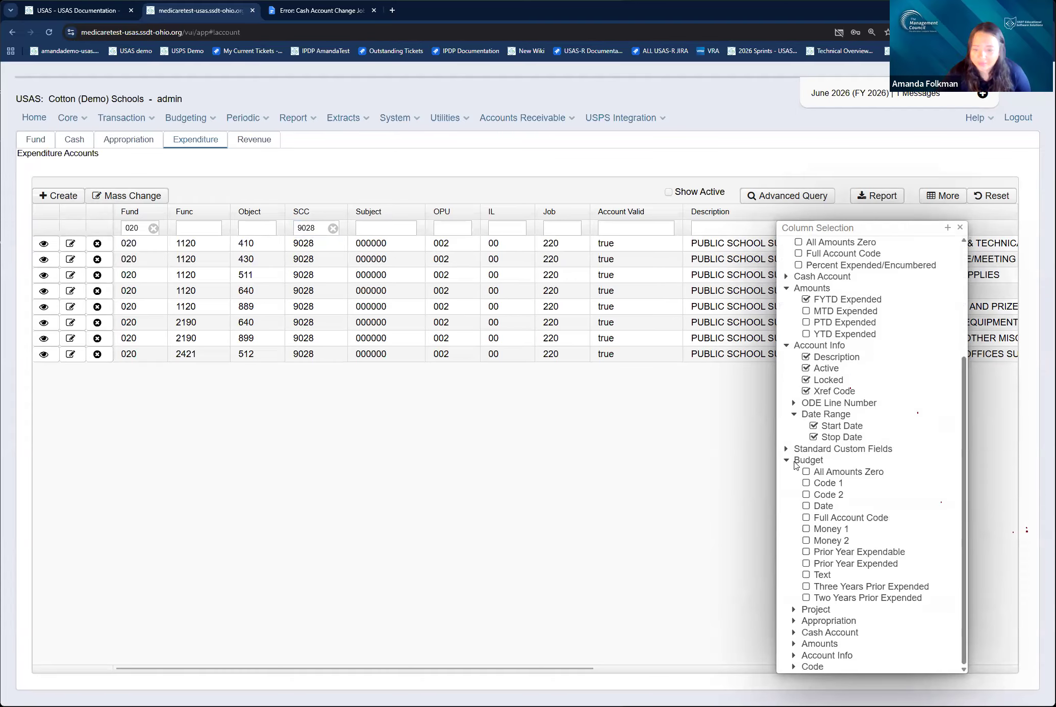
{"action": "left_click", "coordinate": [794, 644]}
{"action": "scroll", "coordinate": [827, 558], "scroll_direction": "down", "scroll_amount": 6}
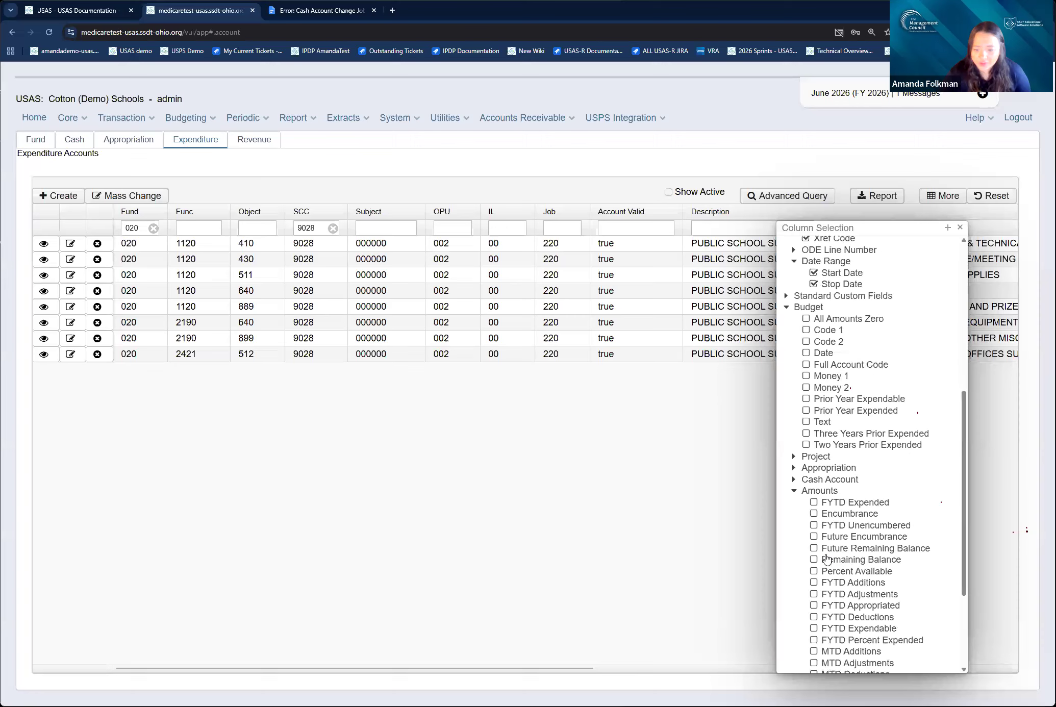
{"action": "left_click", "coordinate": [813, 643]}
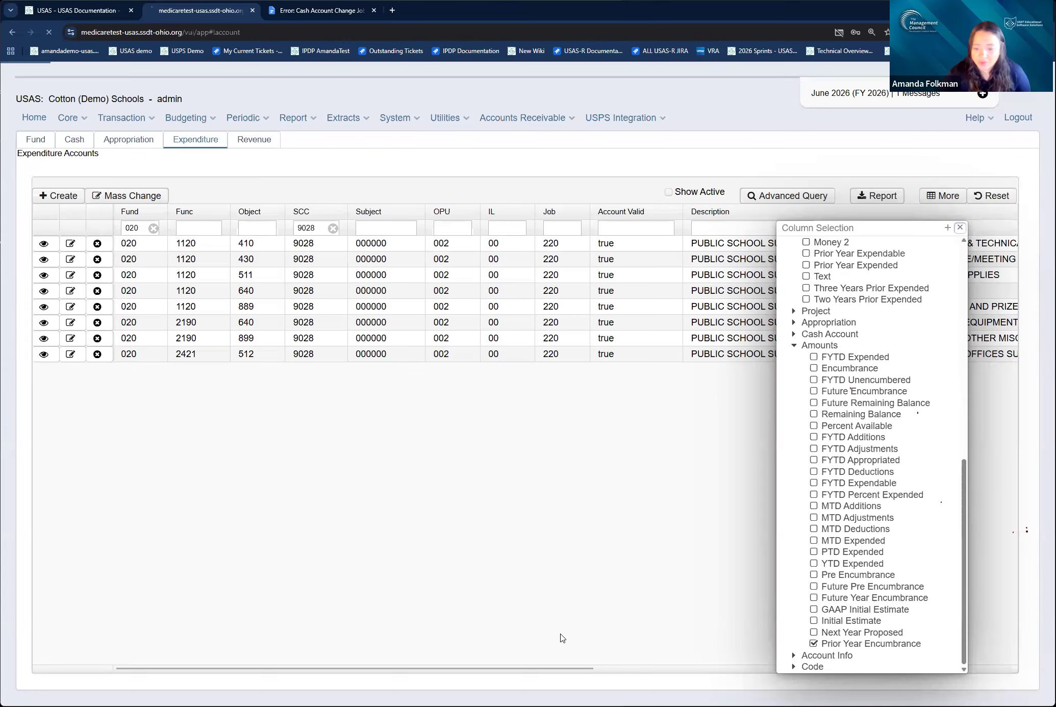
Reload the page, filter the expenditure accounts by Fund 018 and SCC 9028, and check through to the Prior Year Encumbrance column.
{"action": "key", "text": "F5"}
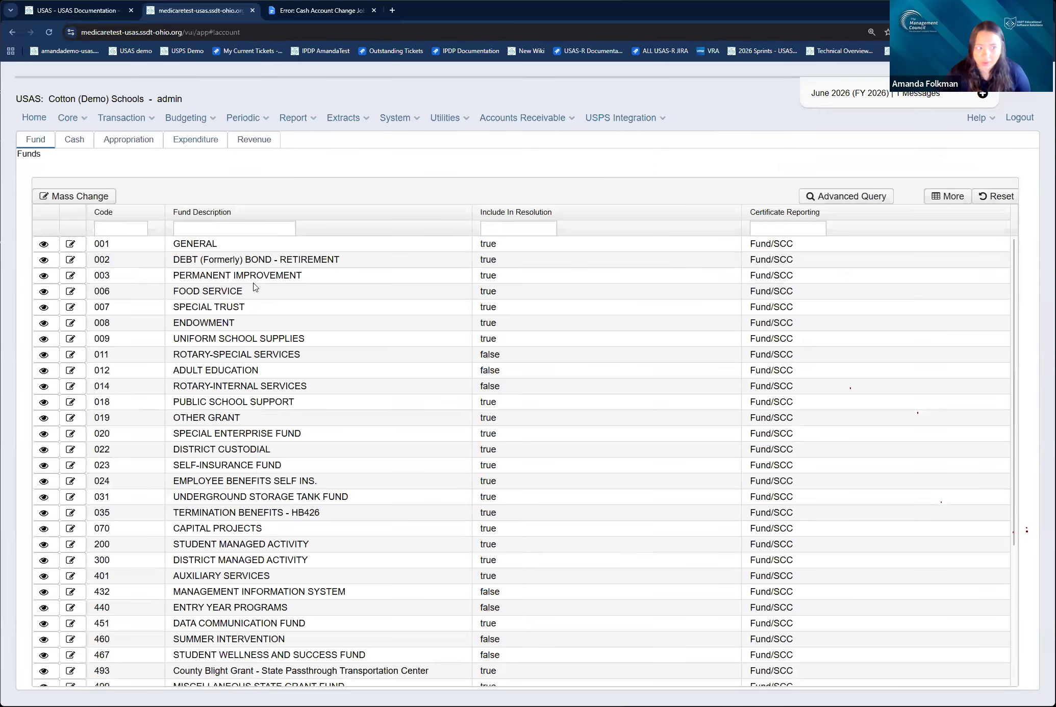
{"action": "left_click", "coordinate": [198, 143]}
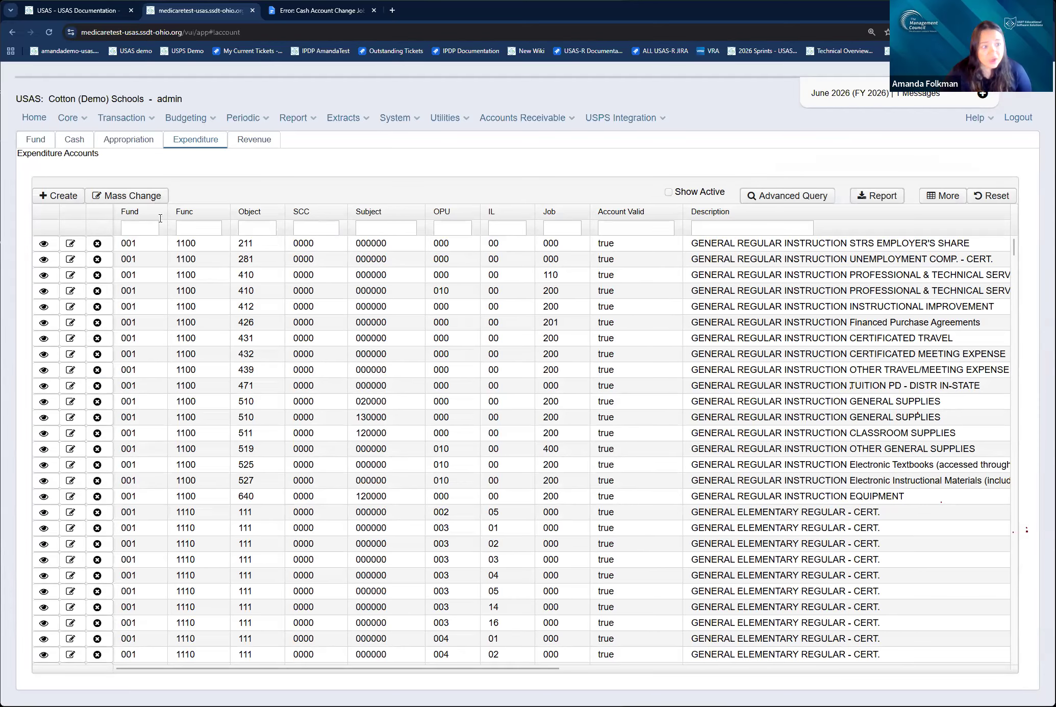
{"action": "left_click", "coordinate": [145, 230]}
{"action": "type", "text": "018"}
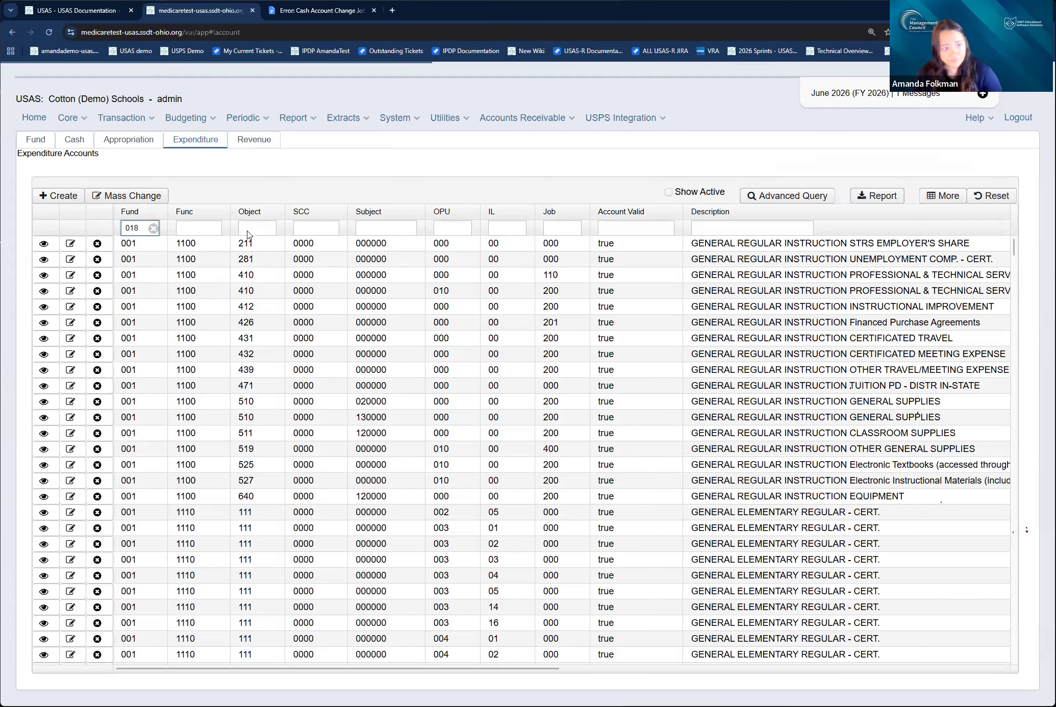
{"action": "left_click", "coordinate": [322, 227]}
{"action": "type", "text": "90"}
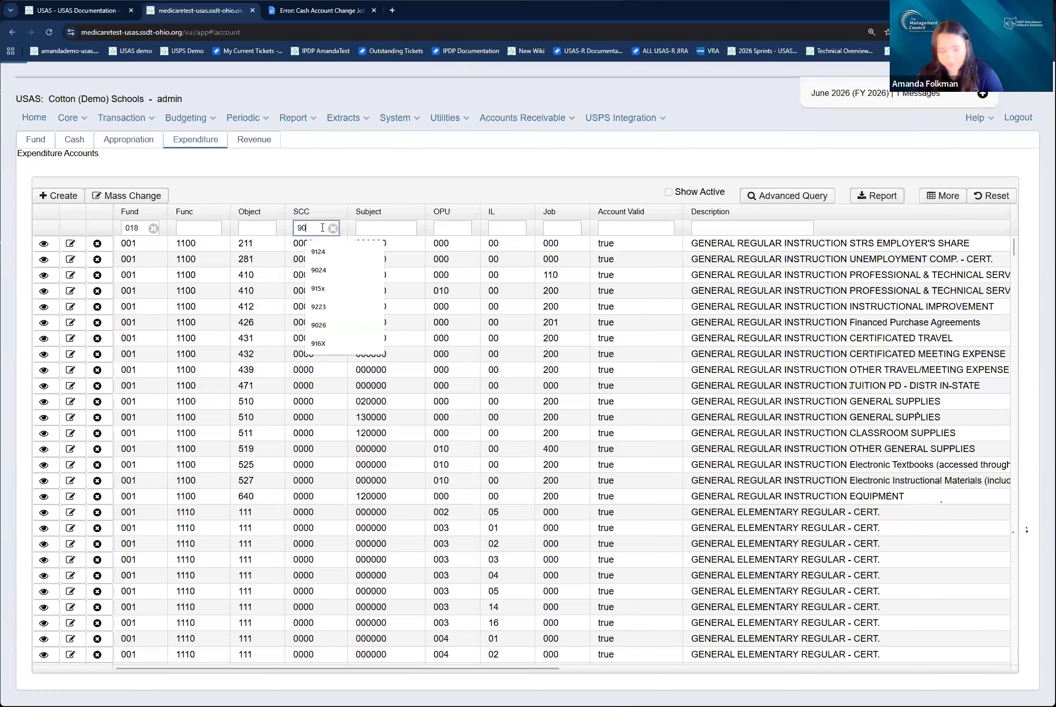
{"action": "type", "text": "28"}
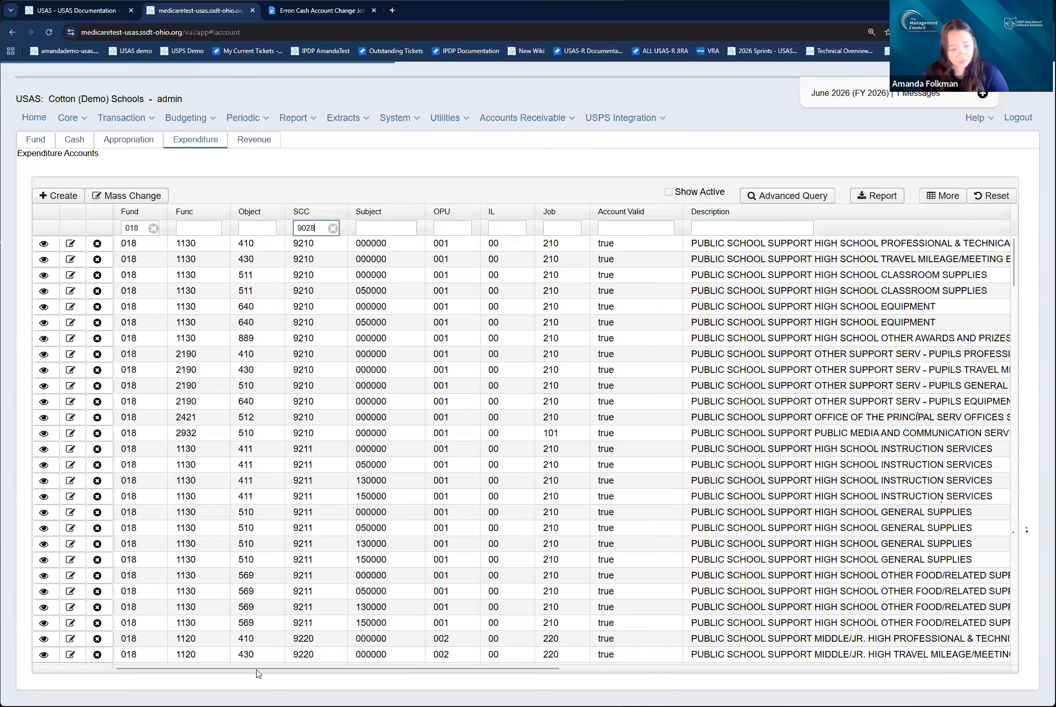
{"action": "left_click_drag", "start_coordinate": [264, 667], "coordinate": [713, 681]}
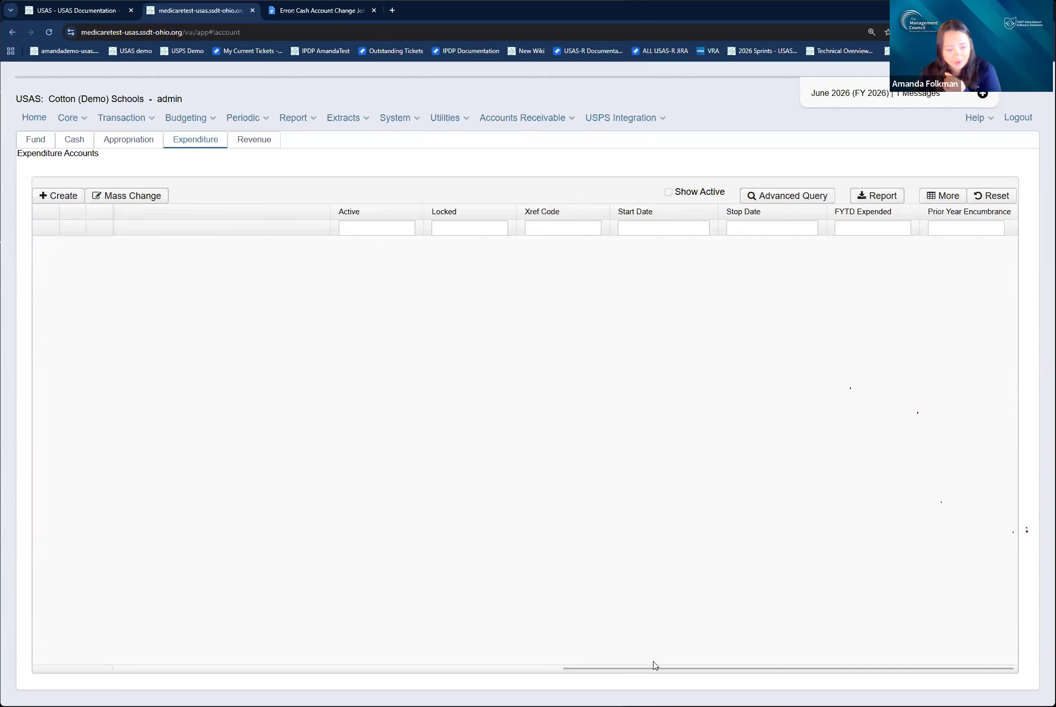
{"action": "left_click_drag", "start_coordinate": [634, 669], "coordinate": [63, 666]}
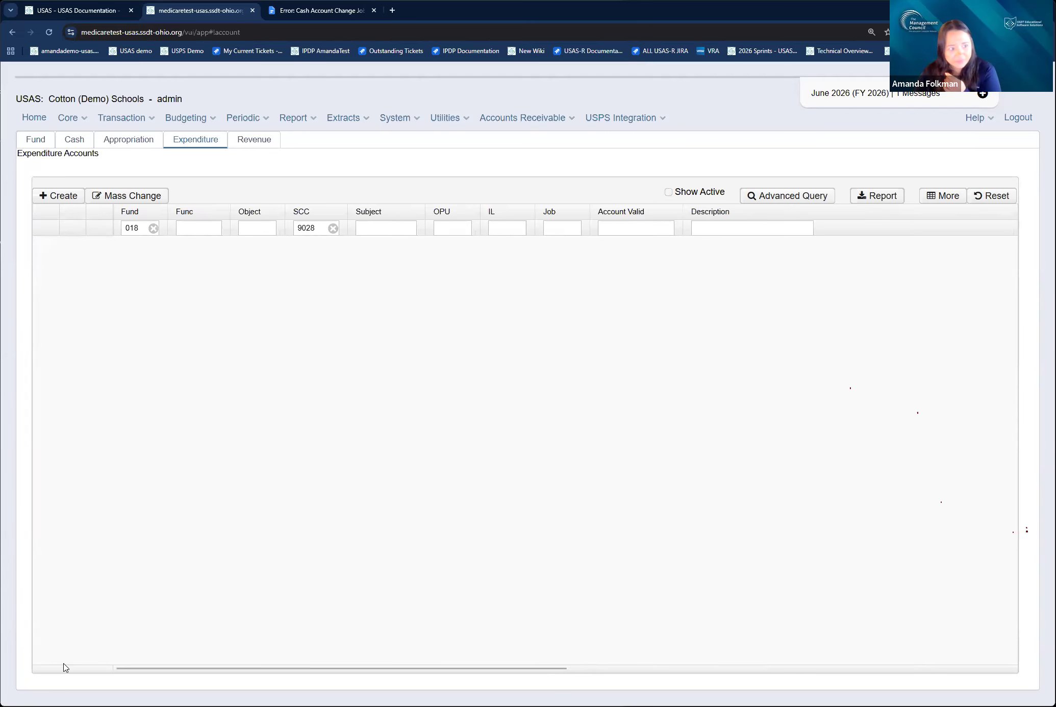
Change the Fund filter to 020 and review the remaining columns of the SCC 9028 expenditure accounts, including Prior Year Encumbrance.
{"action": "left_click", "coordinate": [153, 228]}
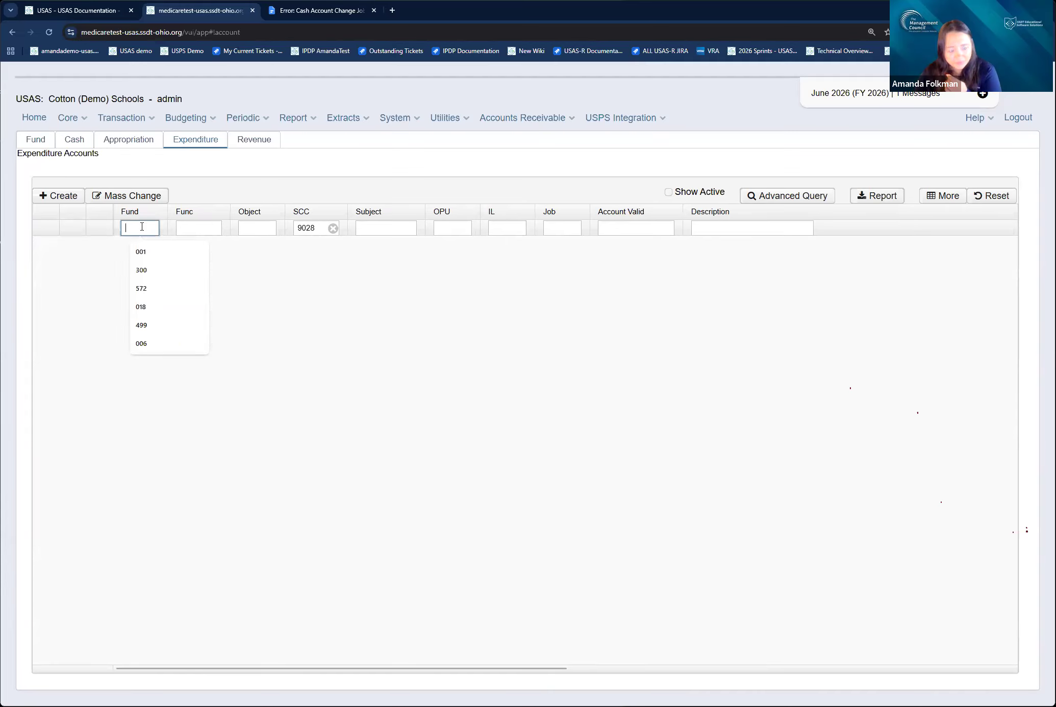
{"action": "type", "text": "020"}
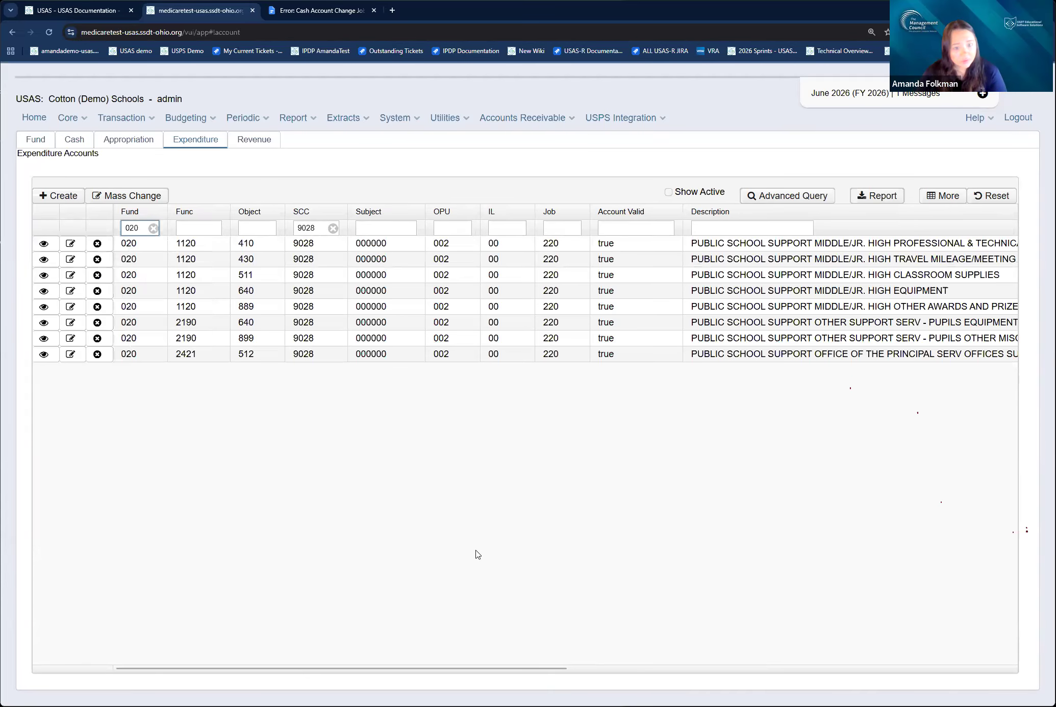
{"action": "left_click_drag", "start_coordinate": [427, 672], "coordinate": [332, 683]}
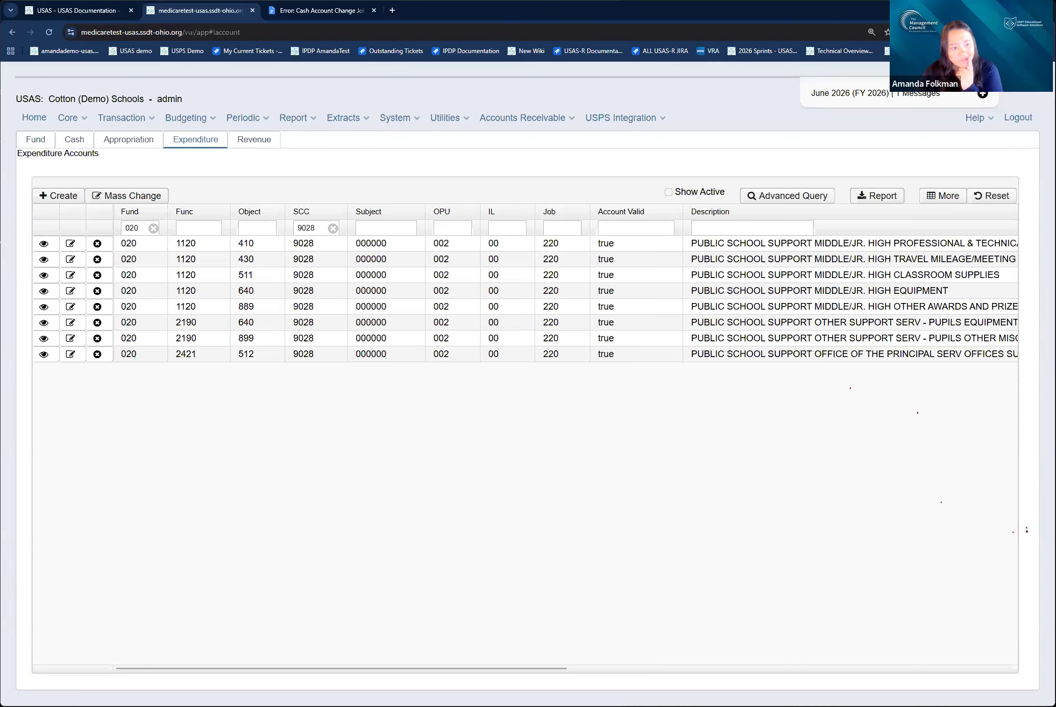
{"action": "left_click_drag", "start_coordinate": [331, 669], "coordinate": [779, 669]}
{"action": "scroll", "coordinate": [353, 679], "scroll_direction": "left", "scroll_amount": 15}
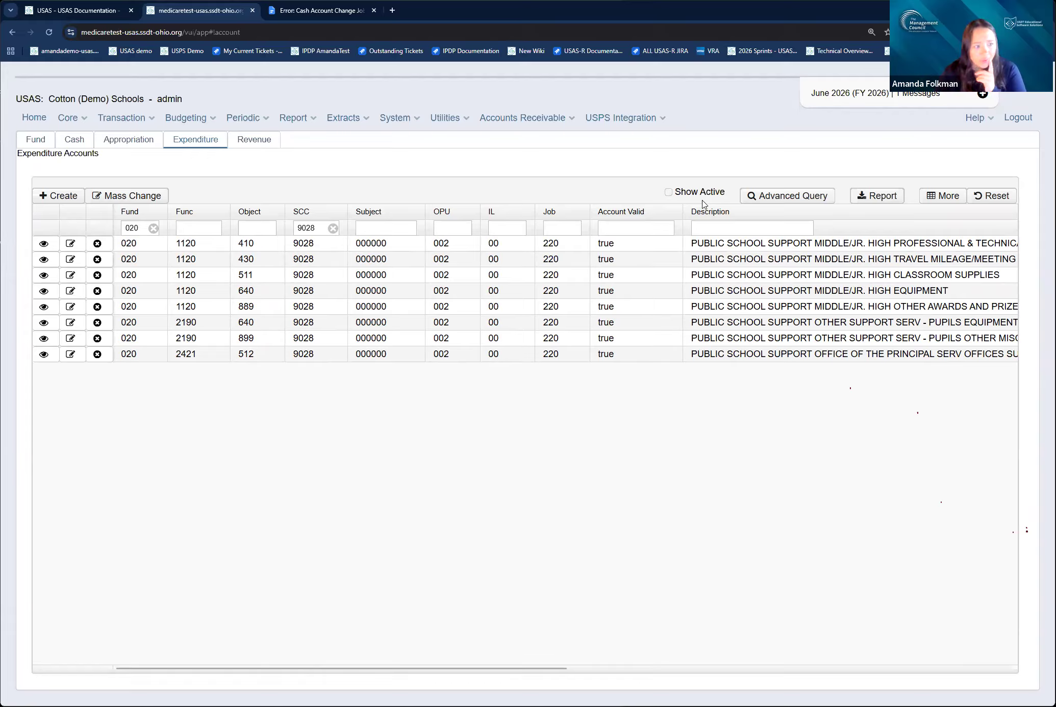
Filter the expenditure accounts by Fund 018 and SCC 9220, and check through to the Prior Year Encumbrance column.
{"action": "left_click", "coordinate": [145, 227]}
{"action": "key", "text": "BackSpace"}
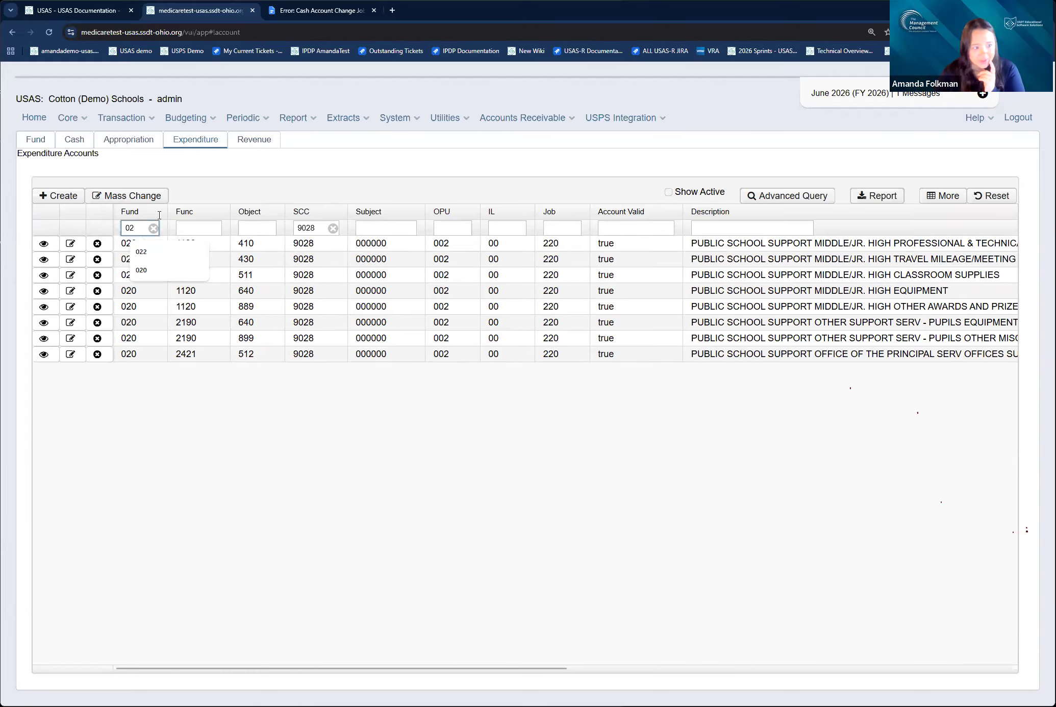
{"action": "key", "text": "BackSpace"}
{"action": "type", "text": "18"}
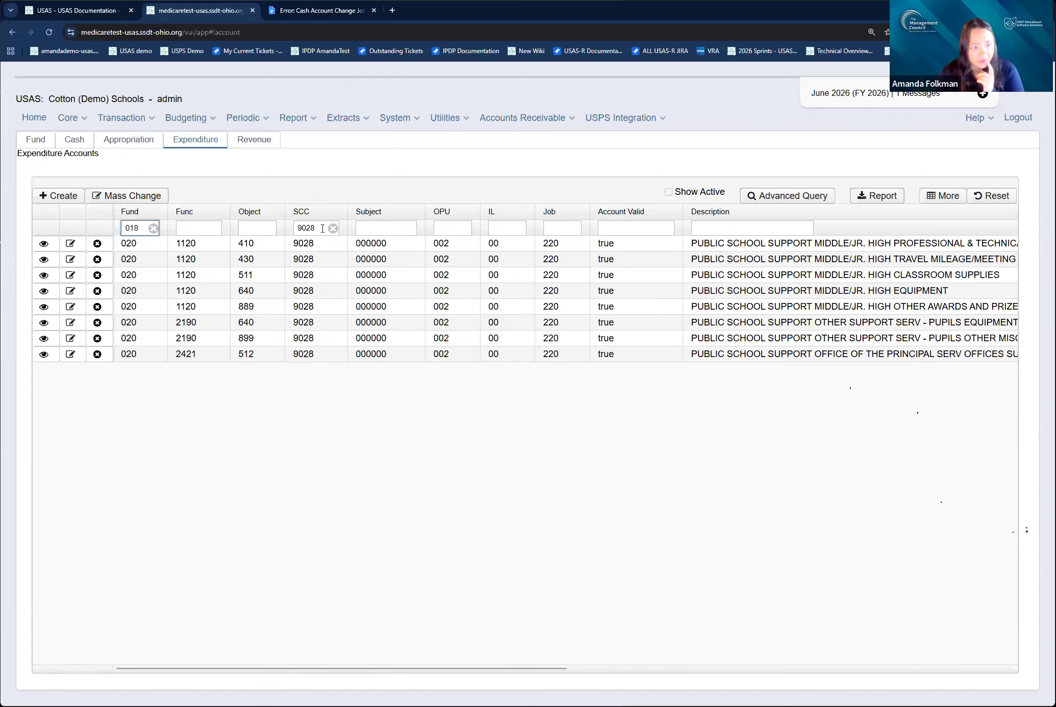
{"action": "left_click", "coordinate": [322, 228]}
{"action": "key", "text": "BackSpace"}
{"action": "key", "text": "BackSpace"}
{"action": "key", "text": "BackSpace"}
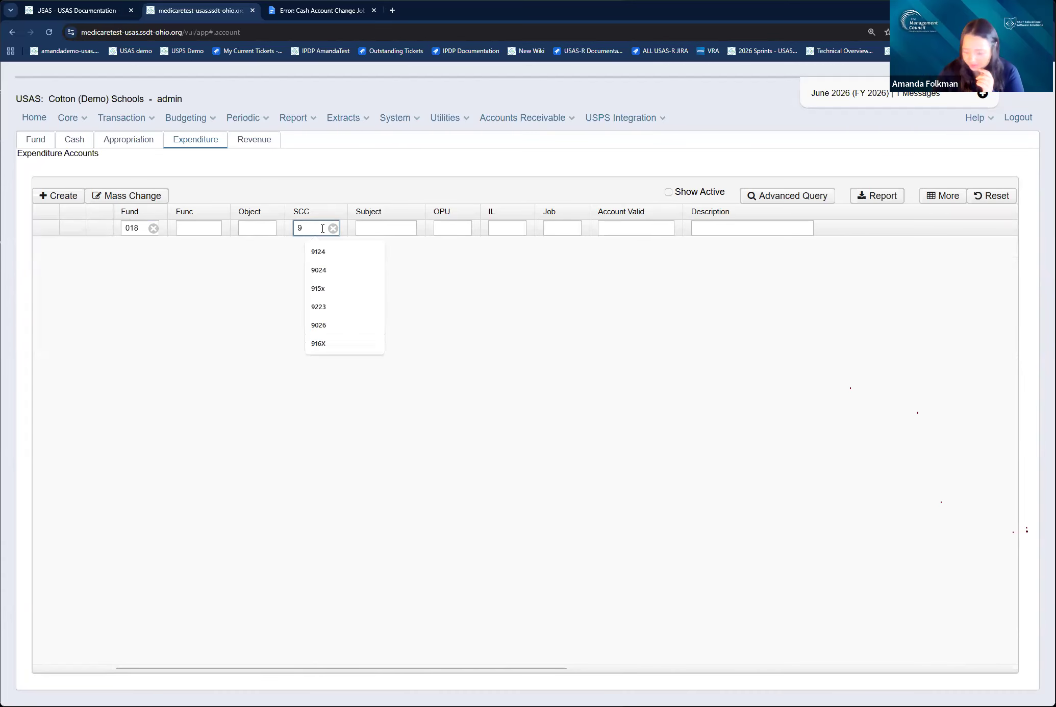
{"action": "type", "text": "220"}
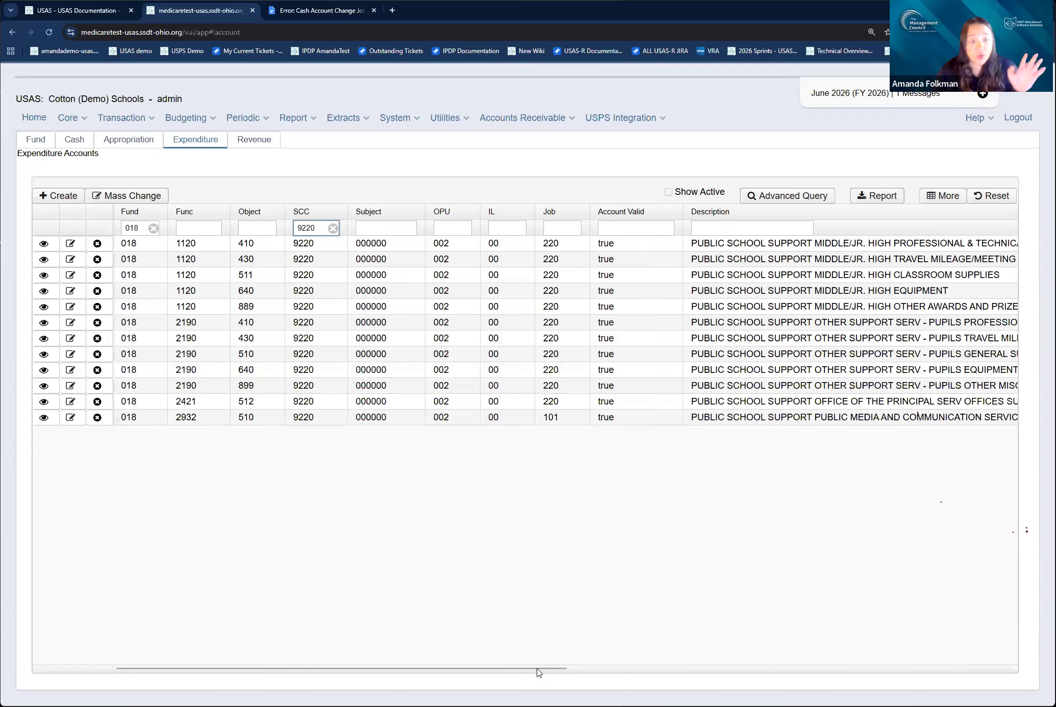
{"action": "left_click_drag", "start_coordinate": [511, 671], "coordinate": [1028, 679]}
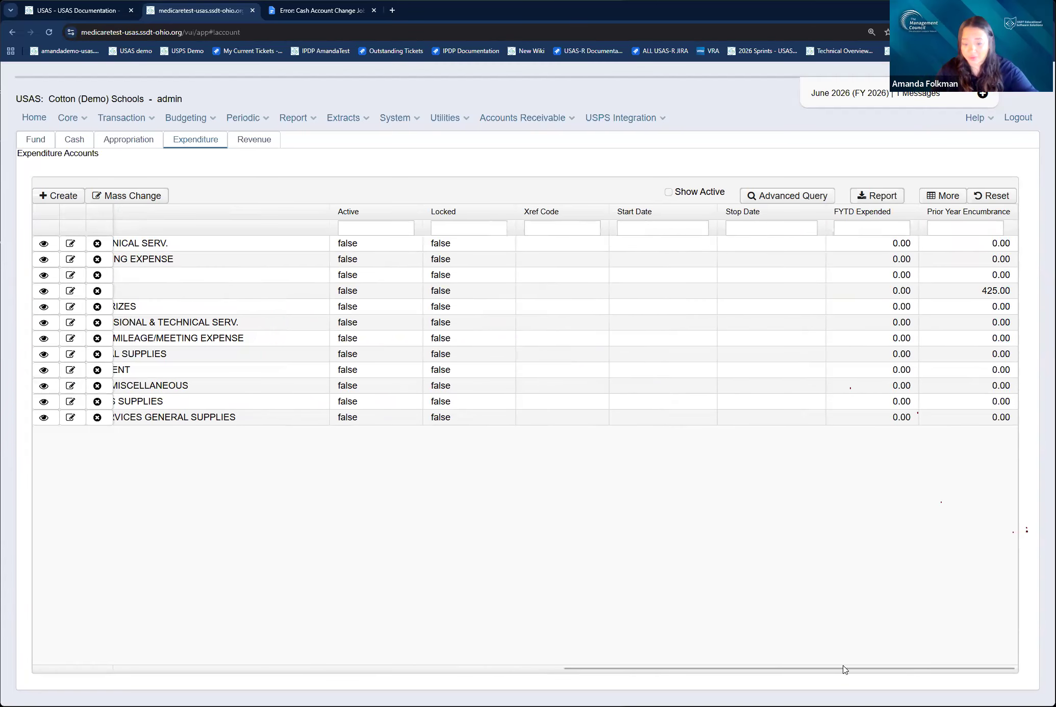
{"action": "left_click_drag", "start_coordinate": [740, 672], "coordinate": [178, 648]}
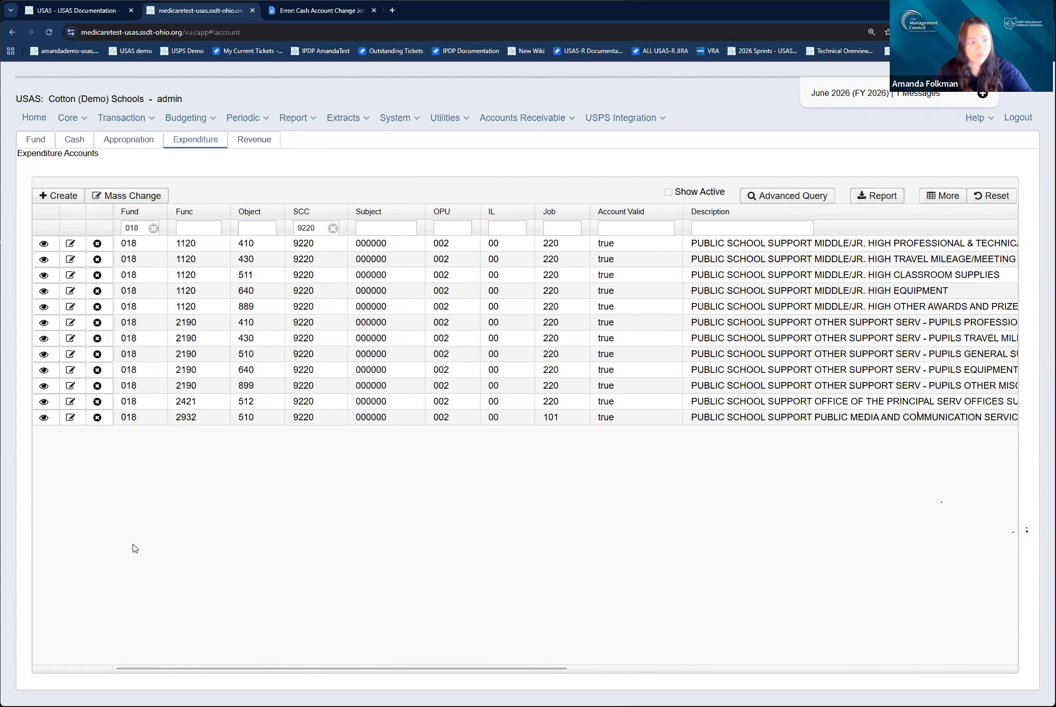
Open the 018-9220 expenditure account for function 1120, object 640, and examine its Carryover Encumbered, Adjustments and Expendable amounts.
{"action": "left_click", "coordinate": [44, 289]}
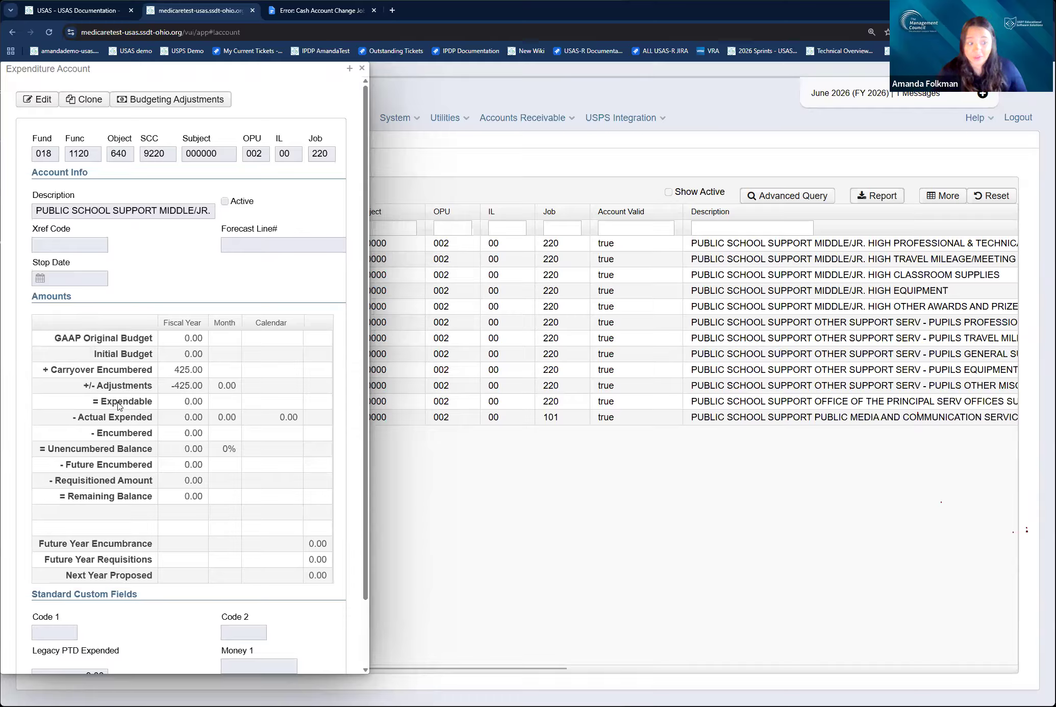
{"action": "left_click_drag", "start_coordinate": [118, 402], "coordinate": [146, 409]}
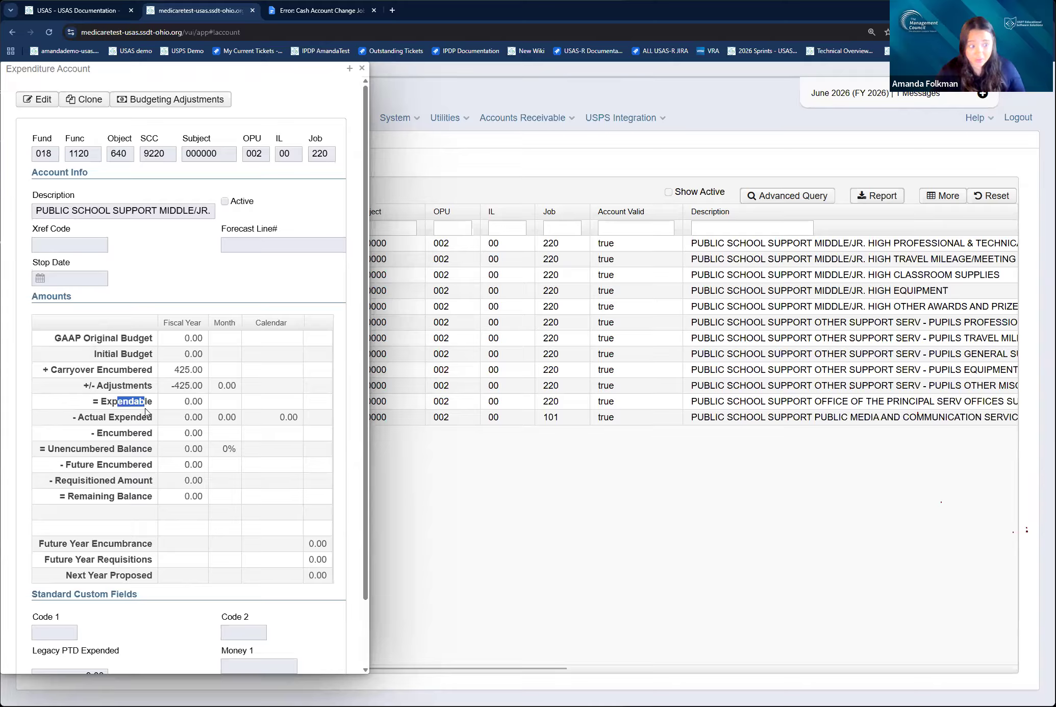
{"action": "left_click", "coordinate": [150, 411]}
{"action": "left_click_drag", "start_coordinate": [172, 370], "coordinate": [203, 382]}
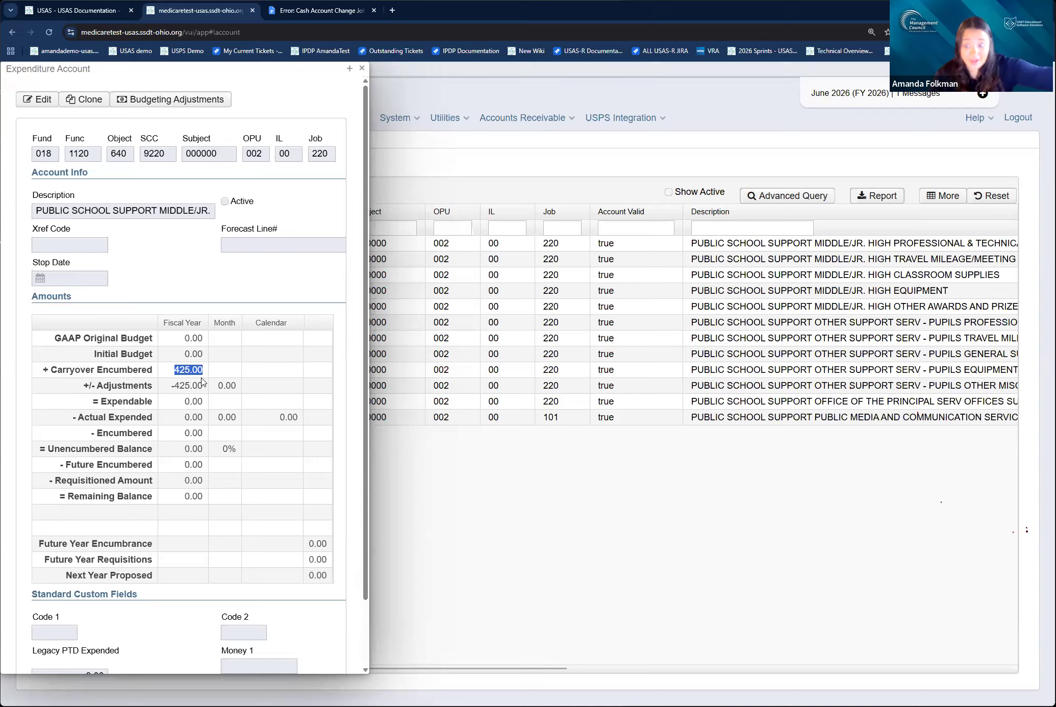
{"action": "left_click", "coordinate": [202, 381]}
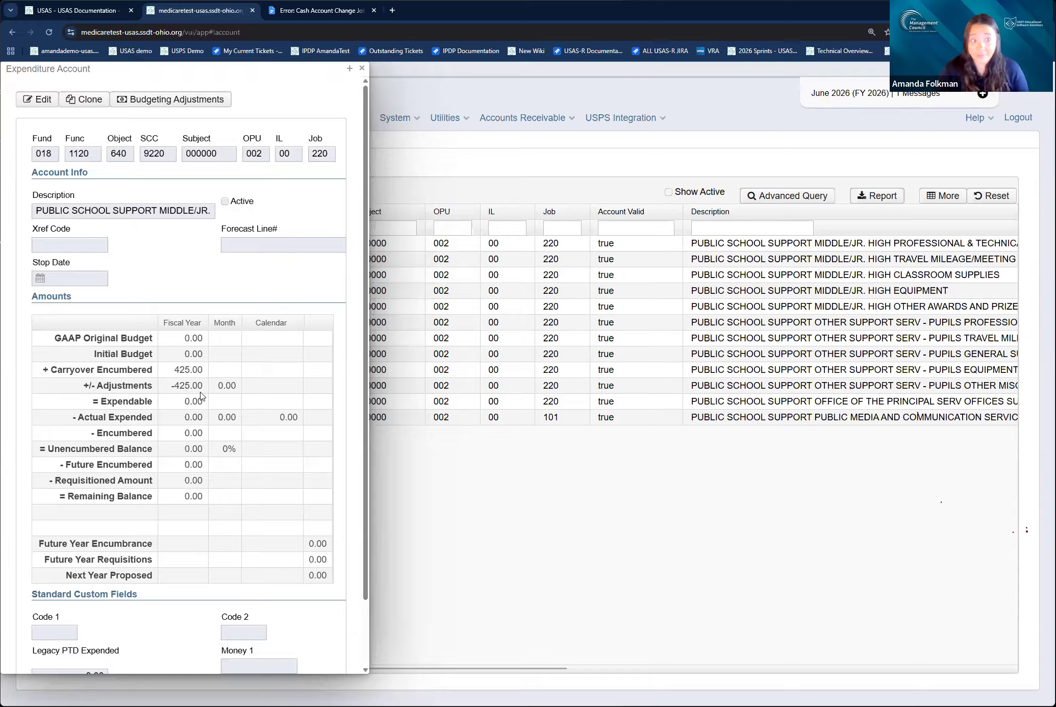
{"action": "left_click_drag", "start_coordinate": [118, 402], "coordinate": [138, 403]}
Review the account's budgeting adjustments with the Amount column slightly widened, and close the transactions and account windows.
{"action": "left_click", "coordinate": [168, 101]}
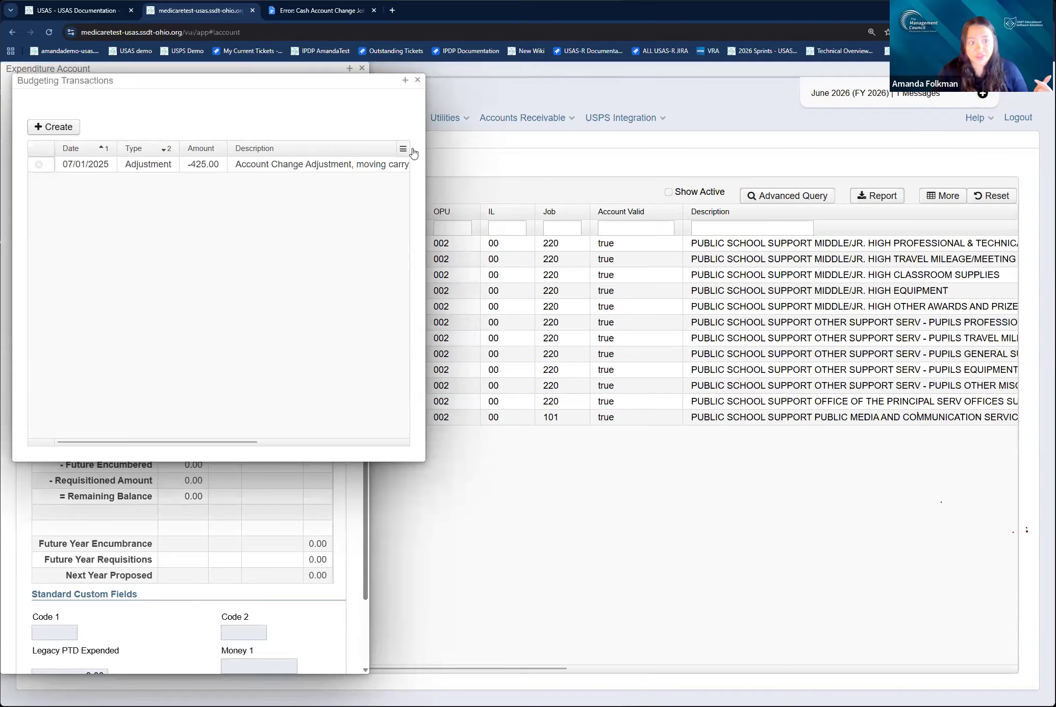
{"action": "mouse_move", "coordinate": [227, 148]}
{"action": "left_mouse_down"}
{"action": "mouse_move", "coordinate": [160, 153]}
{"action": "mouse_move", "coordinate": [242, 153]}
{"action": "left_mouse_up"}
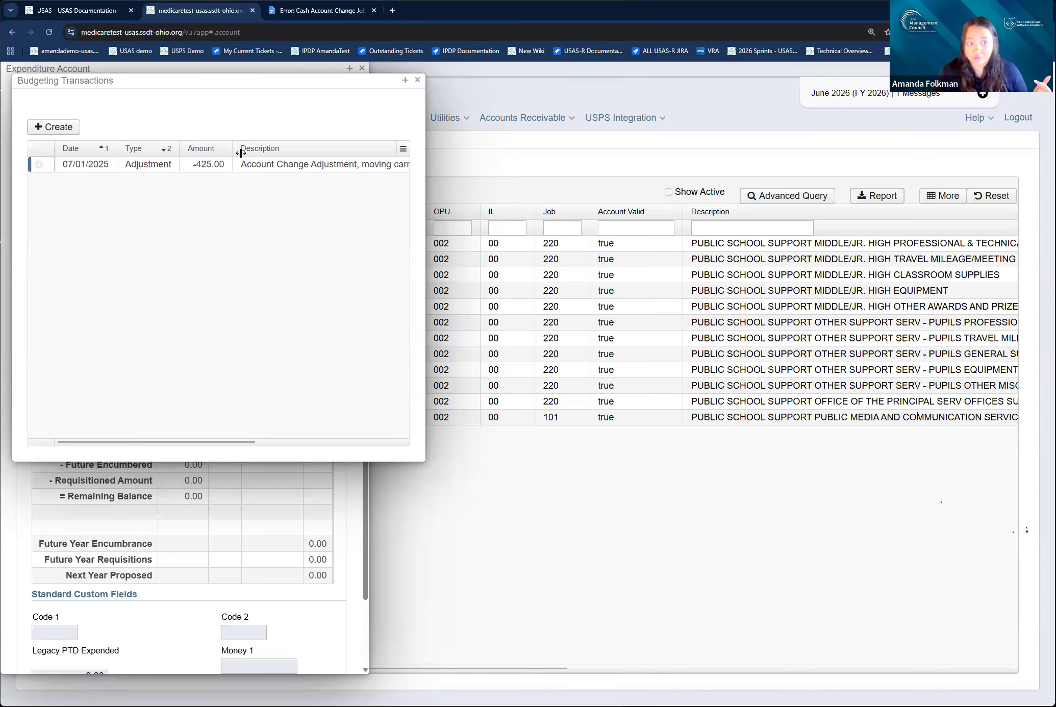
{"action": "left_click", "coordinate": [417, 80]}
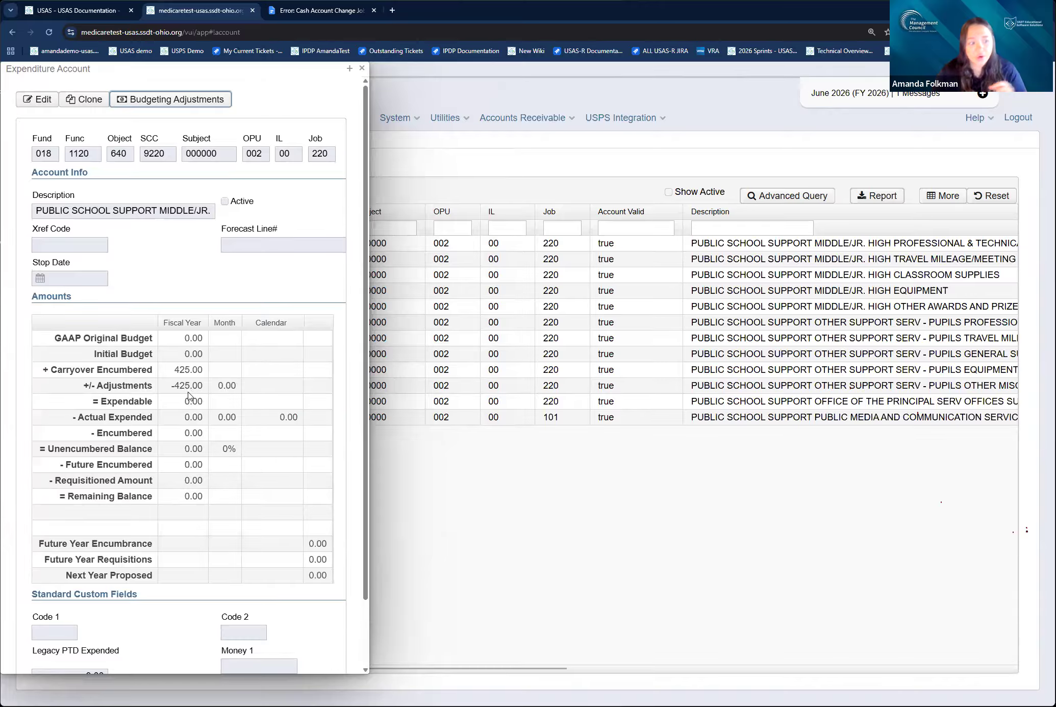
{"action": "left_click", "coordinate": [363, 70]}
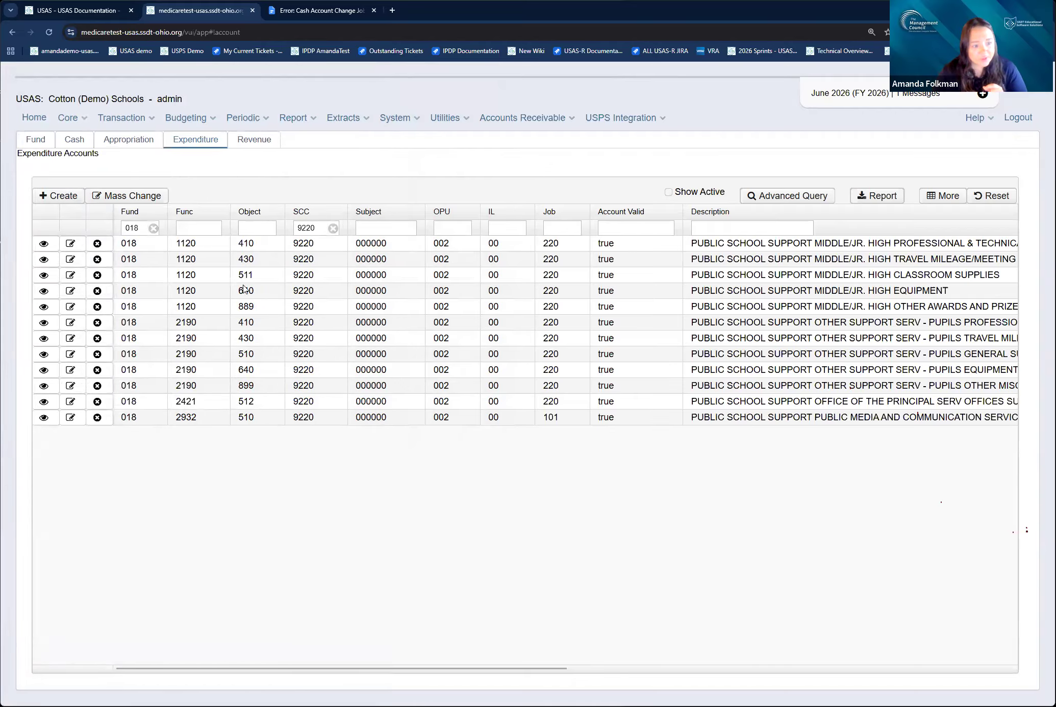
Filter the expenditure accounts by Fund 020 and SCC 9026.
{"action": "left_click_drag", "start_coordinate": [149, 228], "coordinate": [98, 219]}
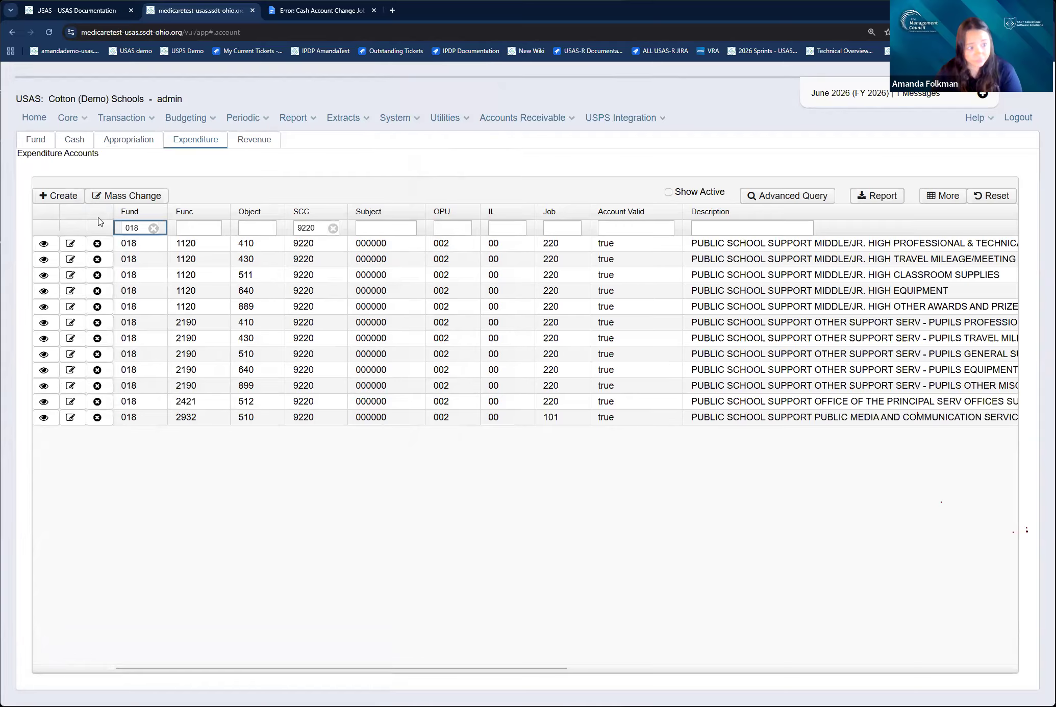
{"action": "key", "text": "Tab"}
{"action": "left_click", "coordinate": [153, 227]}
{"action": "type", "text": "020"}
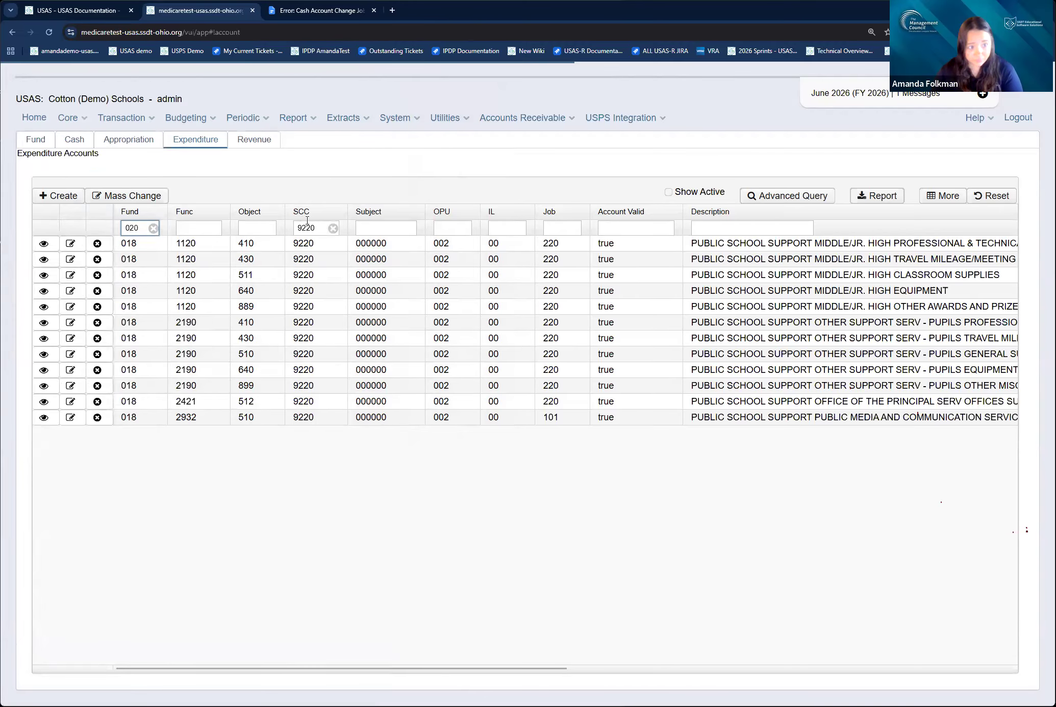
{"action": "left_click", "coordinate": [306, 228]}
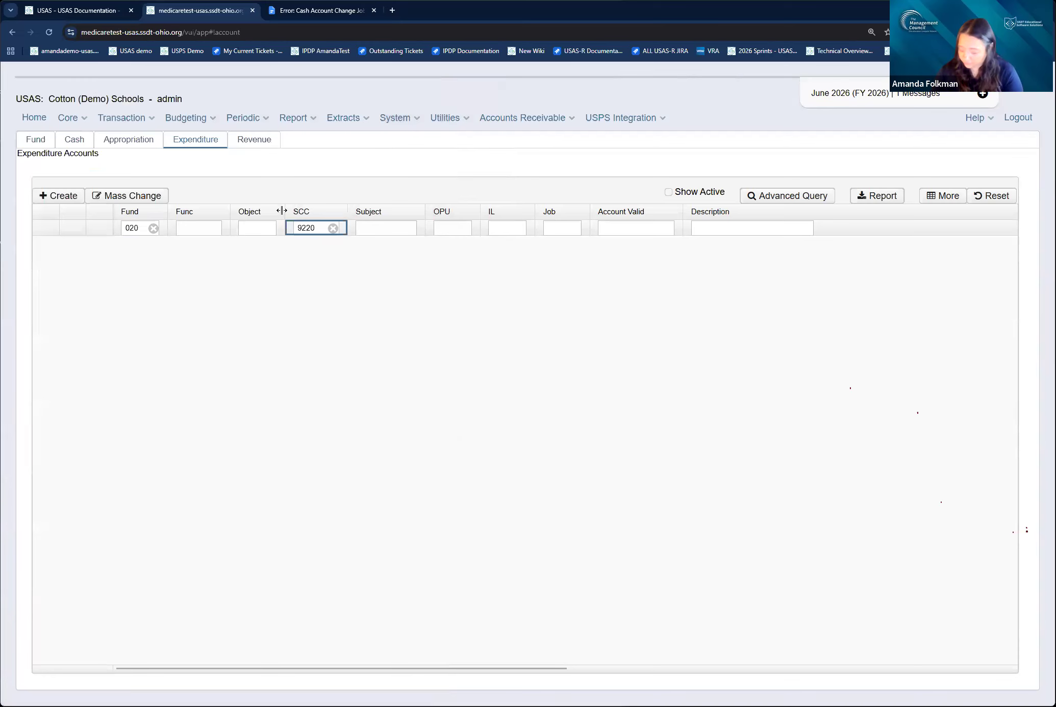
{"action": "left_click", "coordinate": [333, 228]}
{"action": "type", "text": "9"}
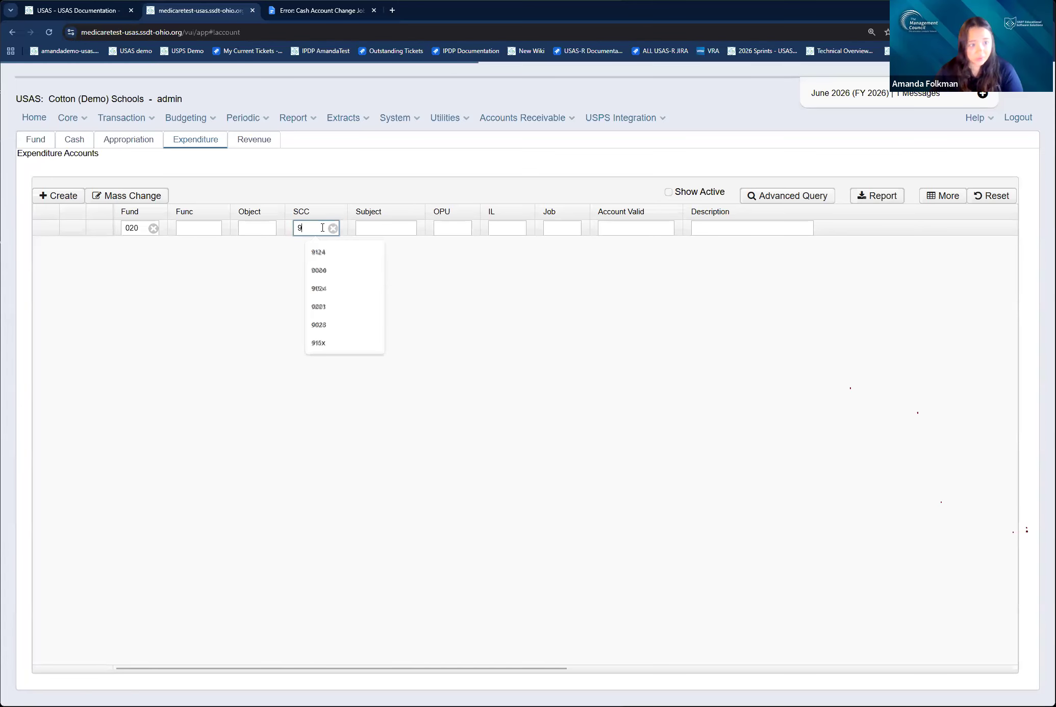
{"action": "type", "text": "026"}
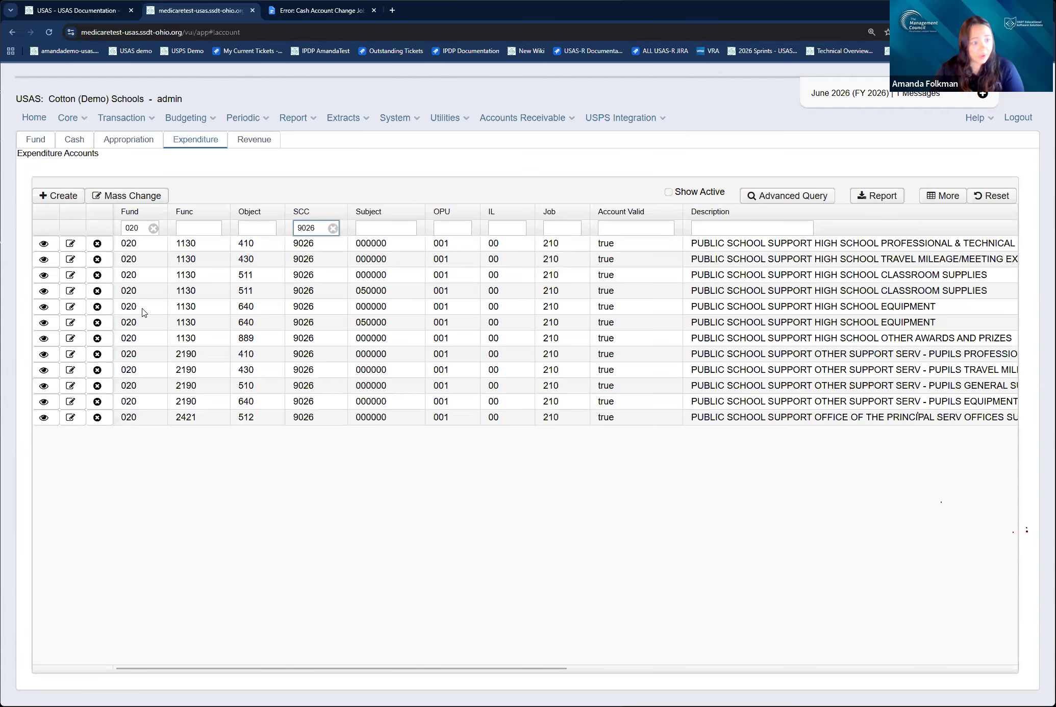
Inspect the 020-9026 object 640 accounts for function 1130, subjects 000000 and 050000, and for function 2190.
{"action": "left_click", "coordinate": [51, 308]}
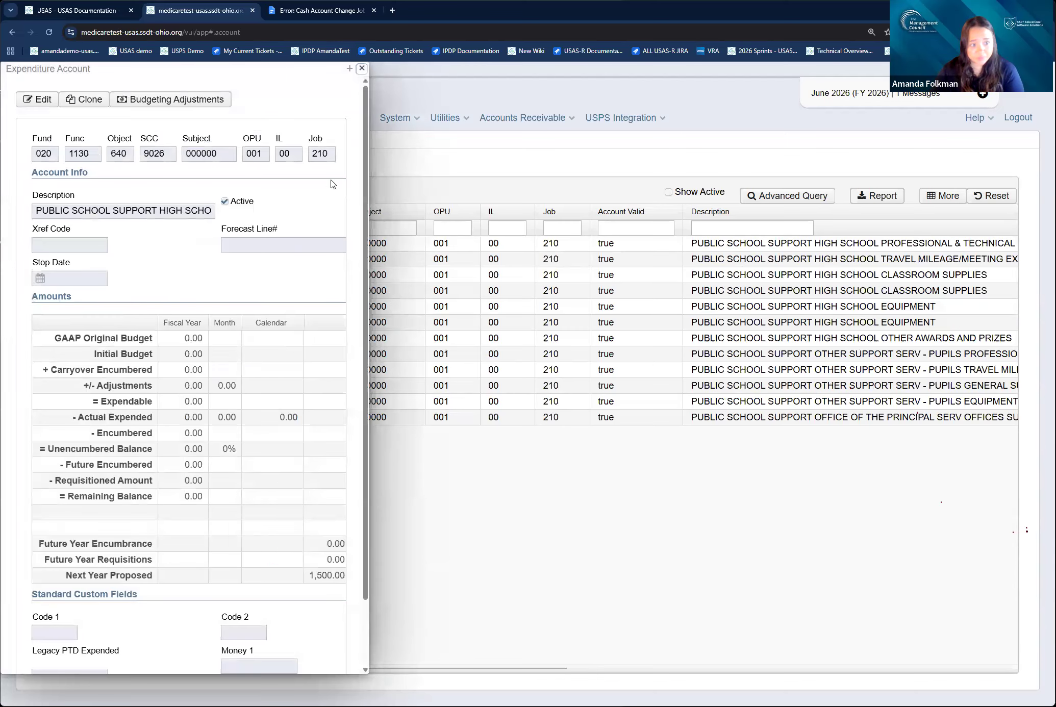
{"action": "left_click", "coordinate": [361, 70]}
{"action": "left_click", "coordinate": [44, 323]}
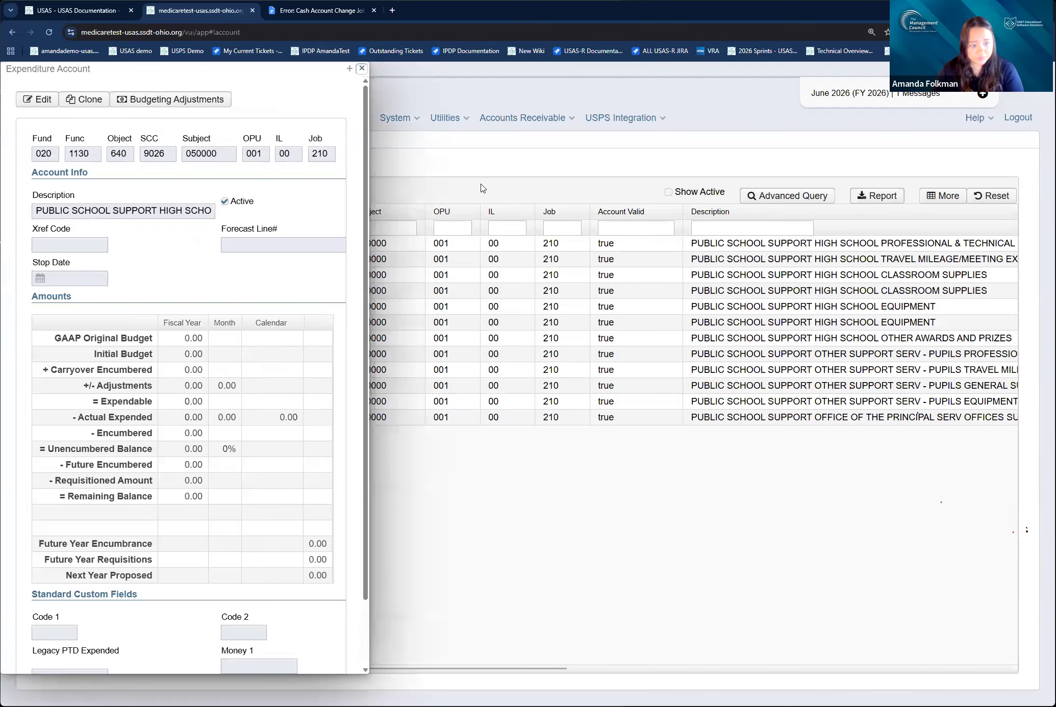
{"action": "key", "text": "Escape"}
{"action": "left_click", "coordinate": [44, 400]}
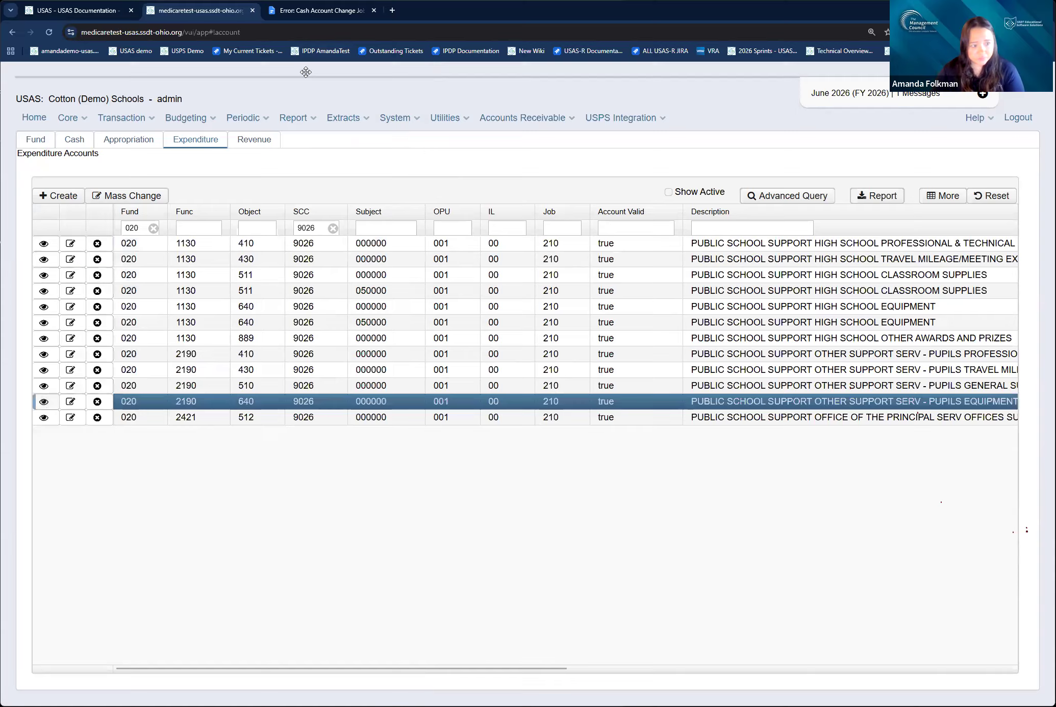
{"action": "left_click", "coordinate": [362, 68]}
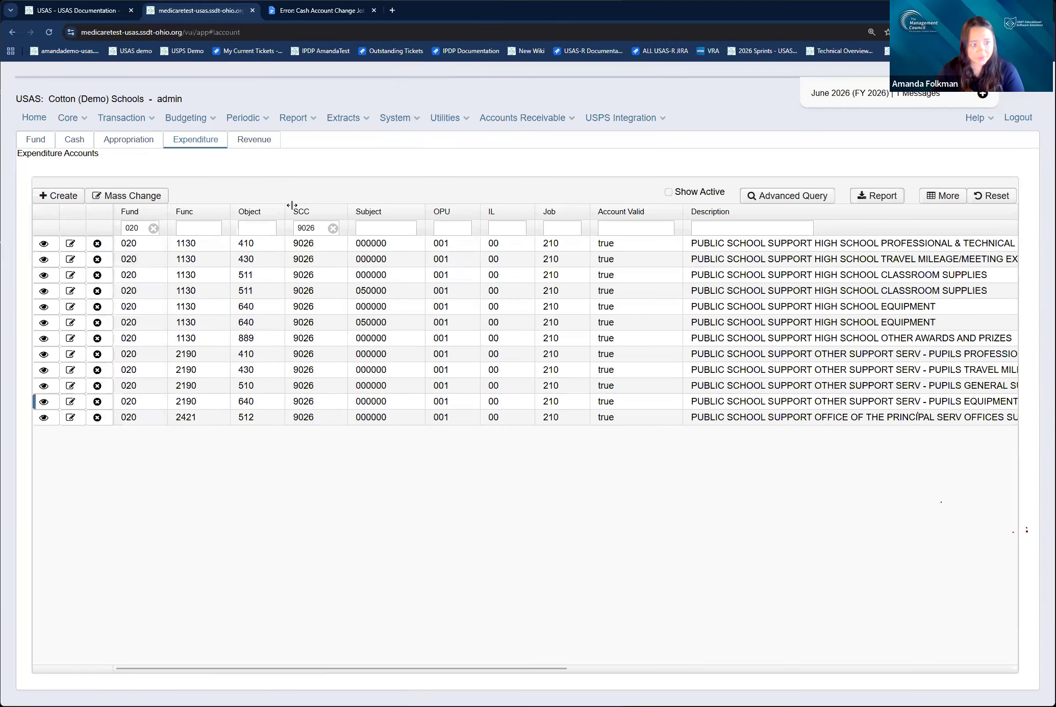
Change the SCC filter to 9028 and open the Fund 020 account for function 1120, object 640.
{"action": "left_click", "coordinate": [323, 224]}
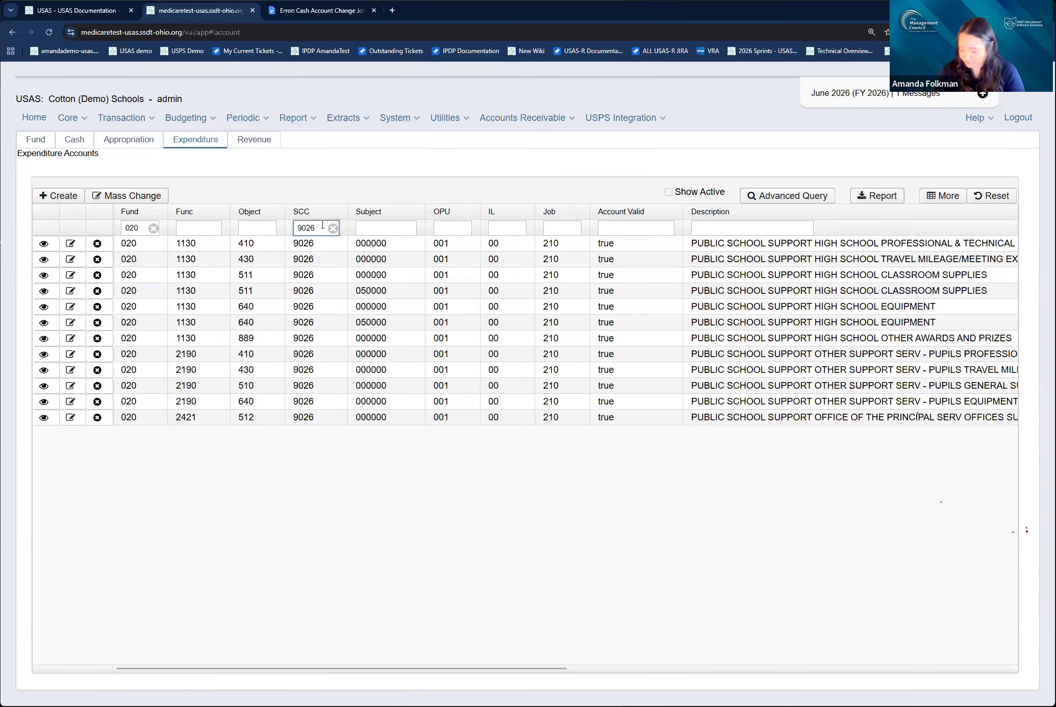
{"action": "key", "text": "BackSpace"}
{"action": "type", "text": "8"}
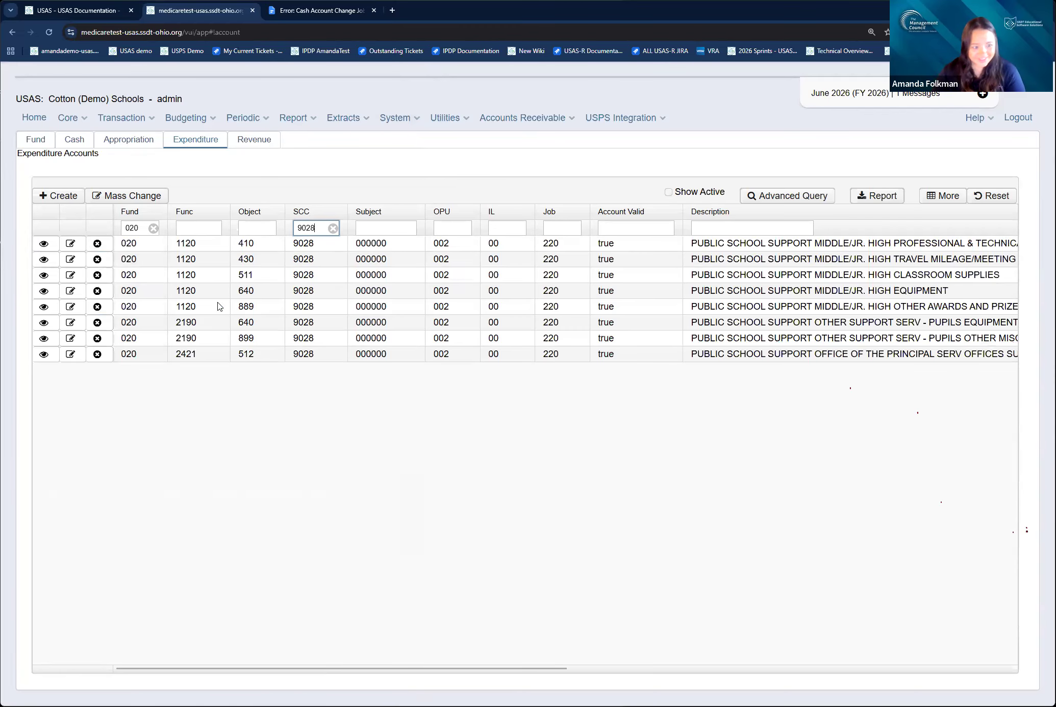
{"action": "left_click", "coordinate": [44, 293]}
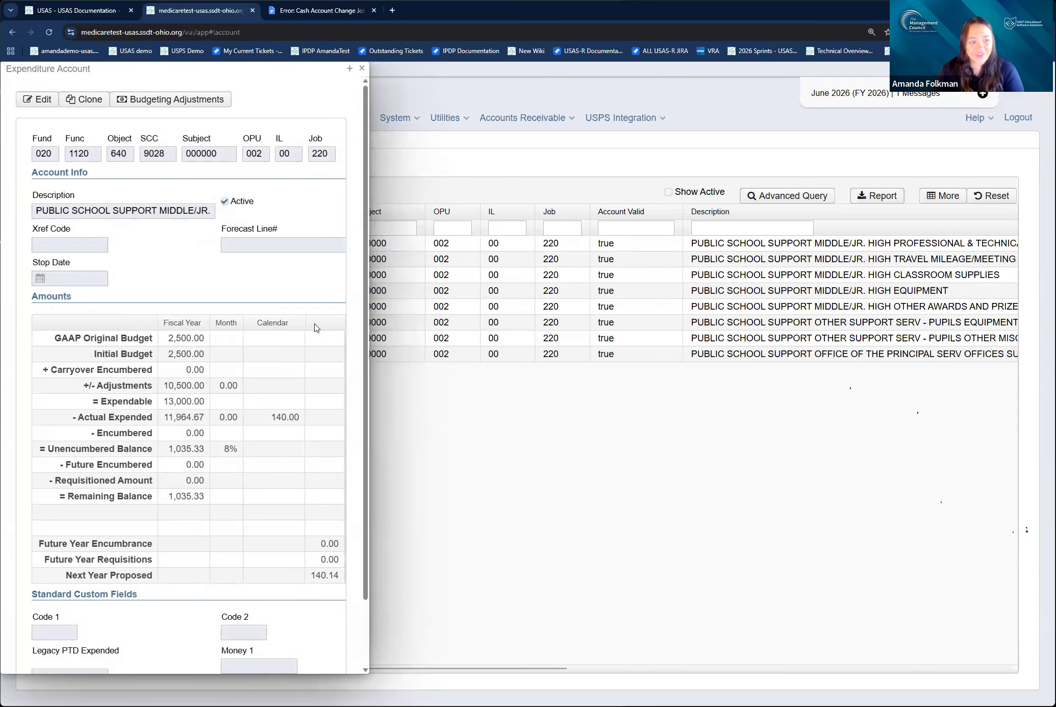
Compare the account's budgeting transactions, especially the Account Change Adjustment, with its Carryover Encumbered, Adjustments and Expendable amounts, and close the windows.
{"action": "left_click", "coordinate": [209, 101]}
{"action": "left_click_drag", "start_coordinate": [196, 85], "coordinate": [595, 155]}
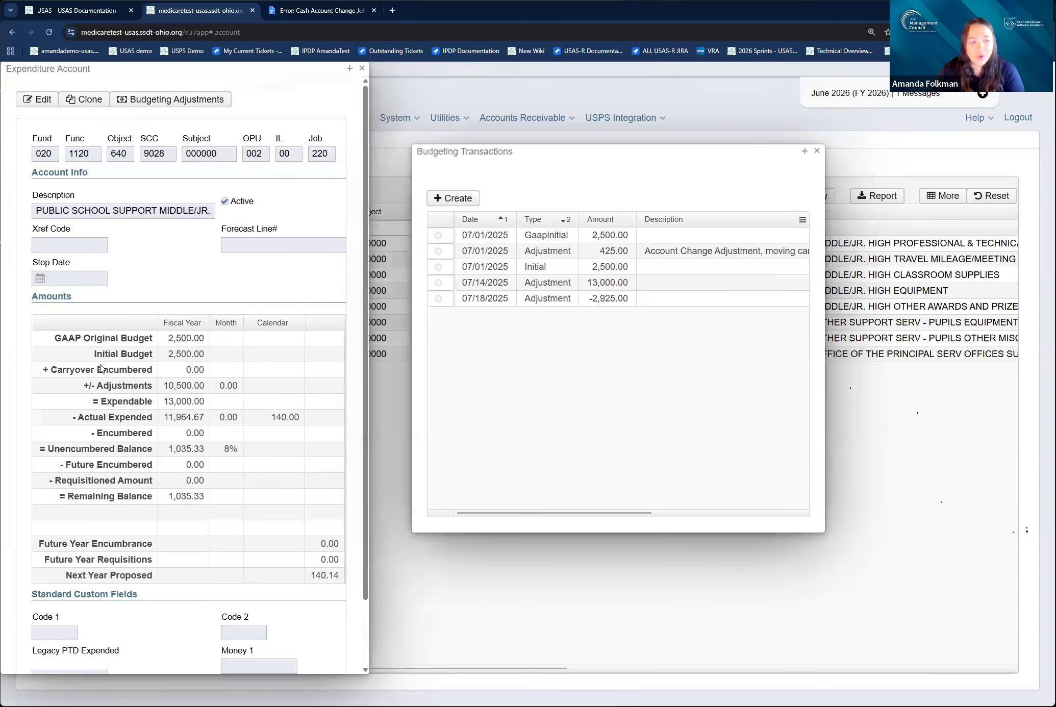
{"action": "left_click_drag", "start_coordinate": [54, 370], "coordinate": [187, 372]}
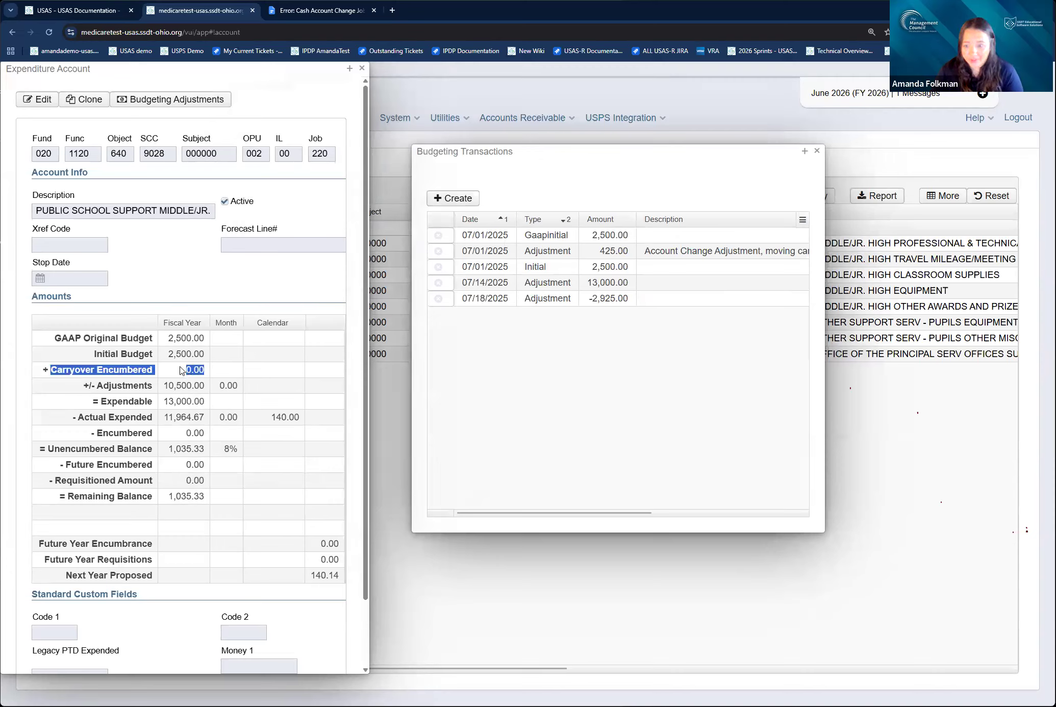
{"action": "left_click", "coordinate": [182, 371]}
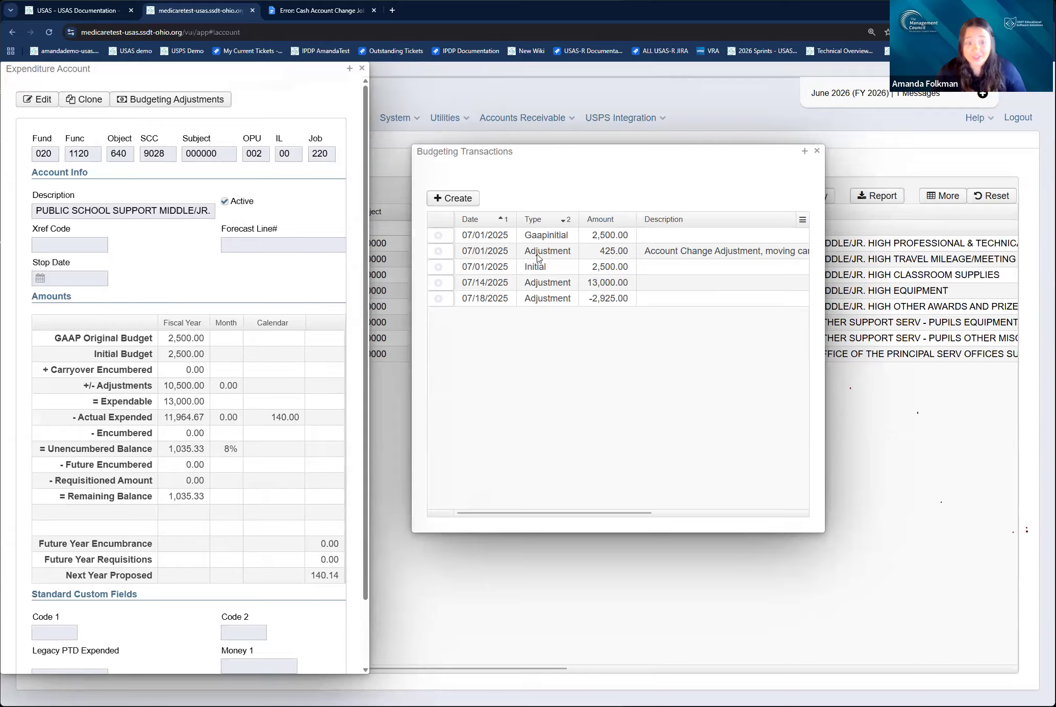
{"action": "left_click_drag", "start_coordinate": [525, 257], "coordinate": [600, 258]}
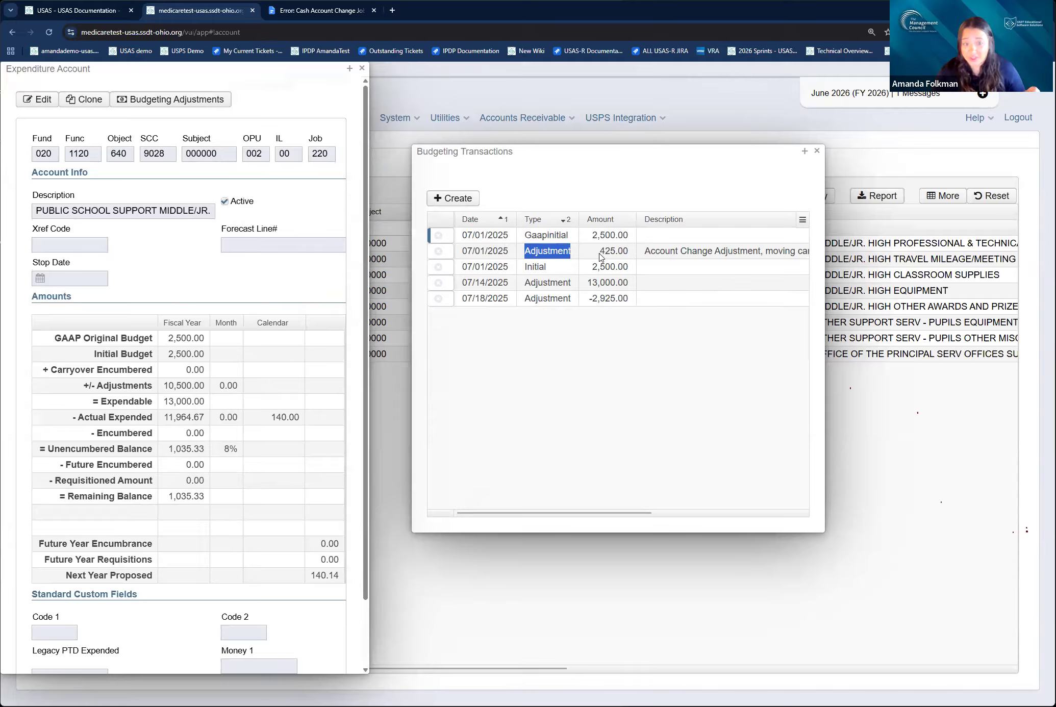
{"action": "left_click", "coordinate": [709, 252]}
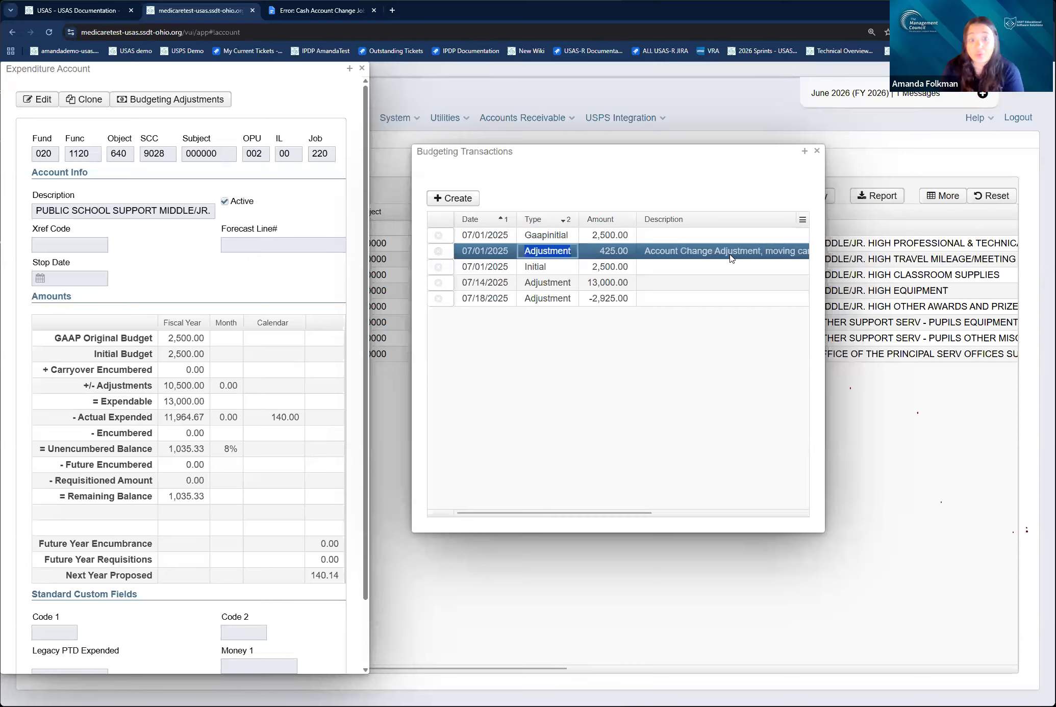
{"action": "left_click_drag", "start_coordinate": [164, 386], "coordinate": [208, 390]}
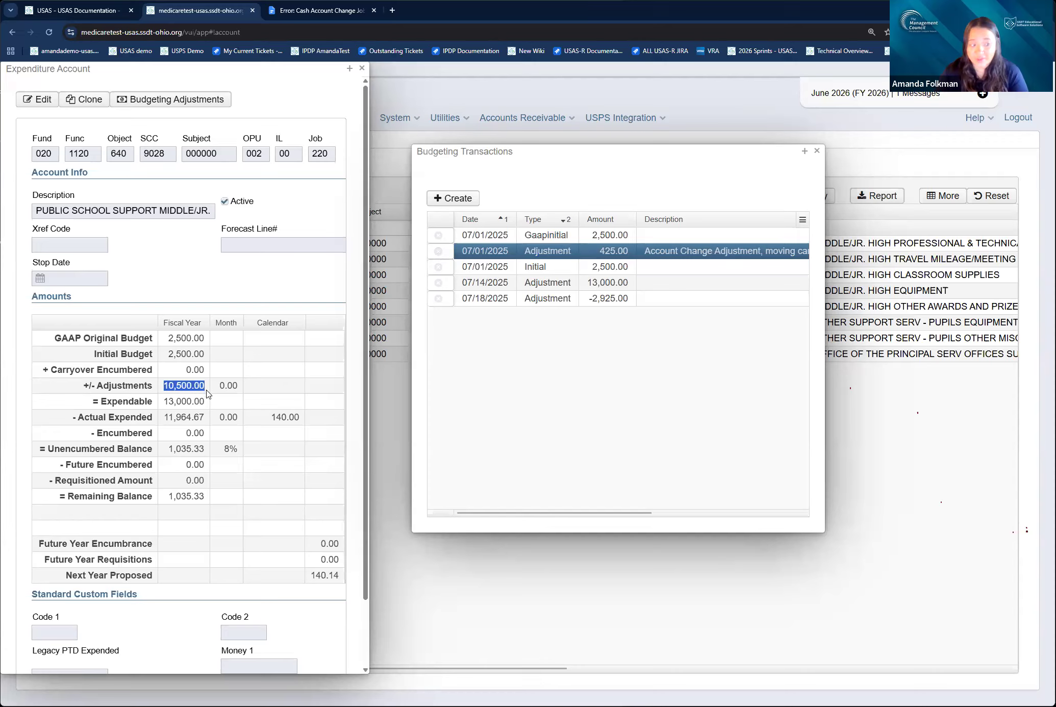
{"action": "left_click_drag", "start_coordinate": [101, 403], "coordinate": [197, 406]}
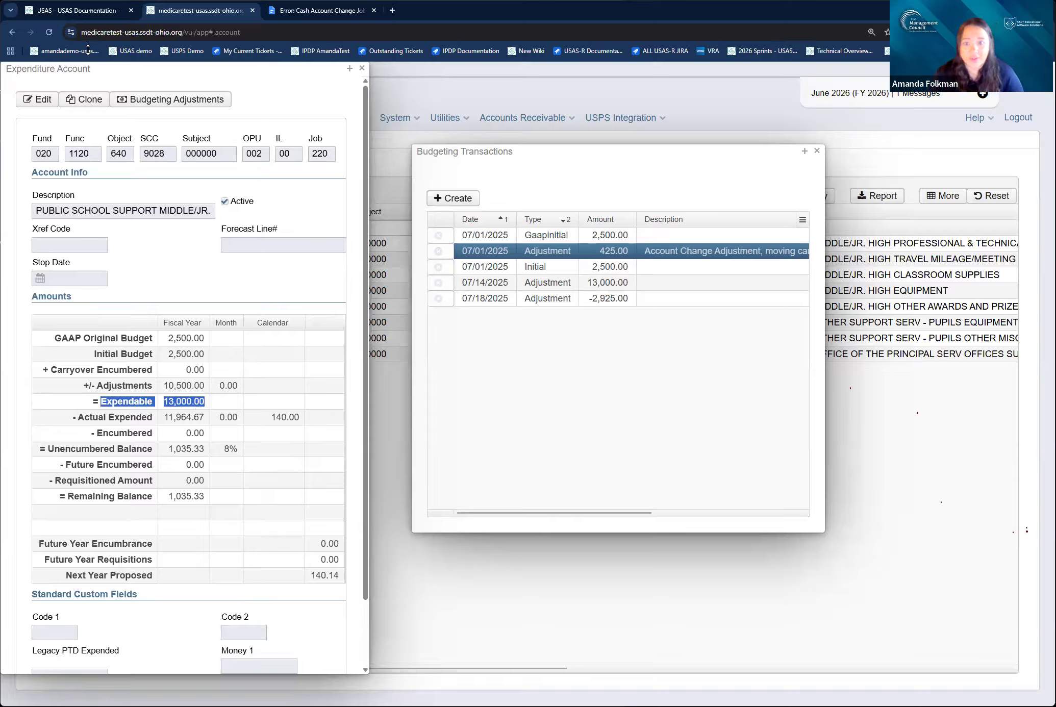
{"action": "left_click", "coordinate": [817, 152]}
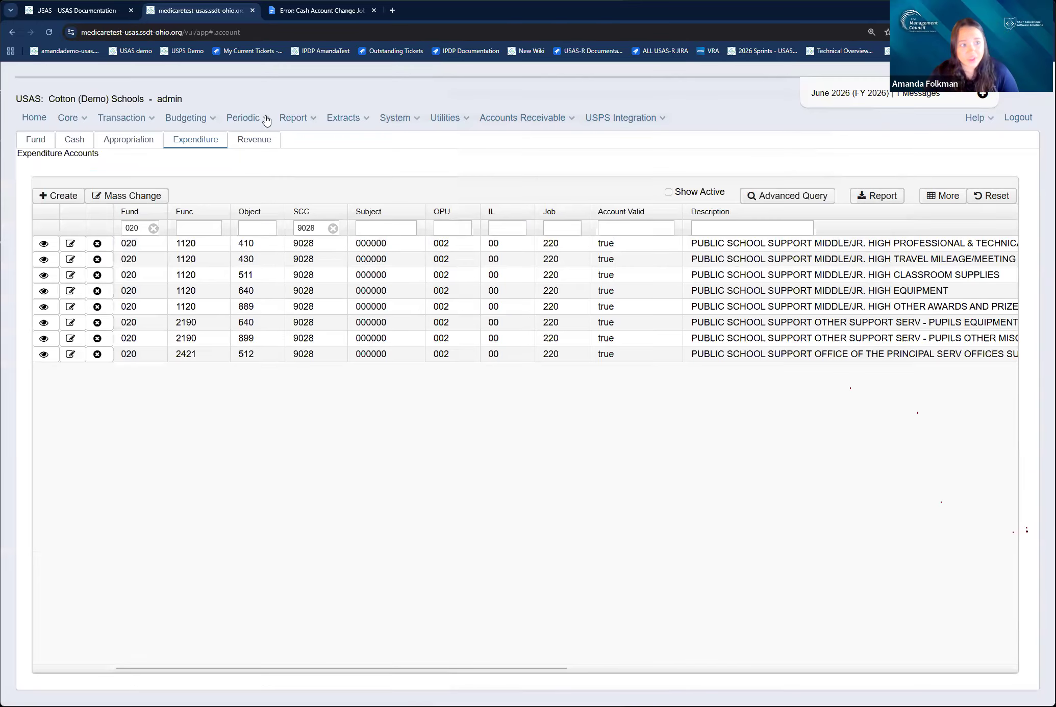
Open the Certification Reports page and review the available report types and the report's exclusion, principal, advances and format options.
{"action": "left_click", "coordinate": [234, 120]}
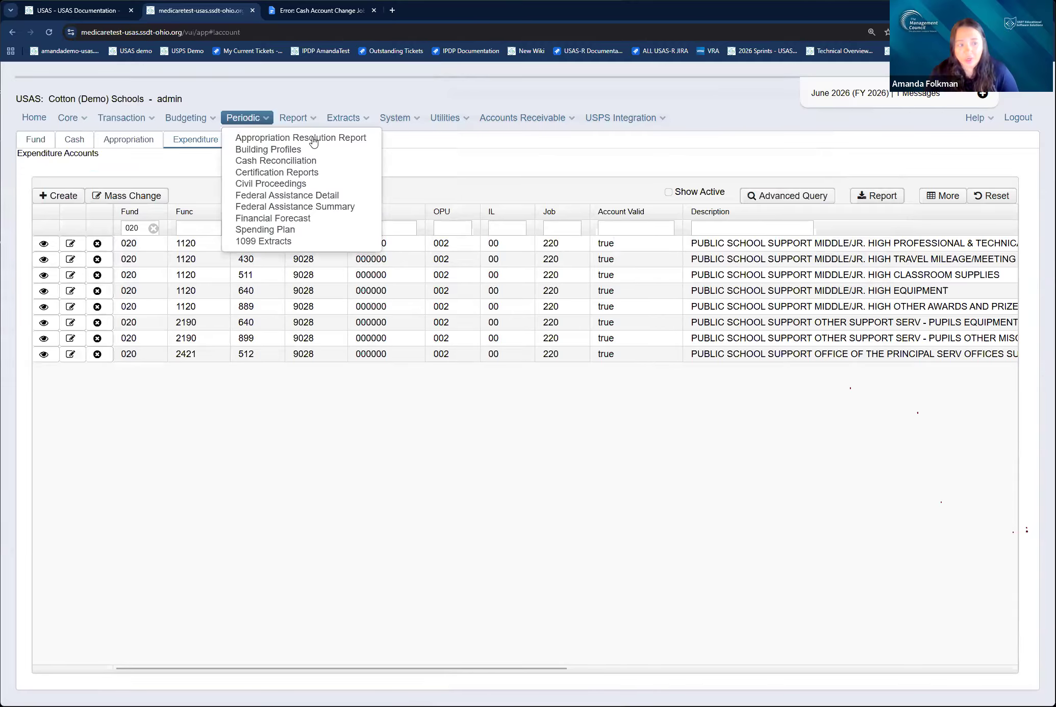
{"action": "left_click", "coordinate": [318, 173]}
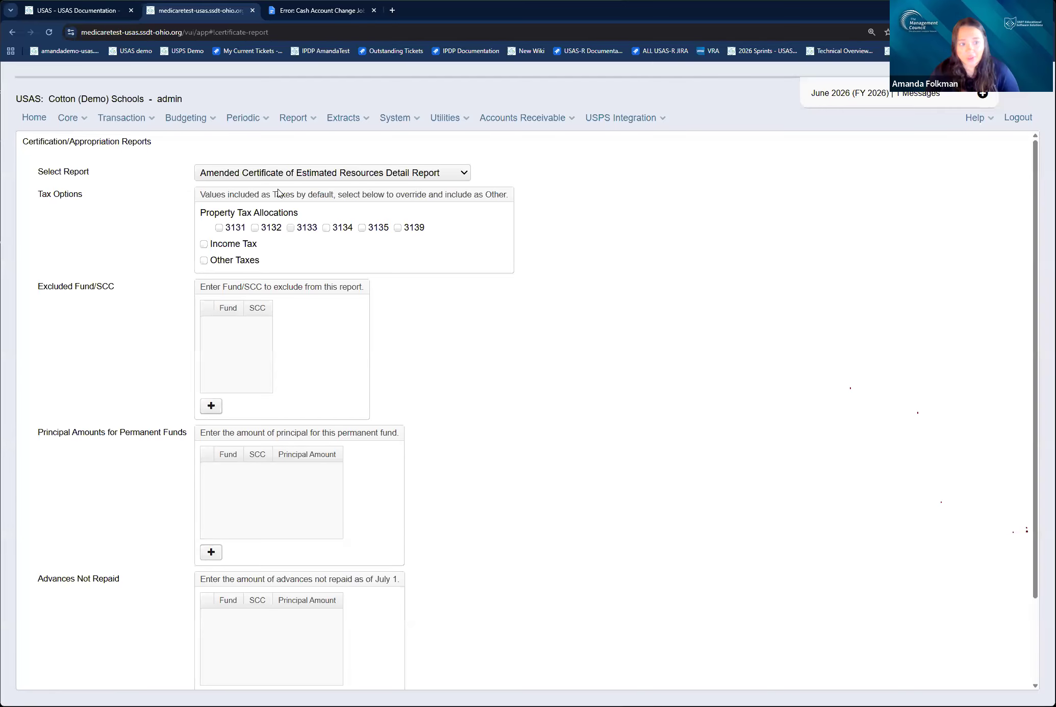
{"action": "left_click", "coordinate": [417, 176]}
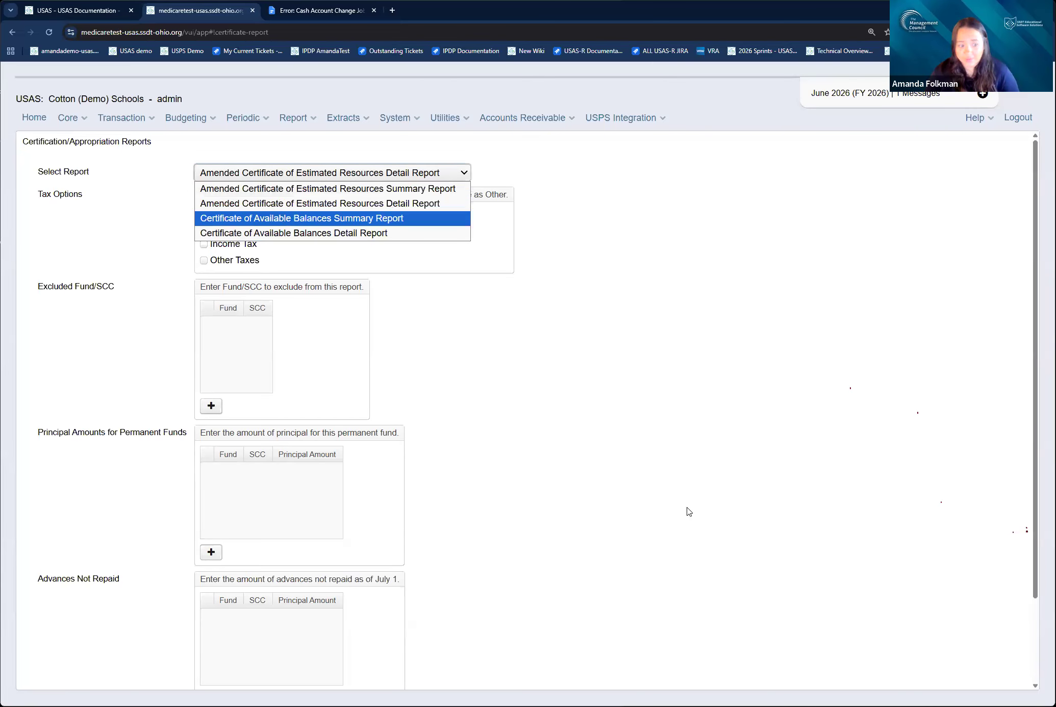
{"action": "scroll", "coordinate": [235, 647], "scroll_direction": "down", "scroll_amount": 2}
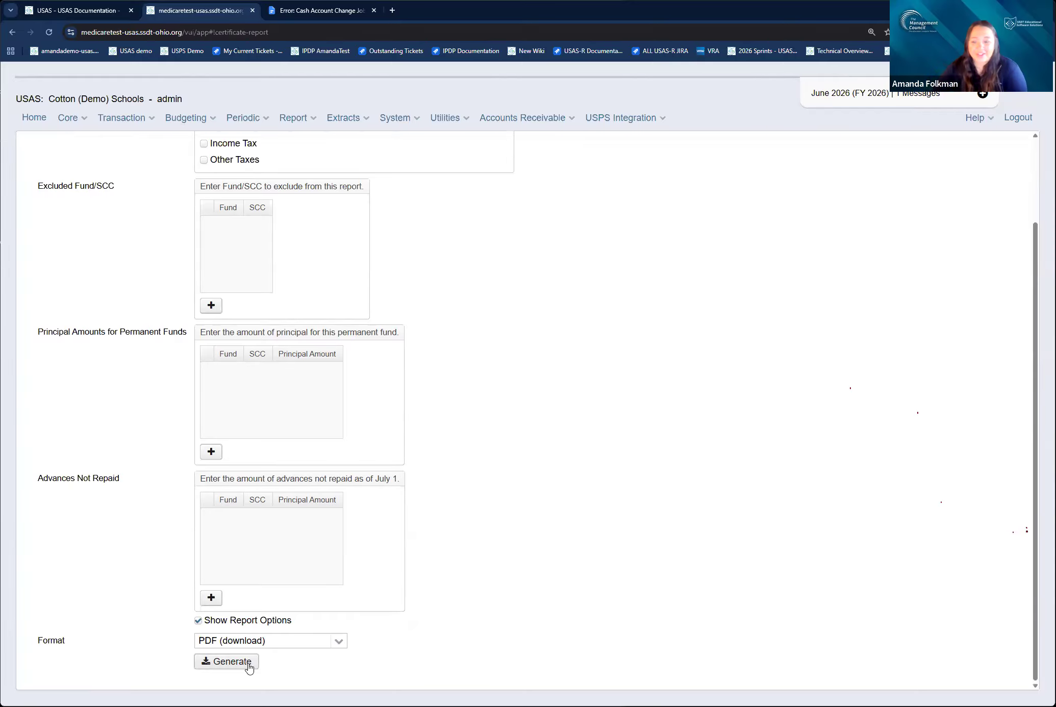
{"action": "scroll", "coordinate": [306, 602], "scroll_direction": "up", "scroll_amount": 3}
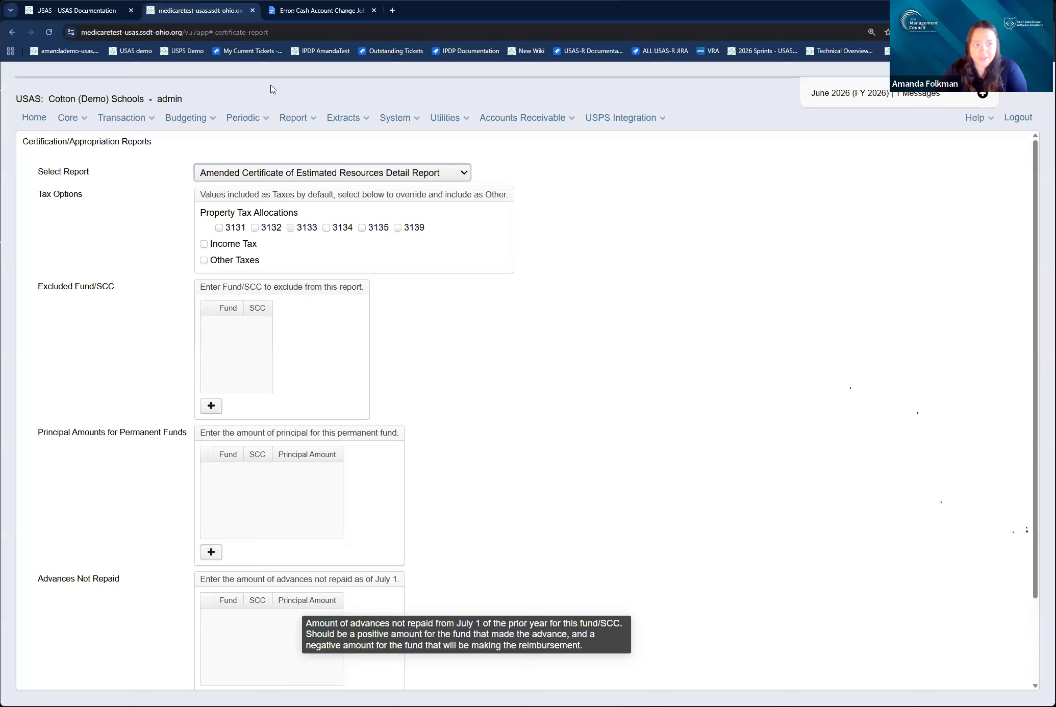
Open the Appropriation Resolution Report and set the amounts to use to FTD Appropriation, Carryover and Totals.
{"action": "left_click", "coordinate": [246, 120]}
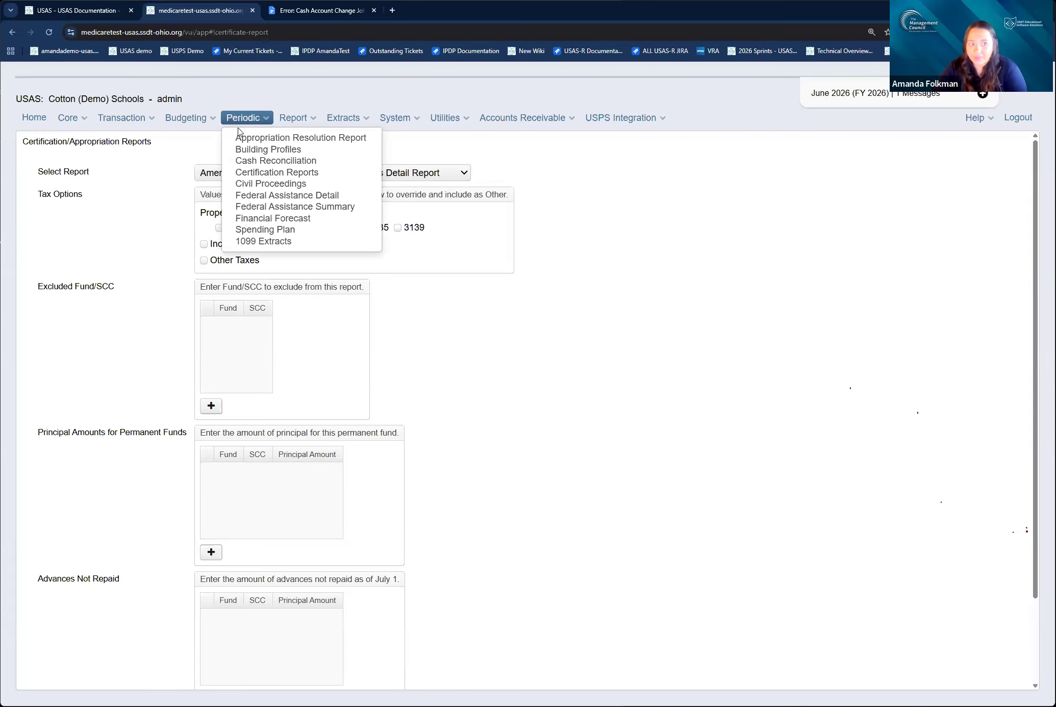
{"action": "left_click", "coordinate": [260, 138]}
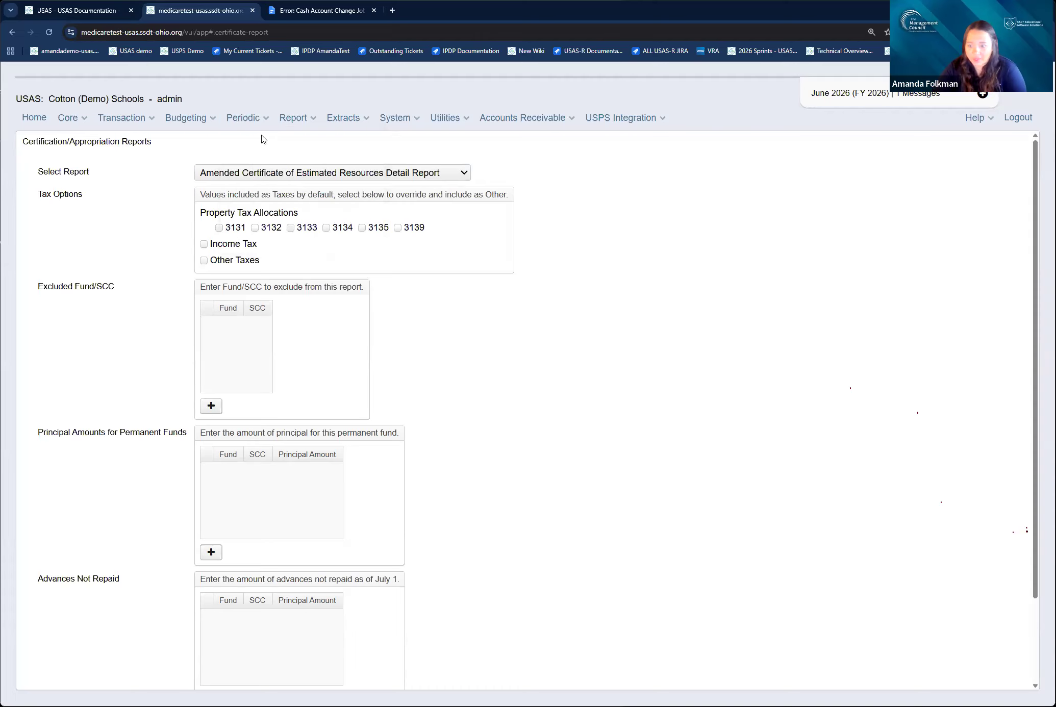
{"action": "left_click", "coordinate": [179, 194]}
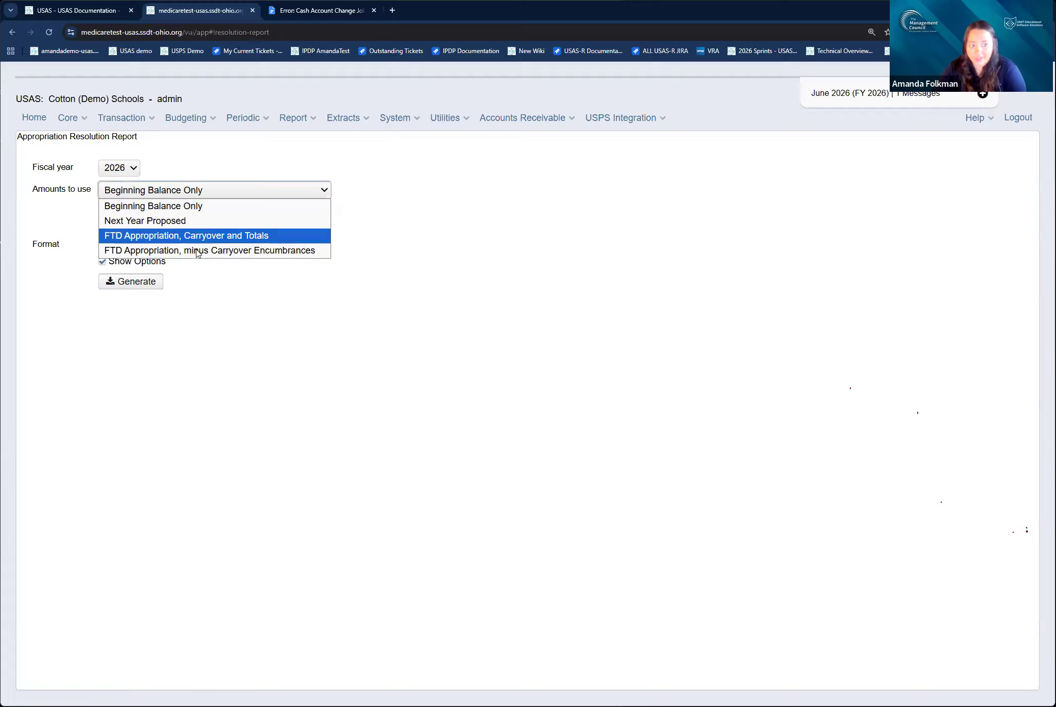
{"action": "left_click", "coordinate": [198, 237]}
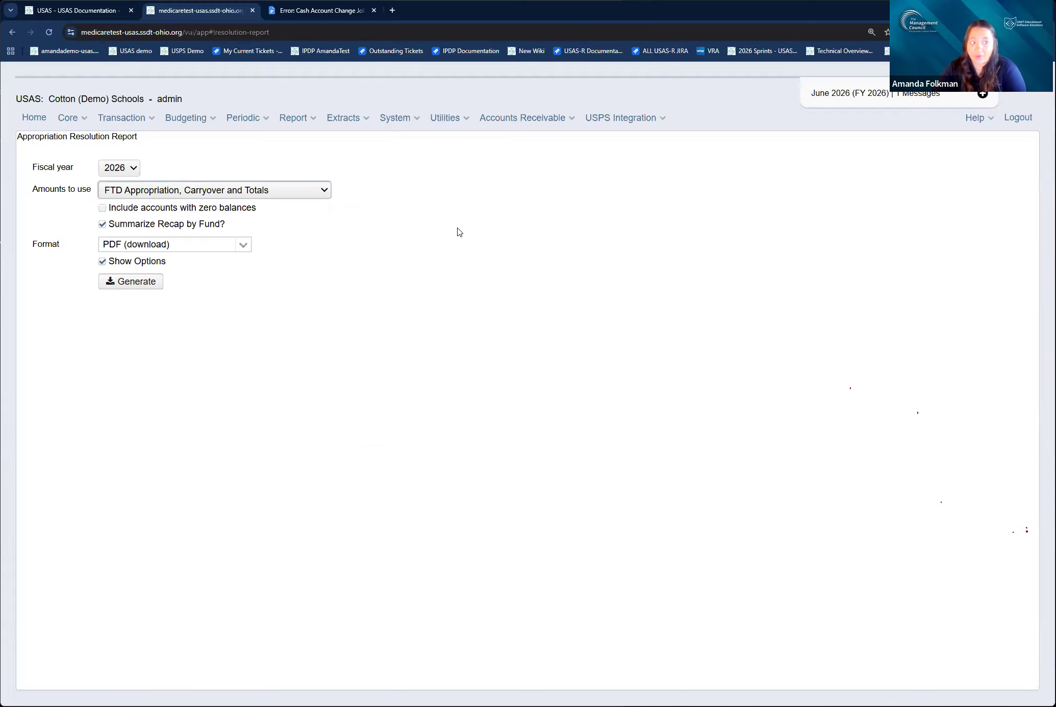
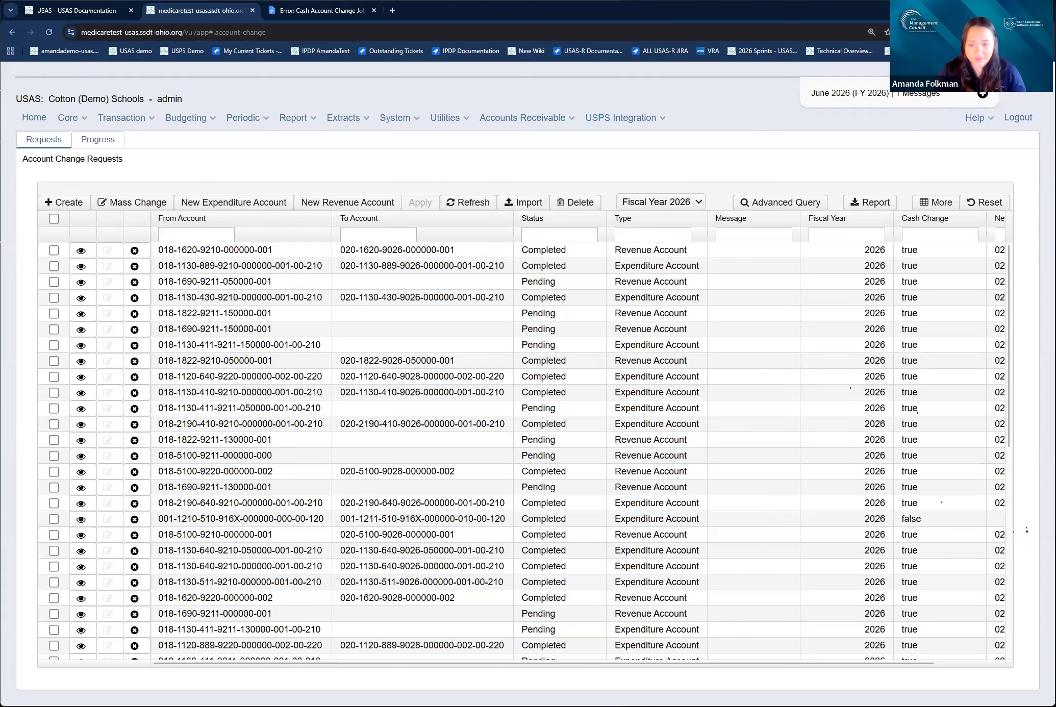
Filter the account change requests by New Cash Code 020-9027 and review their From Account codes.
{"action": "scroll", "coordinate": [943, 306], "scroll_direction": "right", "scroll_amount": 3}
{"action": "left_click", "coordinate": [942, 233]}
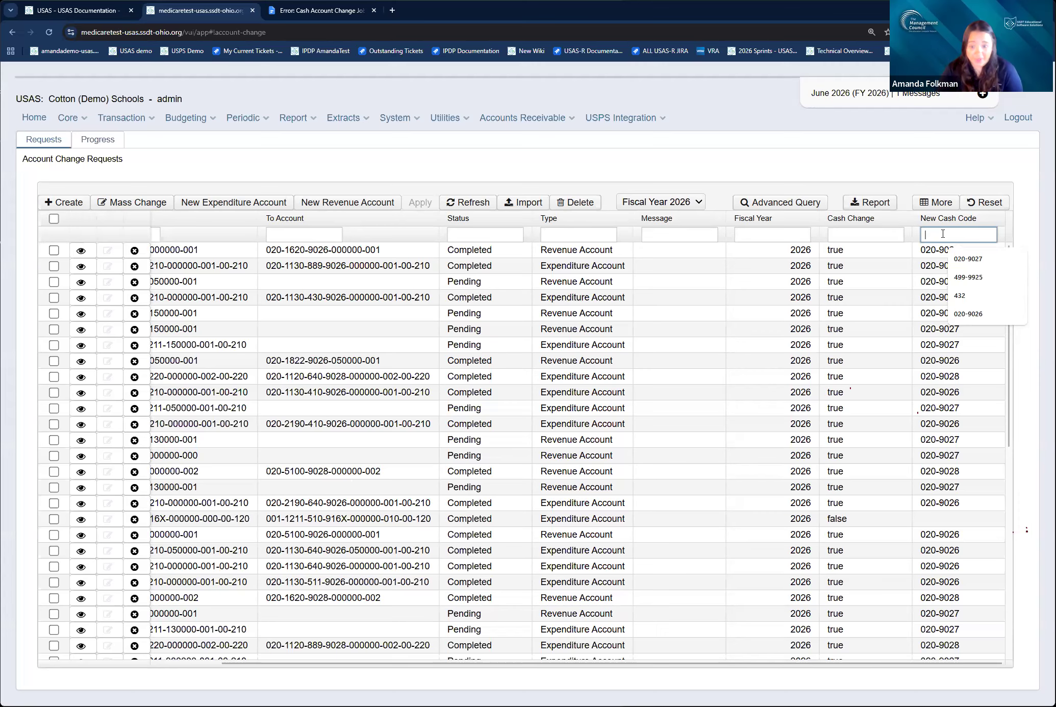
{"action": "type", "text": "020-90"}
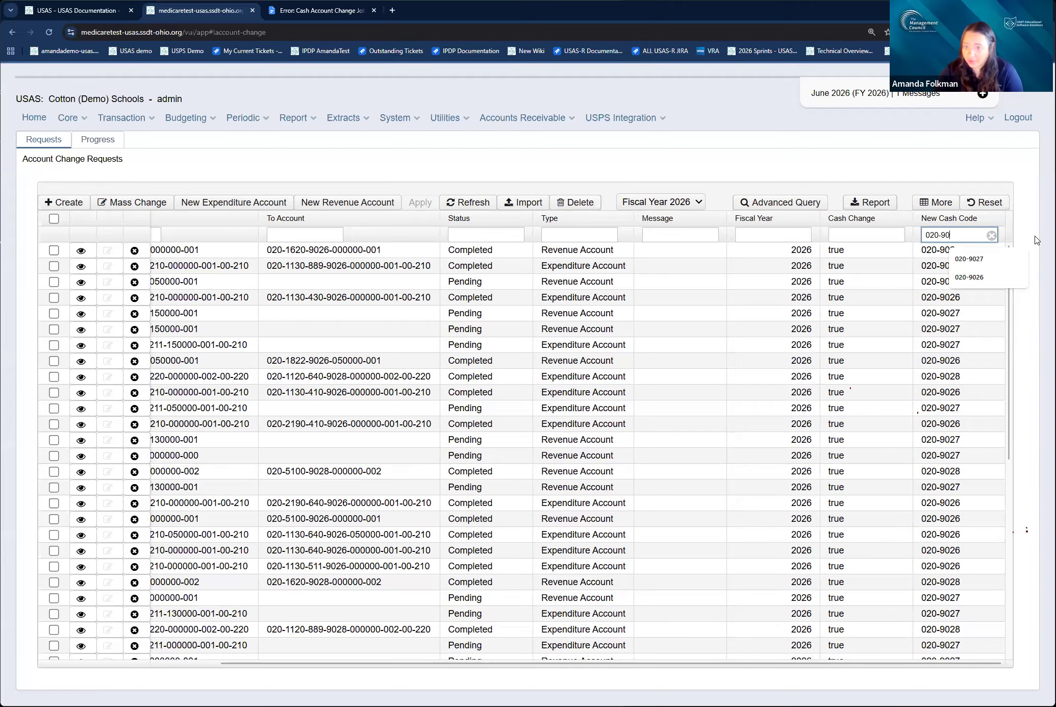
{"action": "type", "text": "27"}
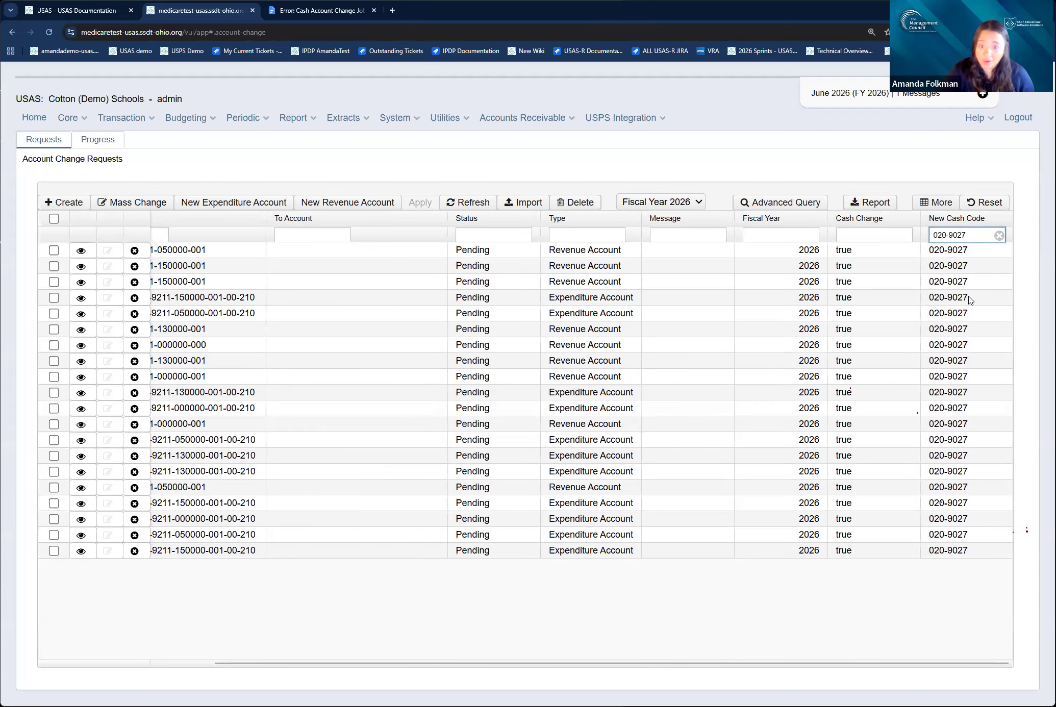
{"action": "left_click_drag", "start_coordinate": [807, 663], "coordinate": [676, 665]}
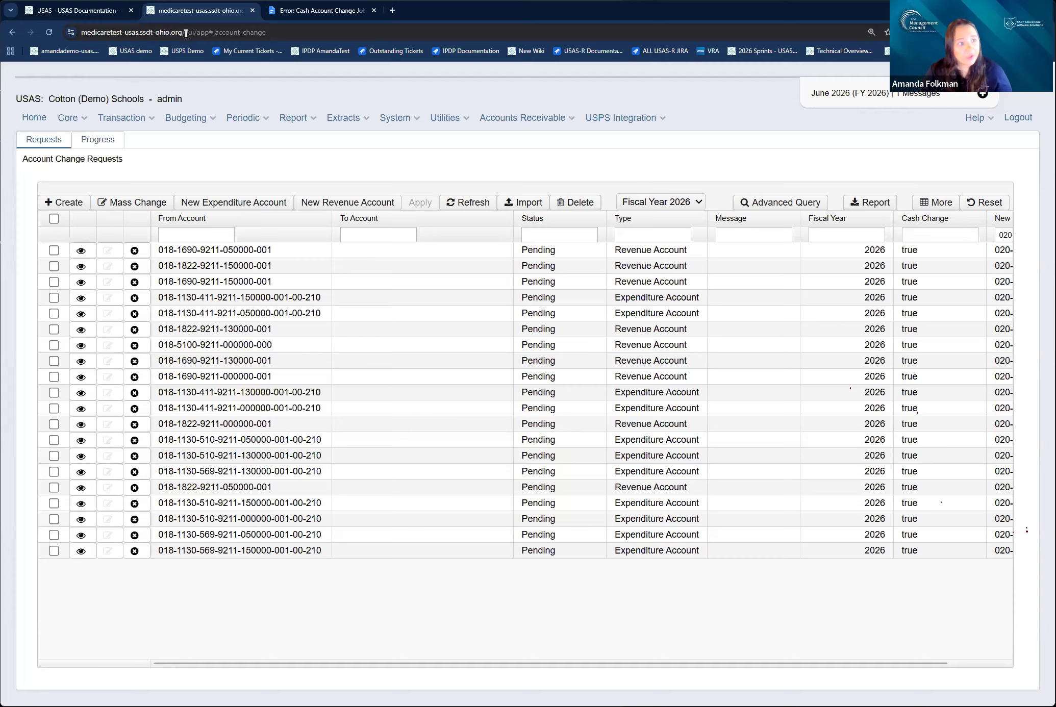
Open the same USAS site in a new browser tab and go to its Job Scheduler.
{"action": "left_click_drag", "start_coordinate": [186, 33], "coordinate": [73, 32]}
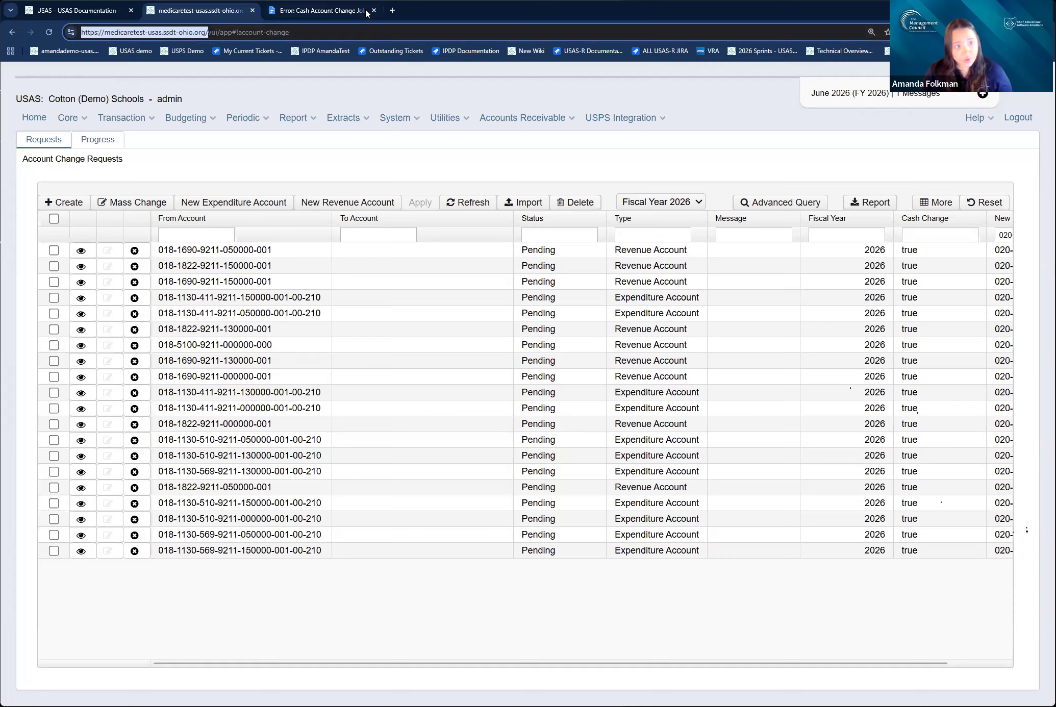
{"action": "left_click", "coordinate": [392, 10]}
{"action": "key", "text": "ctrl+v"}
{"action": "key", "text": "Return"}
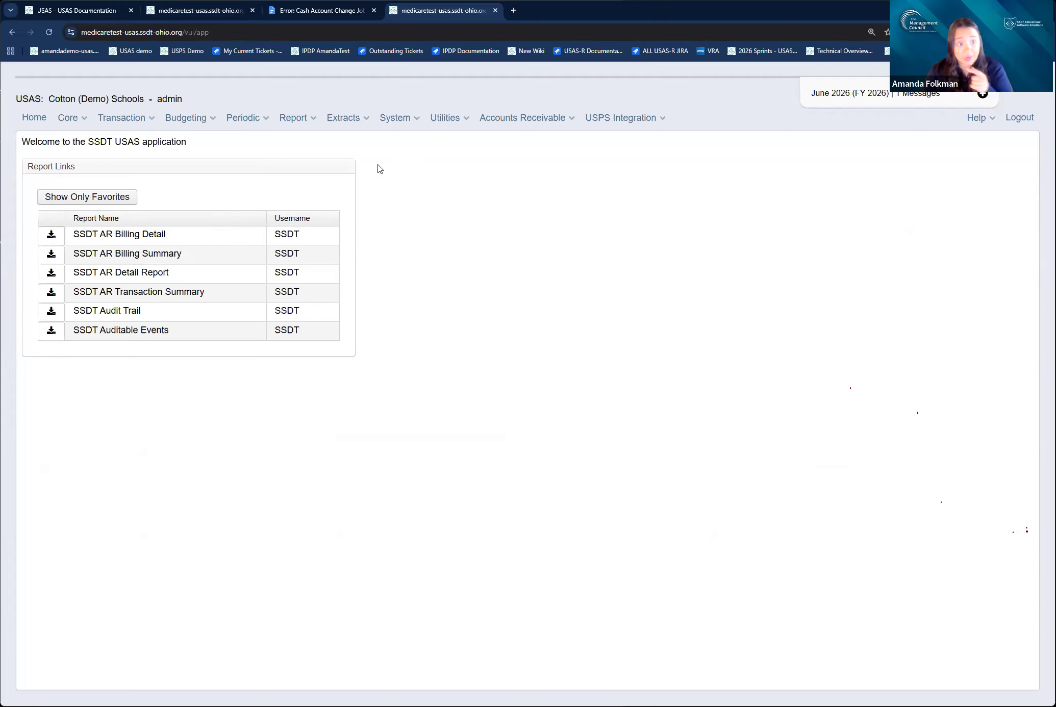
{"action": "left_click", "coordinate": [442, 123]}
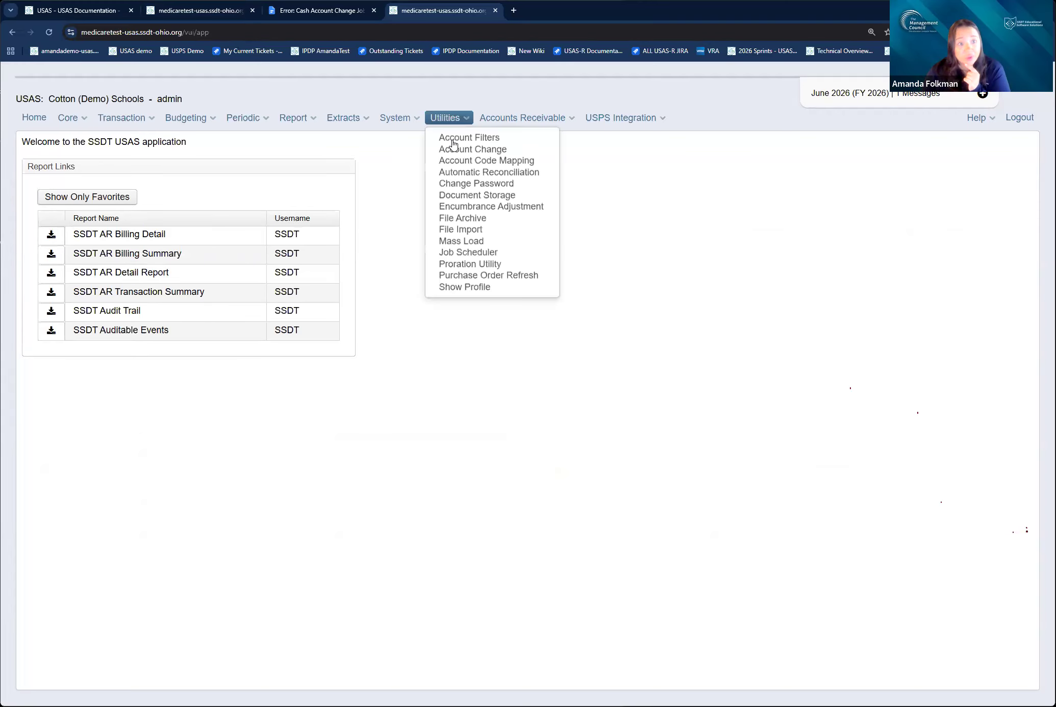
{"action": "left_click", "coordinate": [469, 253]}
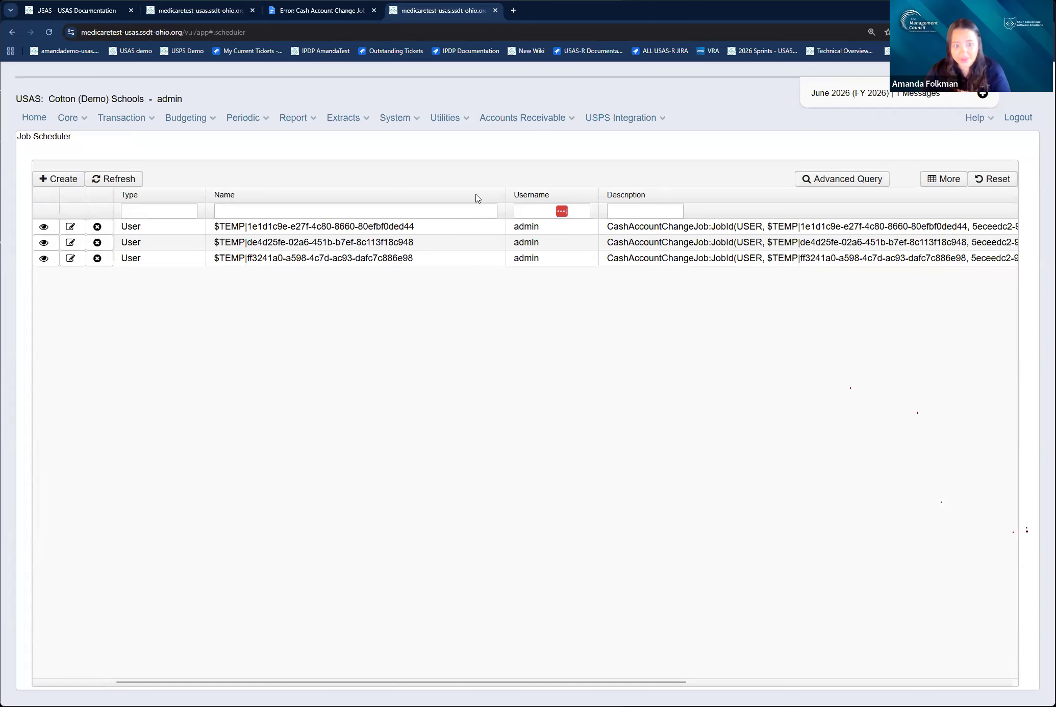
Narrow the Name and Username columns and check the Status, Last Run and Next Run of the CashAccountChangeJob entries.
{"action": "left_click_drag", "start_coordinate": [506, 193], "coordinate": [455, 193]}
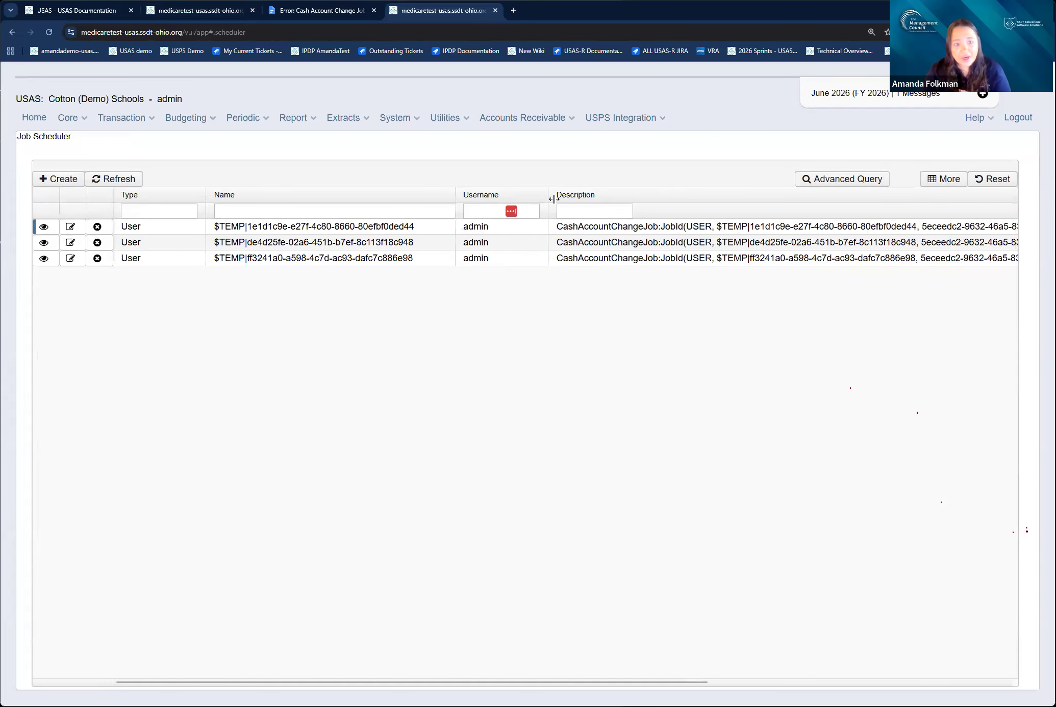
{"action": "left_click_drag", "start_coordinate": [524, 193], "coordinate": [523, 193]}
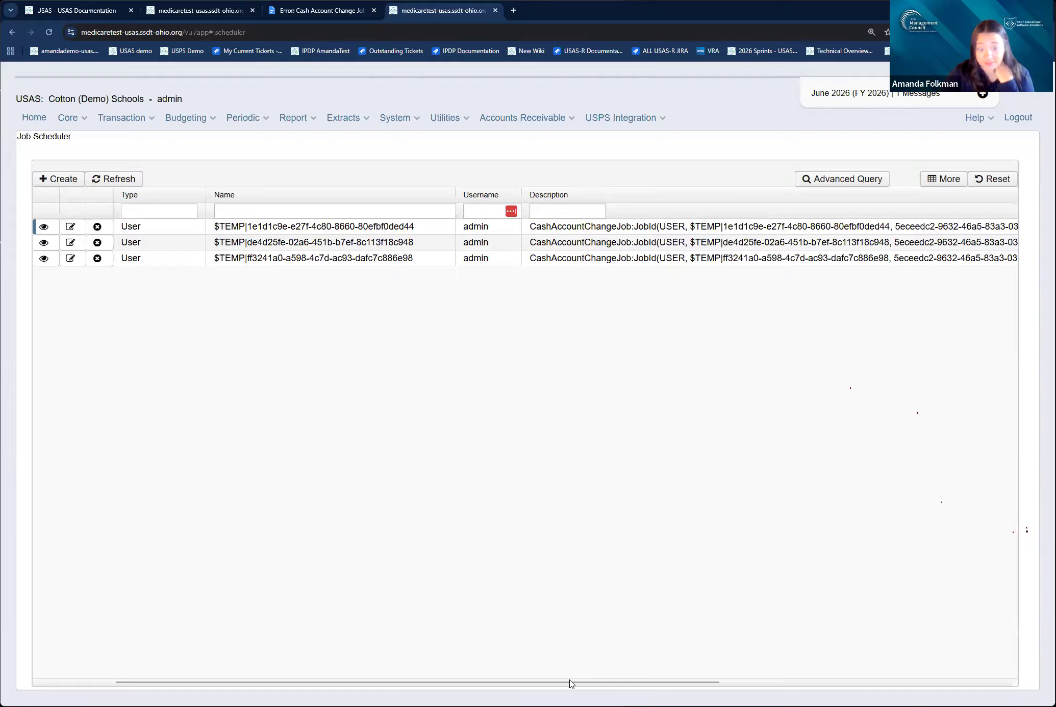
{"action": "left_click_drag", "start_coordinate": [572, 684], "coordinate": [978, 198]}
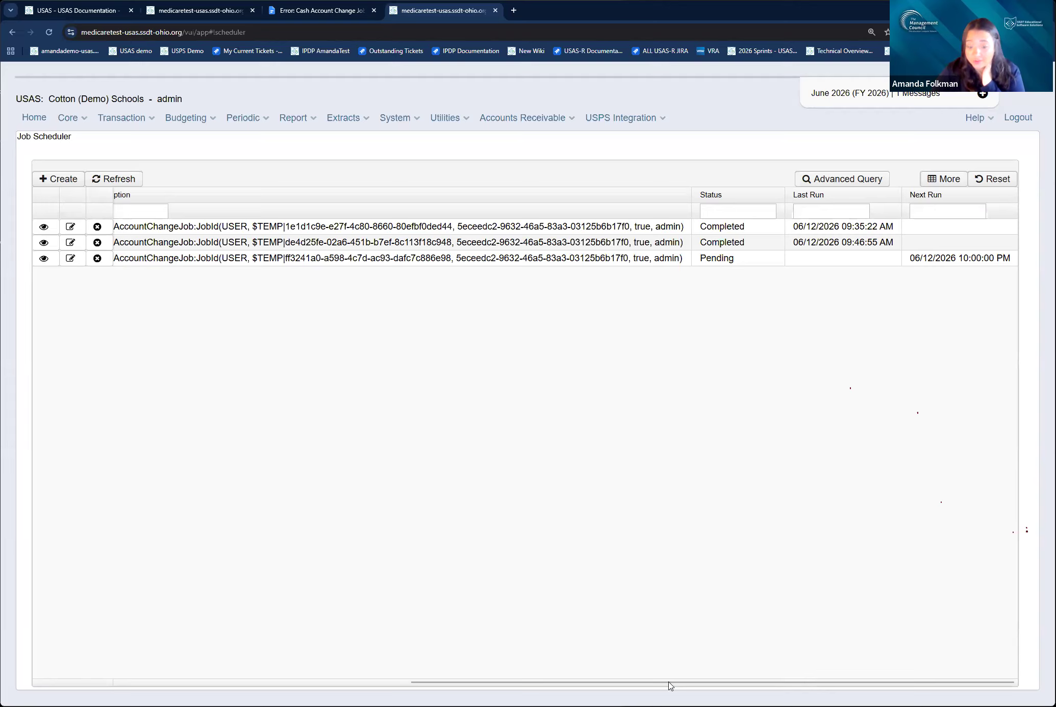
{"action": "left_click_drag", "start_coordinate": [652, 683], "coordinate": [224, 671]}
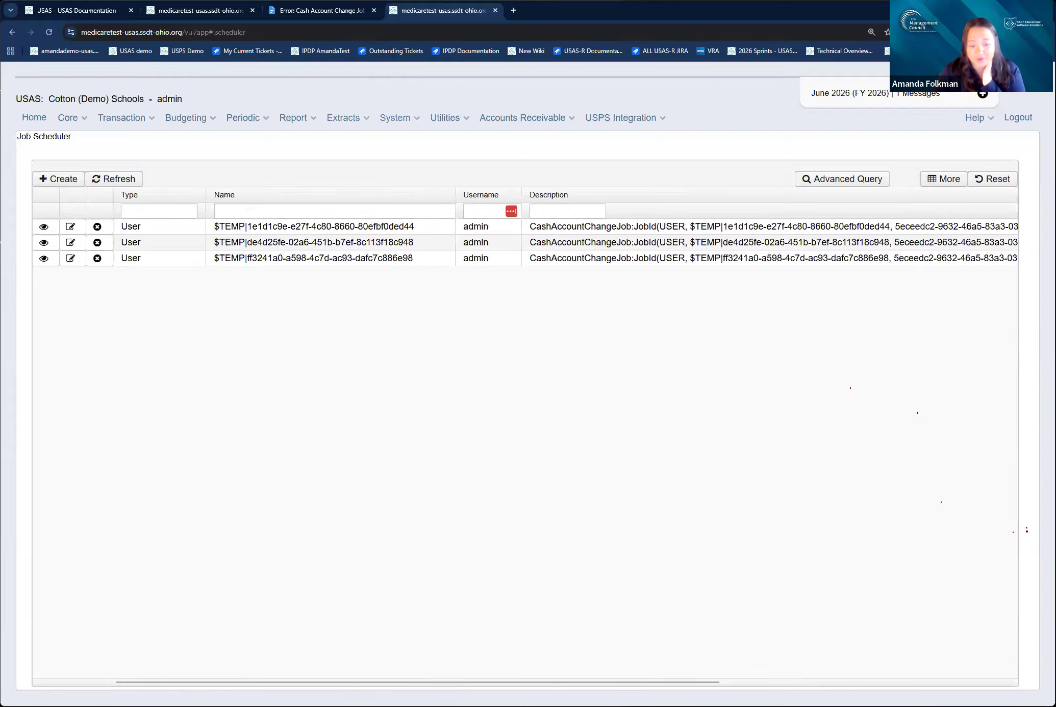
{"action": "left_click_drag", "start_coordinate": [510, 683], "coordinate": [786, 684]}
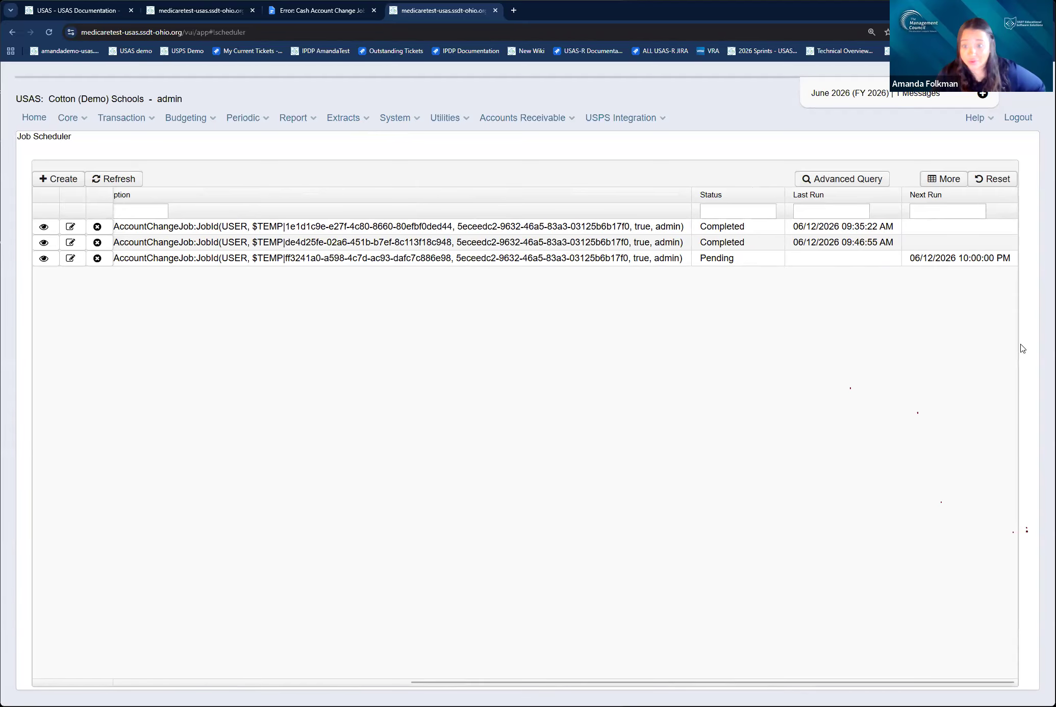
{"action": "scroll", "coordinate": [849, 686], "scroll_direction": "left", "scroll_amount": 5}
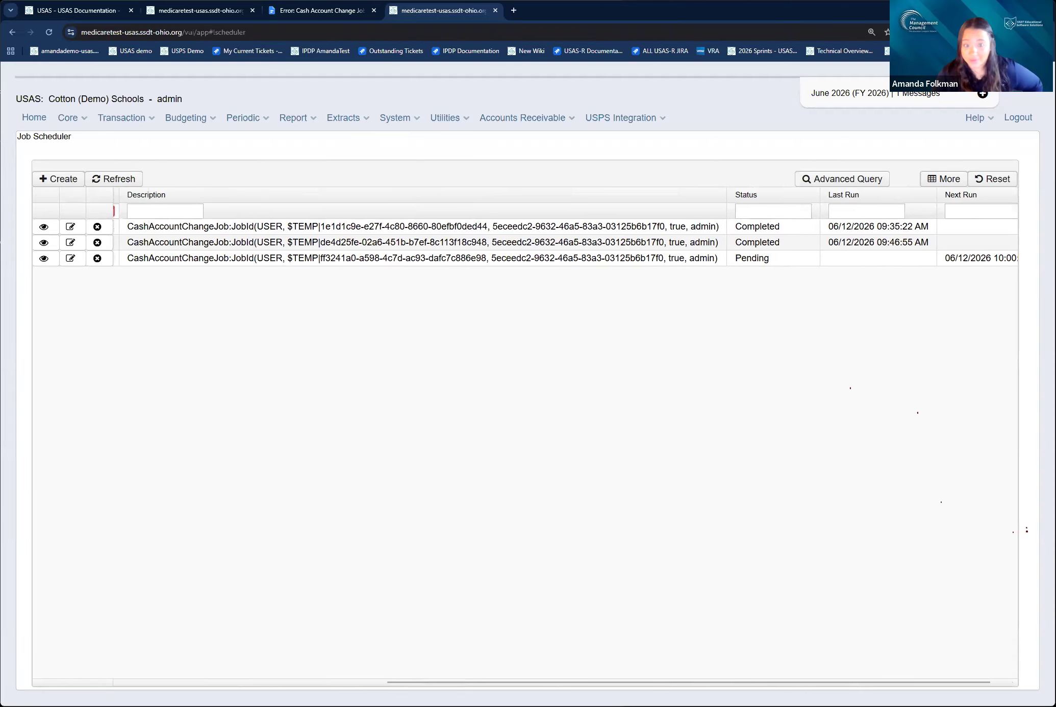
{"action": "scroll", "coordinate": [468, 683], "scroll_direction": "left", "scroll_amount": 3}
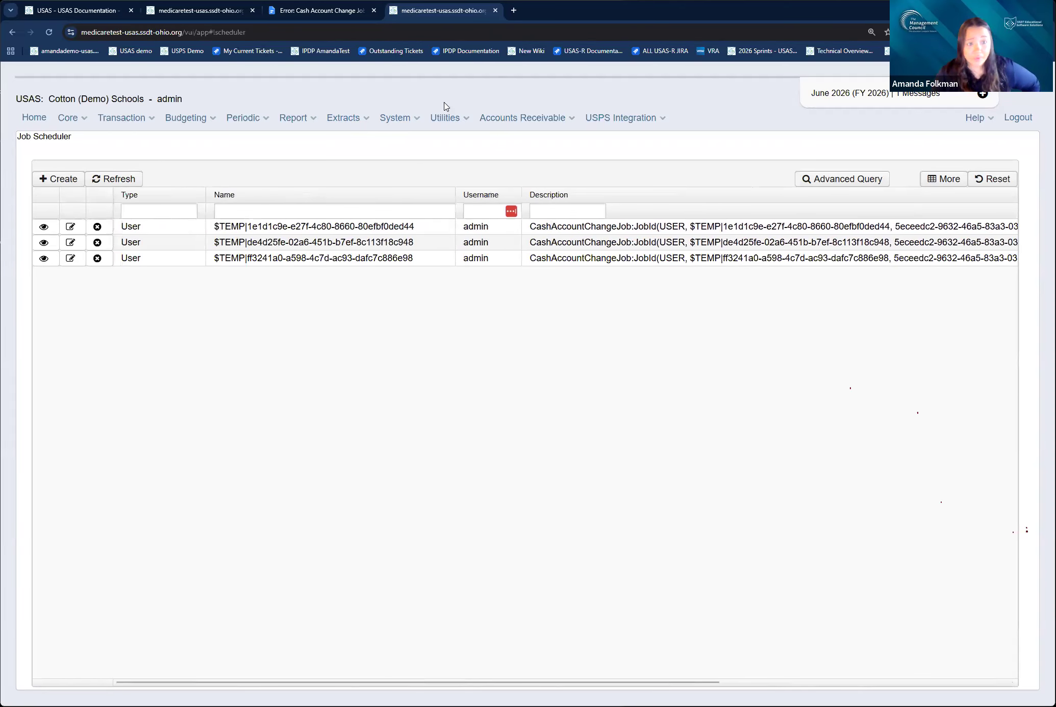
Return to the account change requests, select all requests filtered to 020-9027, and delete them, accepting the cash account change warning.
{"action": "left_click", "coordinate": [189, 11]}
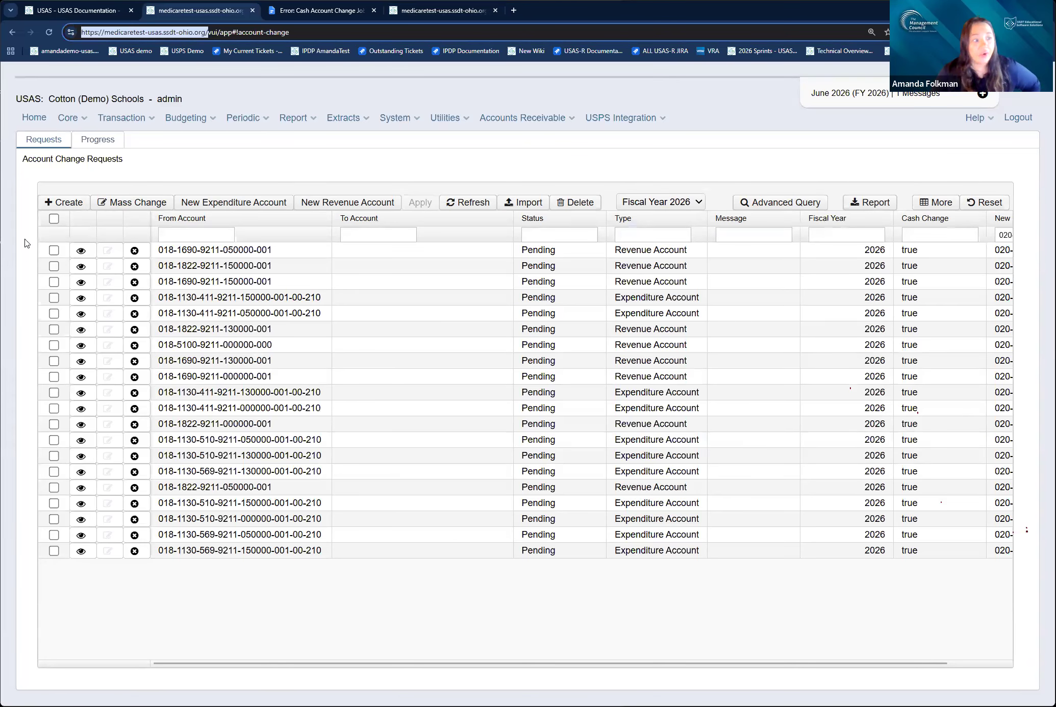
{"action": "left_click_drag", "start_coordinate": [711, 663], "coordinate": [916, 677]}
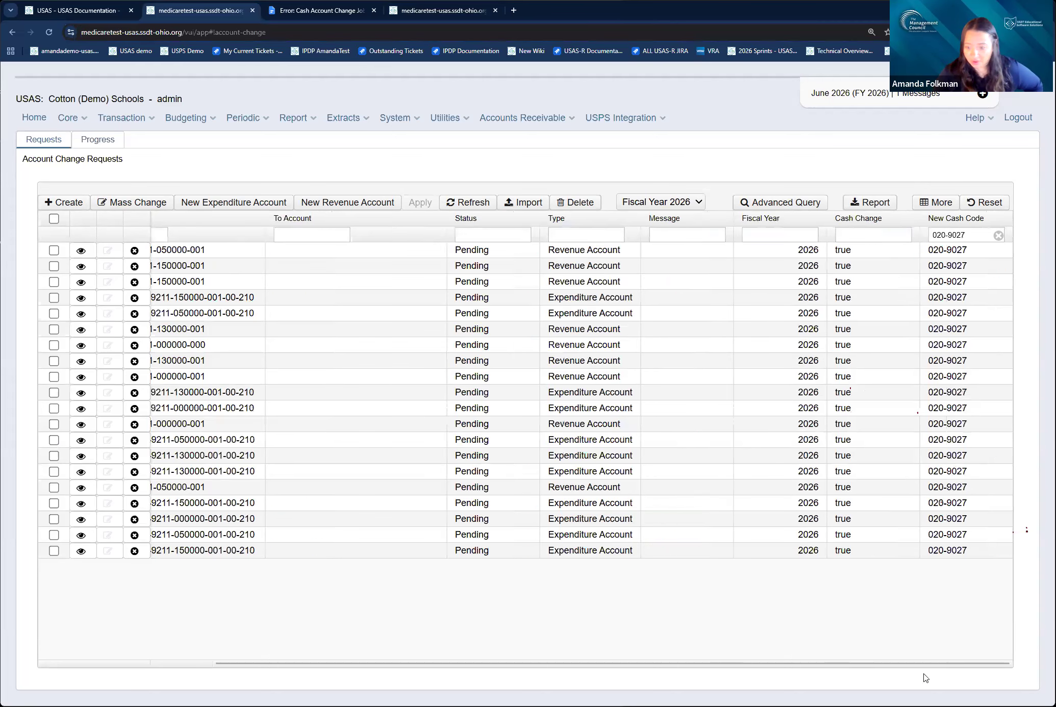
{"action": "left_click_drag", "start_coordinate": [901, 668], "coordinate": [719, 668]}
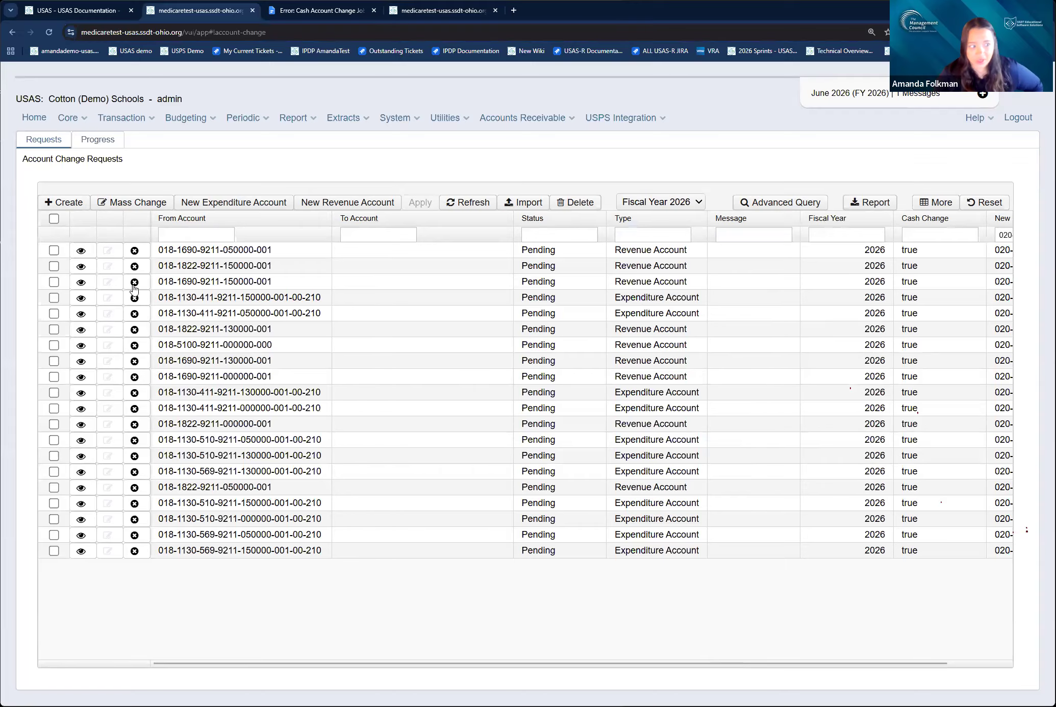
{"action": "left_click", "coordinate": [54, 219]}
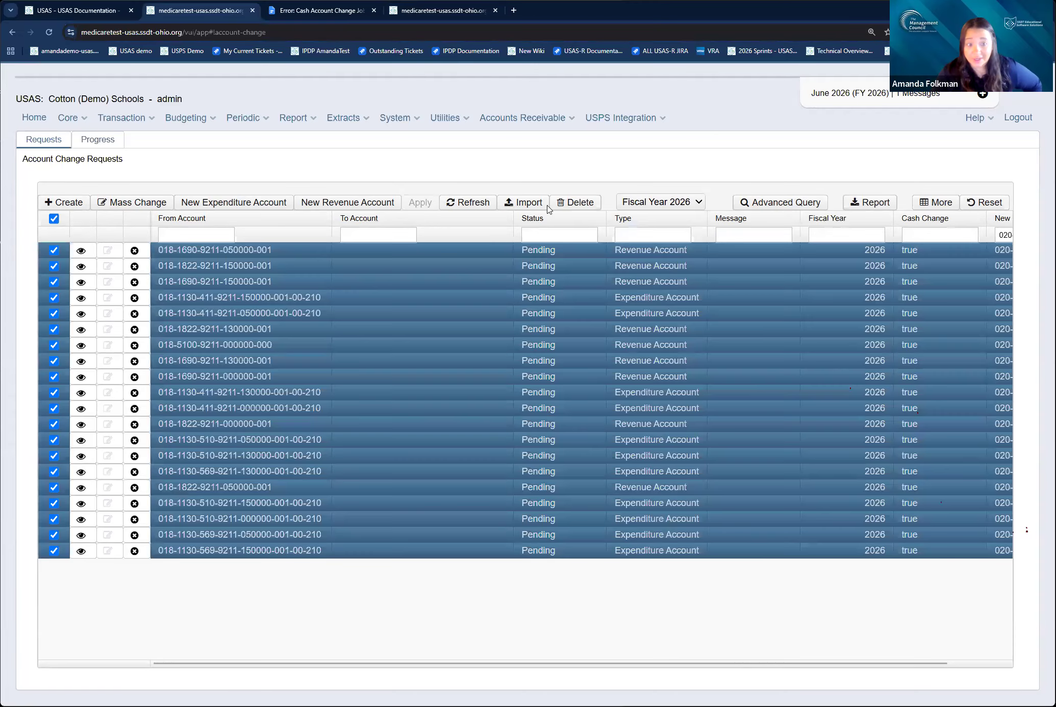
{"action": "left_click", "coordinate": [572, 206]}
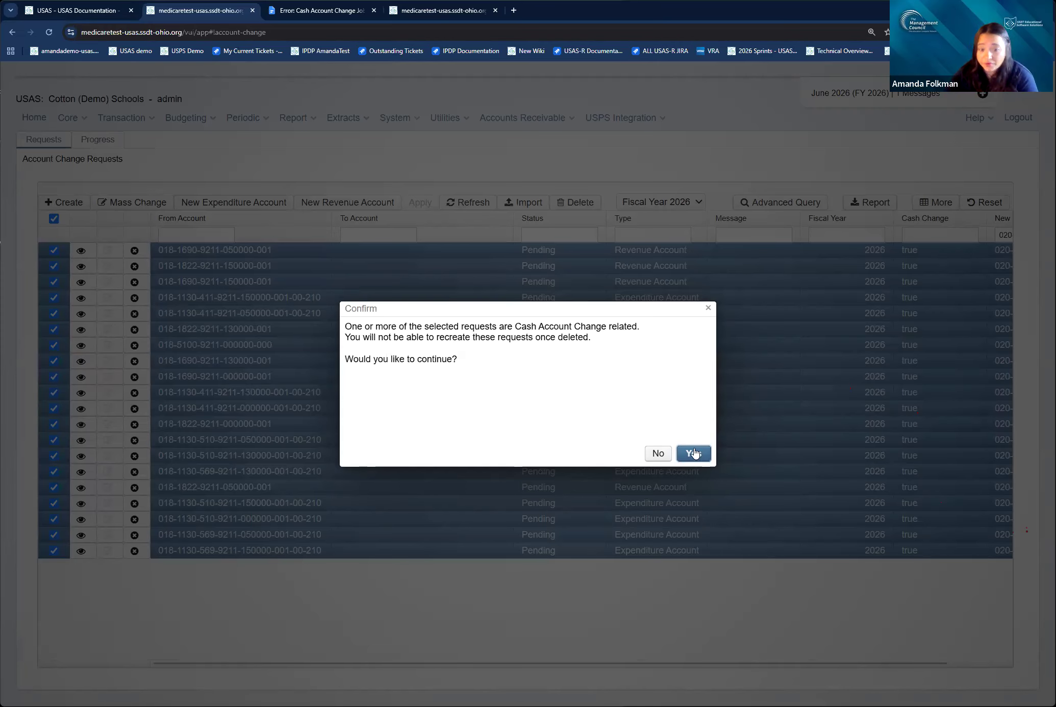
{"action": "key", "text": "Return"}
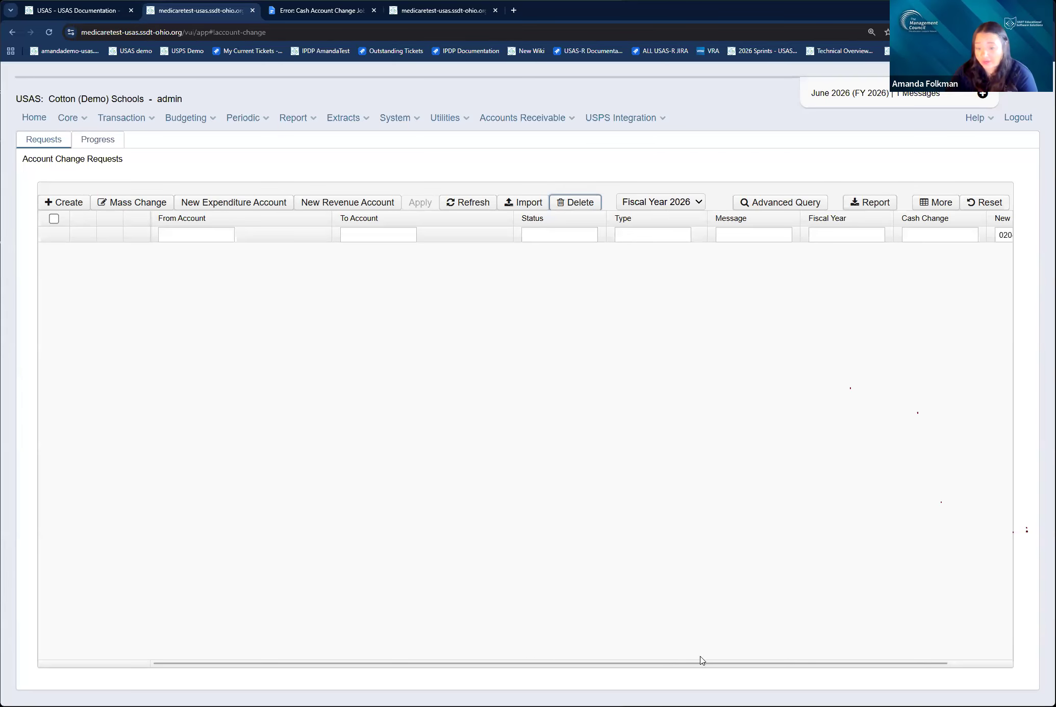
Clear the New Cash Code filter to list all account change requests again.
{"action": "left_click", "coordinate": [972, 655]}
{"action": "left_click", "coordinate": [972, 658]}
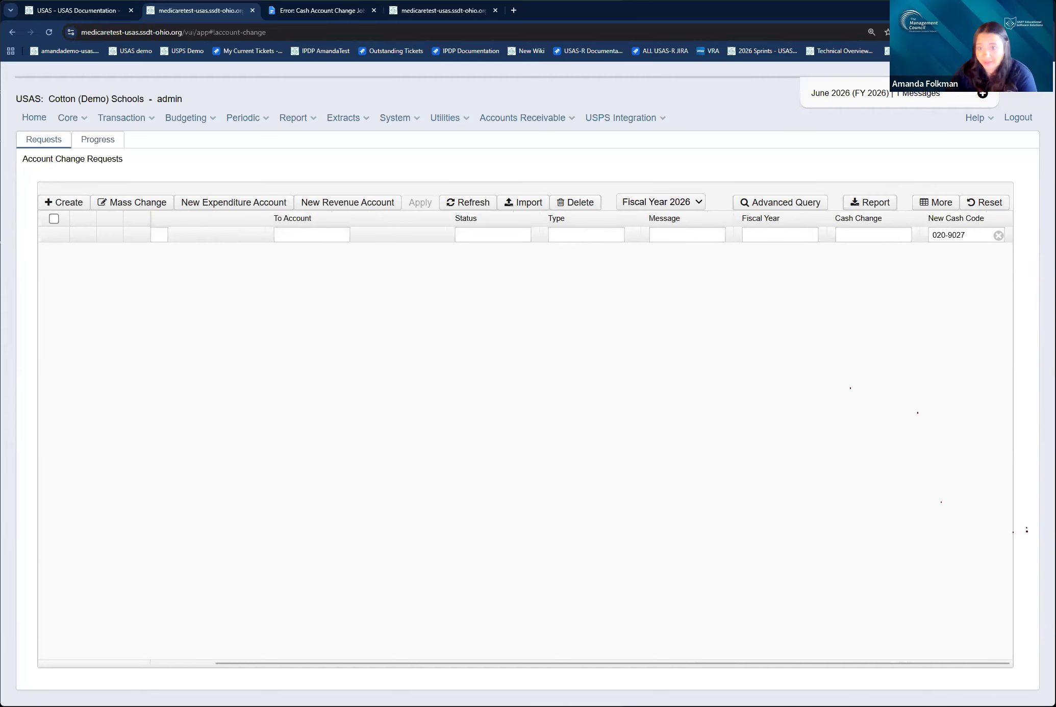
{"action": "left_click", "coordinate": [997, 235]}
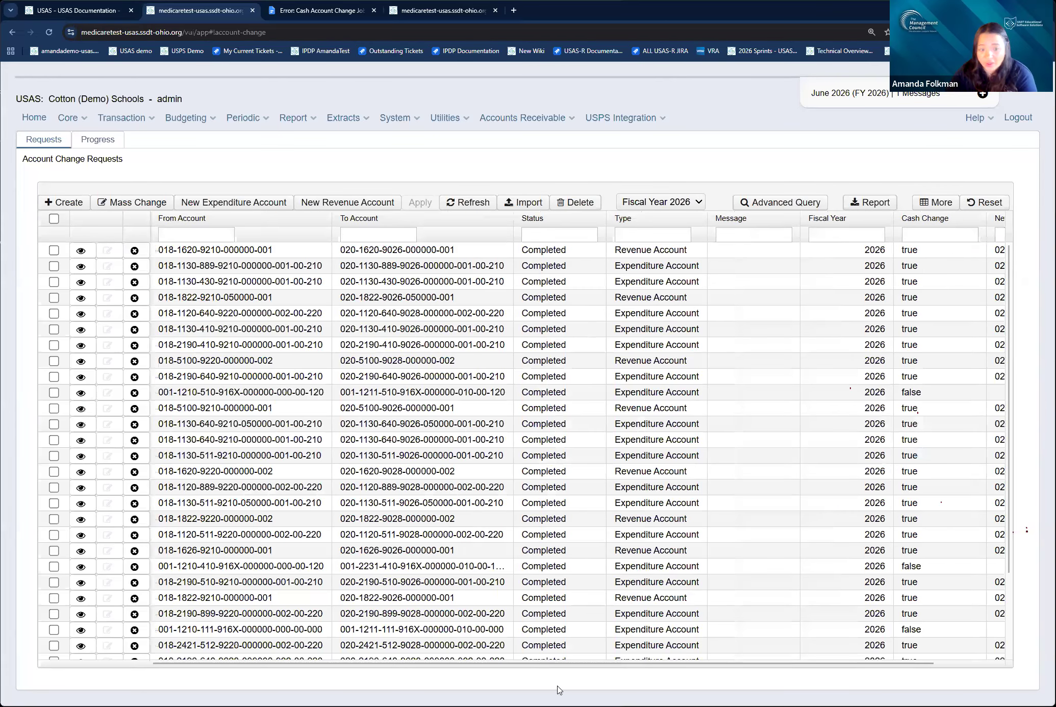
Go to the core accounts and open the list of cash accounts.
{"action": "left_click", "coordinate": [68, 120]}
{"action": "left_click", "coordinate": [79, 138]}
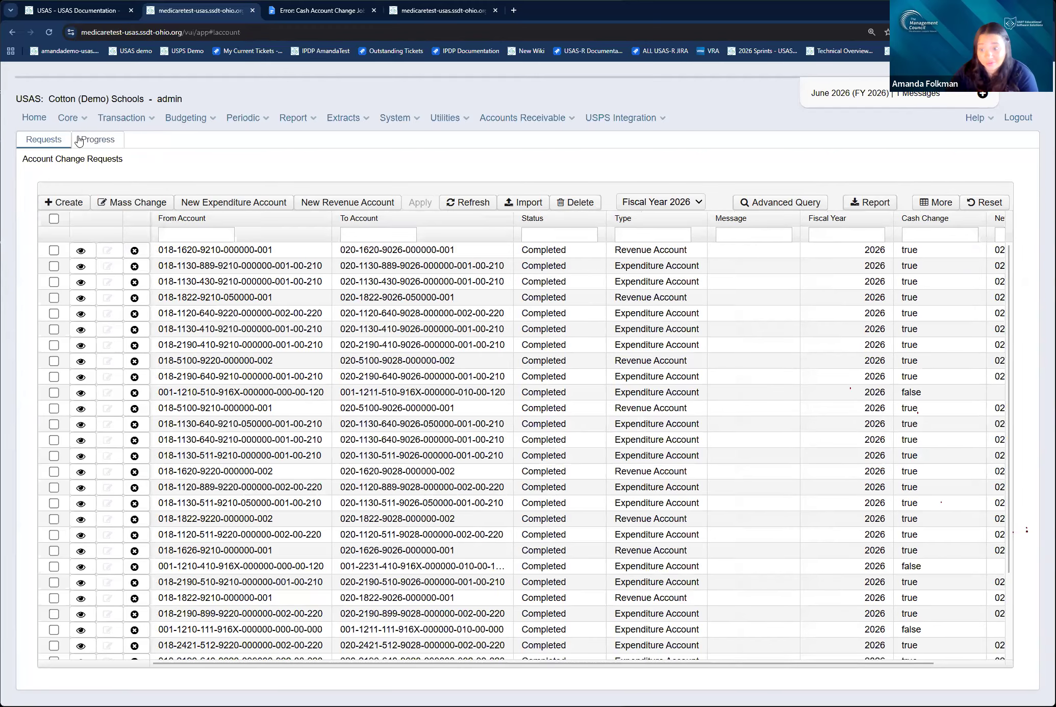
{"action": "left_click", "coordinate": [83, 145]}
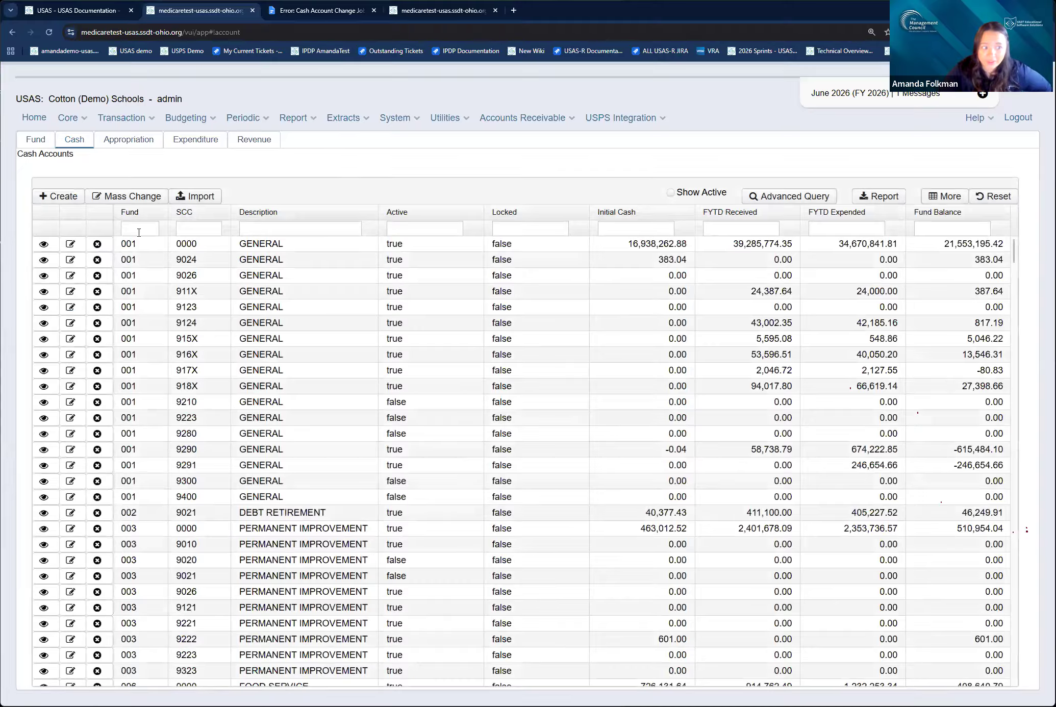
Filter the cash accounts to fund 020 and SCC 9027, delete that account with confirmation, and clear both filters.
{"action": "left_click", "coordinate": [138, 230]}
{"action": "type", "text": "020"}
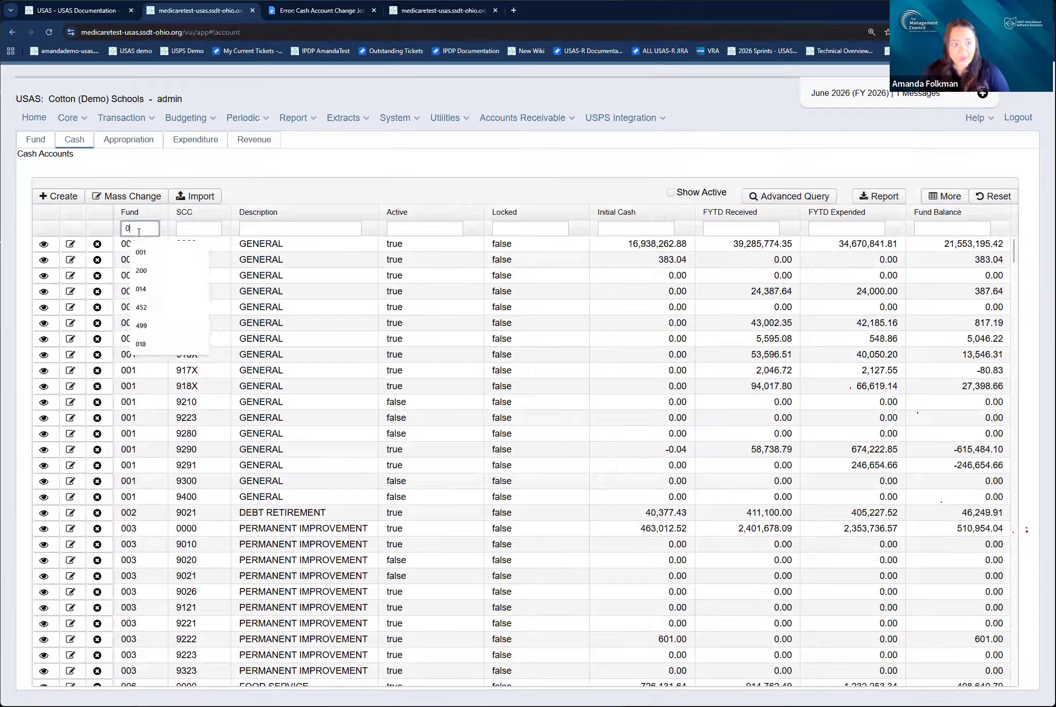
{"action": "left_click", "coordinate": [188, 228]}
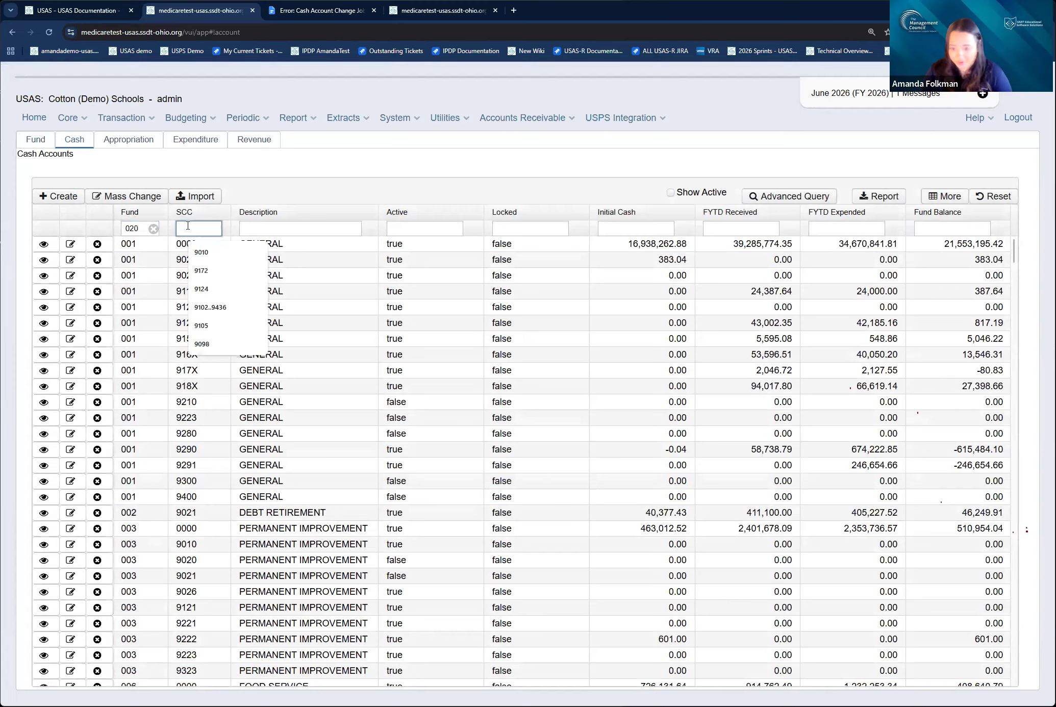
{"action": "type", "text": "90"}
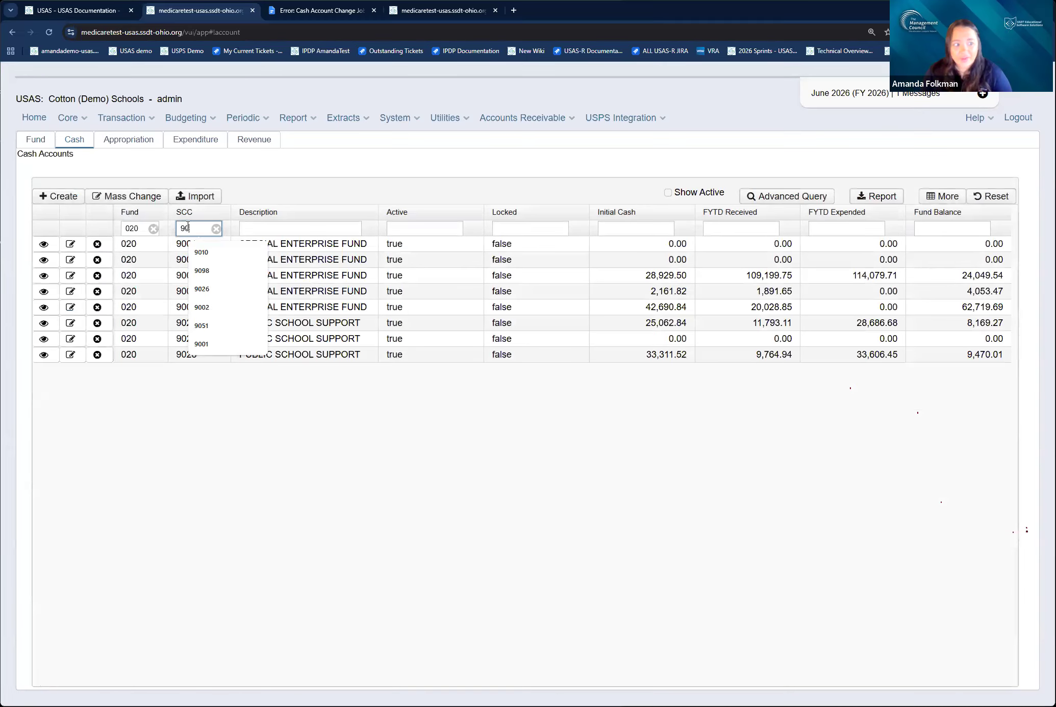
{"action": "type", "text": "27"}
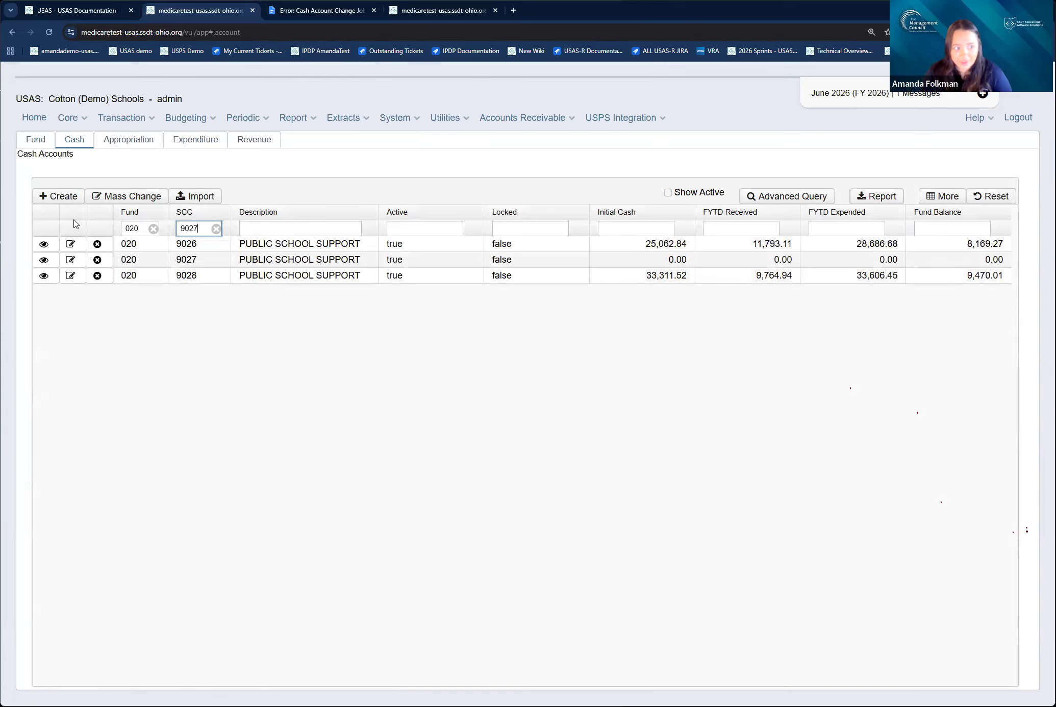
{"action": "left_click", "coordinate": [97, 244]}
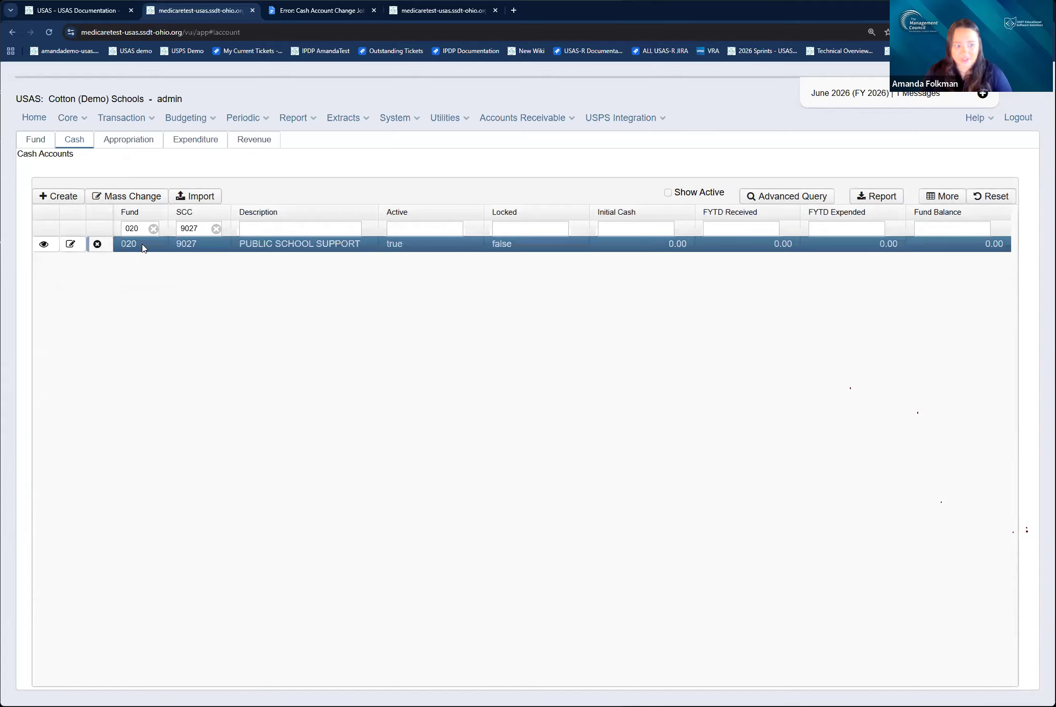
{"action": "left_click", "coordinate": [605, 419]}
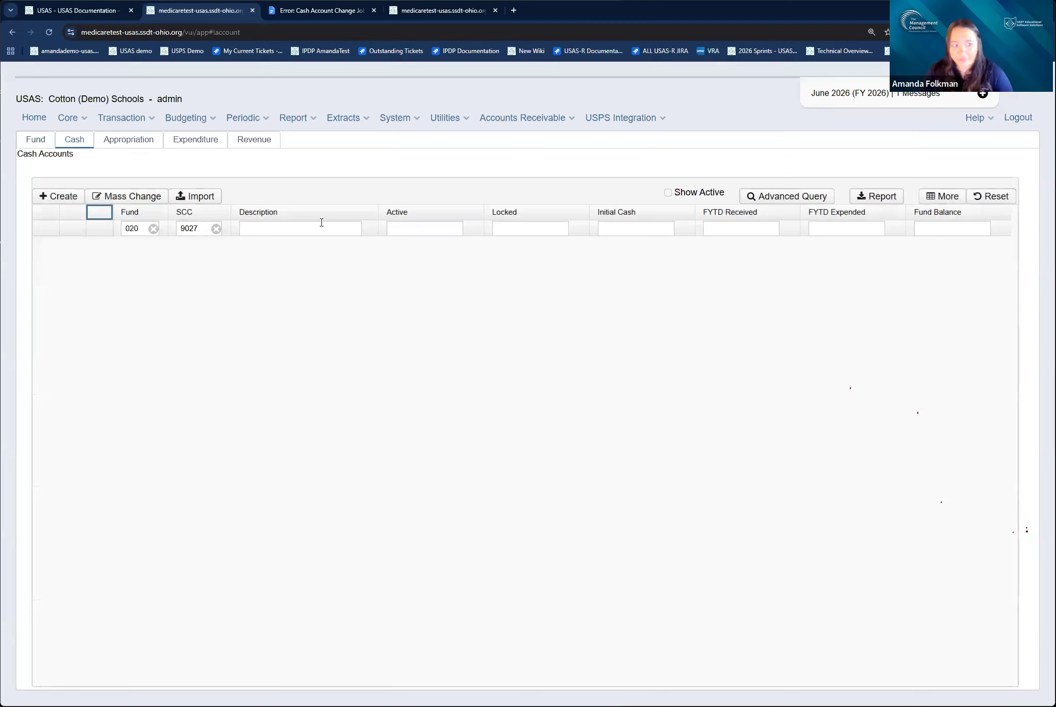
{"action": "left_click", "coordinate": [215, 229]}
{"action": "left_click", "coordinate": [153, 229]}
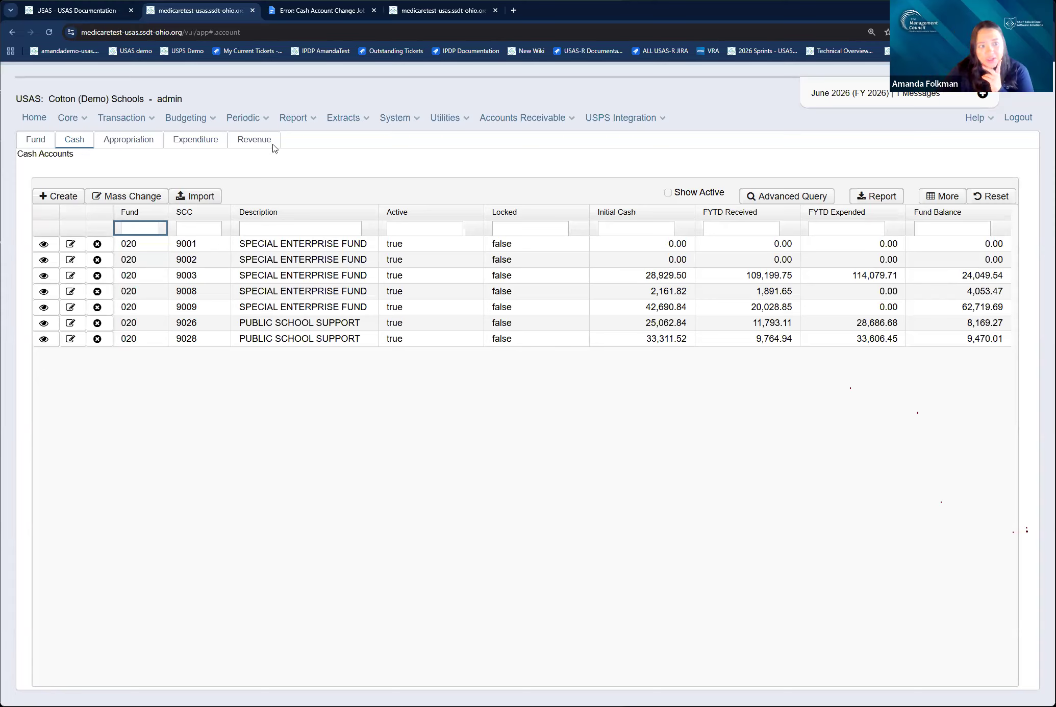
Go to the account change utility and start a Cash account change request from 300-0000 - DISTRICT MANAGED ACTIVITY.
{"action": "left_click", "coordinate": [449, 119]}
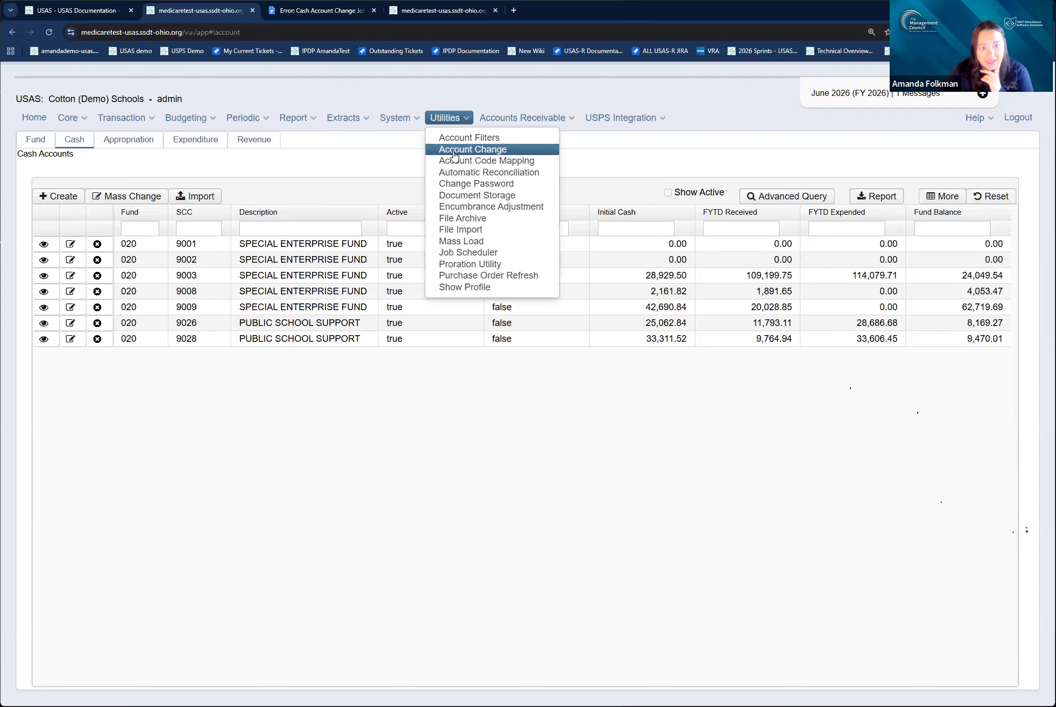
{"action": "left_click", "coordinate": [444, 150]}
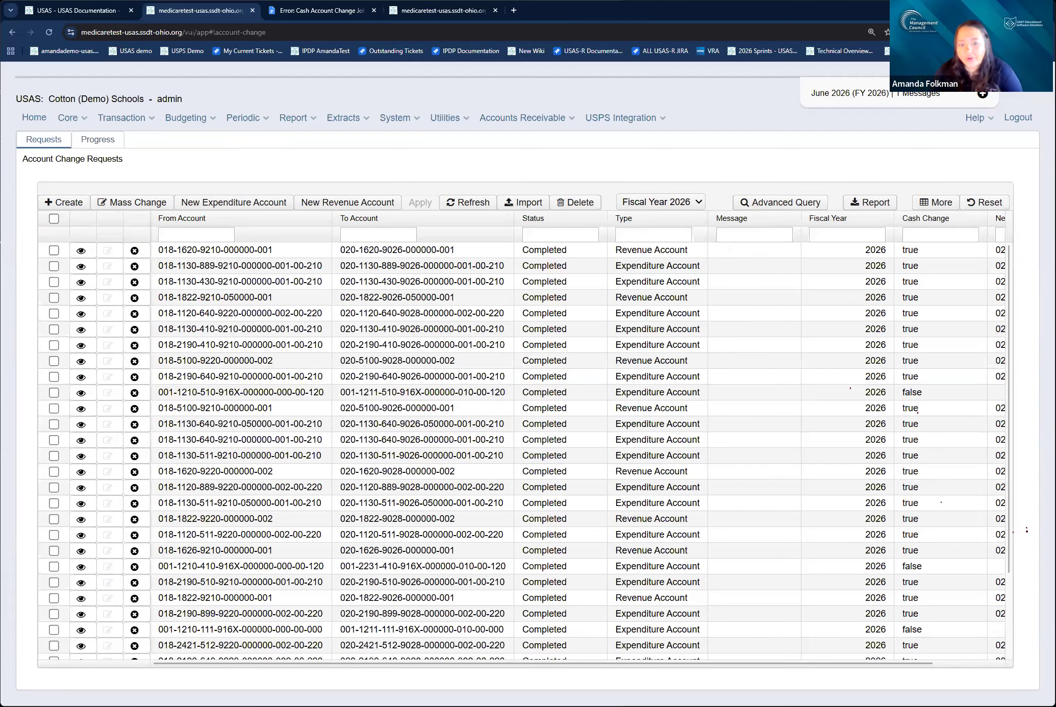
{"action": "left_click", "coordinate": [63, 203]}
{"action": "left_click", "coordinate": [80, 134]}
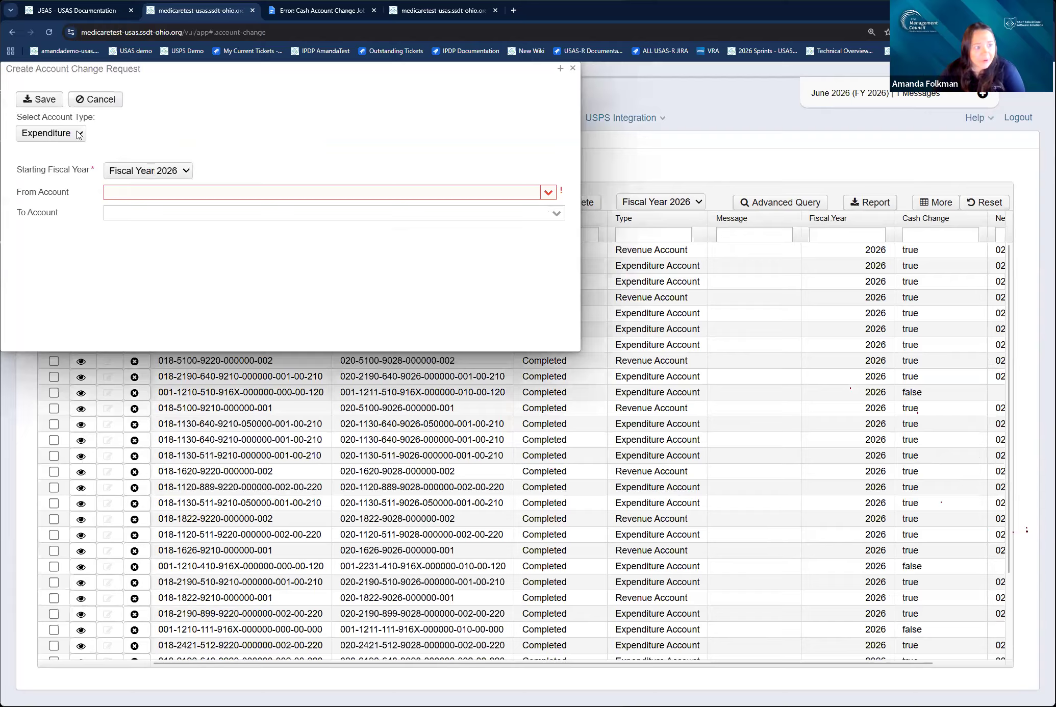
{"action": "left_click", "coordinate": [90, 179]}
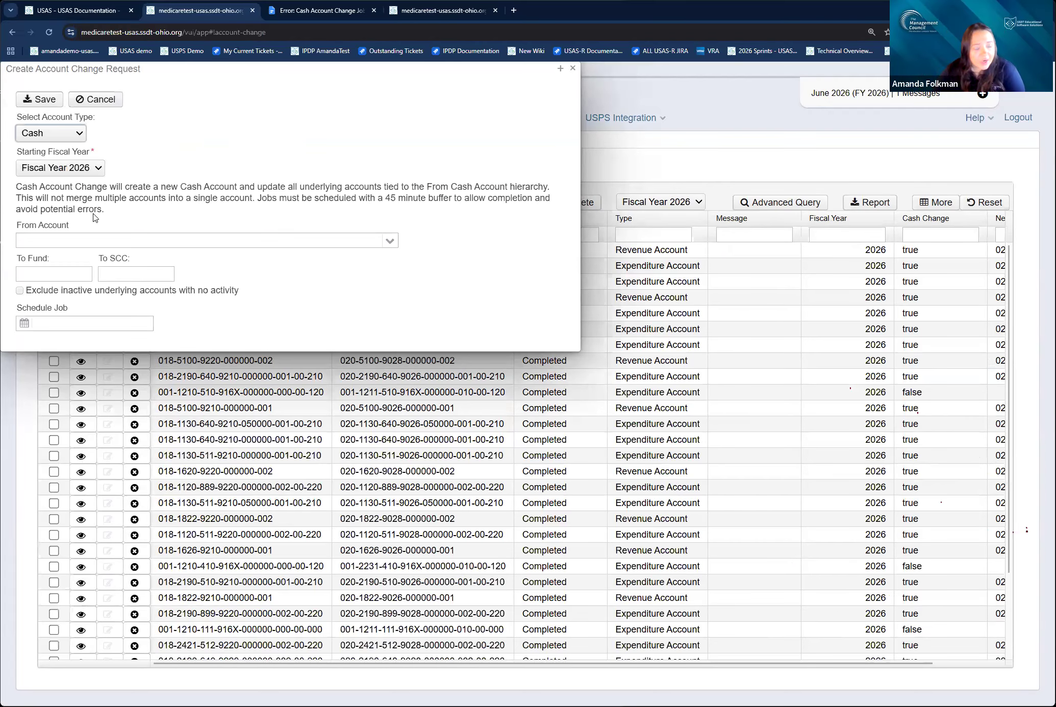
{"action": "left_click", "coordinate": [95, 239]}
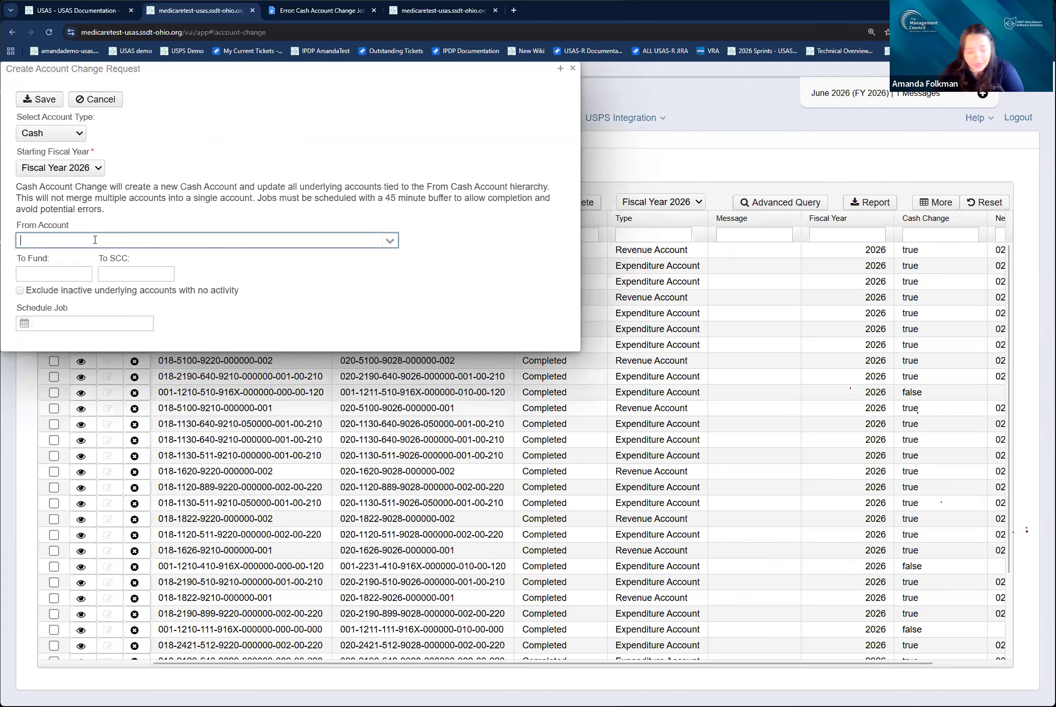
{"action": "type", "text": "300-"}
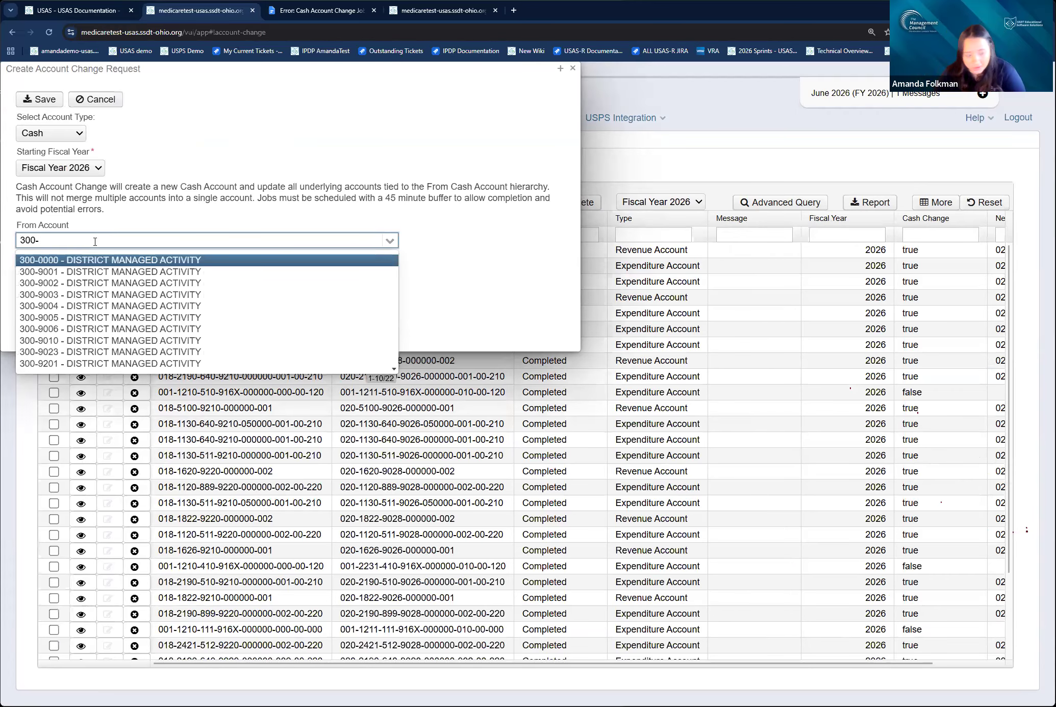
{"action": "type", "text": "0000"}
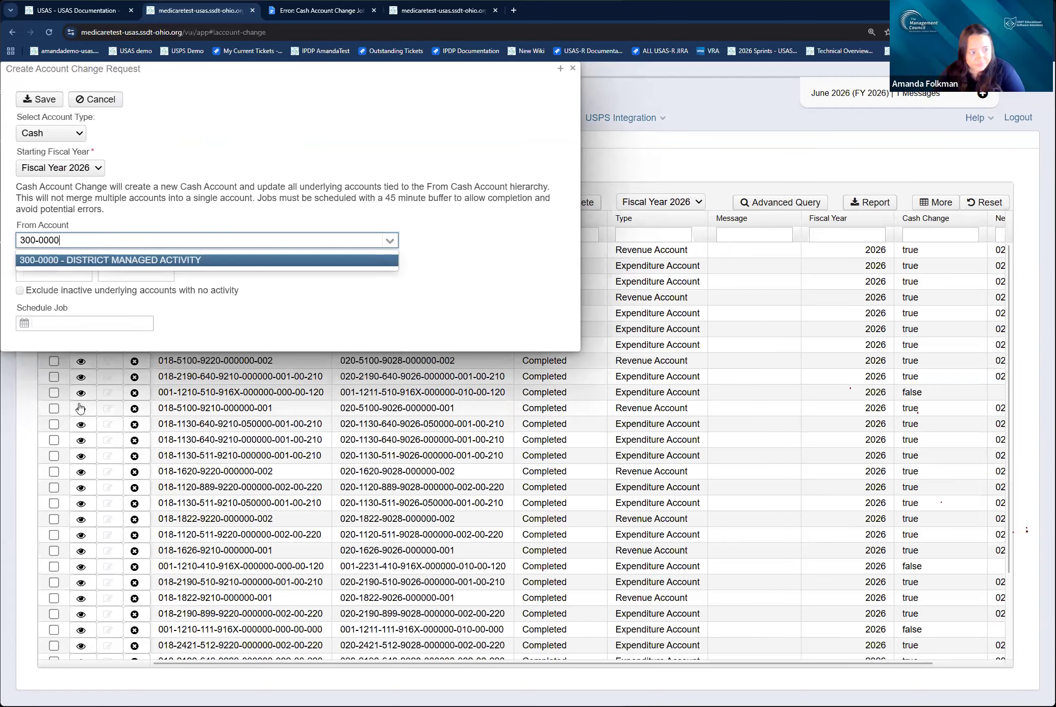
{"action": "left_click", "coordinate": [56, 261]}
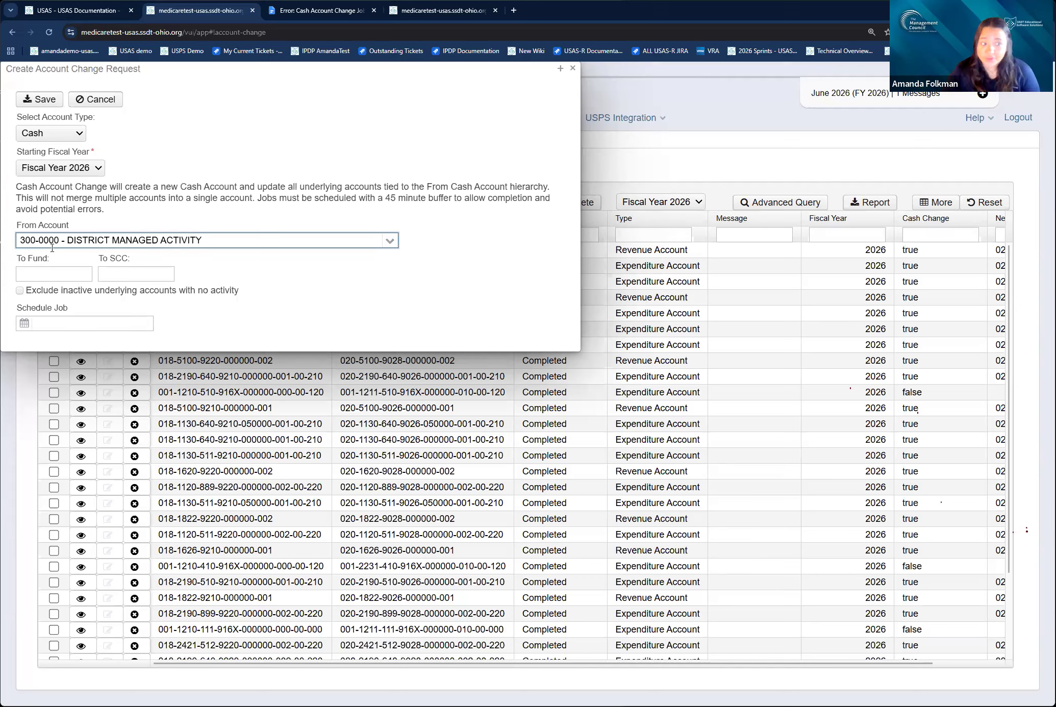
Set the request's target to fund 020 and SCC 9030, exclude inactive underlying accounts with no activity, and try to save it.
{"action": "left_click", "coordinate": [55, 272]}
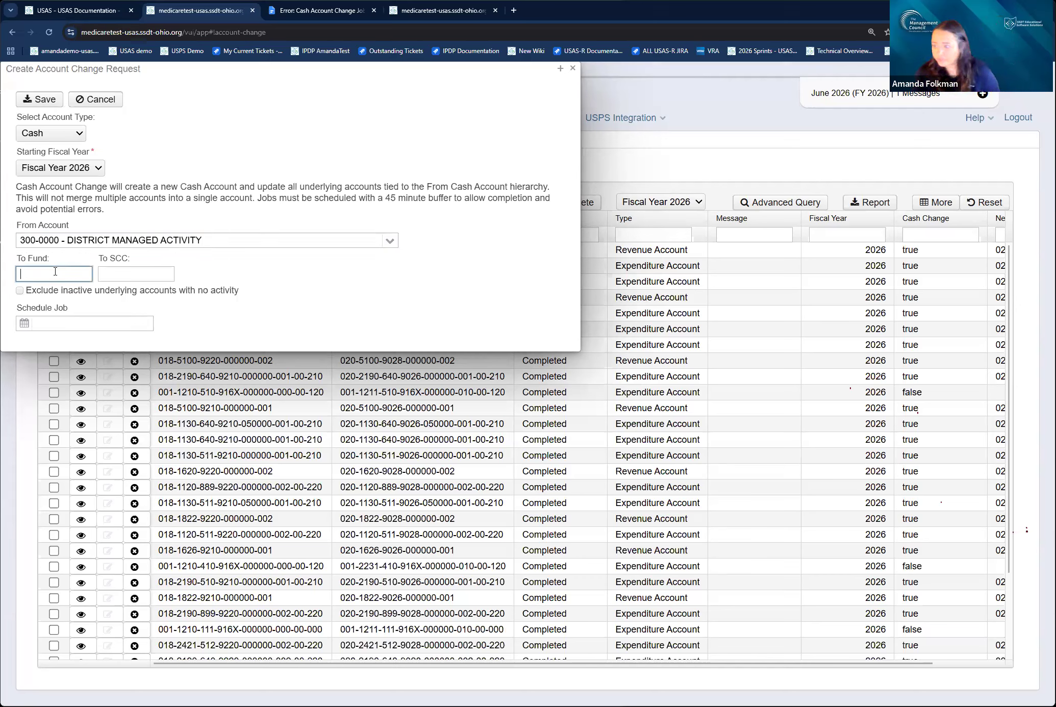
{"action": "type", "text": "020"}
{"action": "key", "text": "Tab"}
{"action": "type", "text": "9030"}
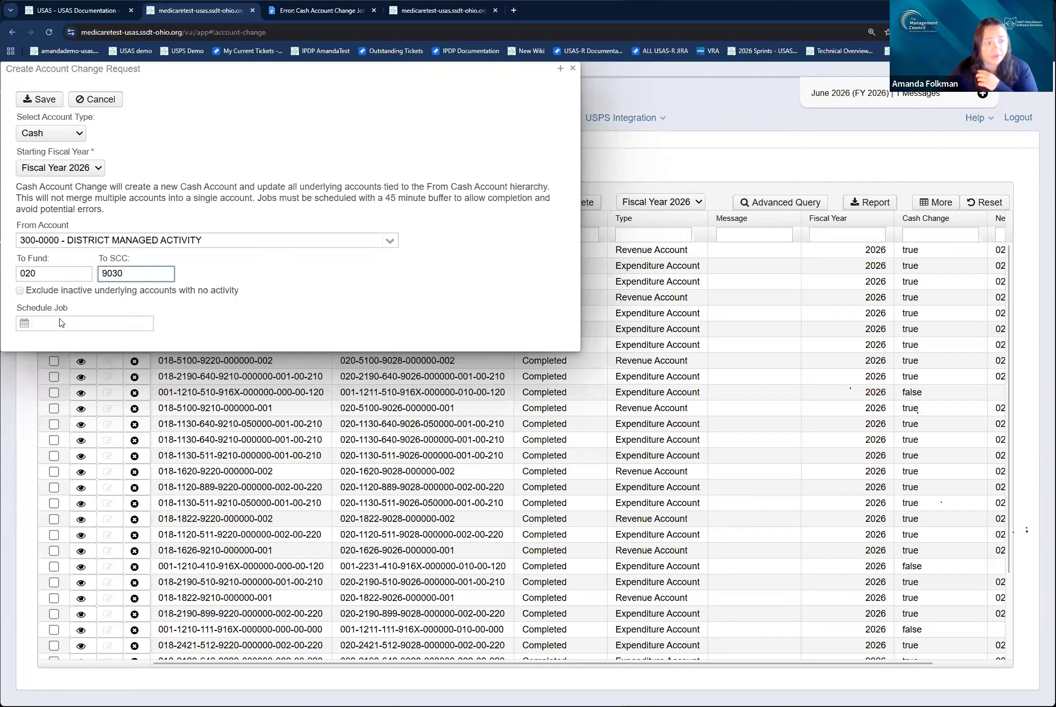
{"action": "left_click", "coordinate": [20, 292]}
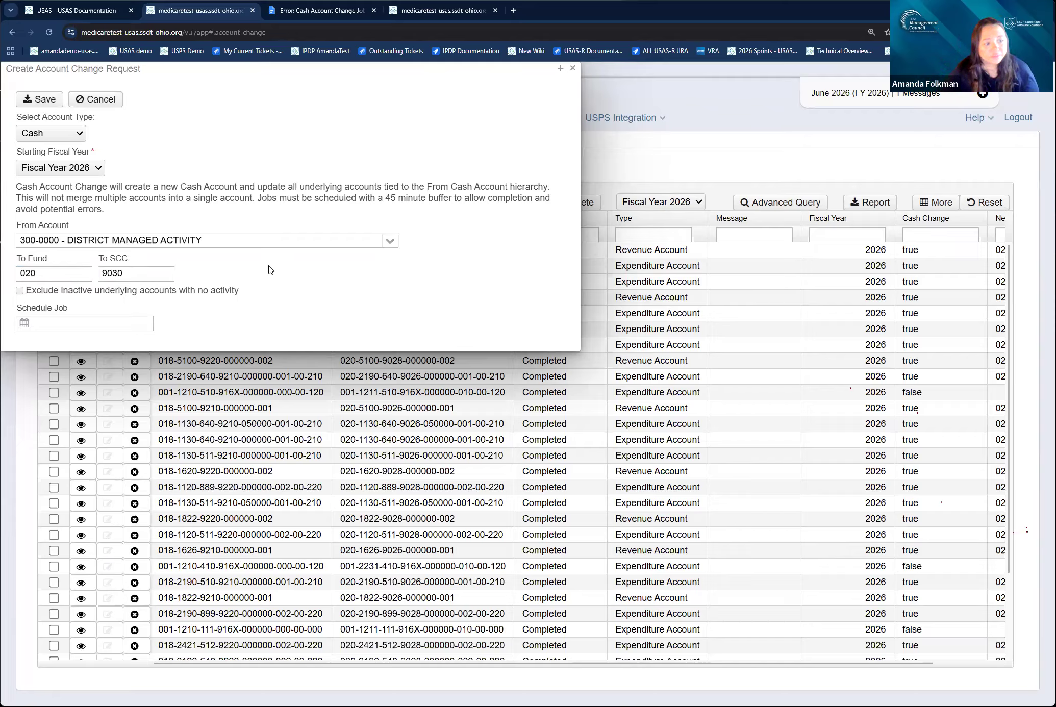
{"action": "left_click", "coordinate": [18, 292]}
{"action": "left_click", "coordinate": [99, 296]}
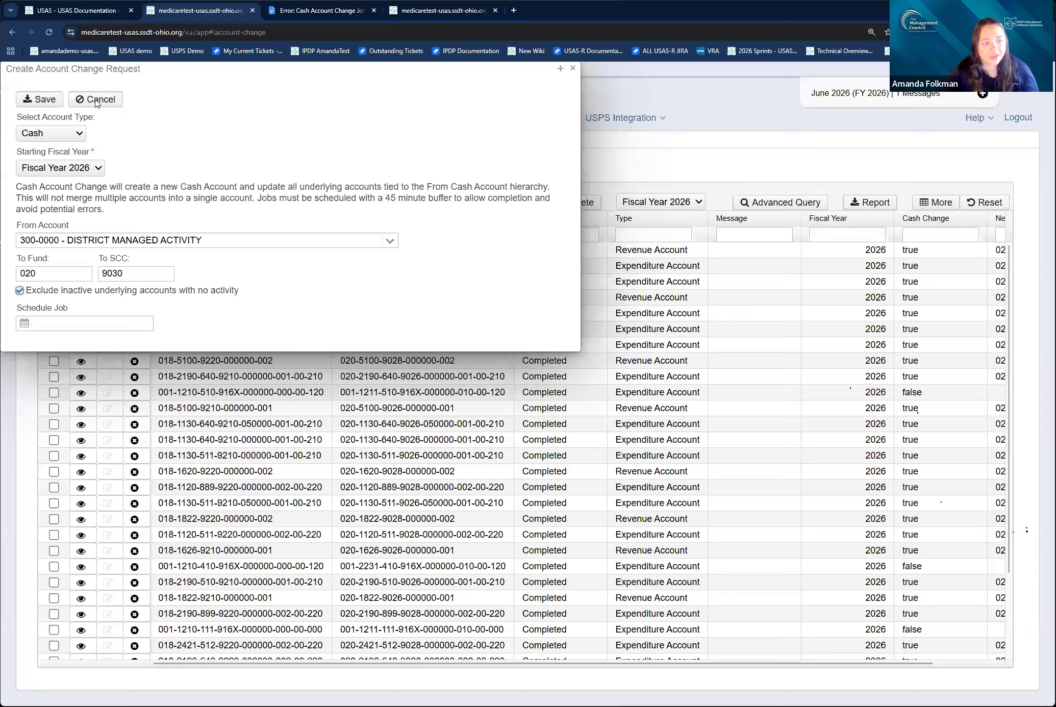
{"action": "left_click", "coordinate": [38, 102]}
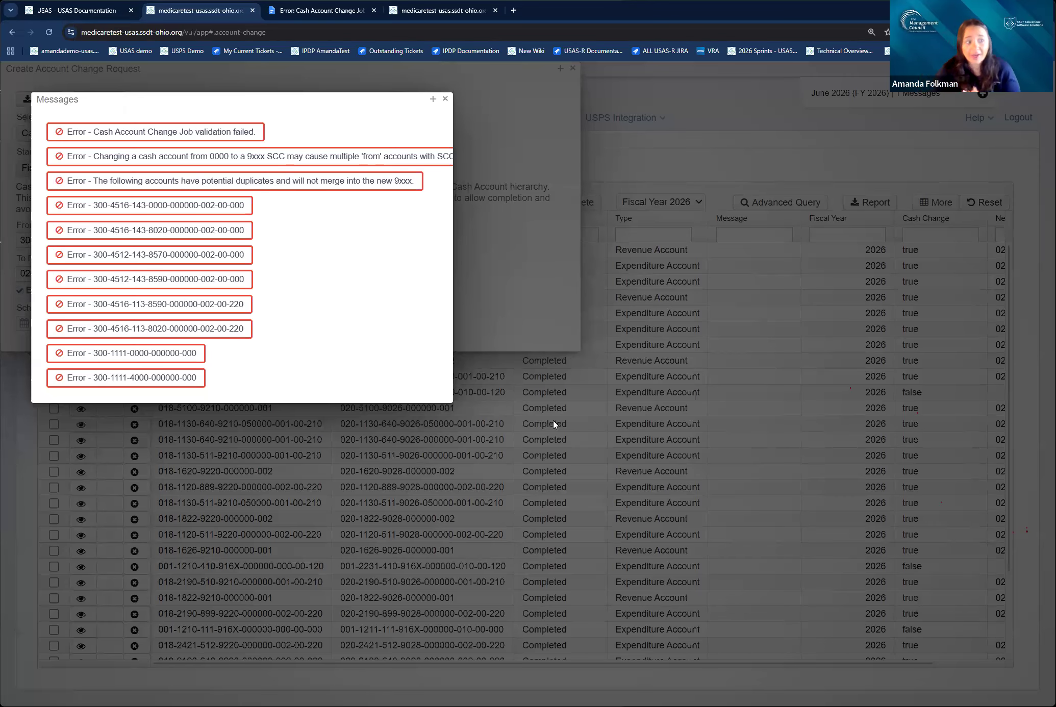
Enlarge the validation messages to read the potential duplicate accounts, and close the account change request without saving.
{"action": "left_click", "coordinate": [433, 99]}
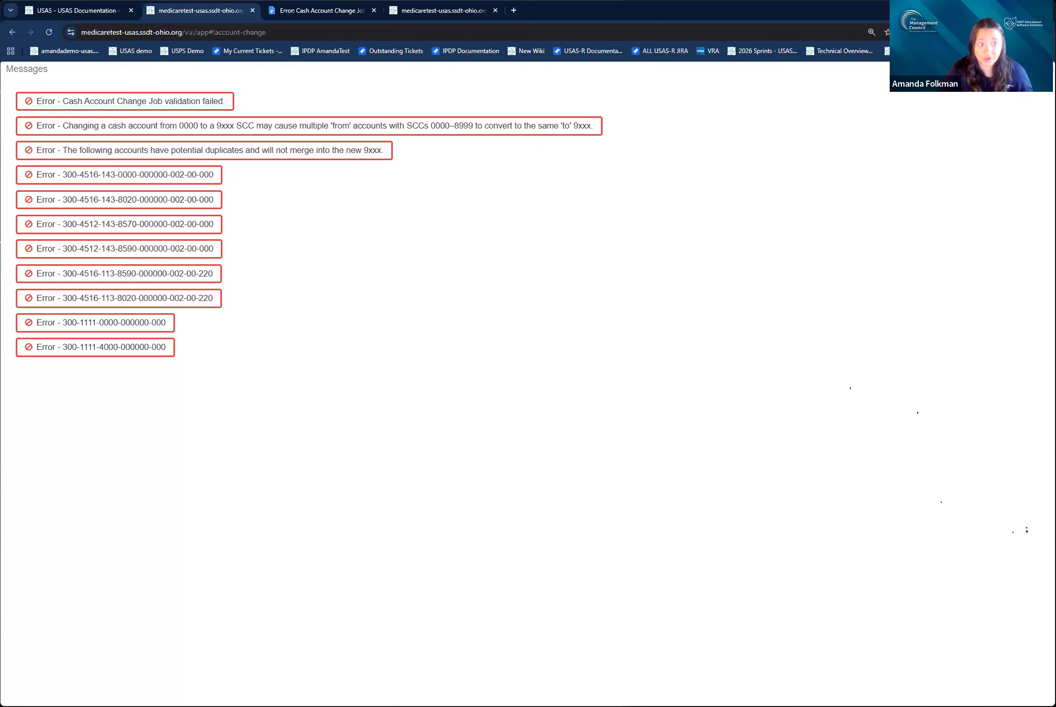
{"action": "key", "text": "Escape"}
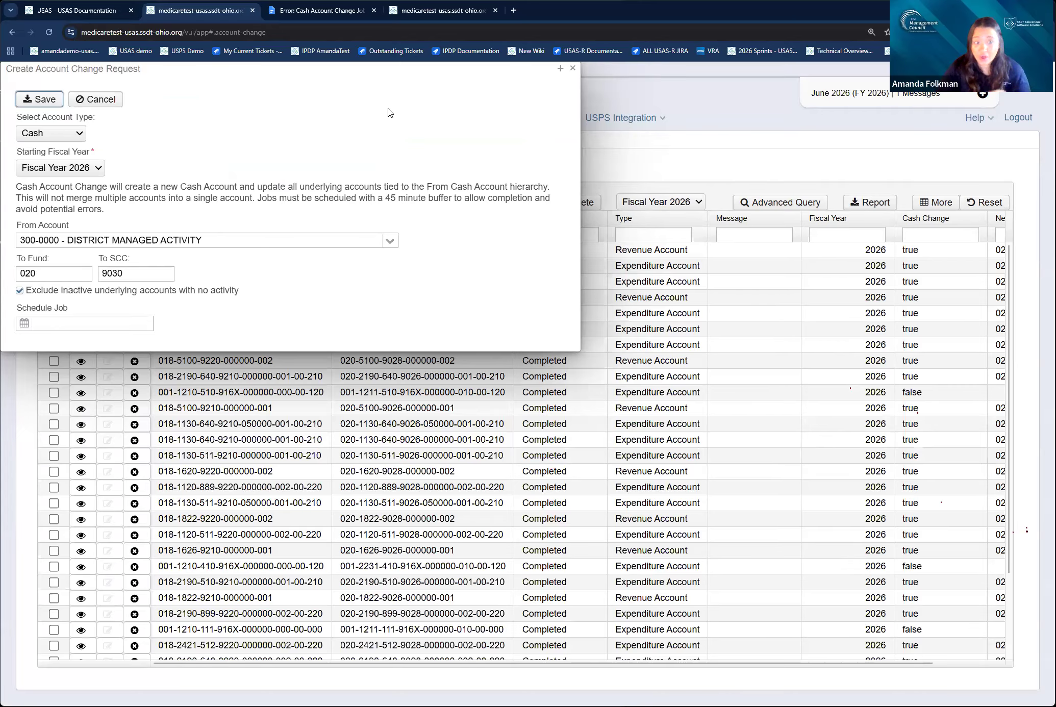
{"action": "left_click", "coordinate": [573, 70]}
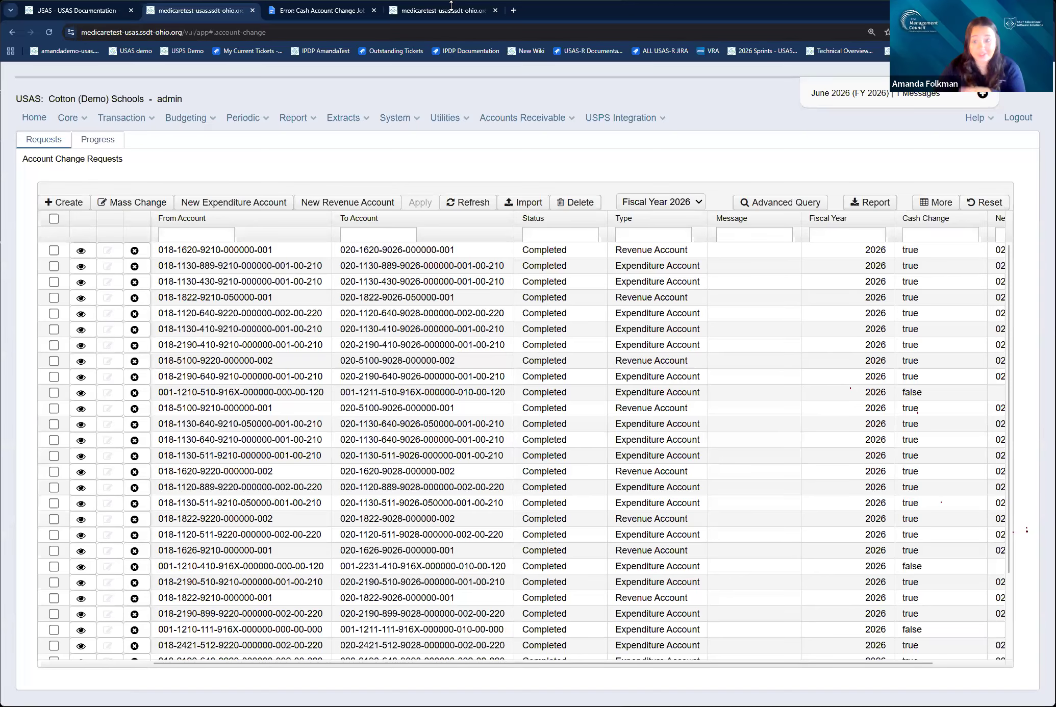
{"action": "left_click", "coordinate": [305, 13]}
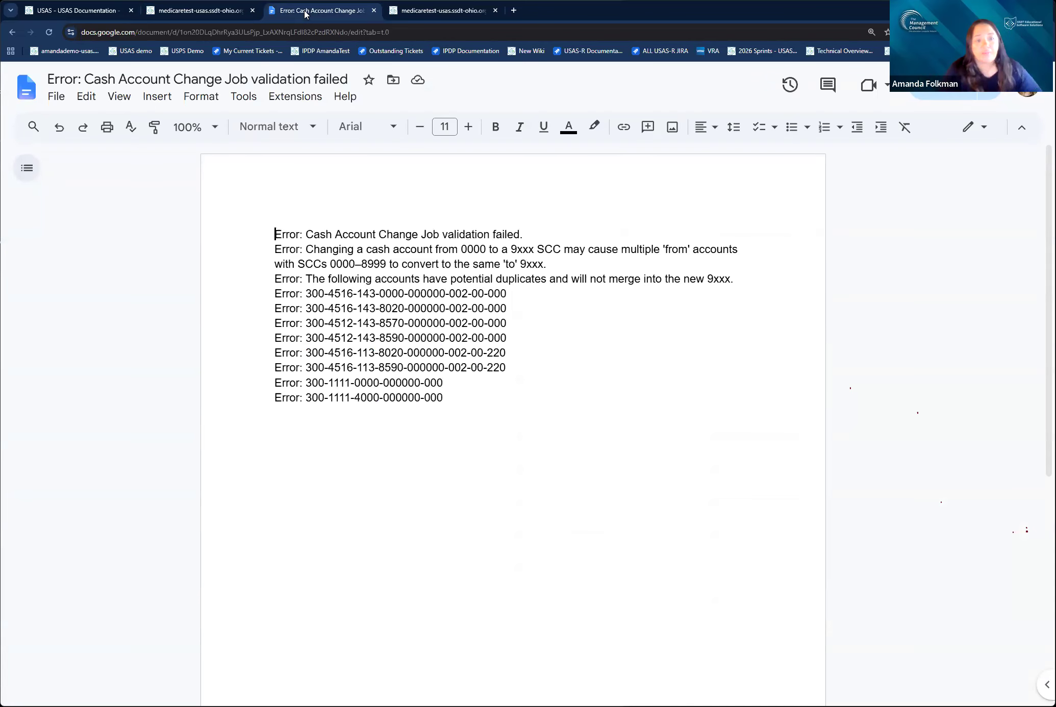
{"action": "left_click_drag", "start_coordinate": [274, 249], "coordinate": [532, 264]}
{"action": "left_click", "coordinate": [276, 286]}
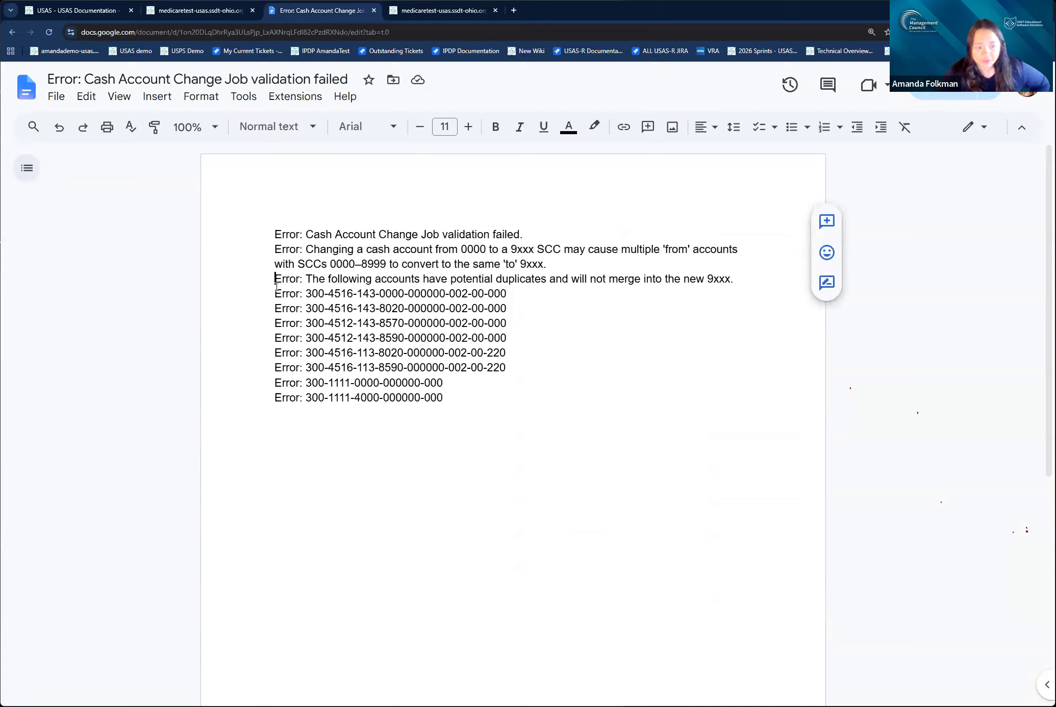
{"action": "key", "text": "Return"}
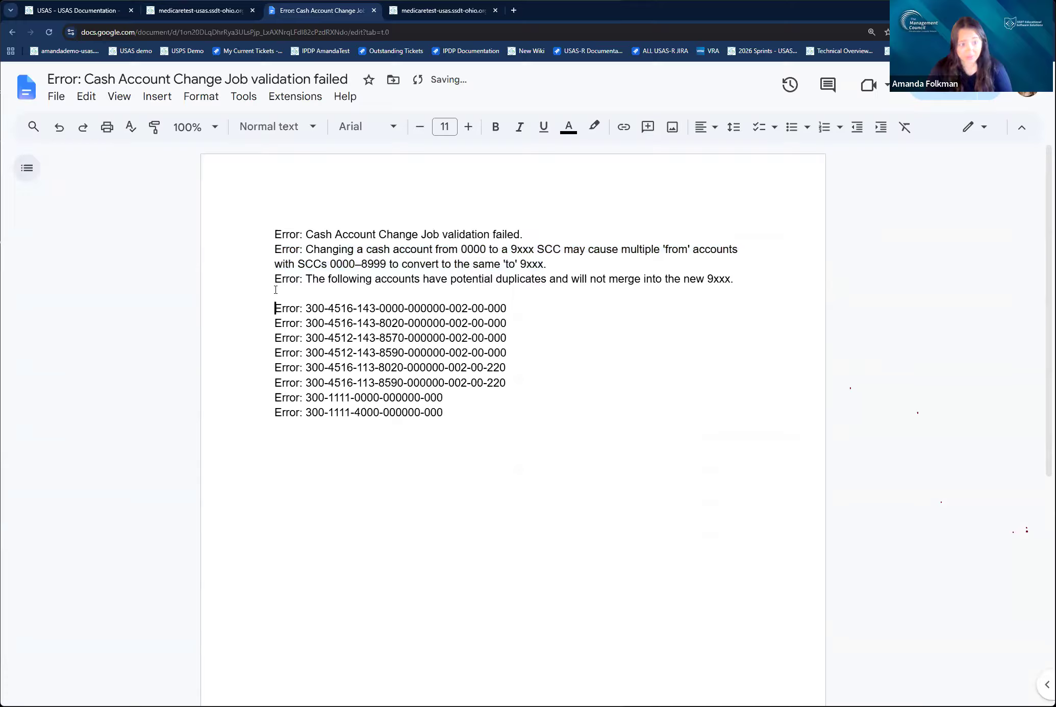
{"action": "left_click", "coordinate": [512, 322]}
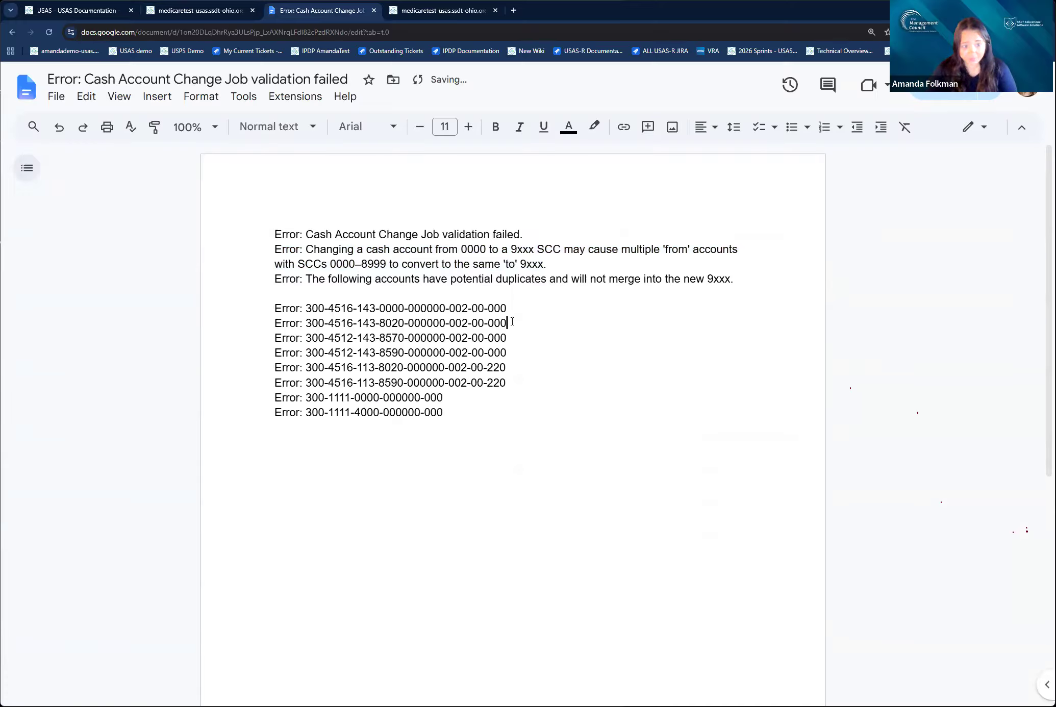
{"action": "key", "text": "Return"}
{"action": "key", "text": "Return"}
{"action": "key", "text": "Return"}
{"action": "left_click_drag", "start_coordinate": [274, 309], "coordinate": [502, 313]}
{"action": "left_click_drag", "start_coordinate": [531, 363], "coordinate": [363, 308]}
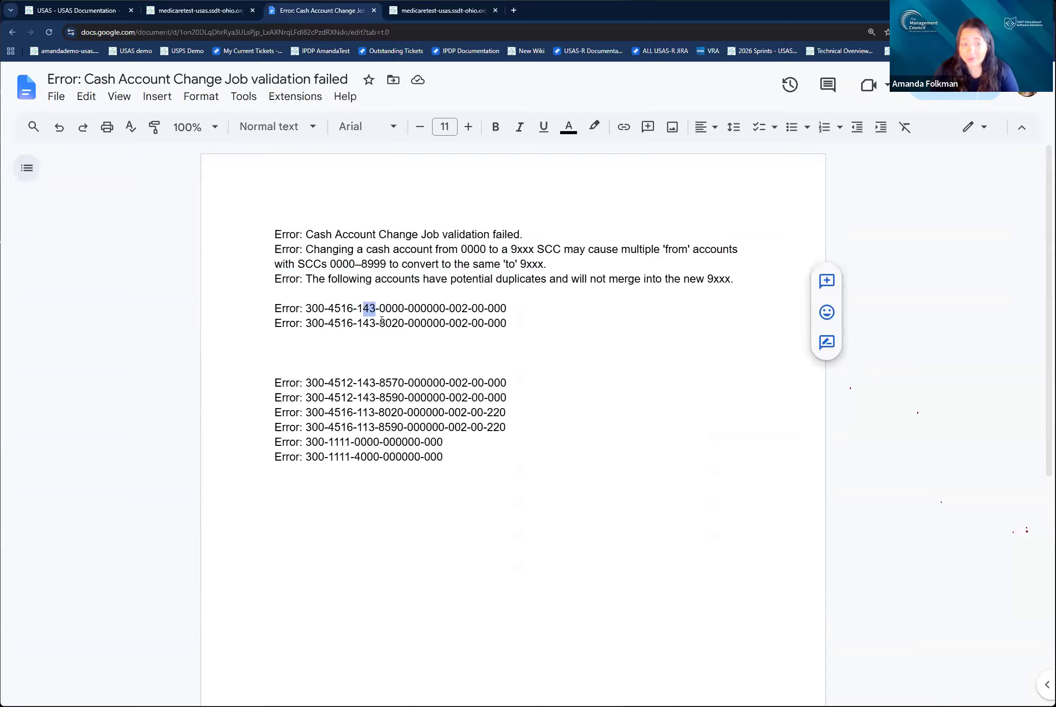
{"action": "left_click", "coordinate": [380, 322]}
{"action": "key", "text": "ctrl+shift+Right"}
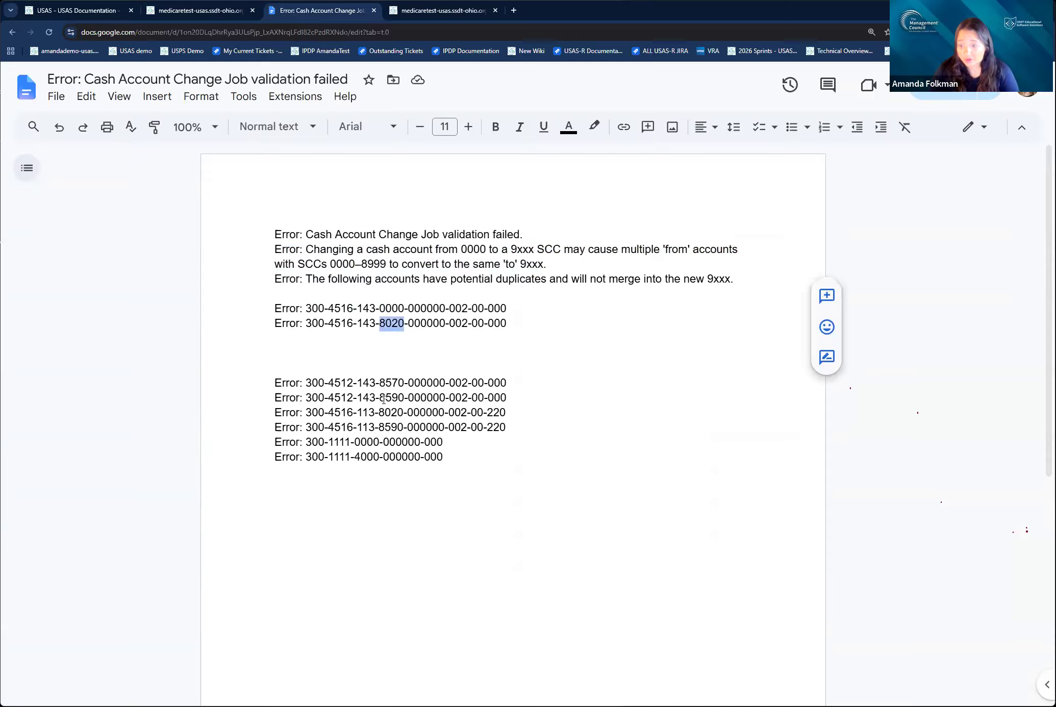
{"action": "left_click", "coordinate": [385, 375]}
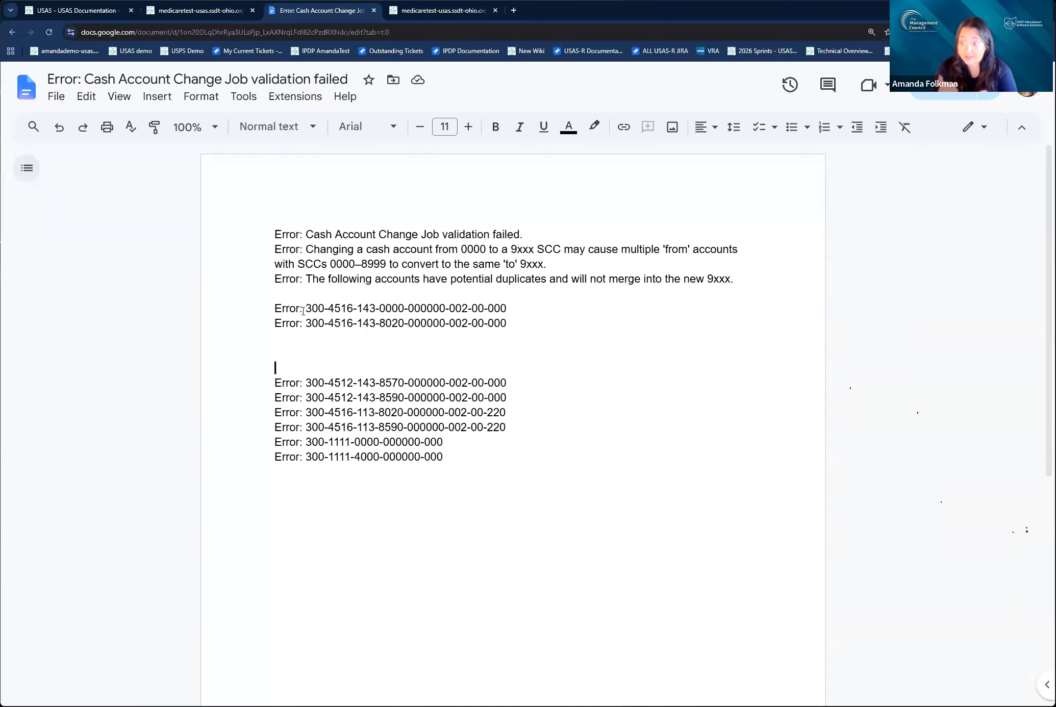
Add the line "300-0000 to 020-9030" above the error text, followed by a blank line.
{"action": "left_click", "coordinate": [275, 234]}
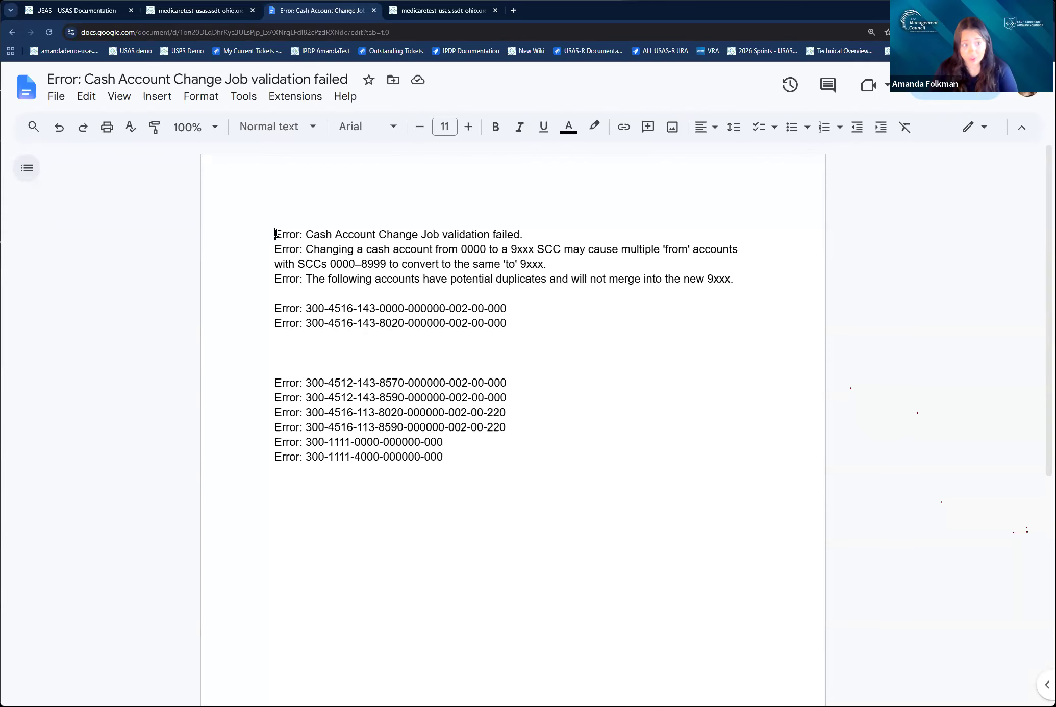
{"action": "key", "text": "Return"}
{"action": "key", "text": "Return"}
{"action": "key", "text": "Up"}
{"action": "key", "text": "Up"}
{"action": "type", "text": "300-0000 to 0"}
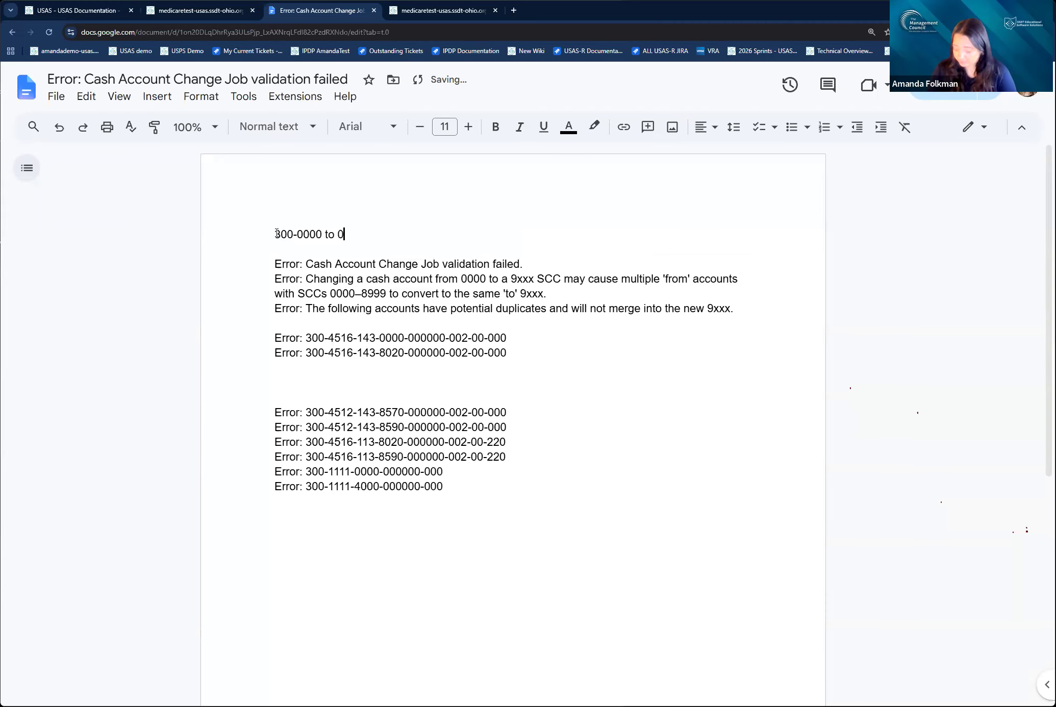
{"action": "type", "text": "20-9030"}
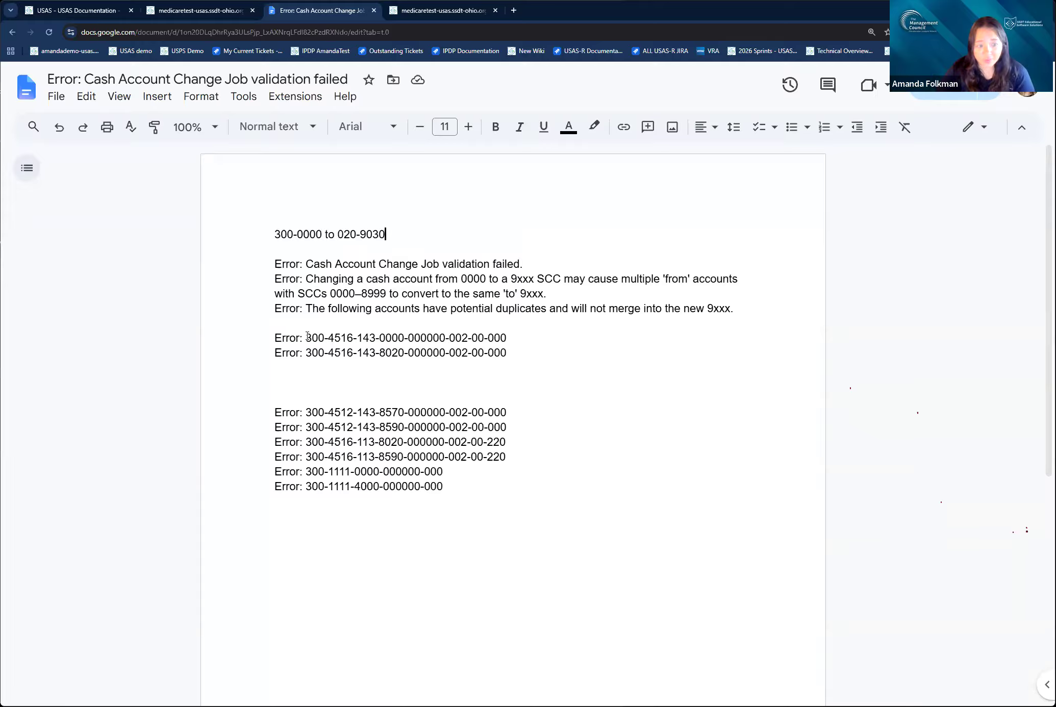
{"action": "left_click_drag", "start_coordinate": [306, 338], "coordinate": [327, 343]}
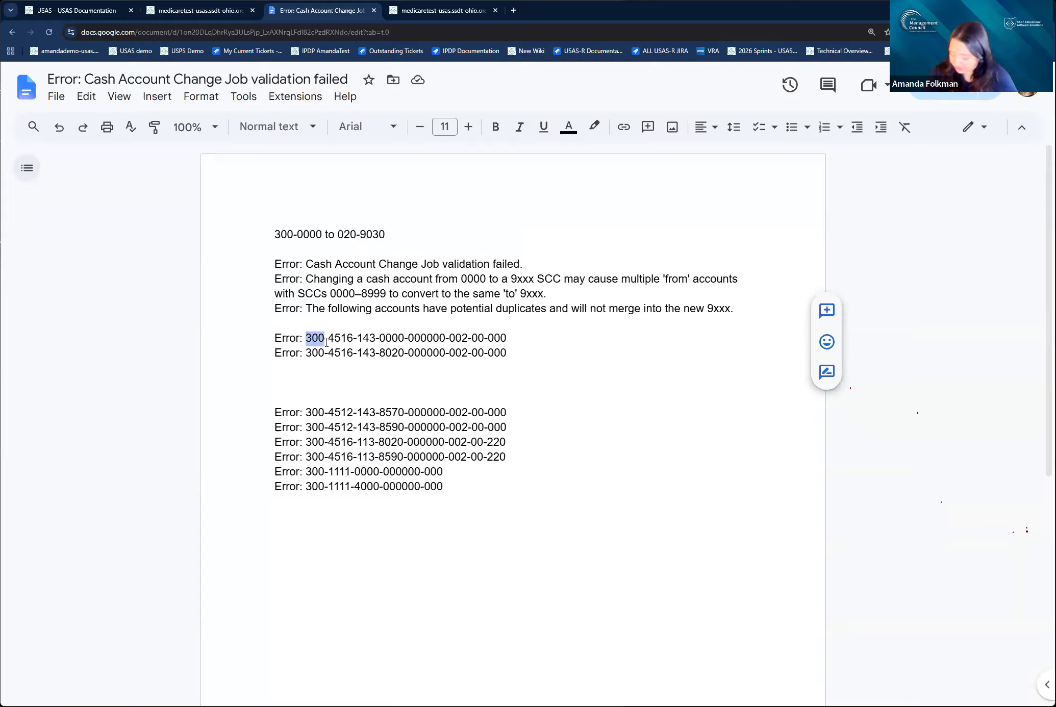
{"action": "type", "text": "020"}
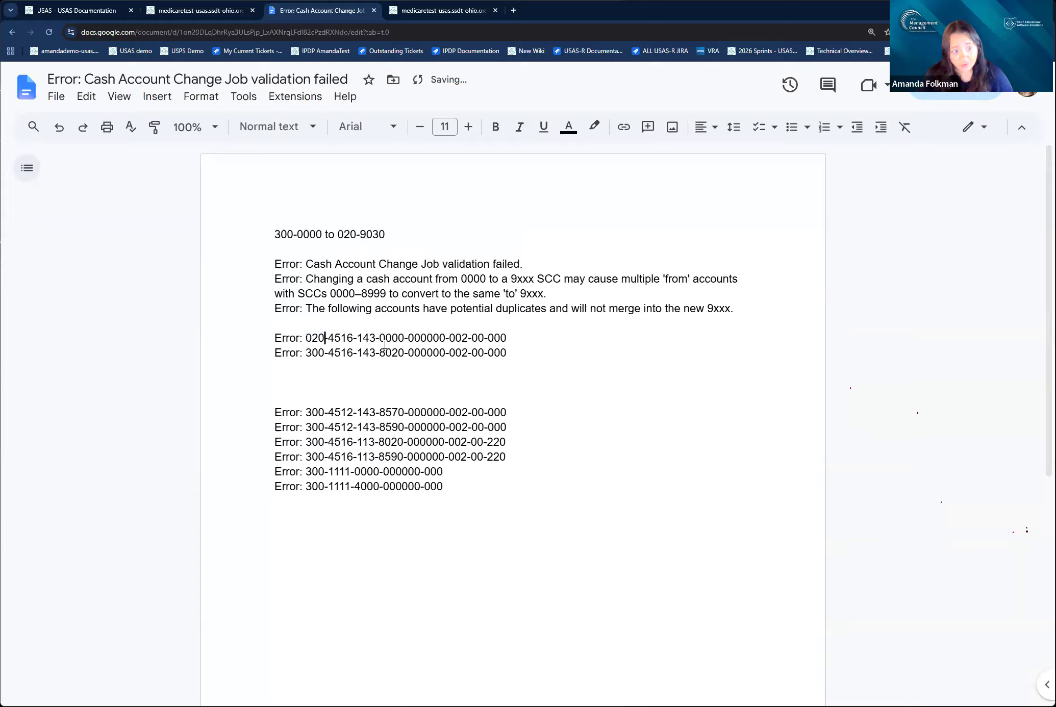
{"action": "left_click_drag", "start_coordinate": [379, 338], "coordinate": [402, 338]}
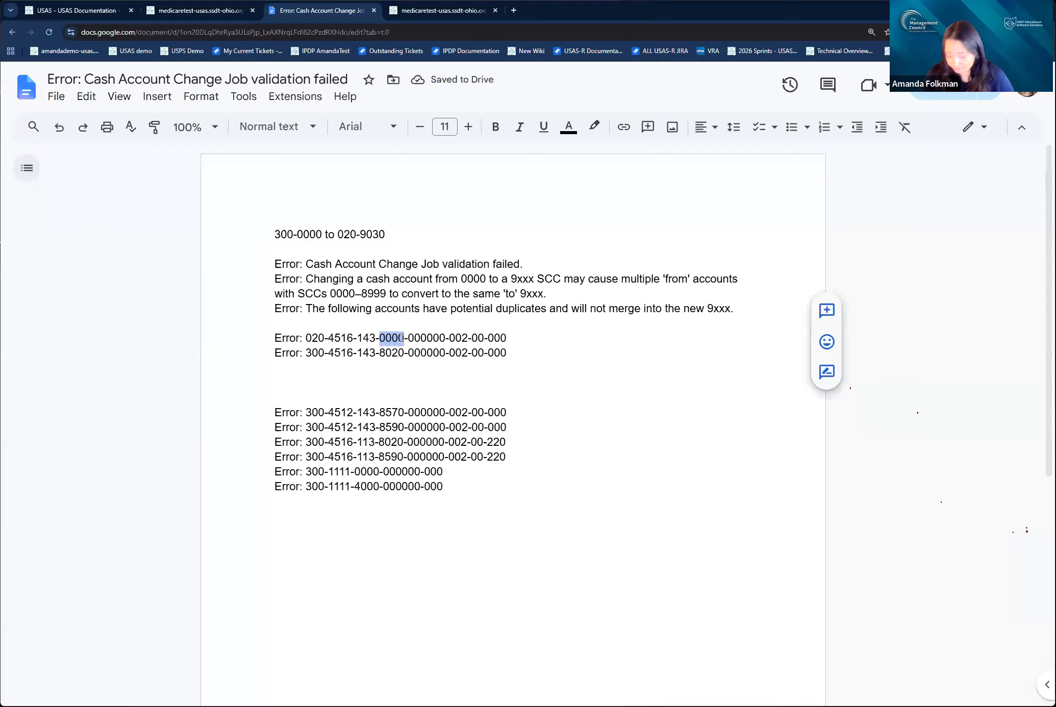
{"action": "type", "text": "9030"}
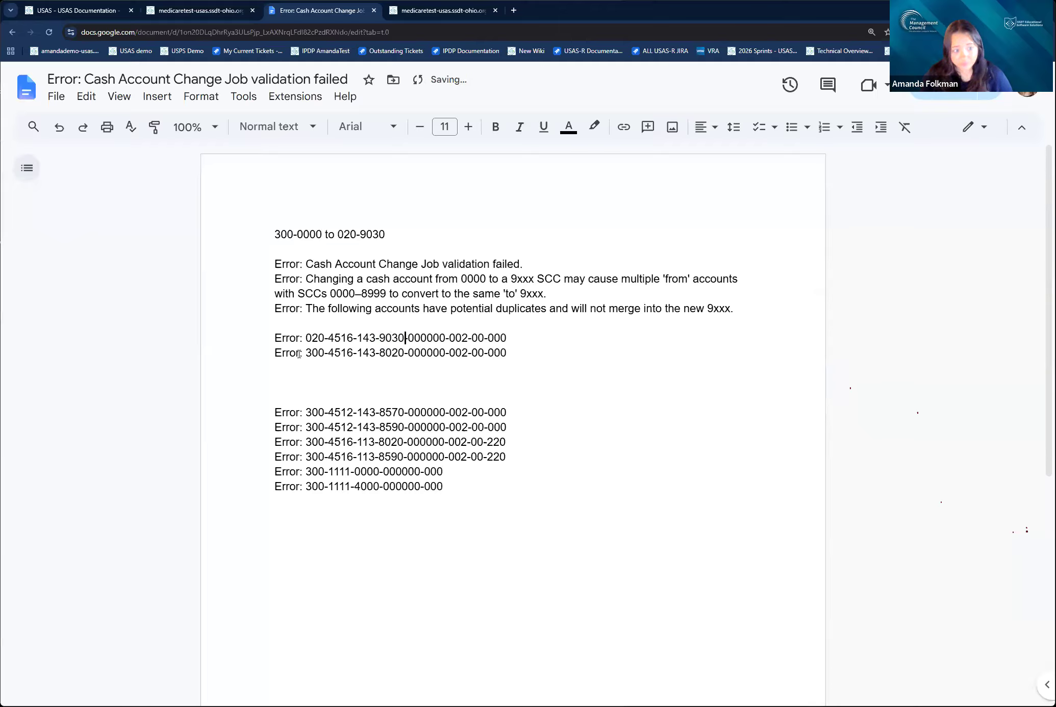
{"action": "left_click_drag", "start_coordinate": [306, 352], "coordinate": [323, 353]}
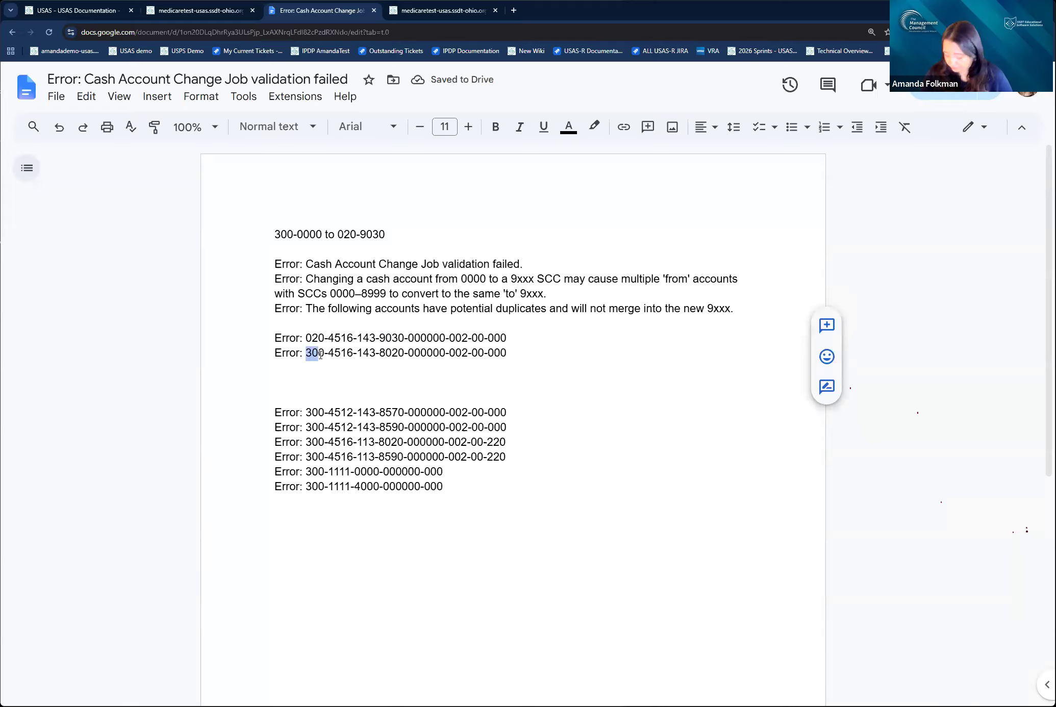
{"action": "type", "text": "020"}
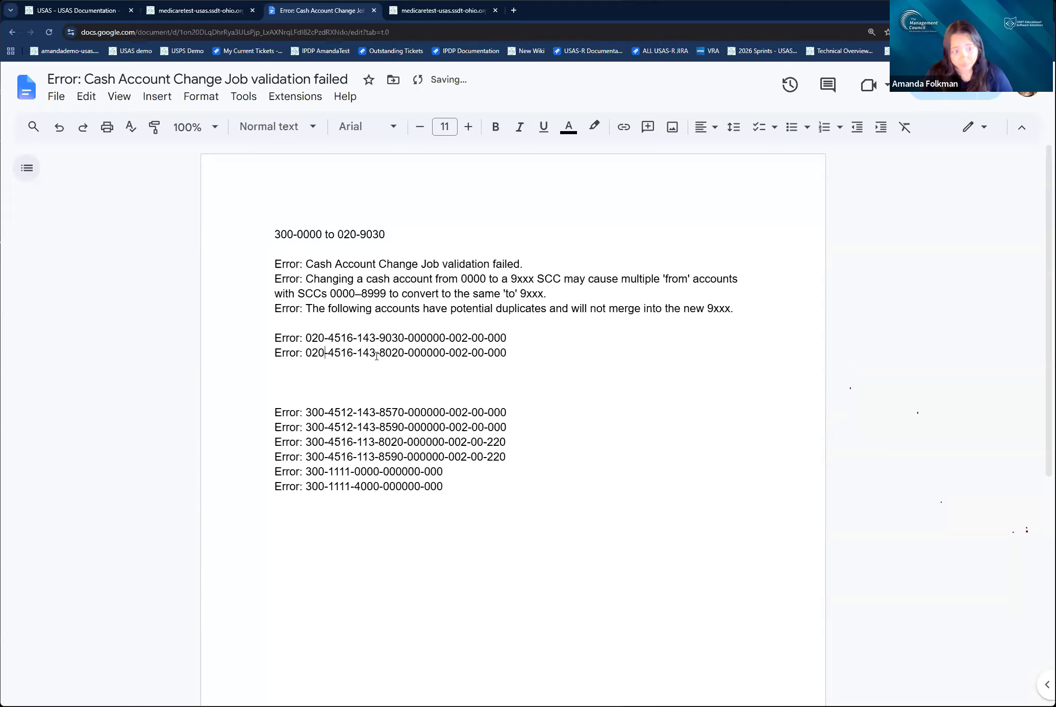
{"action": "double_click", "coordinate": [385, 353]}
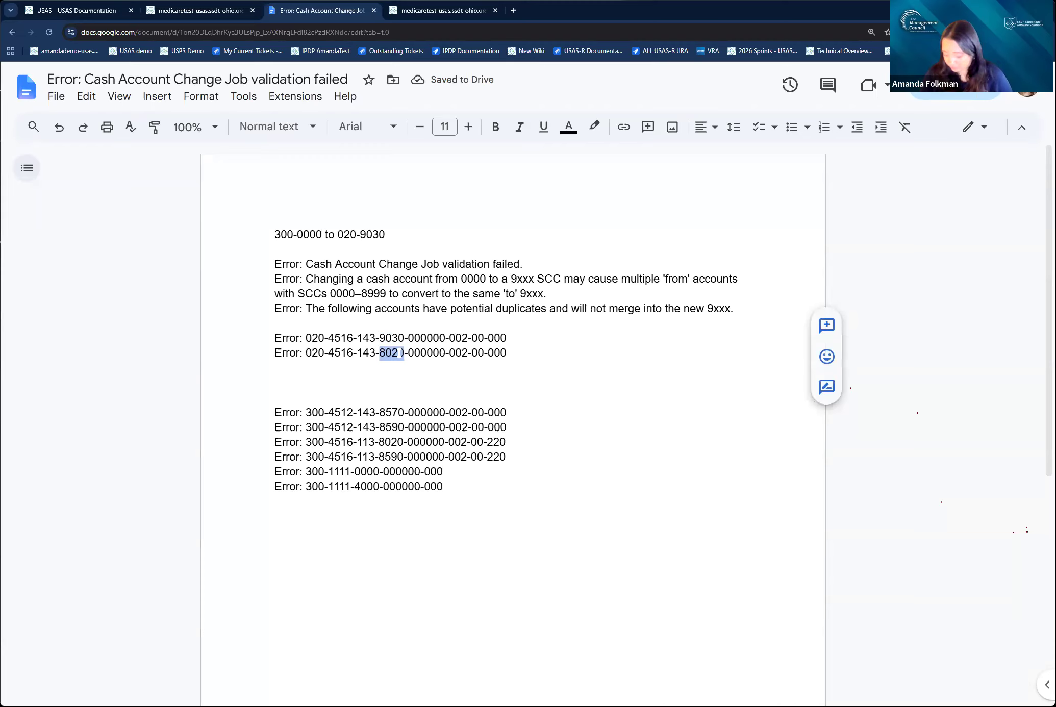
{"action": "type", "text": "9030"}
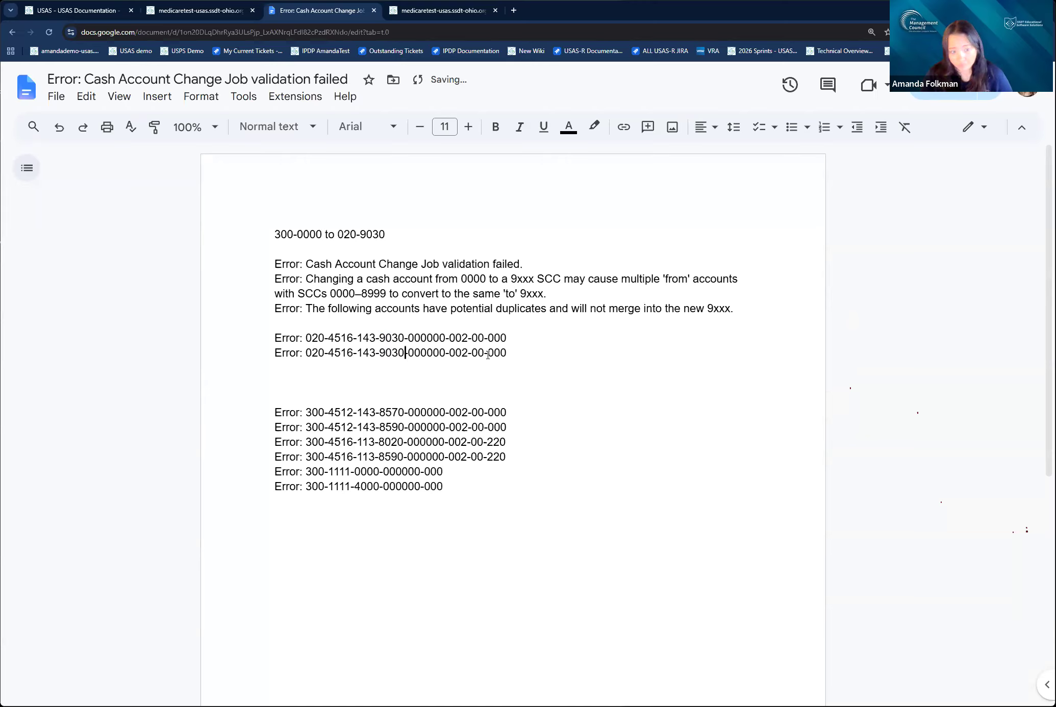
{"action": "double_click", "coordinate": [565, 412]}
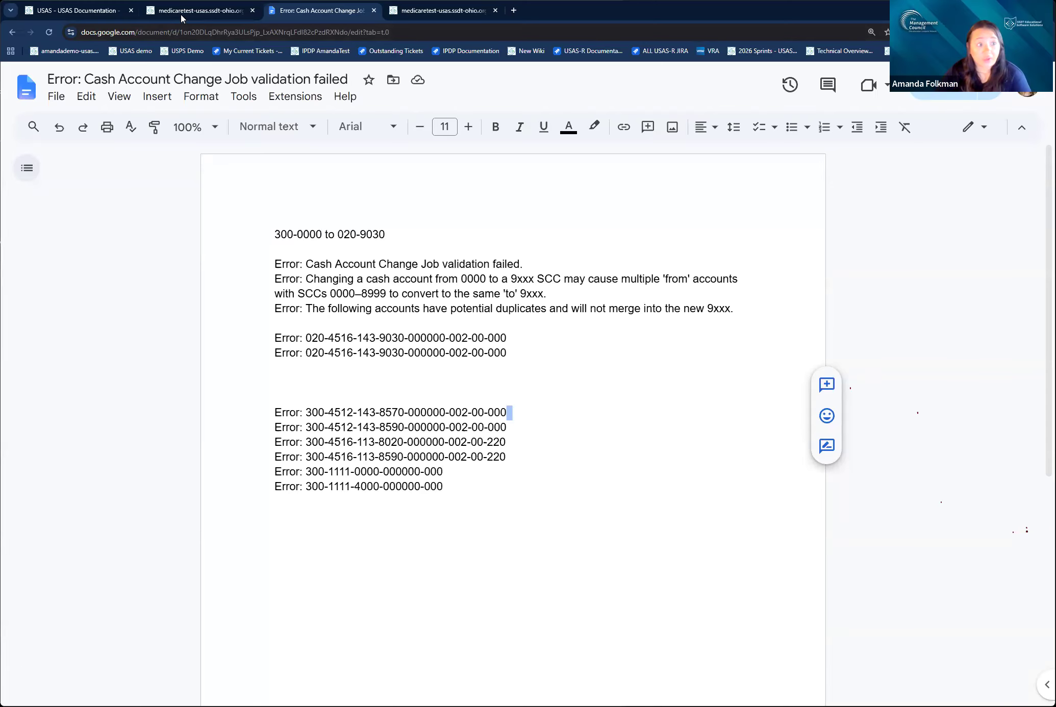
Switch to the USAS application and open the list of expenditure accounts.
{"action": "left_click", "coordinate": [199, 10]}
{"action": "left_click", "coordinate": [68, 117]}
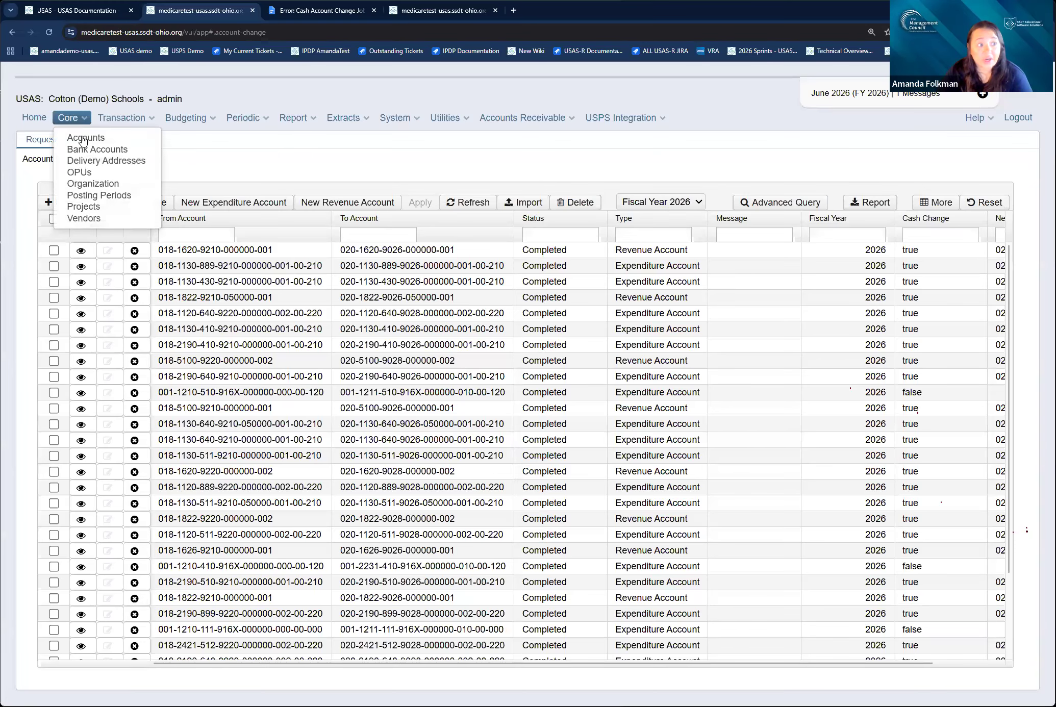
{"action": "left_click", "coordinate": [87, 136]}
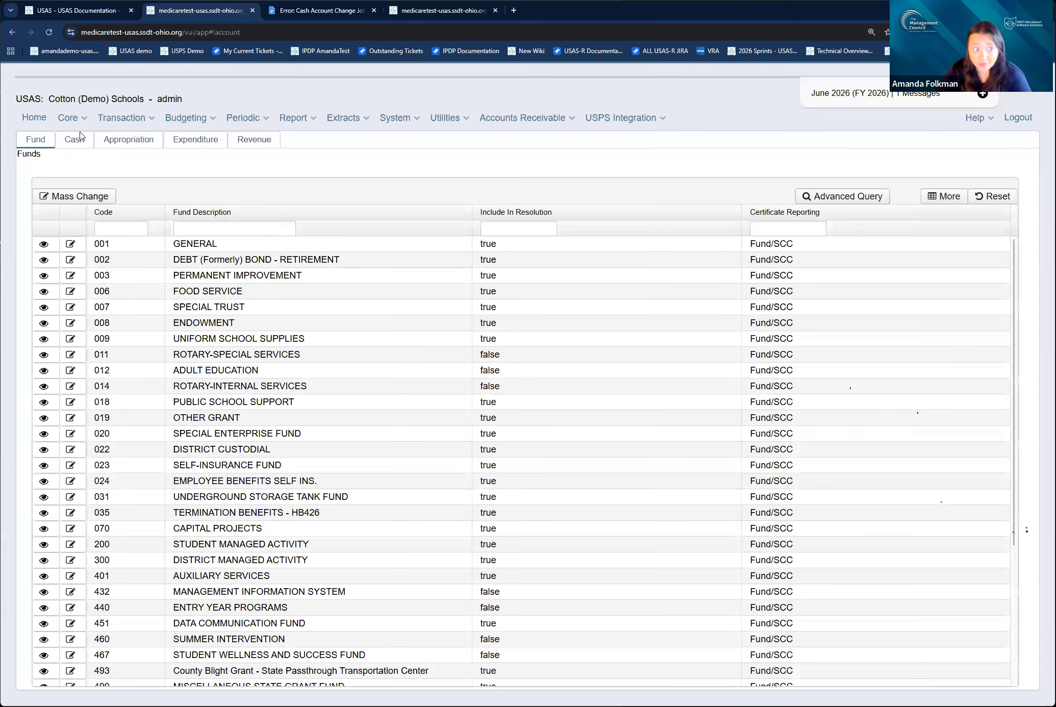
{"action": "left_click", "coordinate": [196, 140]}
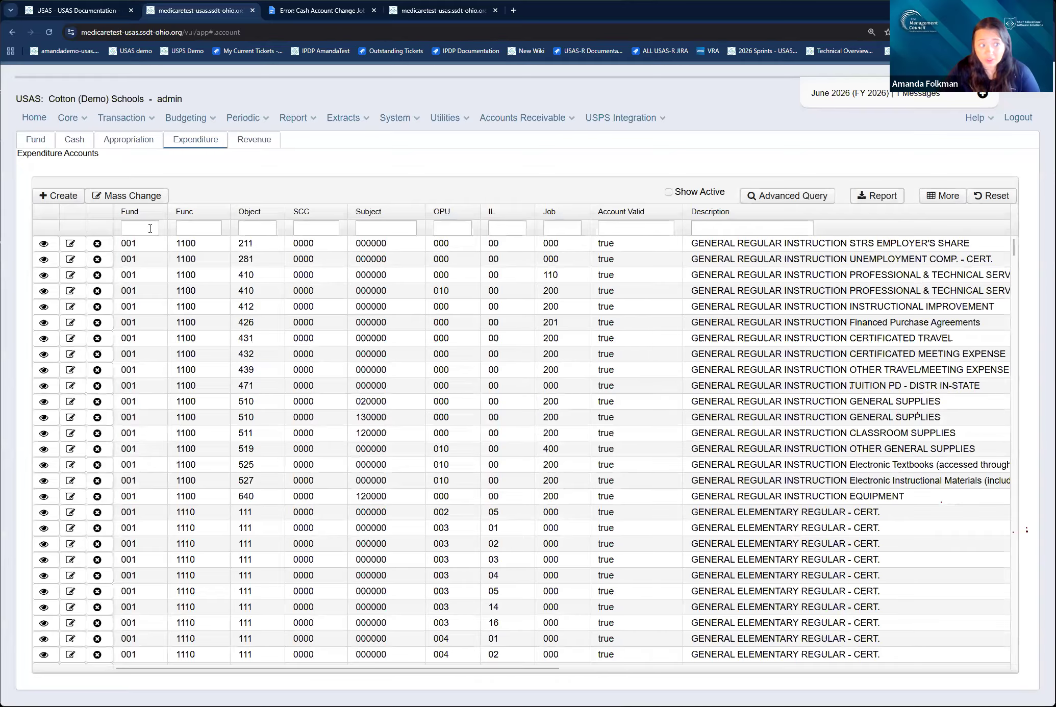
Filter the expenditure accounts by fund 300, function 4516, object 113, OPU 002 and job 220.
{"action": "left_click", "coordinate": [150, 228]}
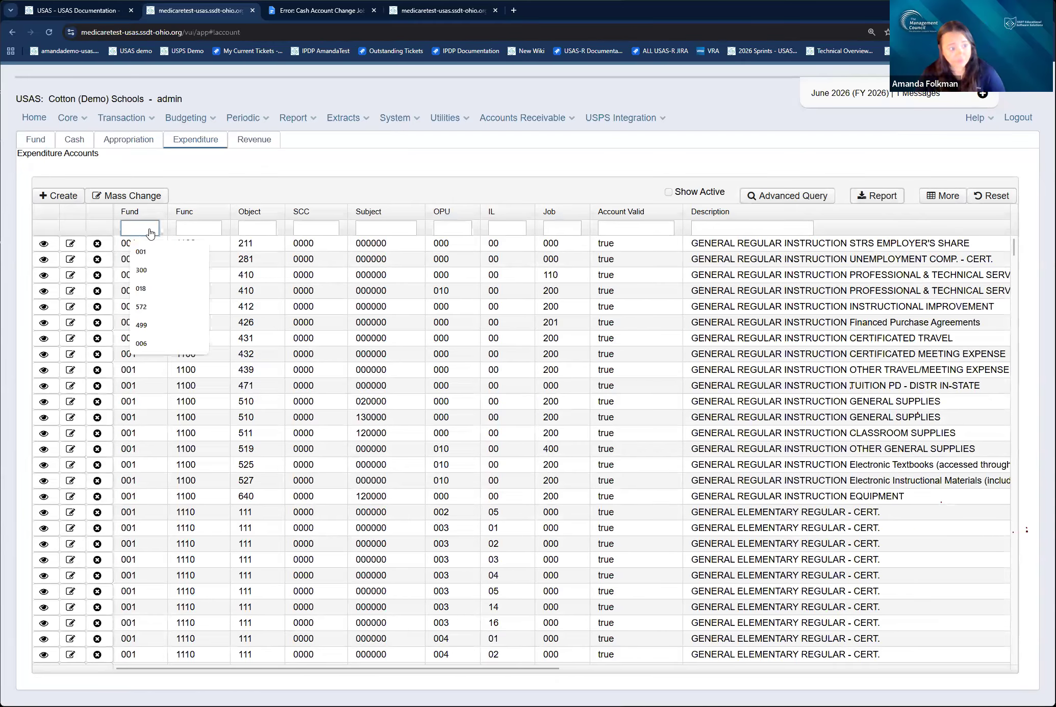
{"action": "type", "text": "300"}
{"action": "key", "text": "Tab"}
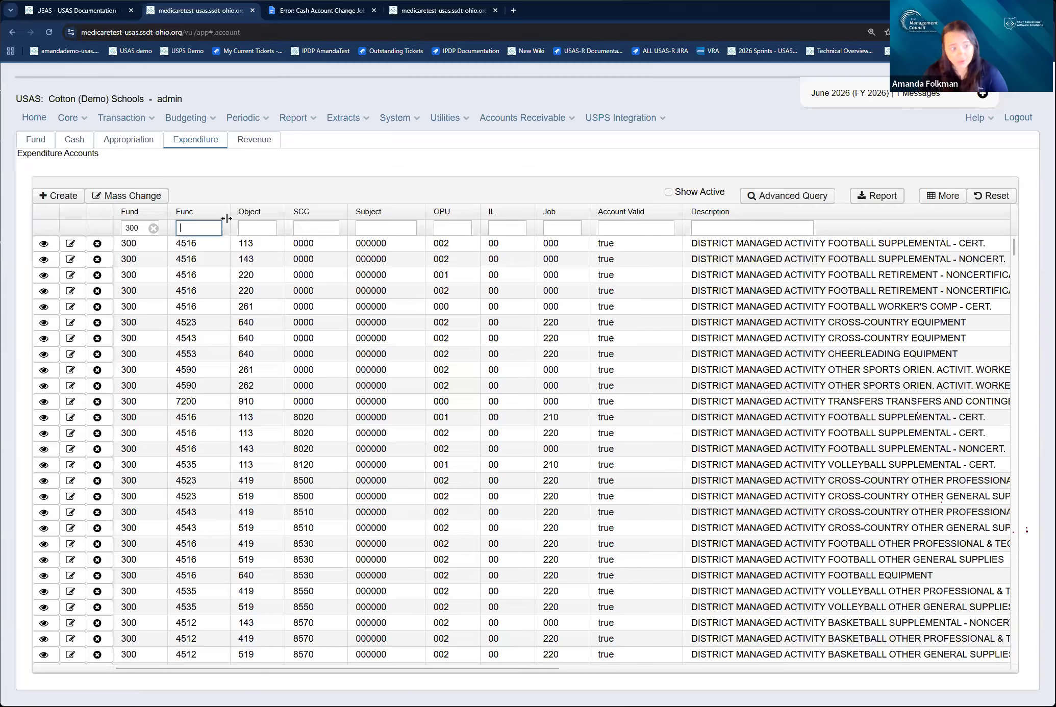
{"action": "type", "text": "4516"}
{"action": "key", "text": "Tab"}
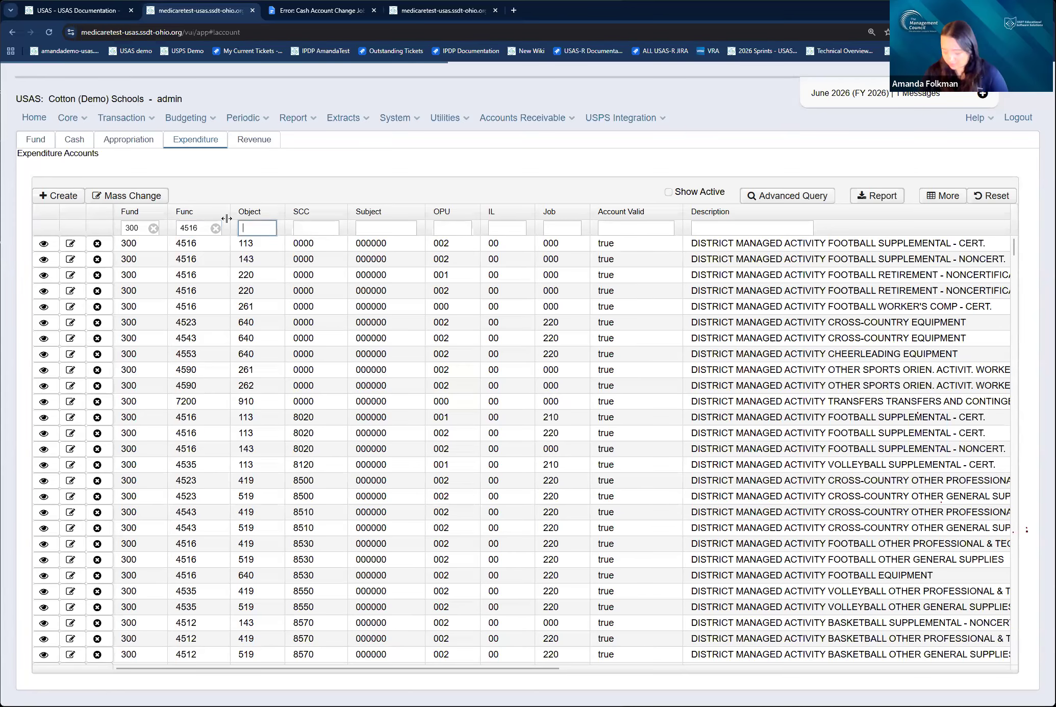
{"action": "type", "text": "113"}
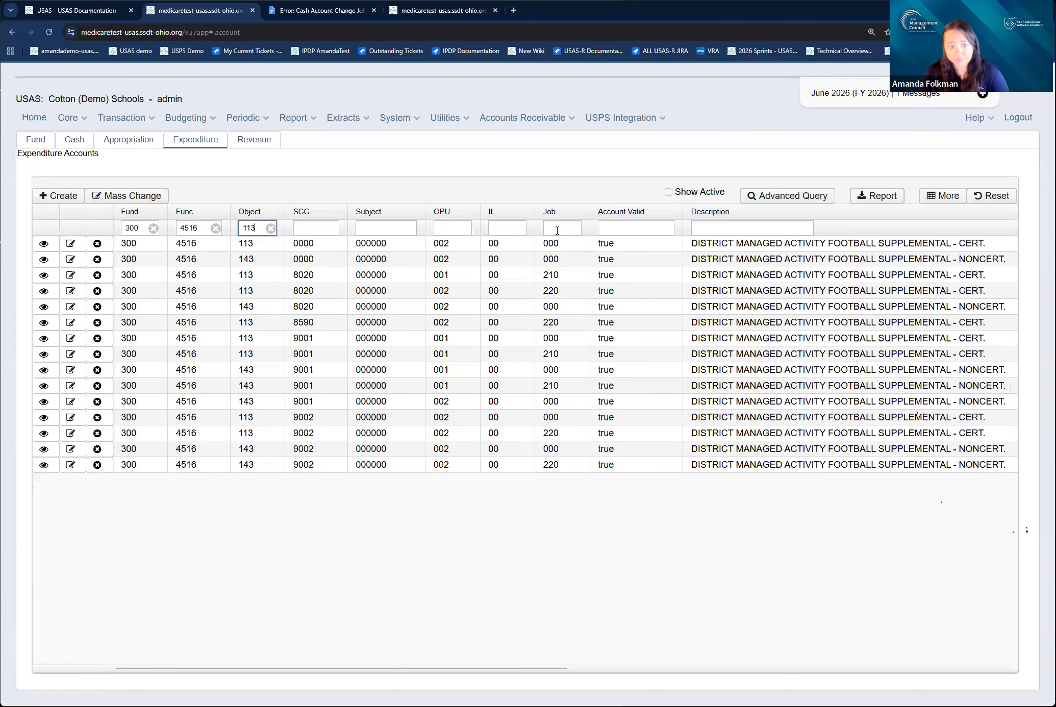
{"action": "left_click", "coordinate": [454, 227]}
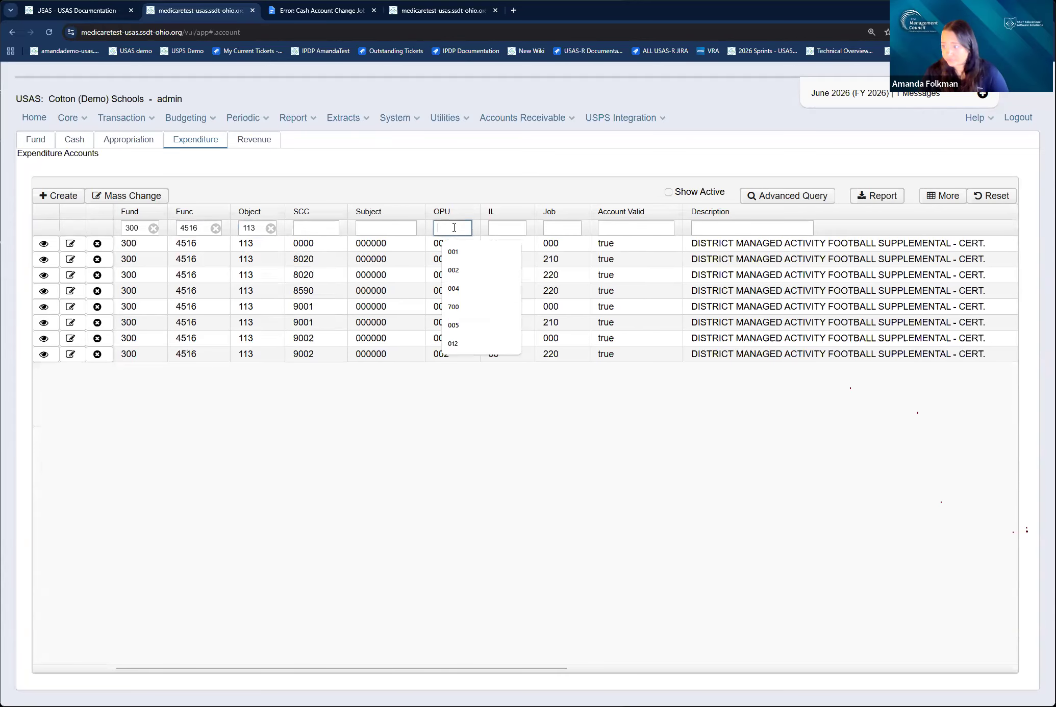
{"action": "type", "text": "002"}
{"action": "key", "text": "Tab"}
{"action": "key", "text": "Tab"}
{"action": "type", "text": "220"}
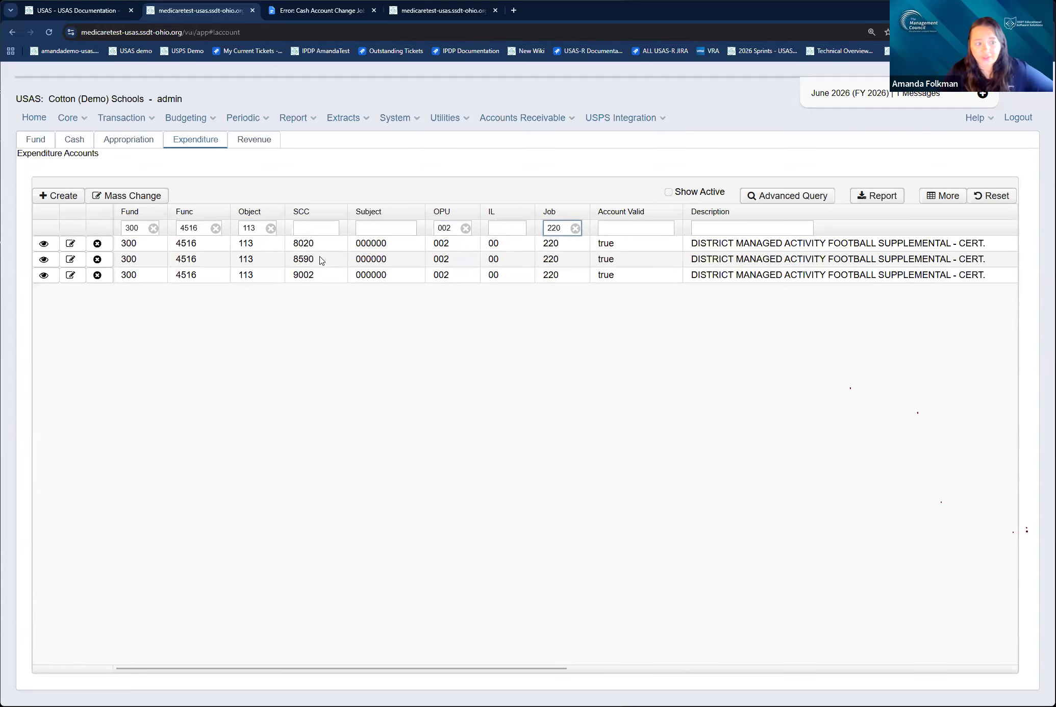
View the details of the filtered SCC 8020 account, close them, and return to the account change requests.
{"action": "left_click", "coordinate": [45, 244]}
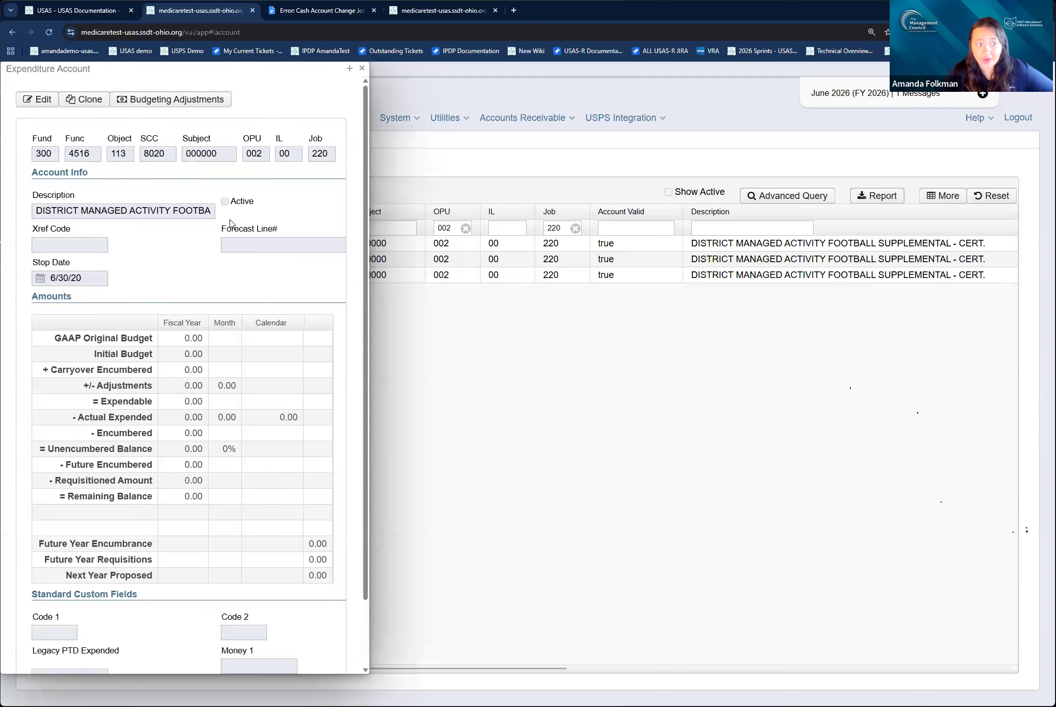
{"action": "left_click", "coordinate": [363, 70]}
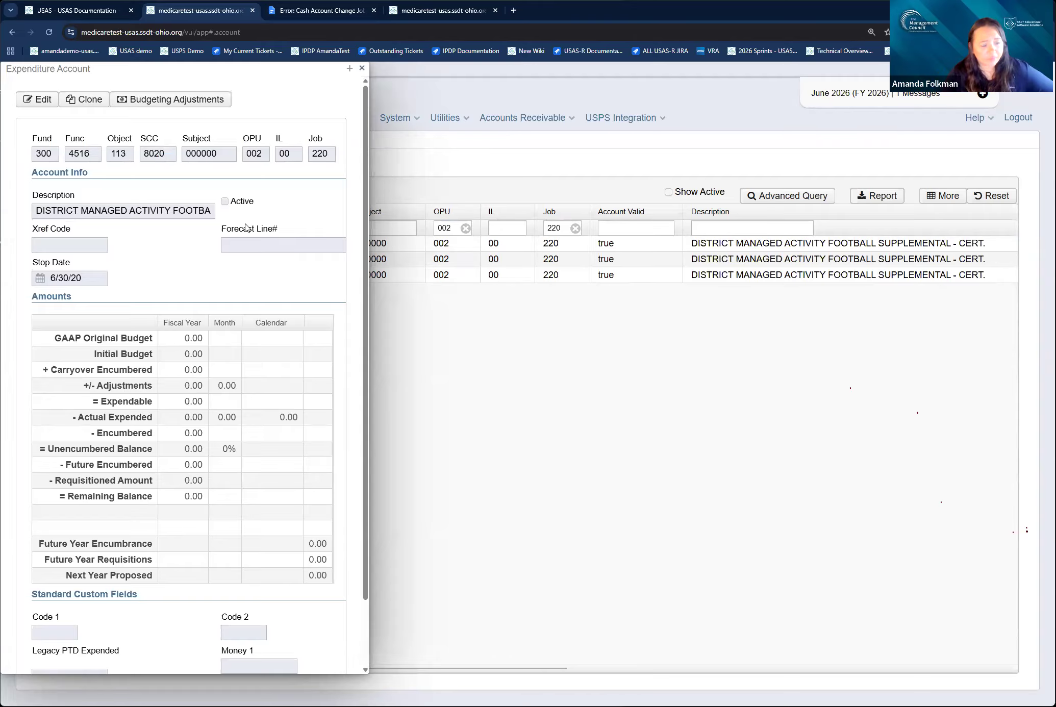
{"action": "left_click", "coordinate": [56, 260]}
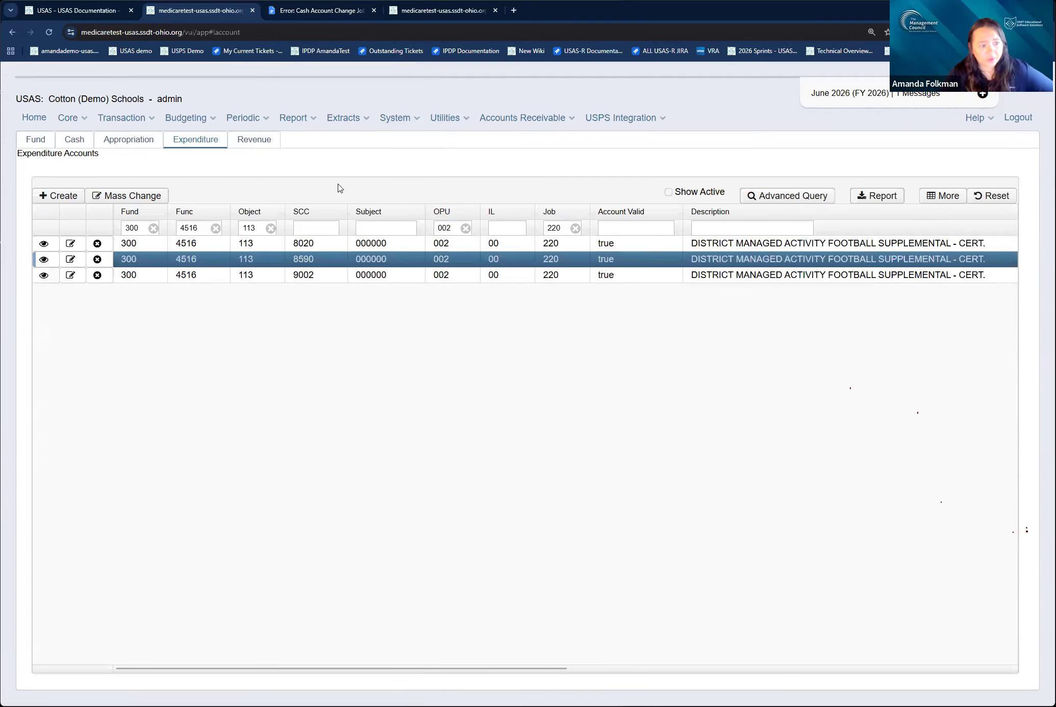
{"action": "left_click", "coordinate": [572, 475]}
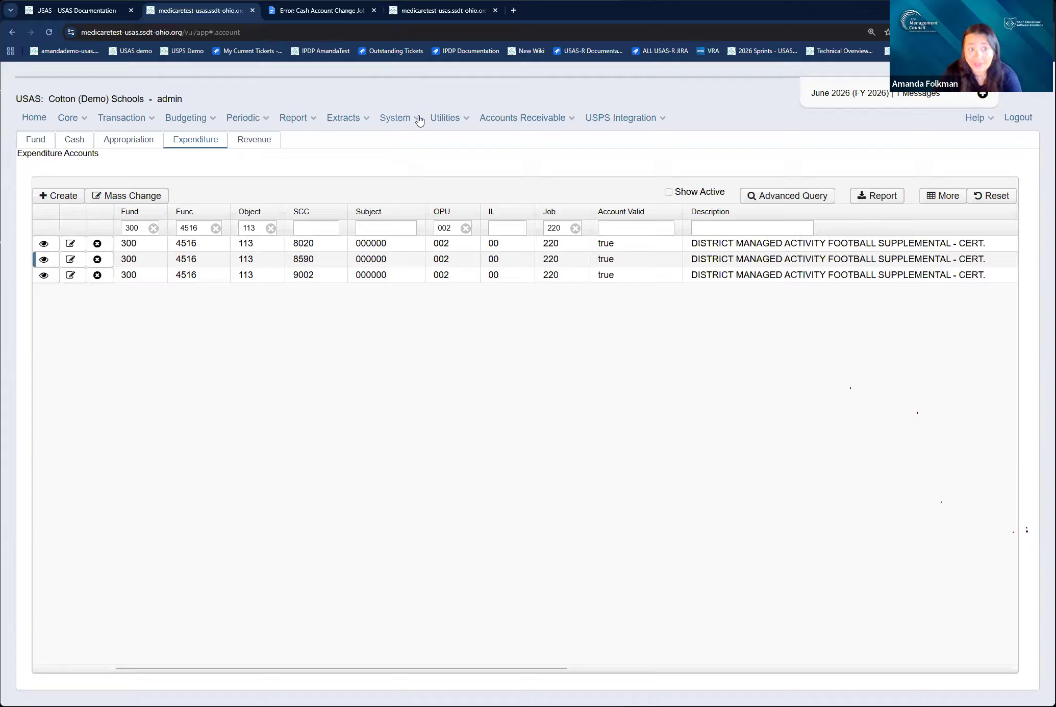
{"action": "left_click", "coordinate": [435, 120]}
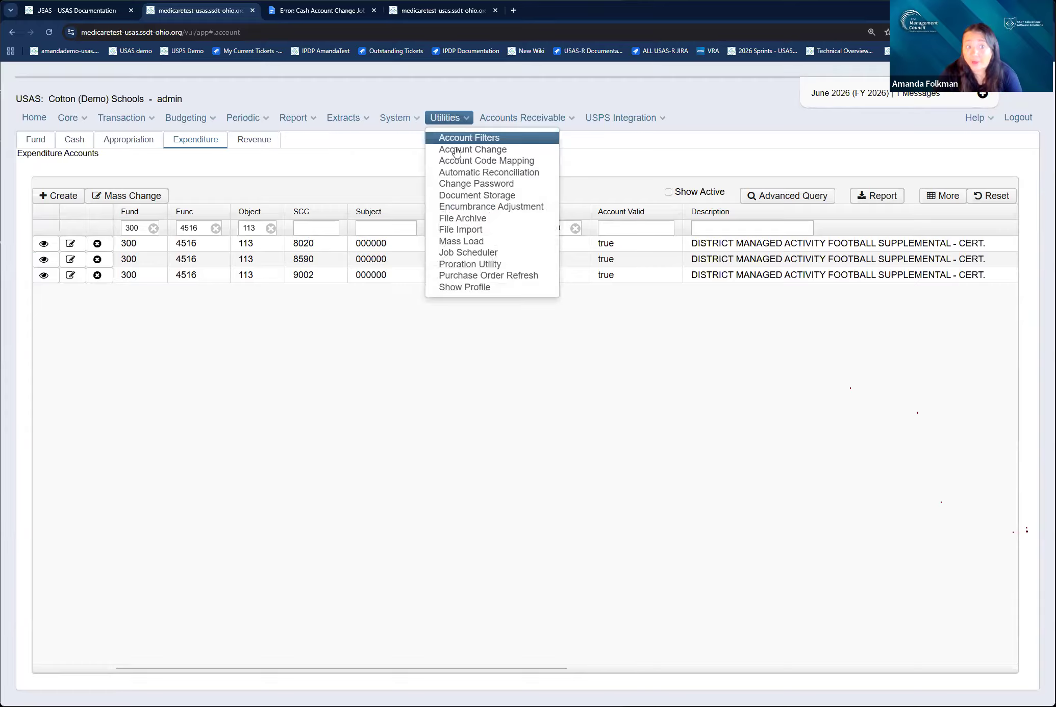
{"action": "left_click", "coordinate": [457, 150]}
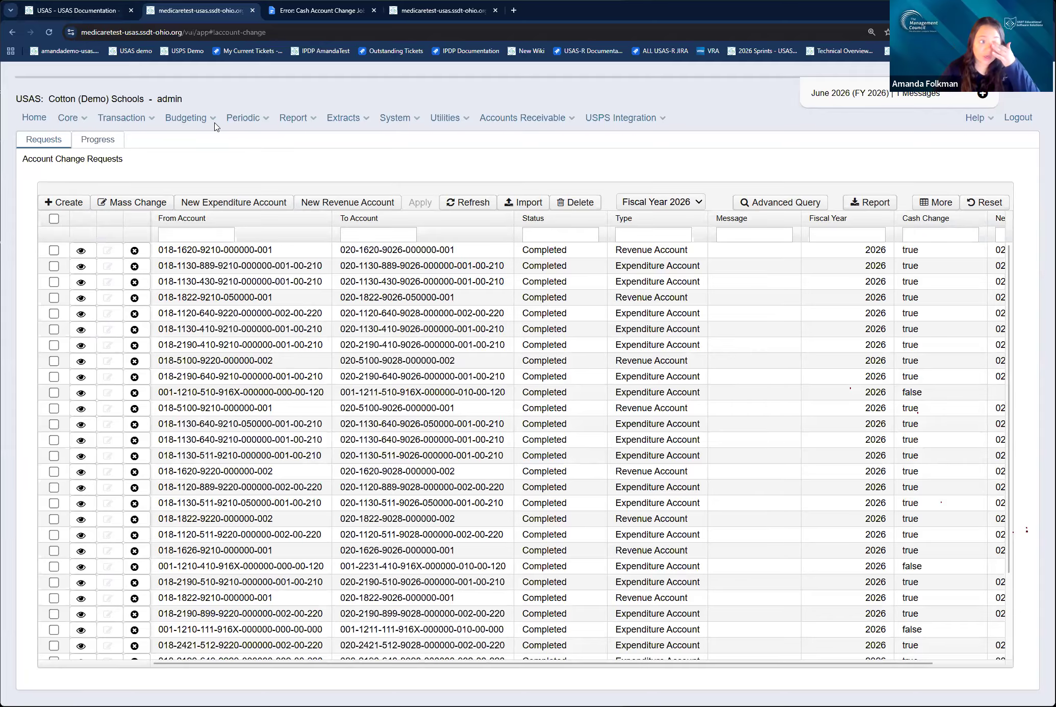
Switch to the documentation wiki and open the USAS releases list from the SSDT Public Wiki main page.
{"action": "left_click", "coordinate": [72, 10]}
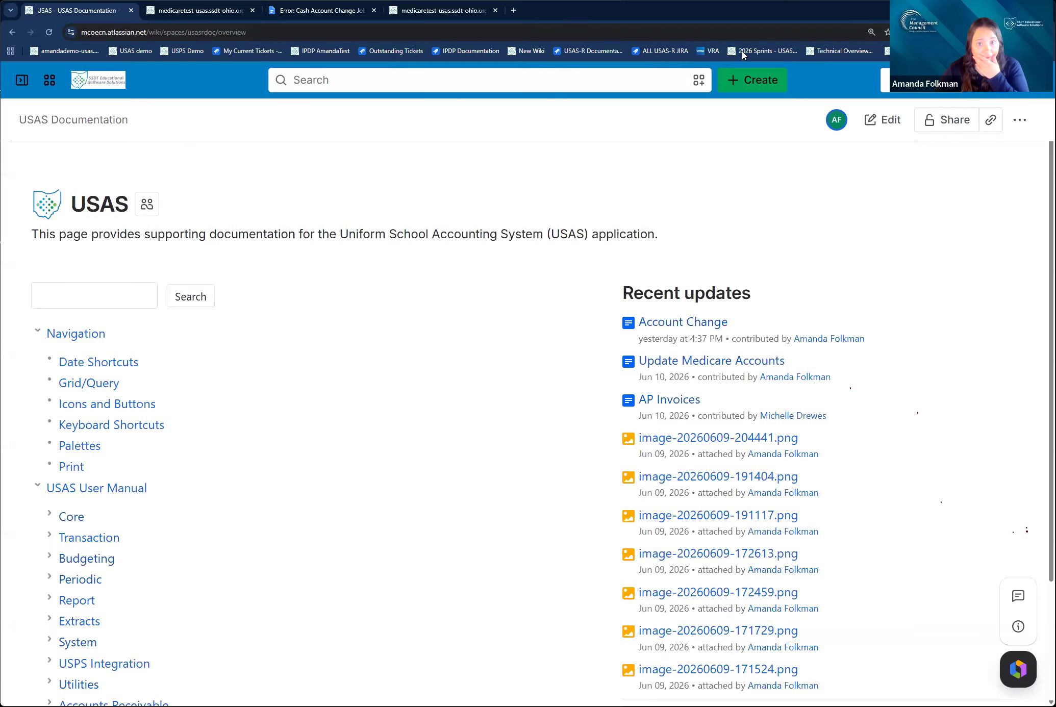
{"action": "left_click", "coordinate": [536, 49]}
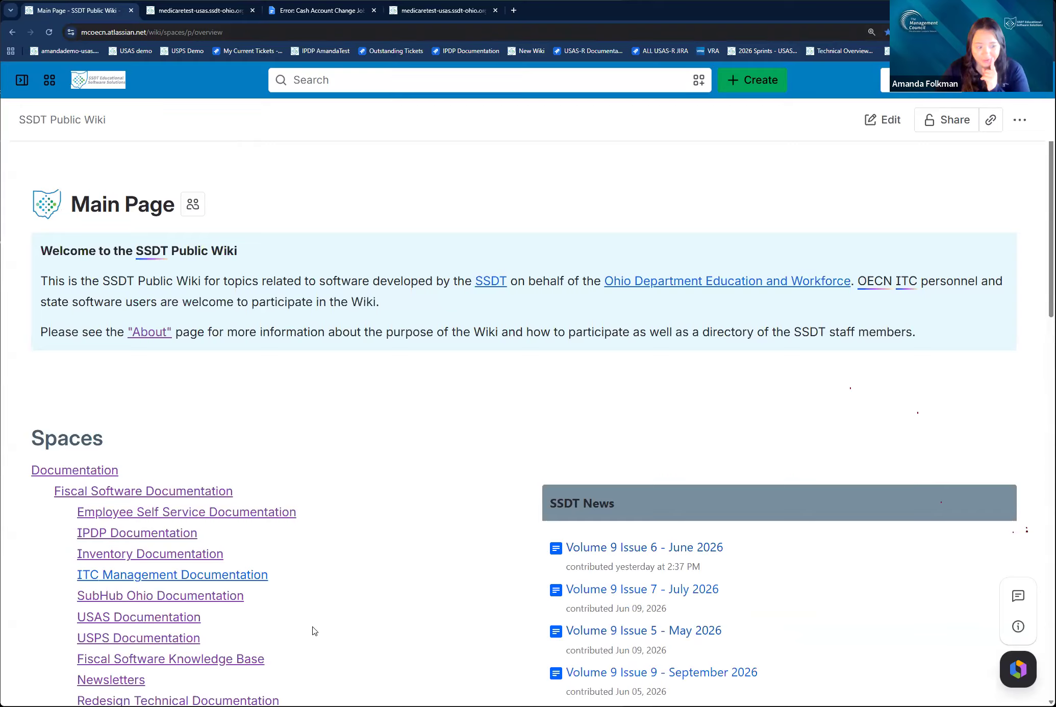
{"action": "scroll", "coordinate": [313, 631], "scroll_direction": "down", "scroll_amount": 10}
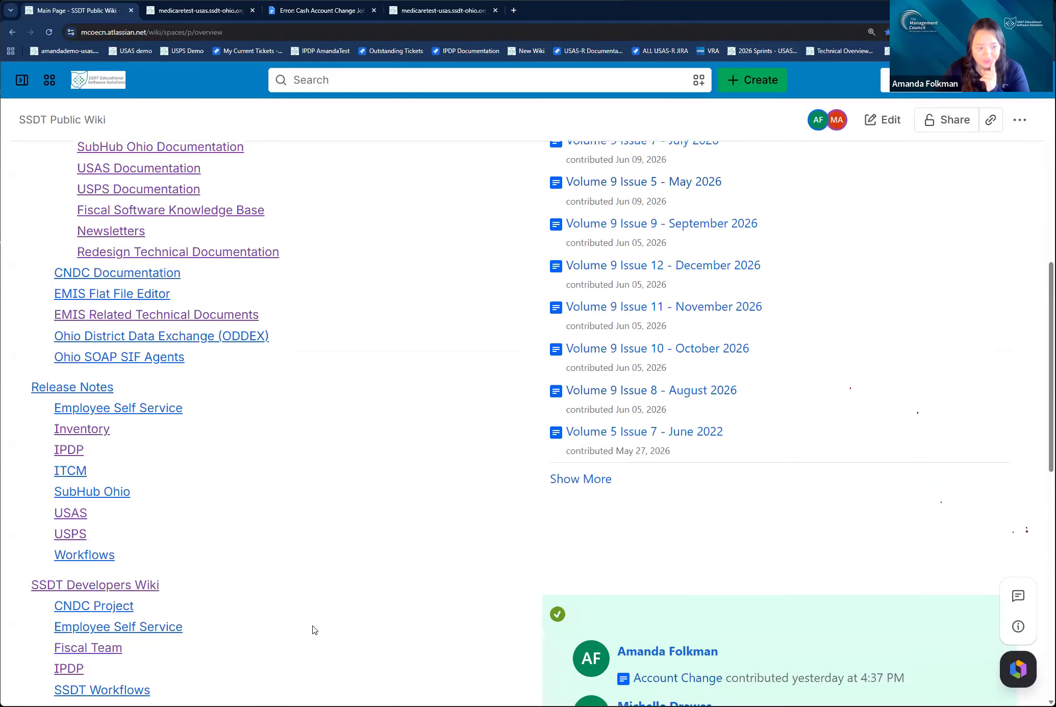
{"action": "scroll", "coordinate": [314, 631], "scroll_direction": "down", "scroll_amount": 2}
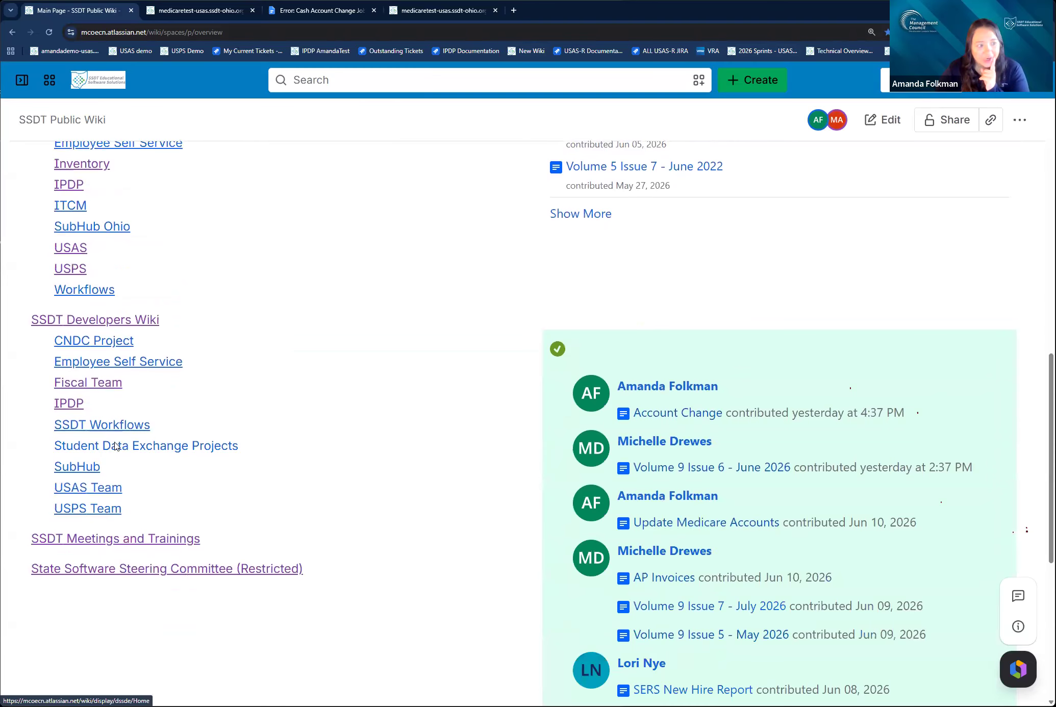
{"action": "scroll", "coordinate": [66, 345], "scroll_direction": "up", "scroll_amount": 2}
{"action": "left_click", "coordinate": [66, 345]}
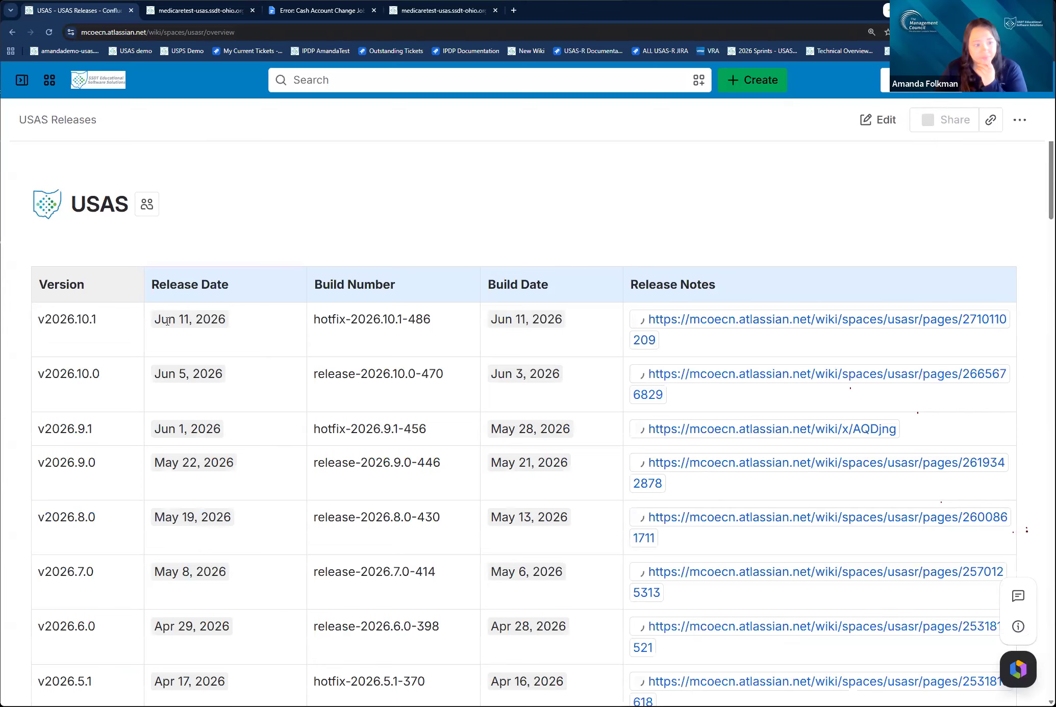
Open the v2026.10.1 hotfix release notes and read the account change bug fix.
{"action": "left_click", "coordinate": [760, 321]}
{"action": "scroll", "coordinate": [387, 351], "scroll_direction": "down", "scroll_amount": 4}
{"action": "scroll", "coordinate": [388, 352], "scroll_direction": "down", "scroll_amount": 2}
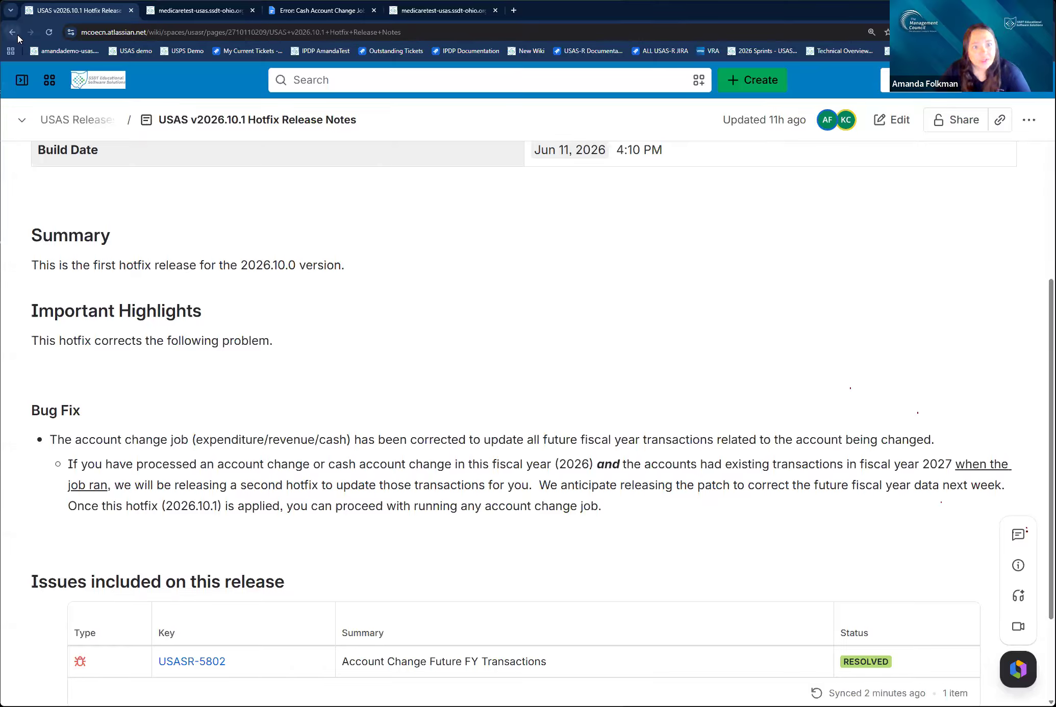
Open the USAS Documentation from the SSDT Public Wiki main page and expand the user manual's Appendix.
{"action": "left_click", "coordinate": [521, 53]}
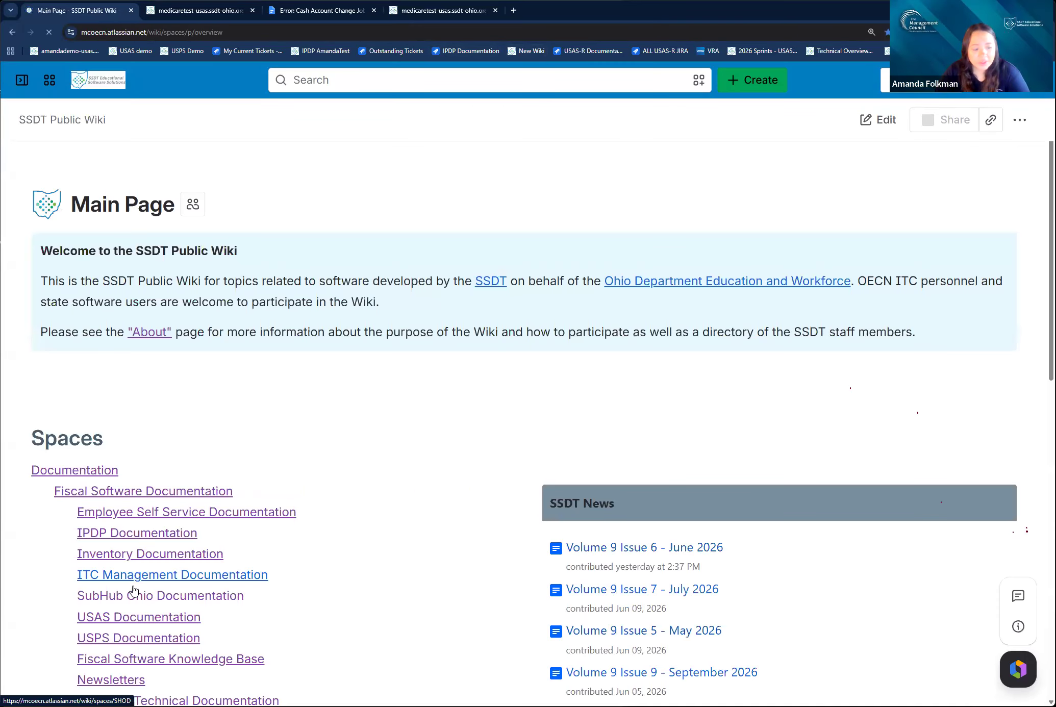
{"action": "left_click", "coordinate": [120, 616]}
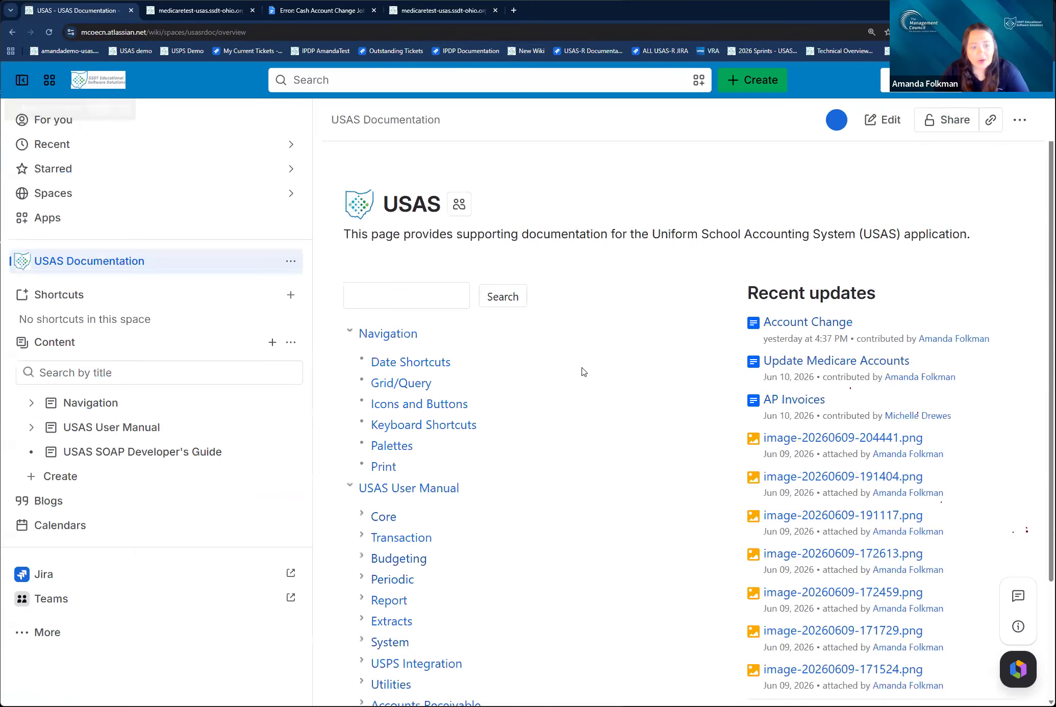
{"action": "scroll", "coordinate": [361, 596], "scroll_direction": "down", "scroll_amount": 3}
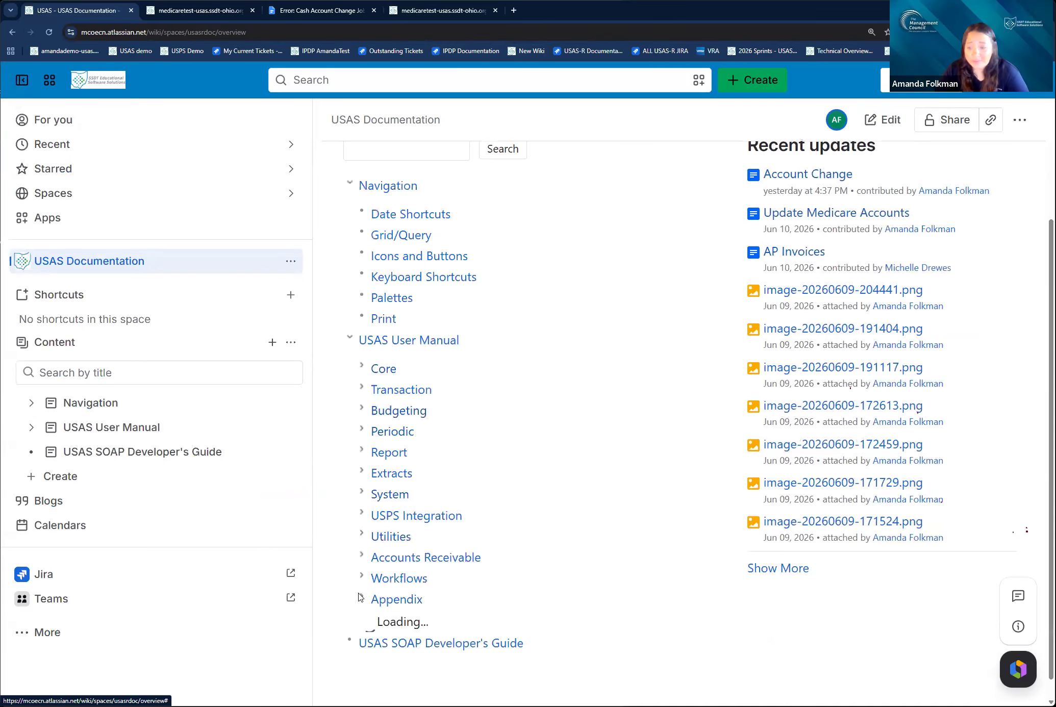
{"action": "scroll", "coordinate": [494, 487], "scroll_direction": "down", "scroll_amount": 3}
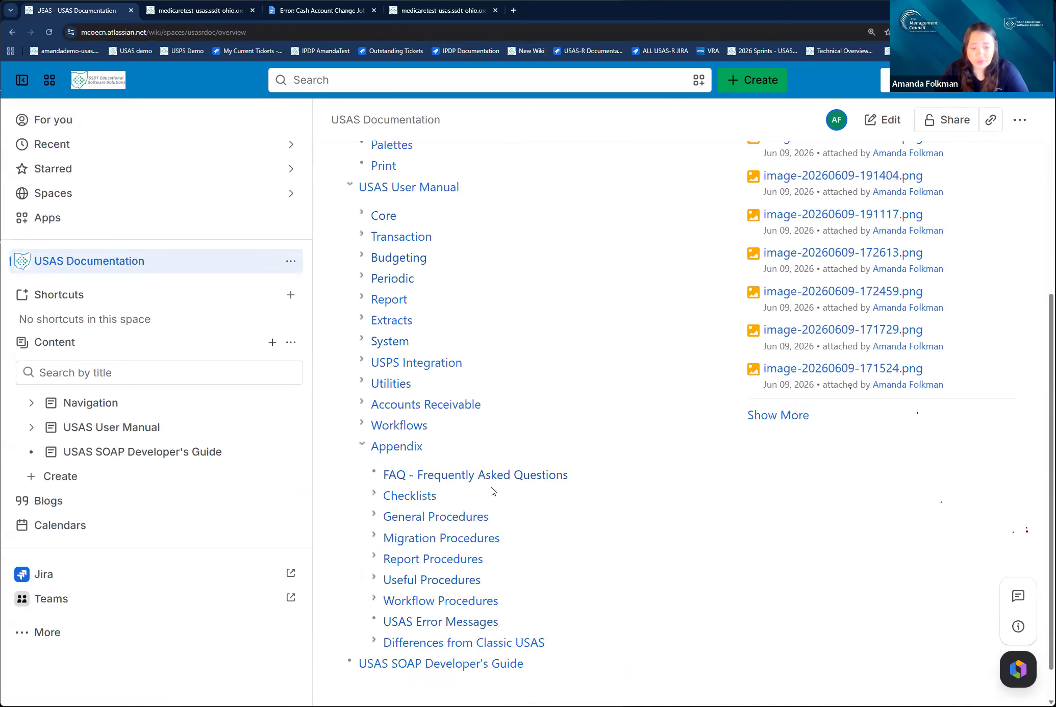
{"action": "scroll", "coordinate": [371, 597], "scroll_direction": "down", "scroll_amount": 1}
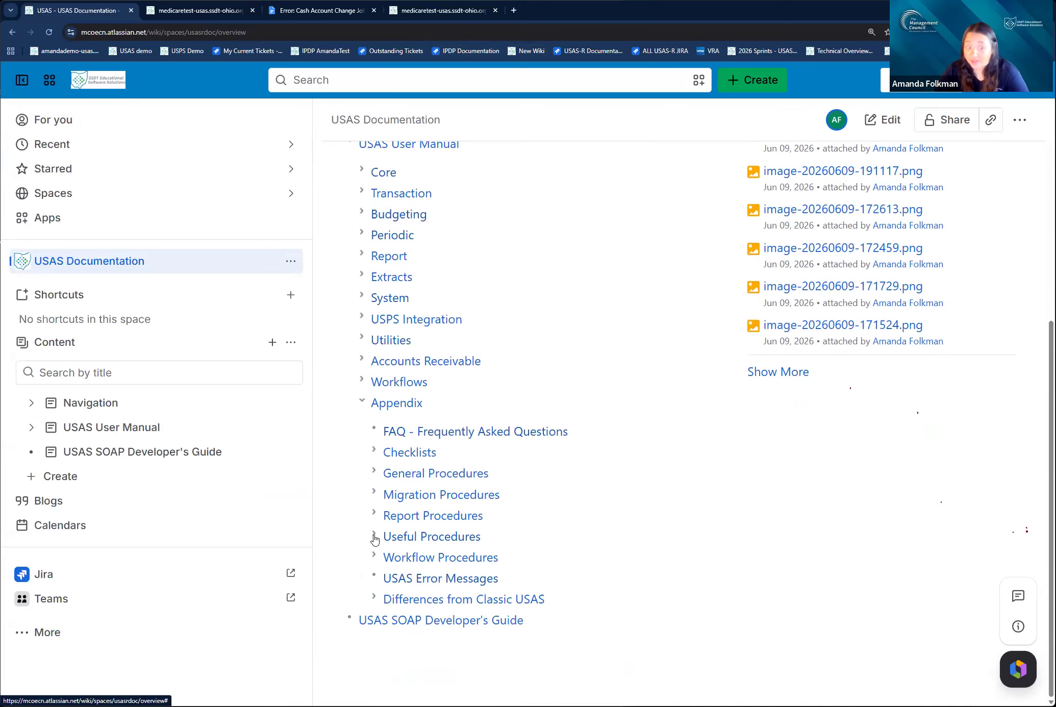
Open the Update Medicare Accounts page under Useful Procedures and hide the navigation sidebar.
{"action": "left_click", "coordinate": [374, 536]}
{"action": "scroll", "coordinate": [419, 605], "scroll_direction": "down", "scroll_amount": 3}
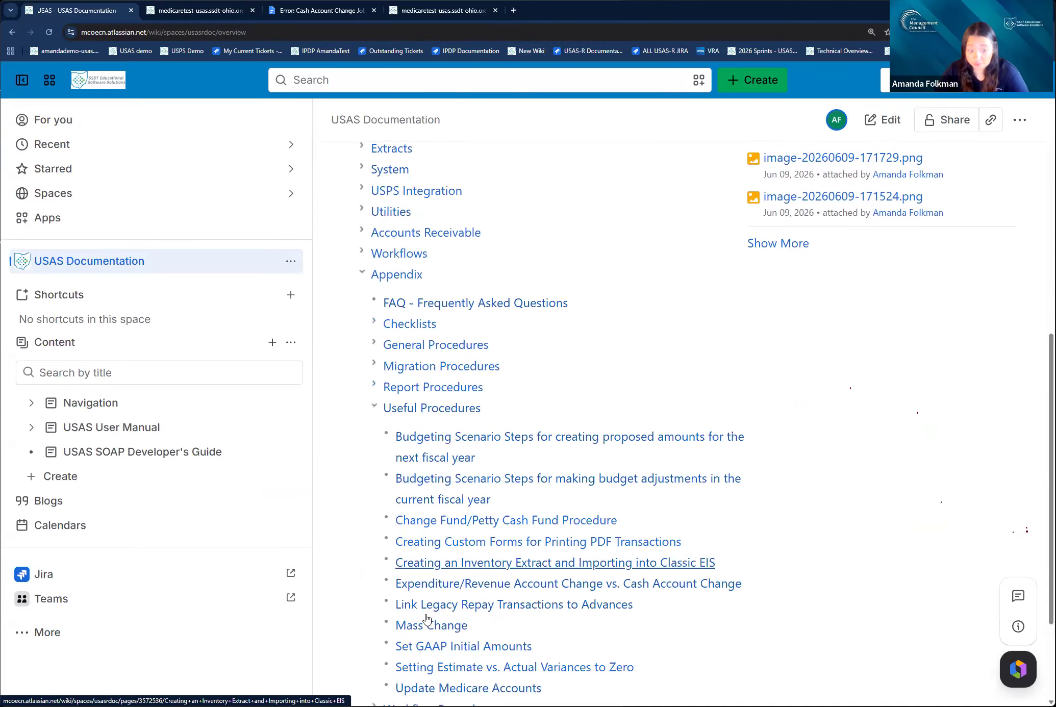
{"action": "scroll", "coordinate": [428, 618], "scroll_direction": "down", "scroll_amount": 3}
{"action": "left_click", "coordinate": [443, 547]}
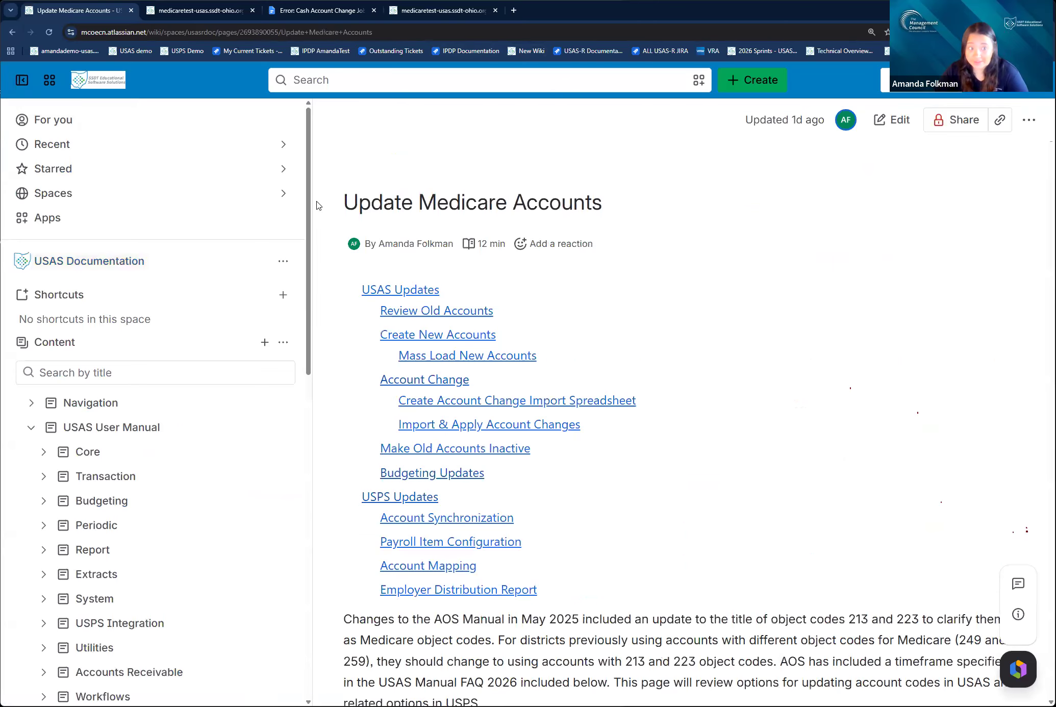
{"action": "left_click", "coordinate": [313, 208]}
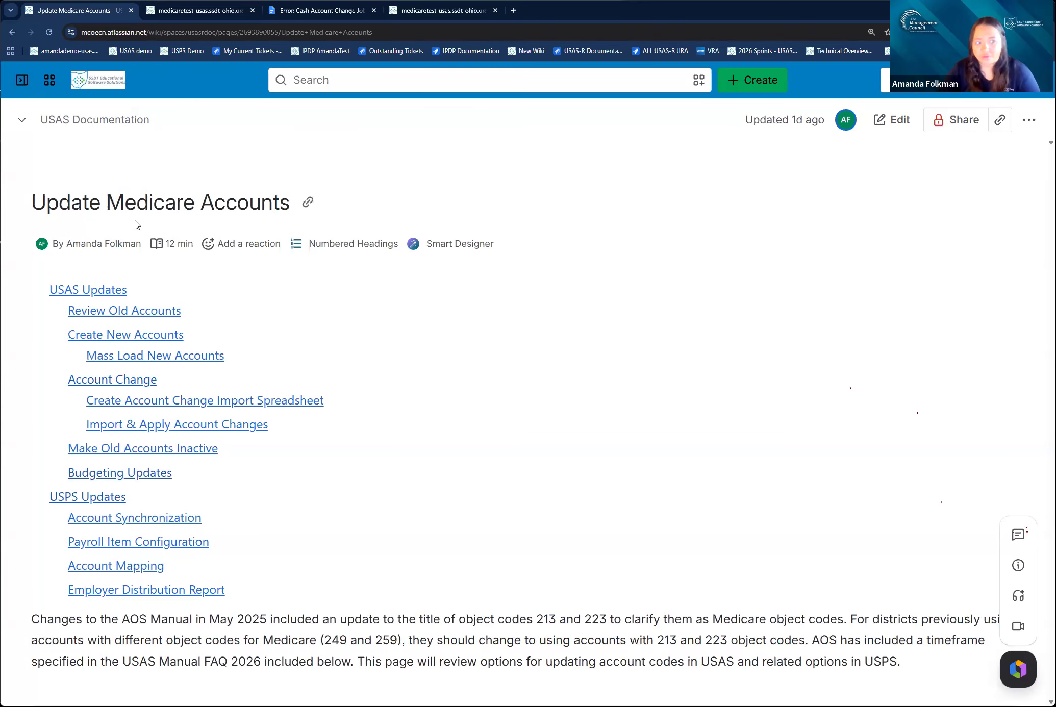
Read the Update Medicare Accounts introduction and highlight the old object codes "249 and 259".
{"action": "scroll", "coordinate": [519, 504], "scroll_direction": "down", "scroll_amount": 6}
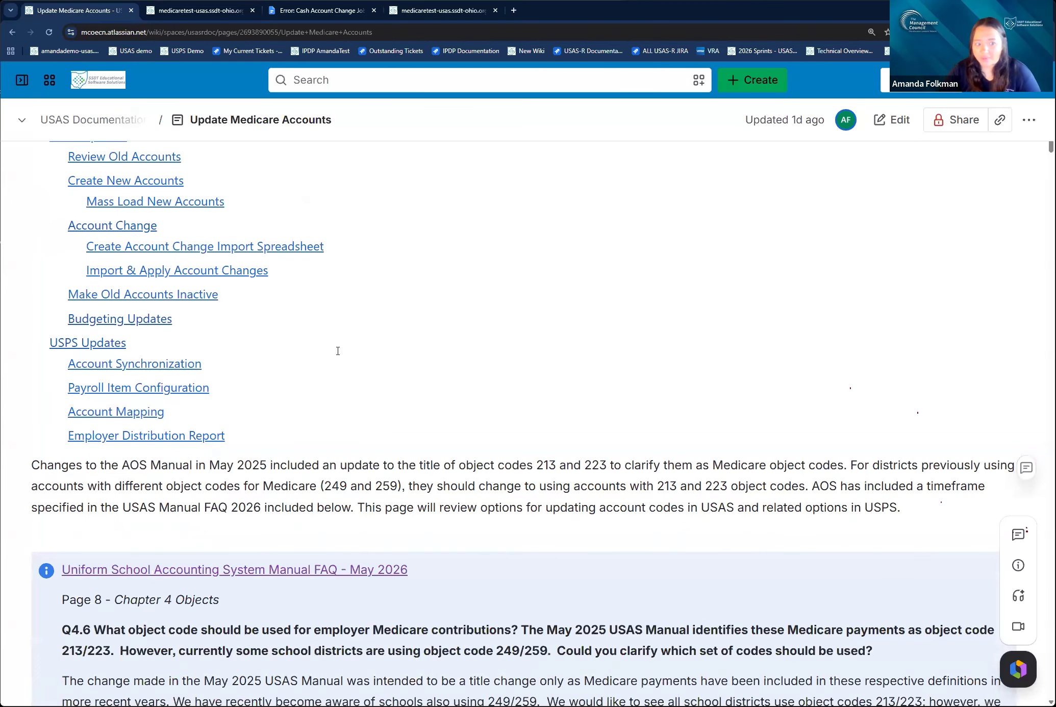
{"action": "scroll", "coordinate": [202, 457], "scroll_direction": "down", "scroll_amount": 1}
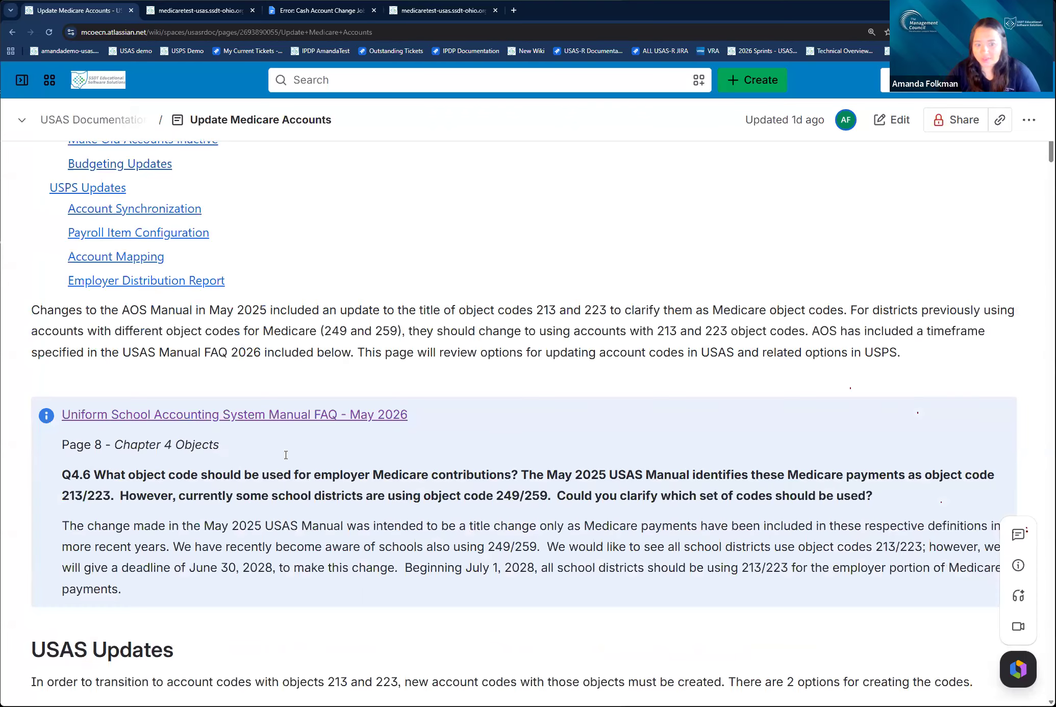
{"action": "scroll", "coordinate": [287, 459], "scroll_direction": "down", "scroll_amount": 1}
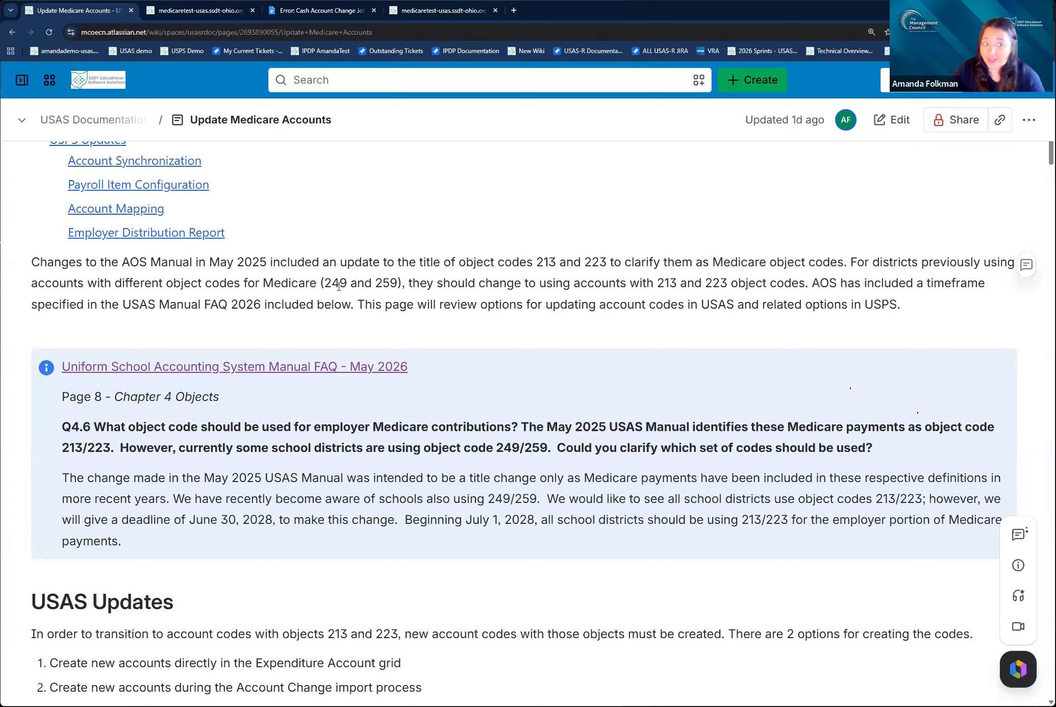
{"action": "left_click_drag", "start_coordinate": [329, 282], "coordinate": [394, 293]}
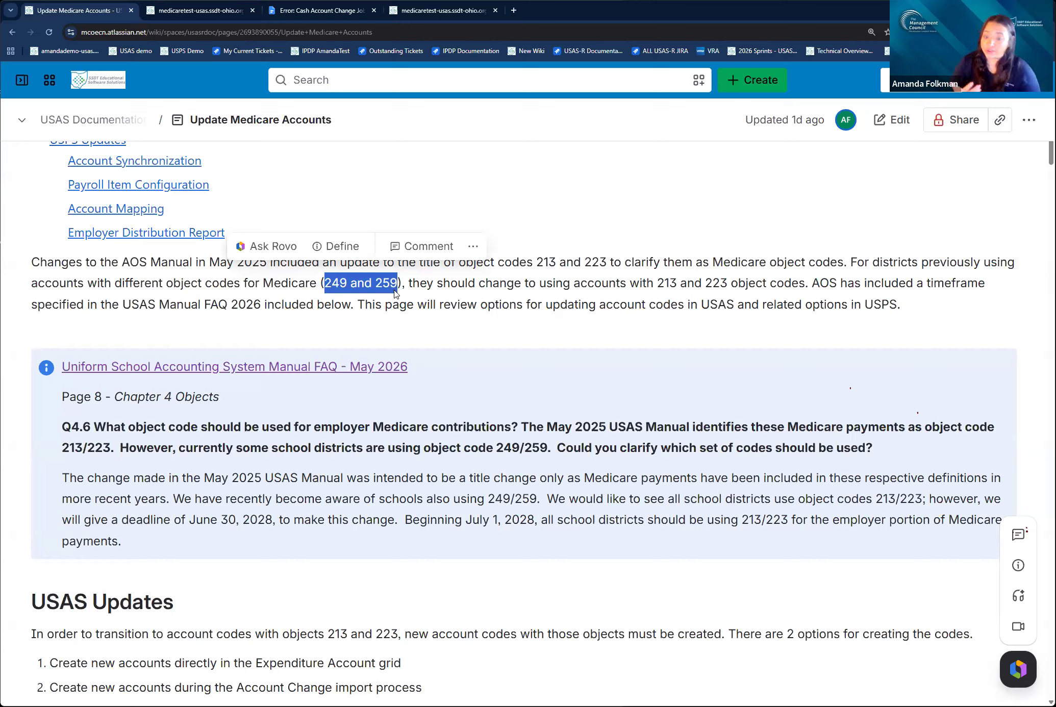
{"action": "left_click", "coordinate": [394, 293]}
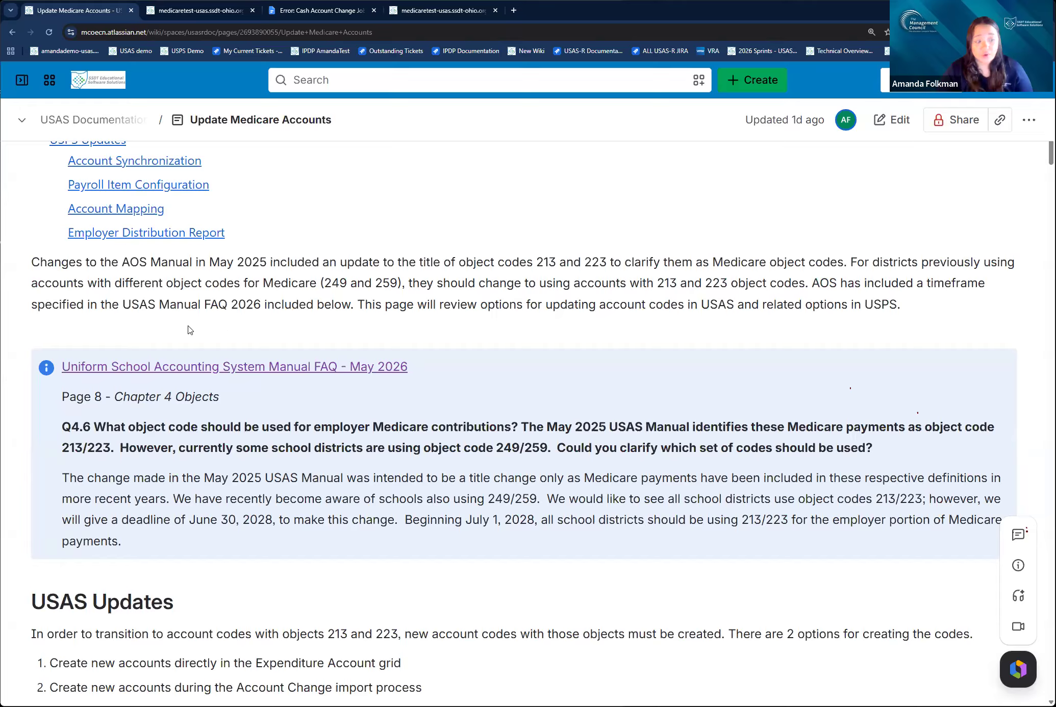
Review the quoted USAS Manual FAQ answer on Medicare object codes and highlight "Beginning July 1, 2028".
{"action": "scroll", "coordinate": [497, 361], "scroll_direction": "up", "scroll_amount": 1}
{"action": "scroll", "coordinate": [497, 360], "scroll_direction": "up", "scroll_amount": 1}
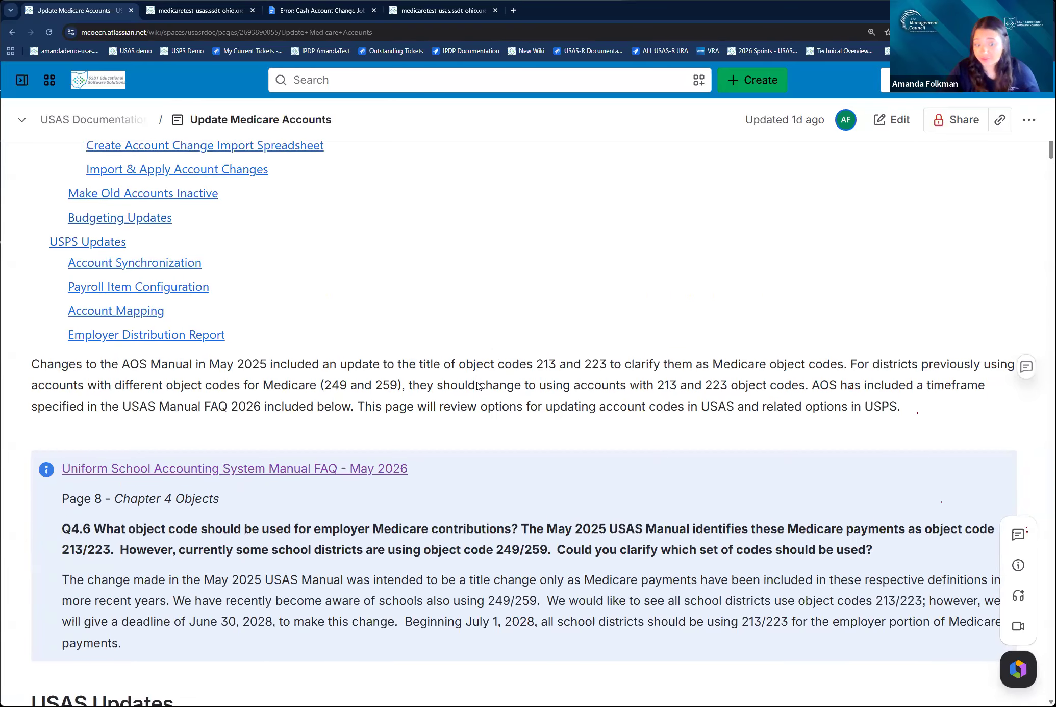
{"action": "scroll", "coordinate": [472, 398], "scroll_direction": "down", "scroll_amount": 1}
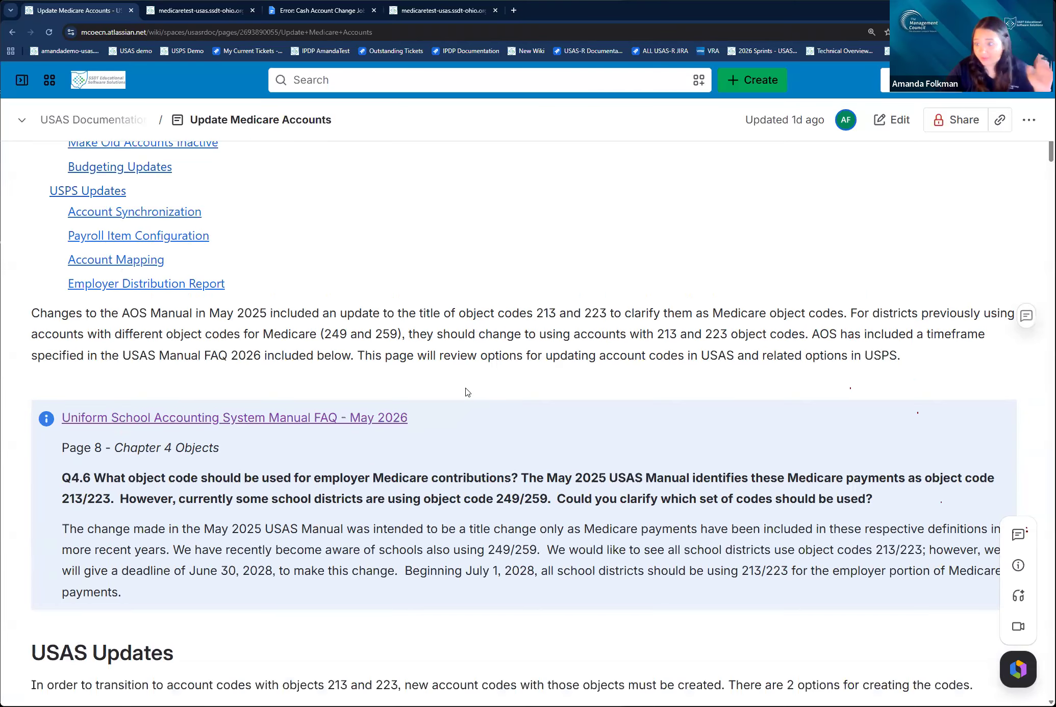
{"action": "scroll", "coordinate": [466, 393], "scroll_direction": "down", "scroll_amount": 1}
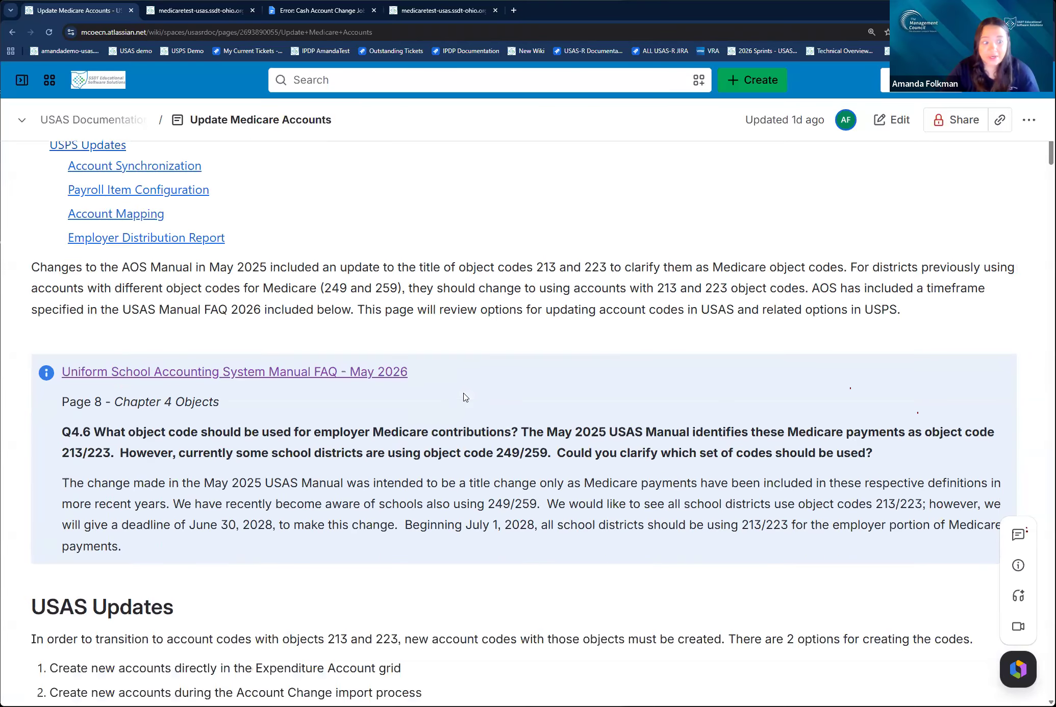
{"action": "scroll", "coordinate": [168, 474], "scroll_direction": "down", "scroll_amount": 1}
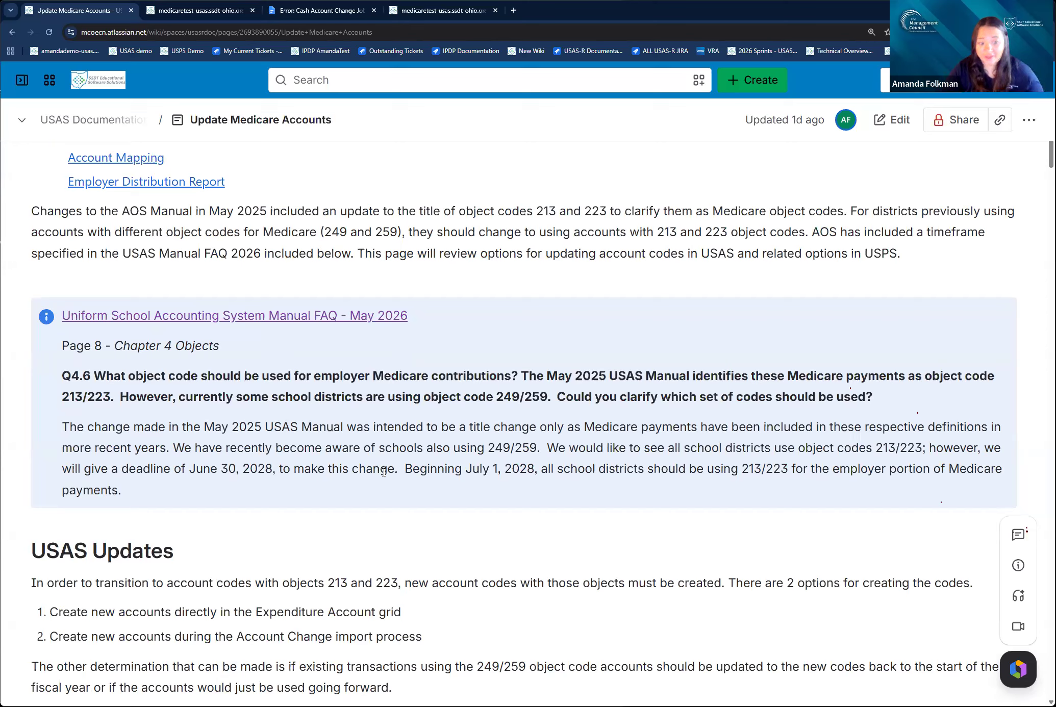
{"action": "left_click_drag", "start_coordinate": [405, 470], "coordinate": [540, 470]}
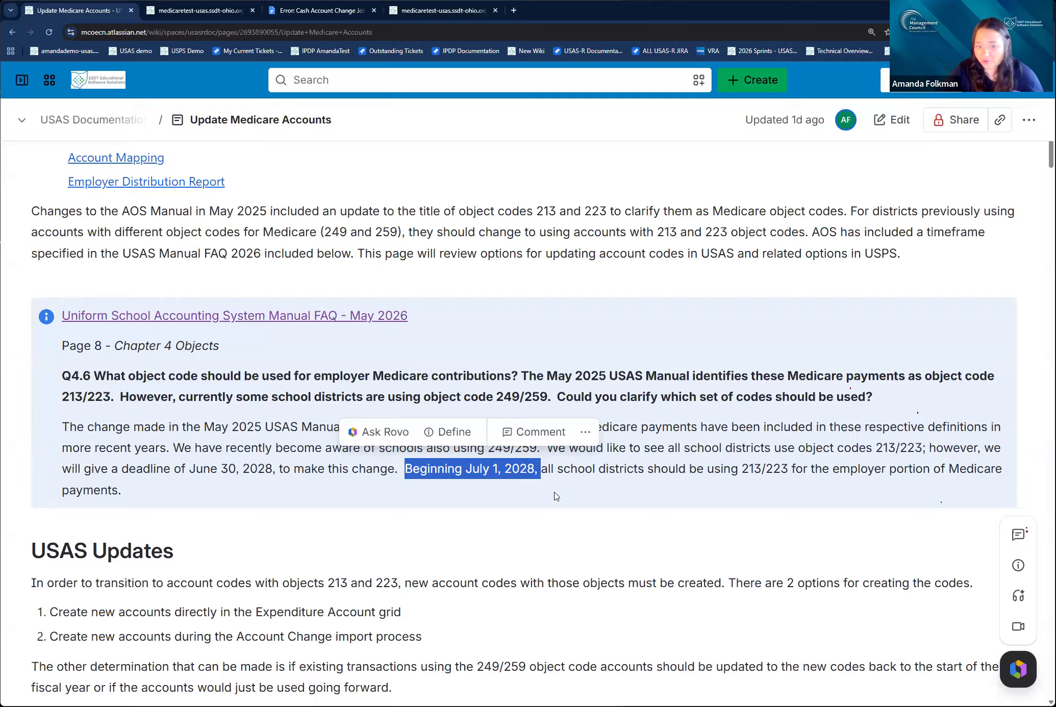
{"action": "left_click", "coordinate": [713, 489]}
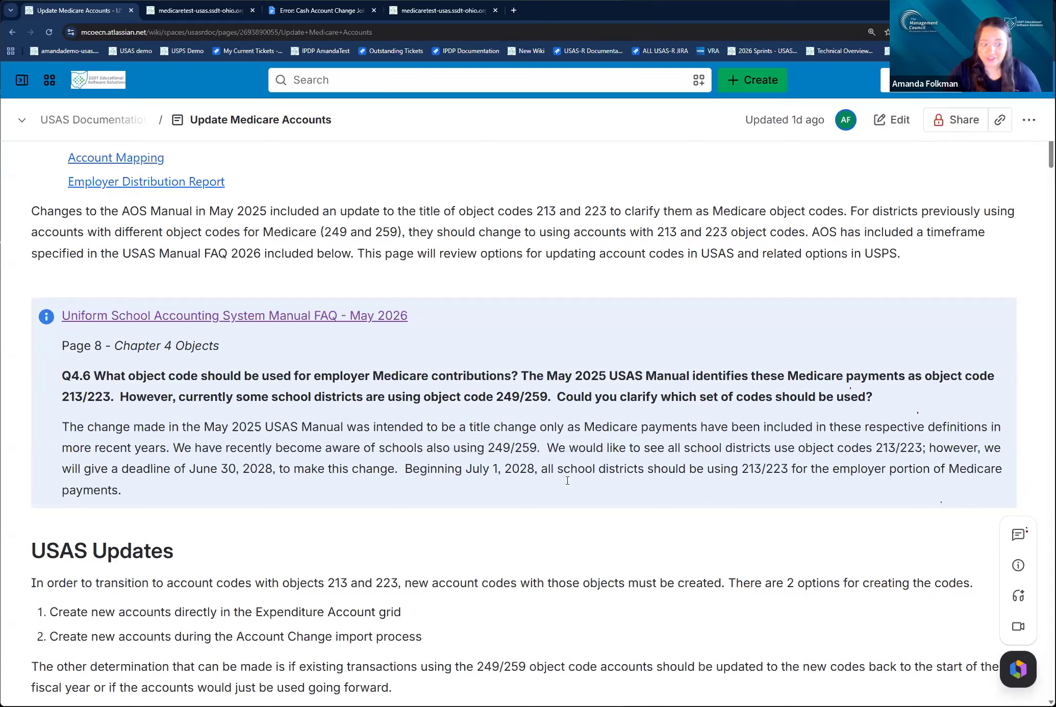
Examine the USAS Updates options for moving to objects 213 and 223 and the Review Old Accounts instructions.
{"action": "scroll", "coordinate": [567, 481], "scroll_direction": "down", "scroll_amount": 5}
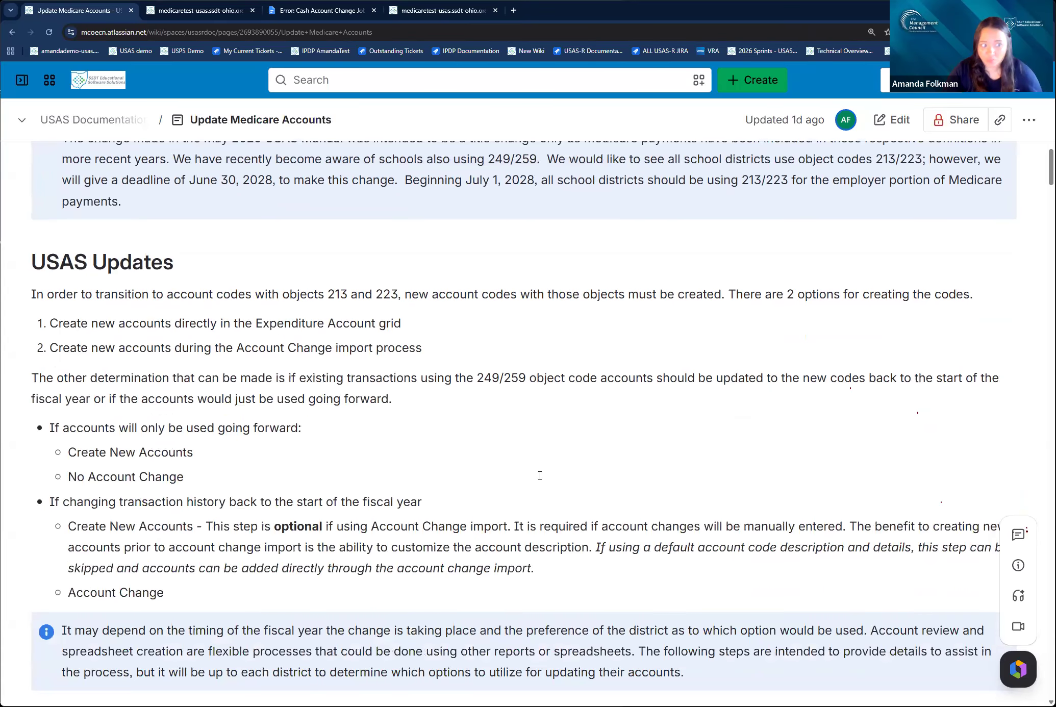
{"action": "scroll", "coordinate": [540, 475], "scroll_direction": "down", "scroll_amount": 1}
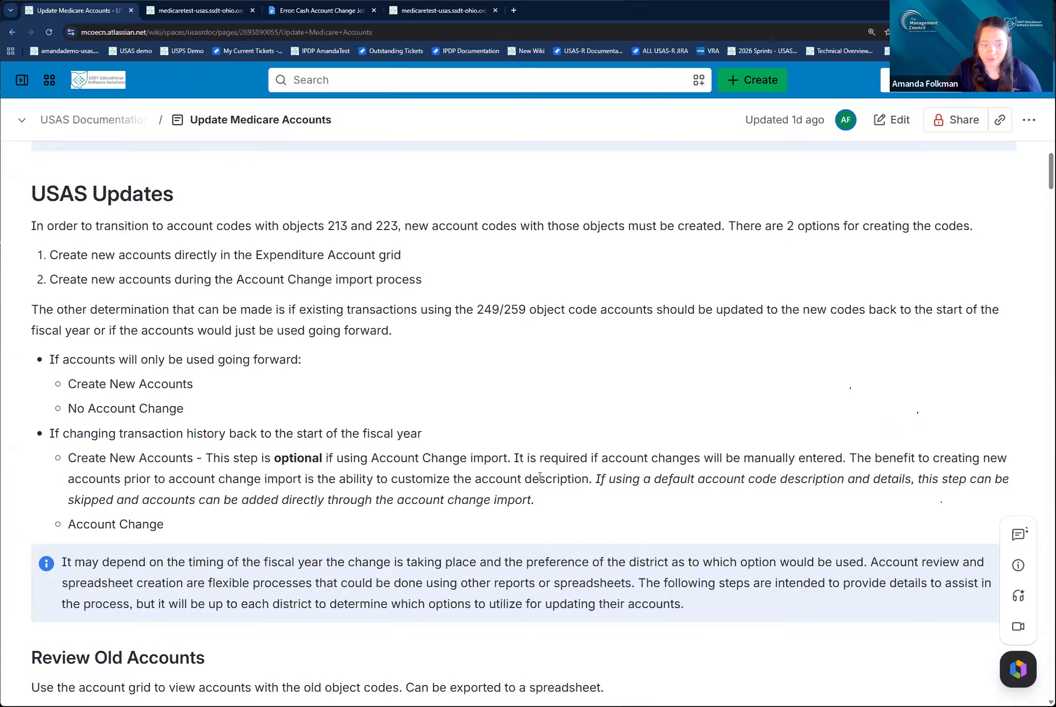
{"action": "scroll", "coordinate": [540, 476], "scroll_direction": "down", "scroll_amount": 3}
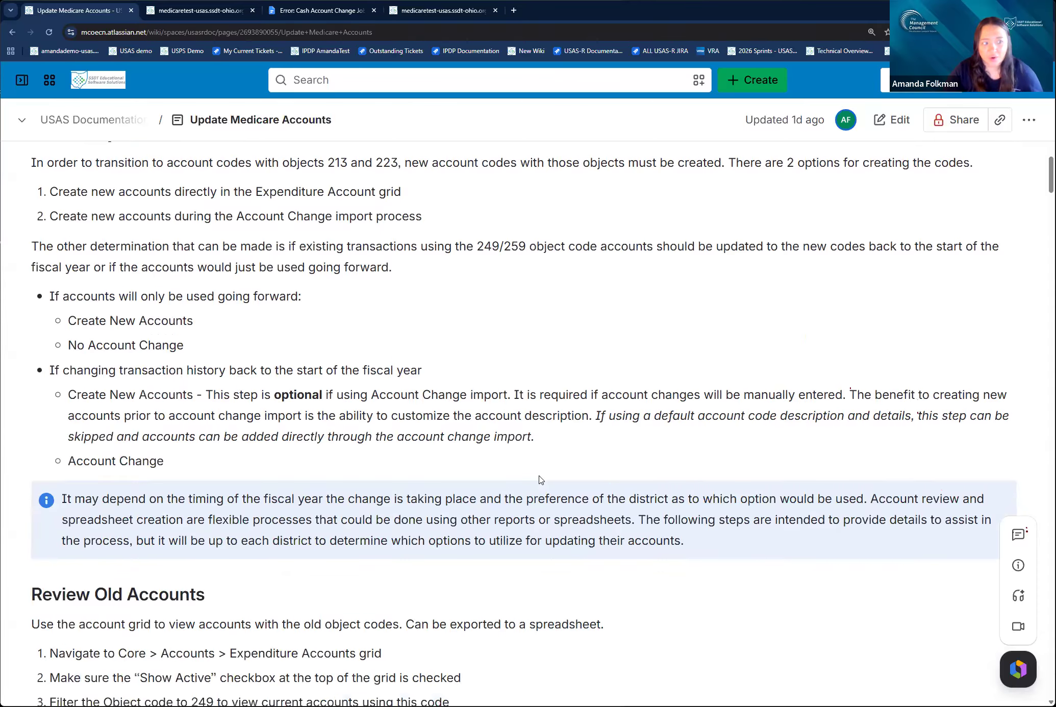
{"action": "scroll", "coordinate": [539, 476], "scroll_direction": "up", "scroll_amount": 3}
{"action": "scroll", "coordinate": [540, 476], "scroll_direction": "down", "scroll_amount": 10}
{"action": "scroll", "coordinate": [541, 484], "scroll_direction": "down", "scroll_amount": 15}
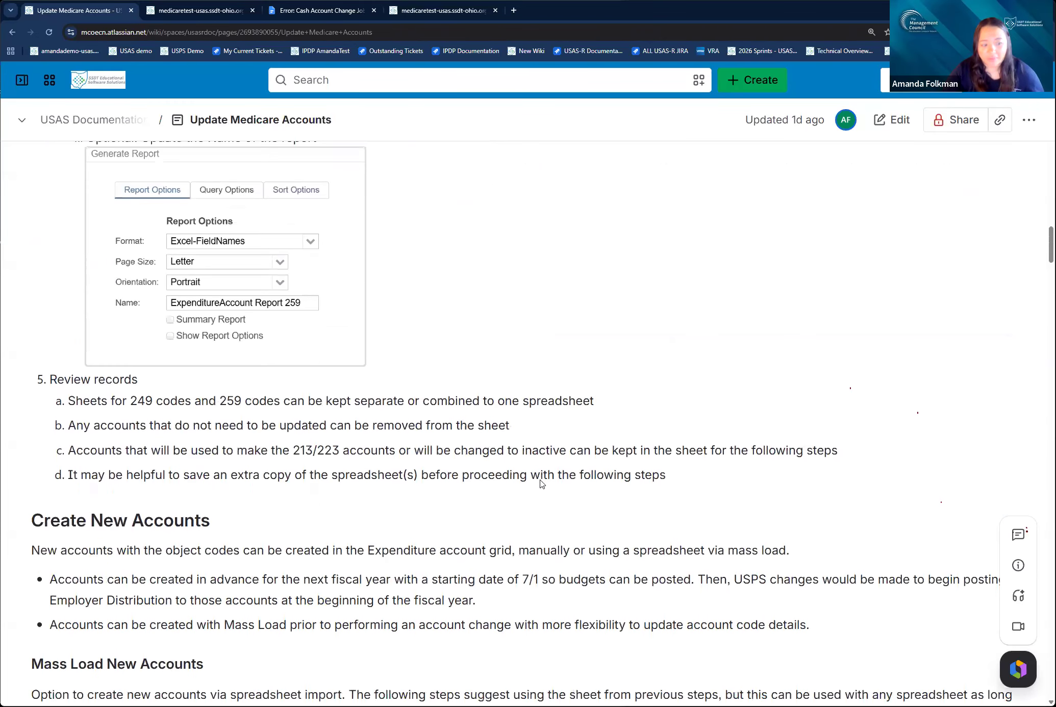
Read the Create New Accounts section and the Mass Load New Accounts instructions.
{"action": "scroll", "coordinate": [541, 483], "scroll_direction": "down", "scroll_amount": 5}
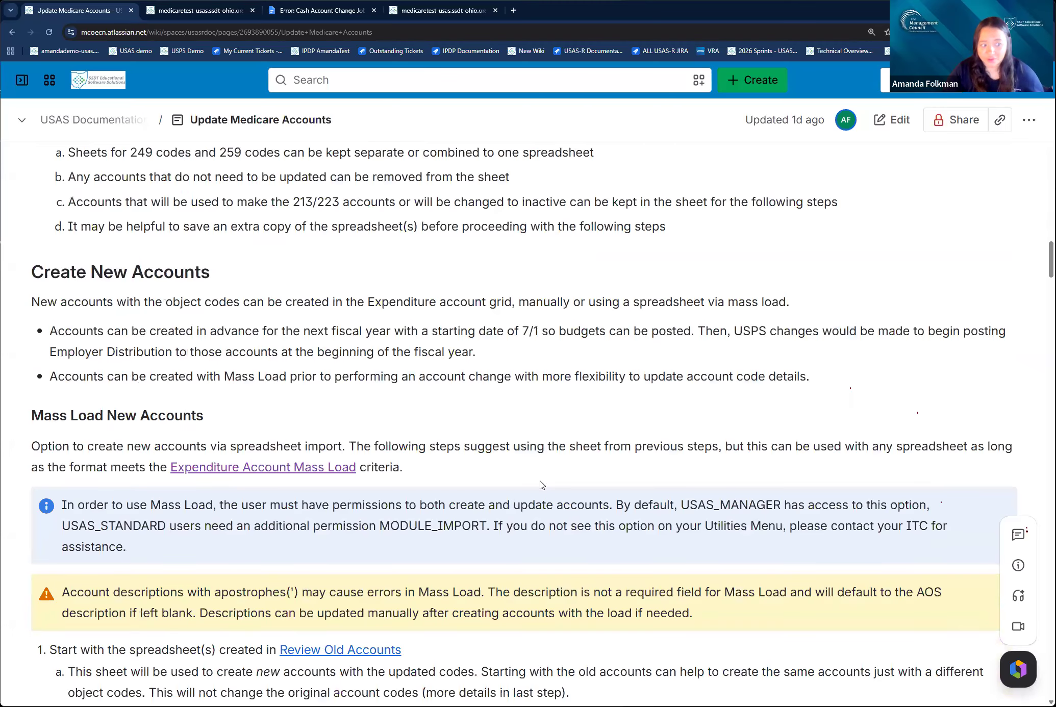
{"action": "scroll", "coordinate": [542, 484], "scroll_direction": "down", "scroll_amount": 2}
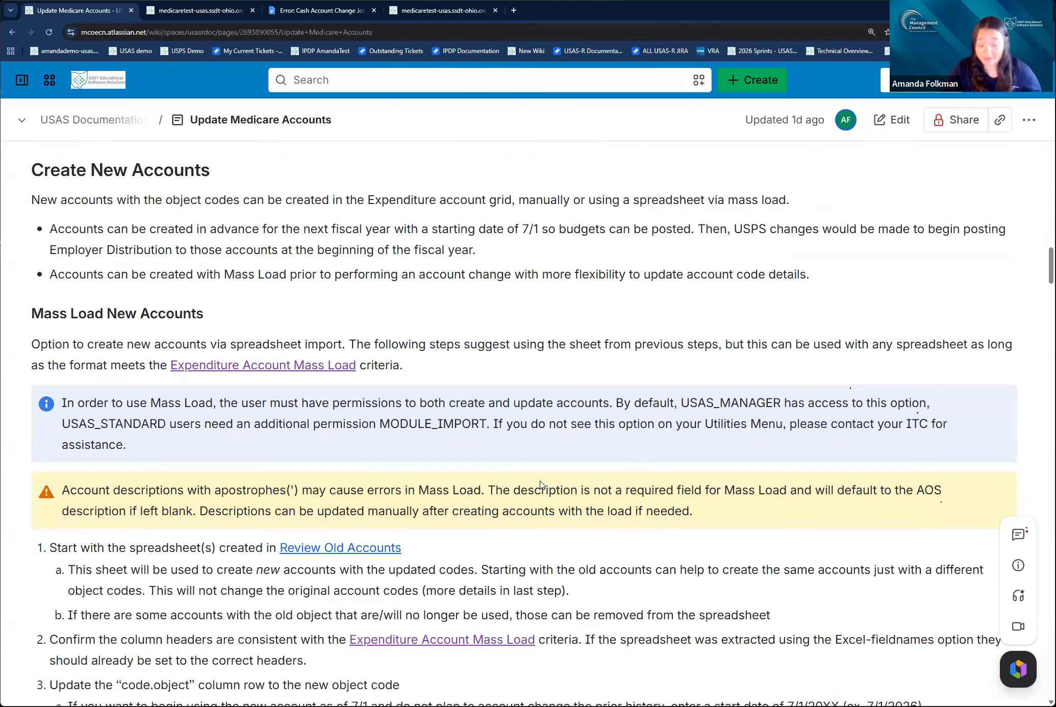
{"action": "scroll", "coordinate": [540, 485], "scroll_direction": "down", "scroll_amount": 1}
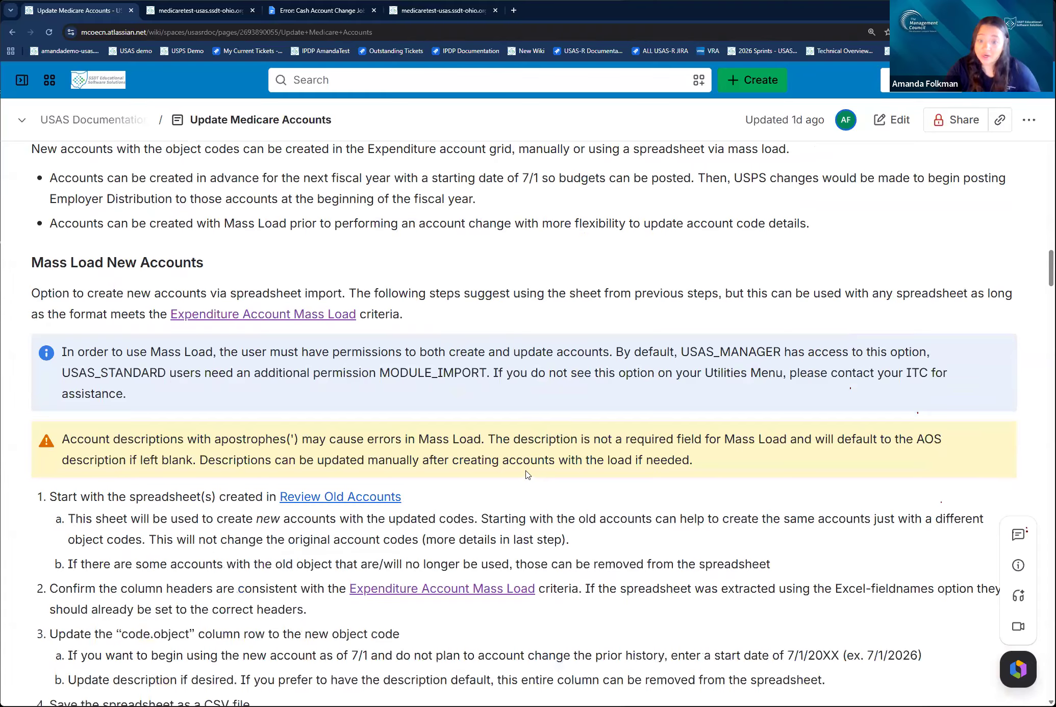
{"action": "scroll", "coordinate": [527, 478], "scroll_direction": "down", "scroll_amount": 4}
{"action": "scroll", "coordinate": [527, 478], "scroll_direction": "down", "scroll_amount": 4}
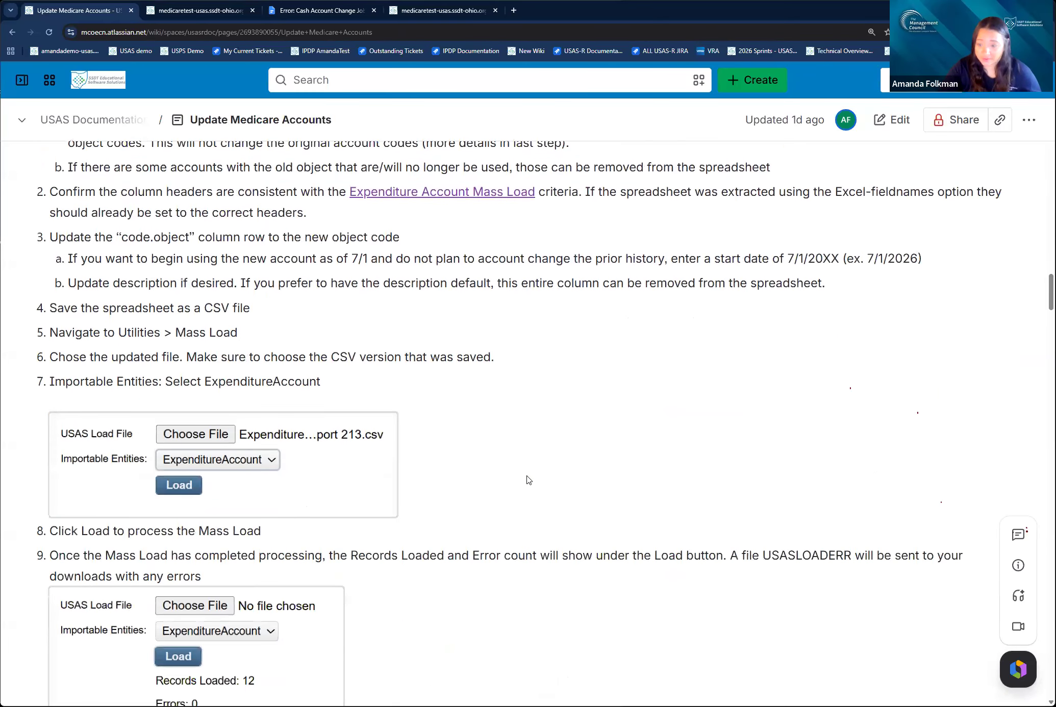
{"action": "scroll", "coordinate": [528, 480], "scroll_direction": "down", "scroll_amount": 1}
Review the Account Change section and the instructions for creating the account change import spreadsheet, including the From and To Account formulas.
{"action": "scroll", "coordinate": [528, 479], "scroll_direction": "down", "scroll_amount": 9}
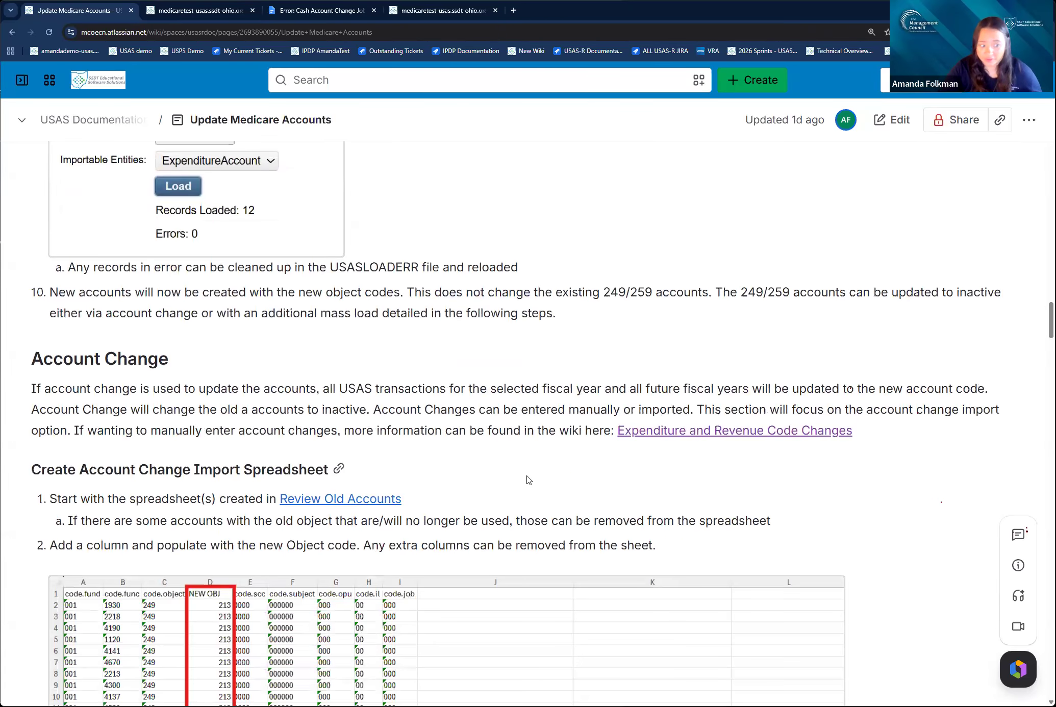
{"action": "scroll", "coordinate": [528, 477], "scroll_direction": "down", "scroll_amount": 1}
{"action": "scroll", "coordinate": [527, 476], "scroll_direction": "down", "scroll_amount": 1}
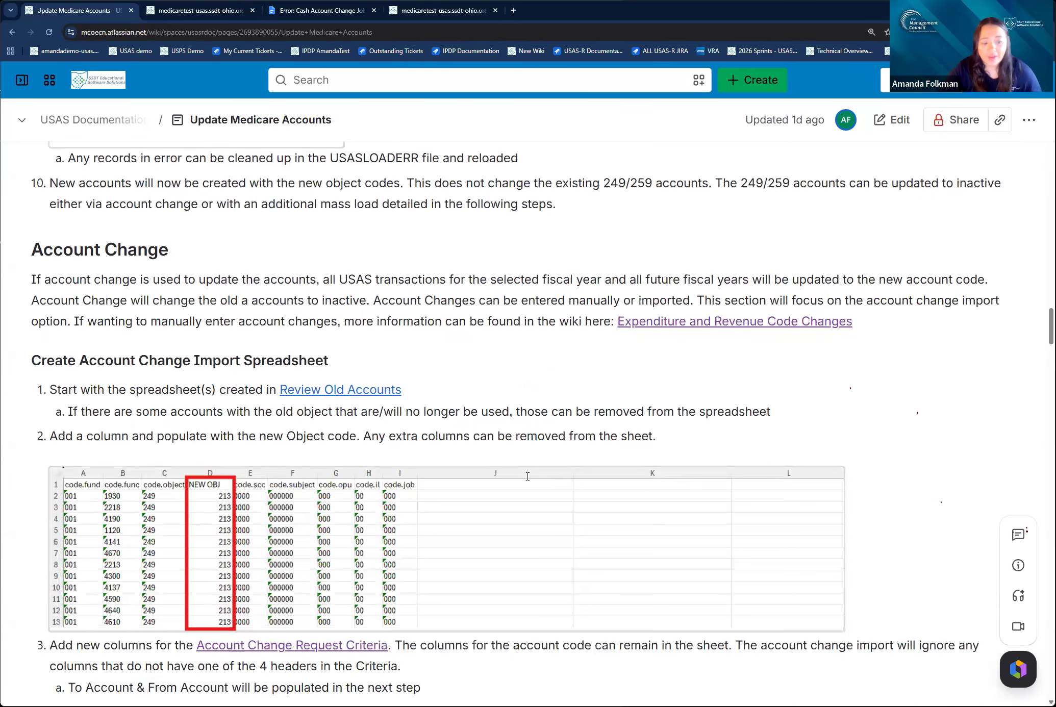
{"action": "scroll", "coordinate": [528, 479], "scroll_direction": "down", "scroll_amount": 1}
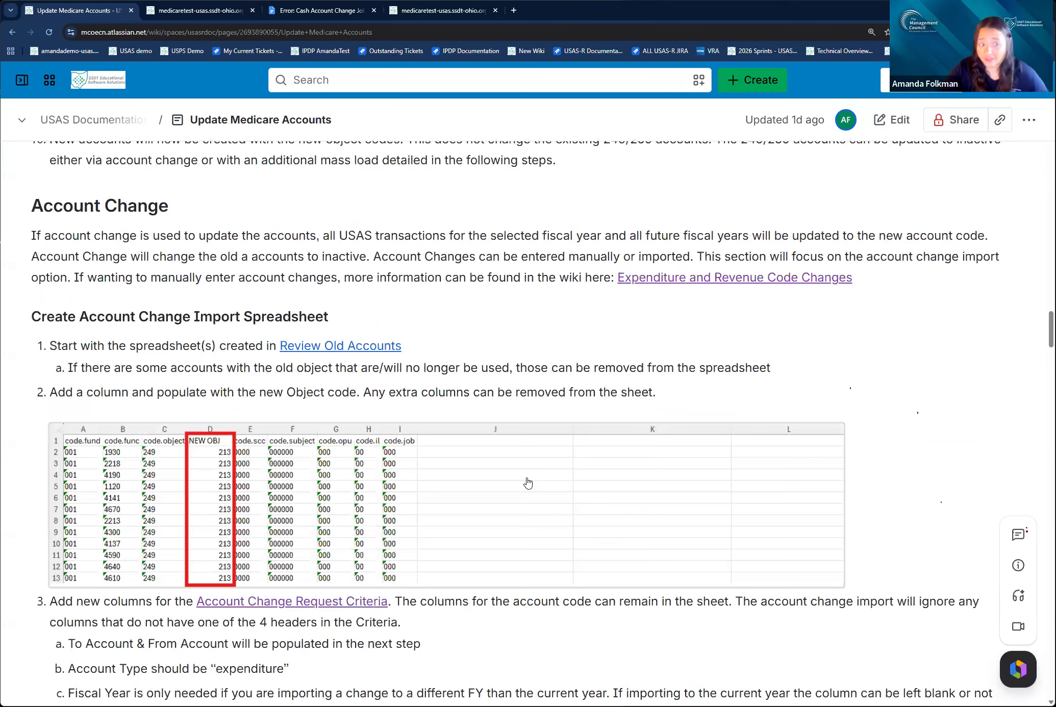
{"action": "left_click", "coordinate": [528, 482]}
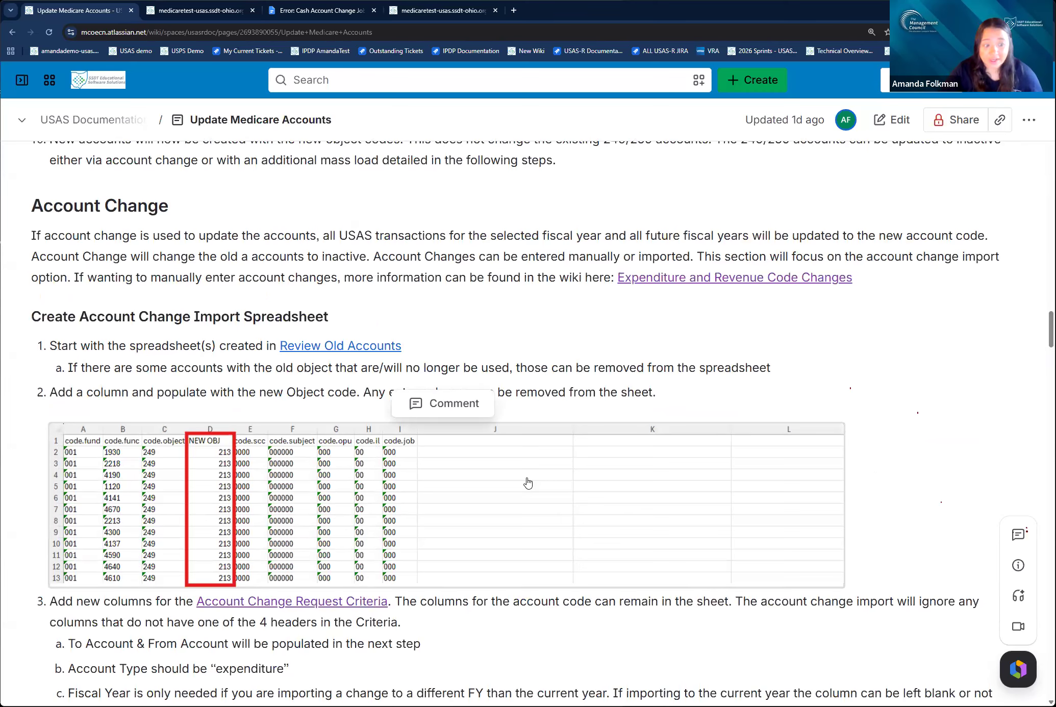
{"action": "scroll", "coordinate": [528, 483], "scroll_direction": "down", "scroll_amount": 5}
{"action": "scroll", "coordinate": [528, 483], "scroll_direction": "down", "scroll_amount": 2}
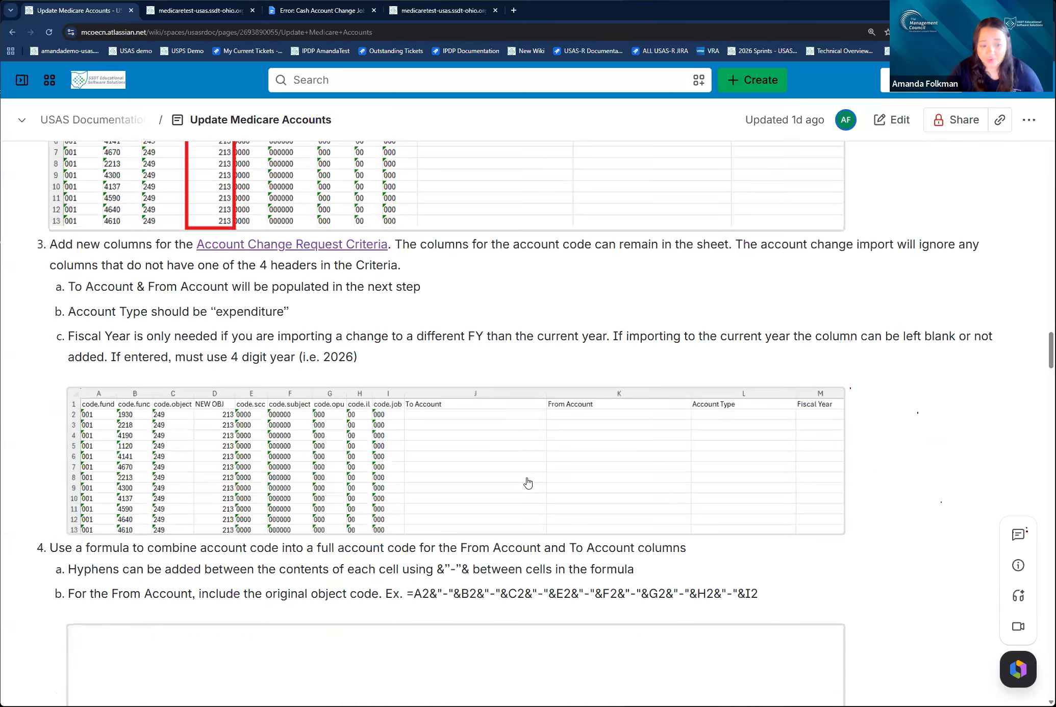
{"action": "scroll", "coordinate": [528, 482], "scroll_direction": "down", "scroll_amount": 6}
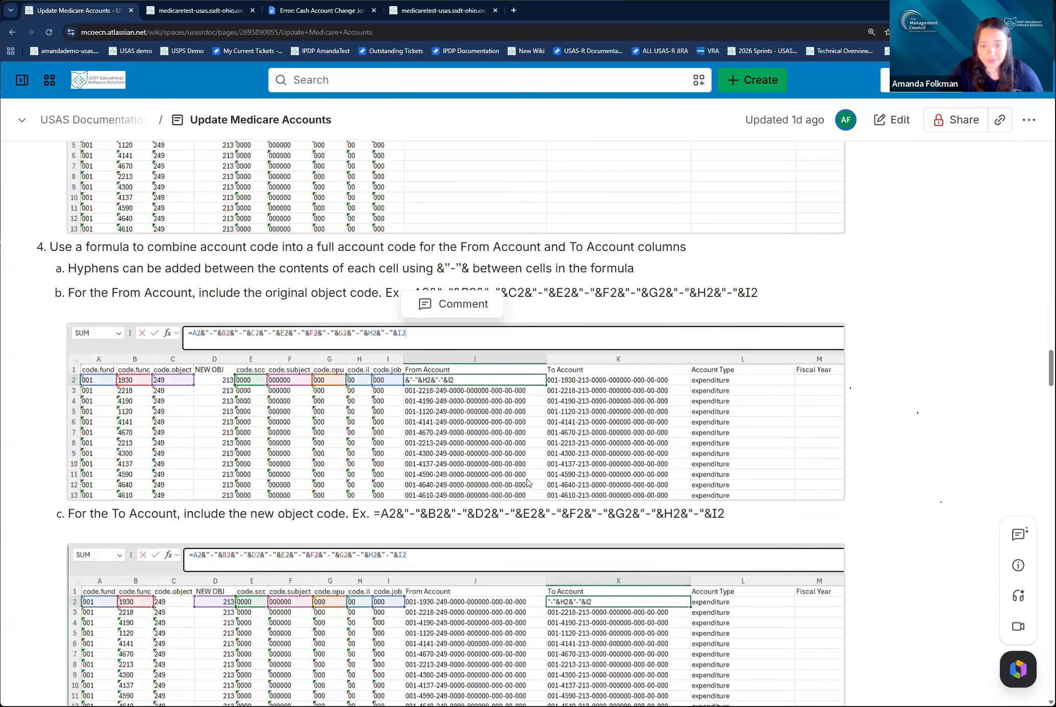
{"action": "scroll", "coordinate": [528, 482], "scroll_direction": "down", "scroll_amount": 1}
Return to the page's table of contents and jump to the USPS Updates section.
{"action": "scroll", "coordinate": [528, 482], "scroll_direction": "up", "scroll_amount": 2}
{"action": "left_click_drag", "start_coordinate": [1051, 367], "coordinate": [1050, 137]}
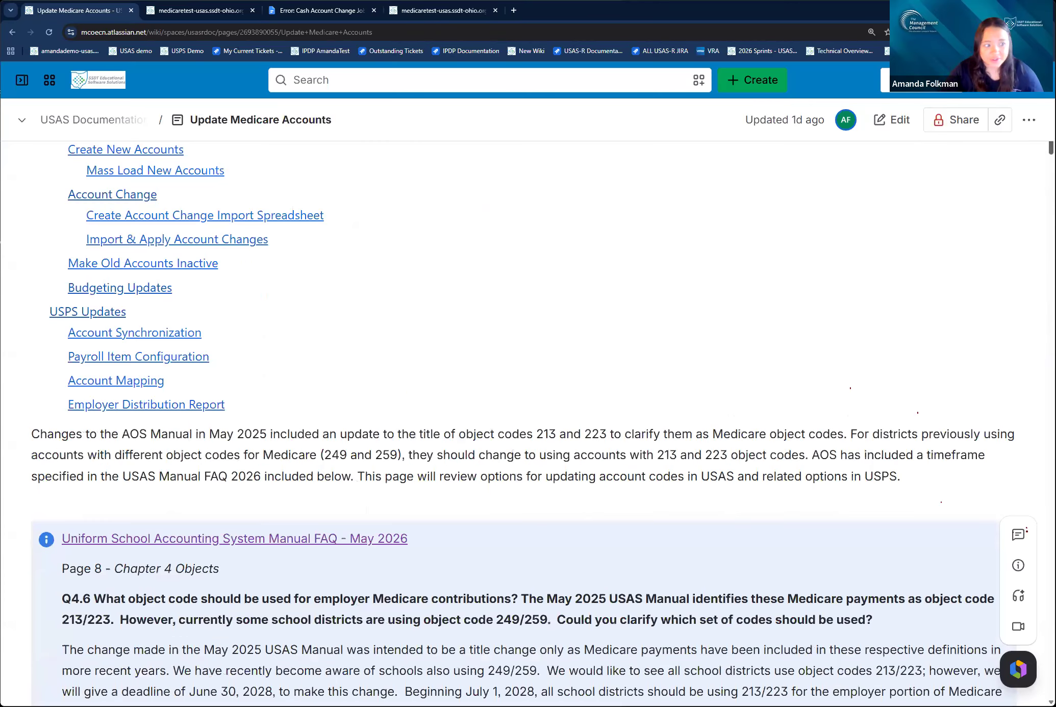
{"action": "left_click", "coordinate": [90, 347]}
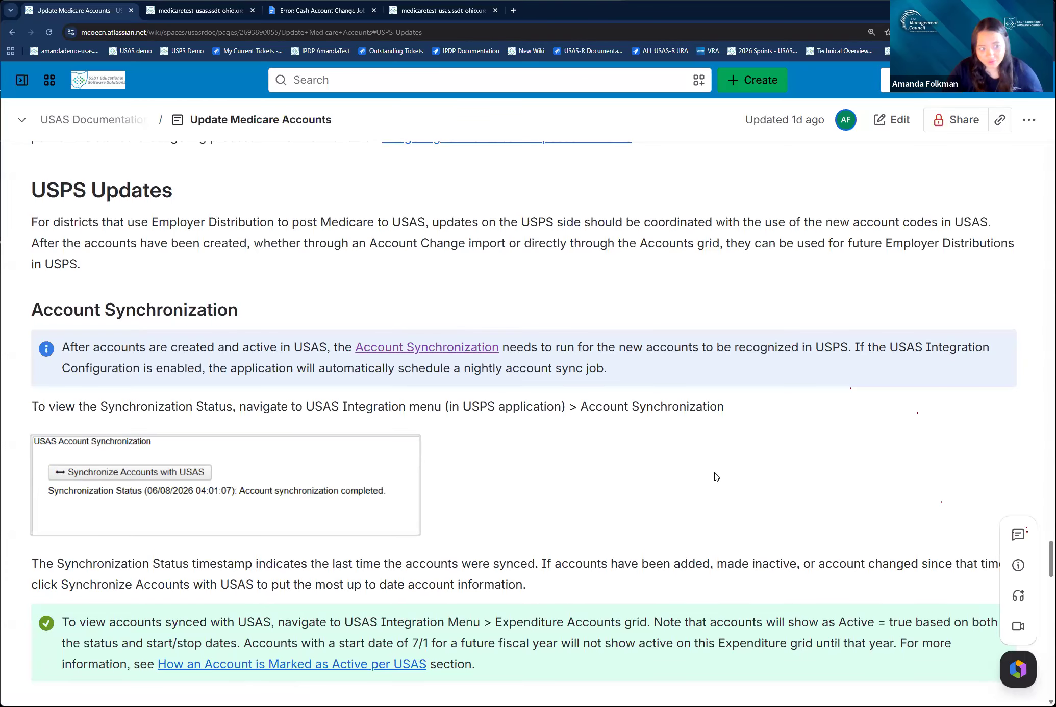
Review the Account Synchronization and Payroll Item Configuration instructions in the USPS Updates section.
{"action": "scroll", "coordinate": [716, 477], "scroll_direction": "down", "scroll_amount": 8}
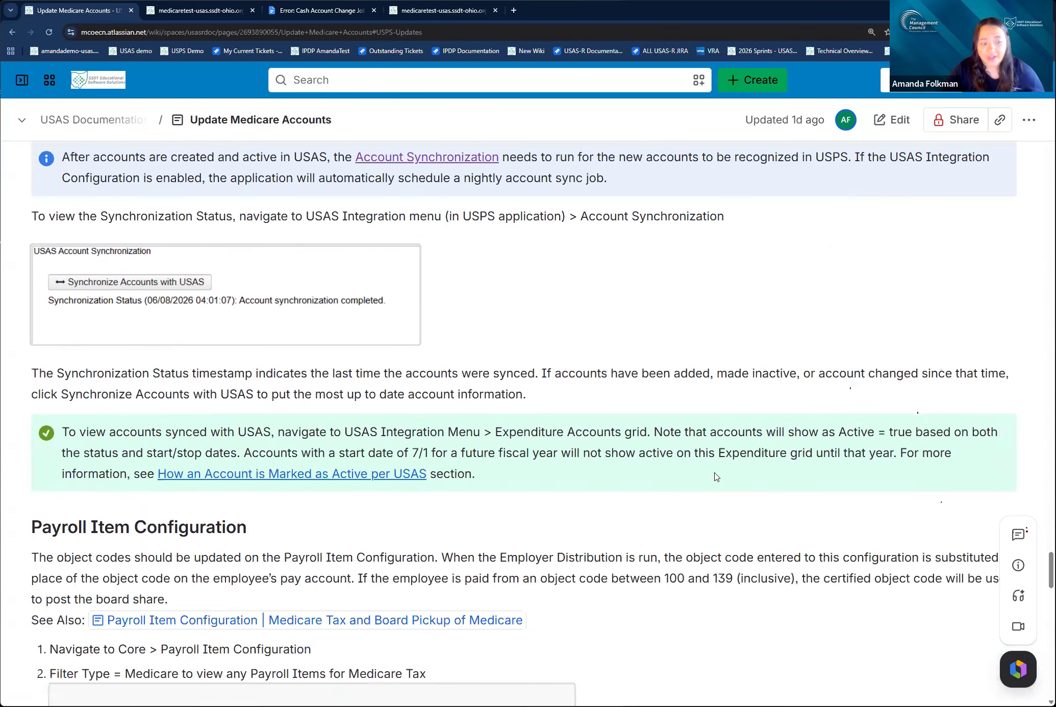
{"action": "scroll", "coordinate": [716, 477], "scroll_direction": "down", "scroll_amount": 1}
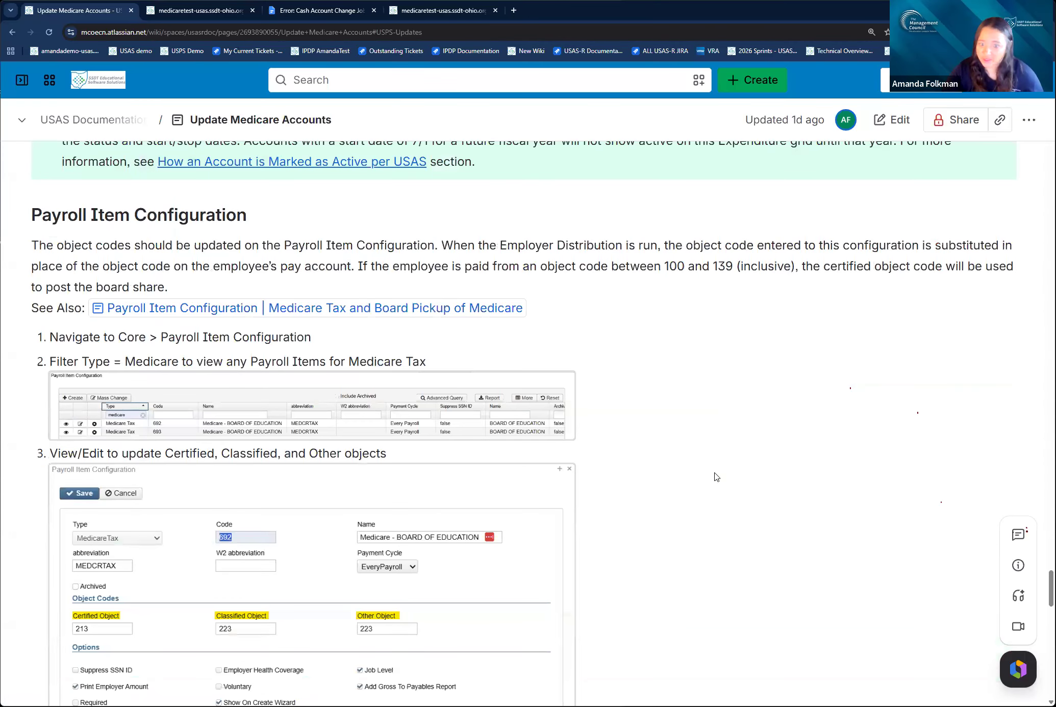
{"action": "scroll", "coordinate": [715, 477], "scroll_direction": "down", "scroll_amount": 1}
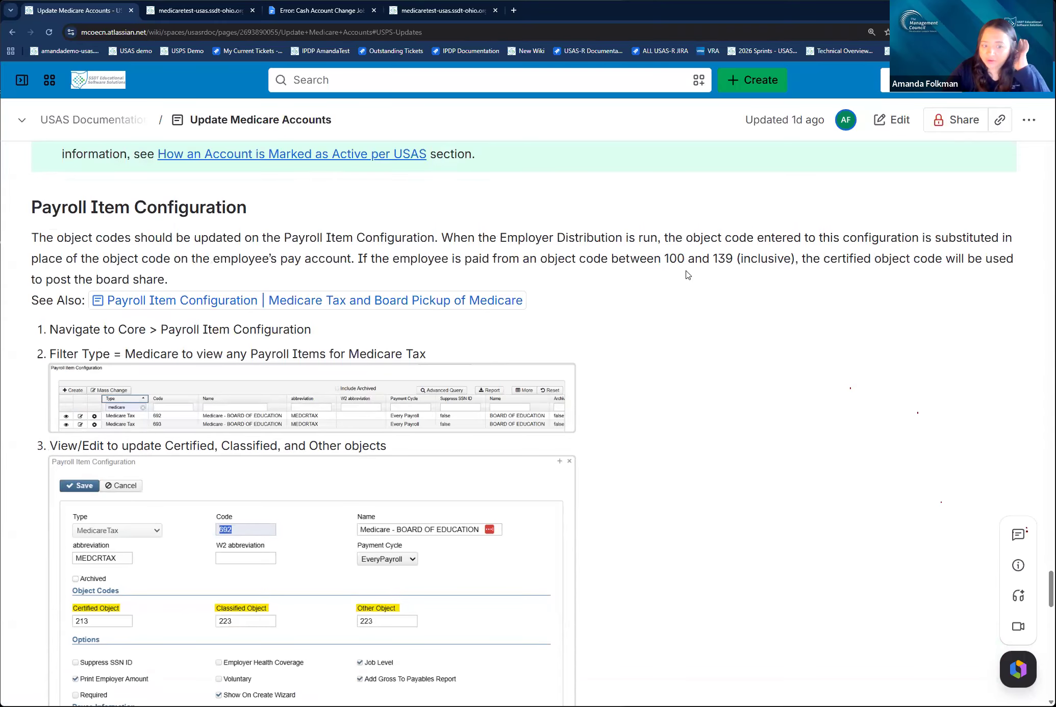
{"action": "scroll", "coordinate": [636, 279], "scroll_direction": "up", "scroll_amount": 3}
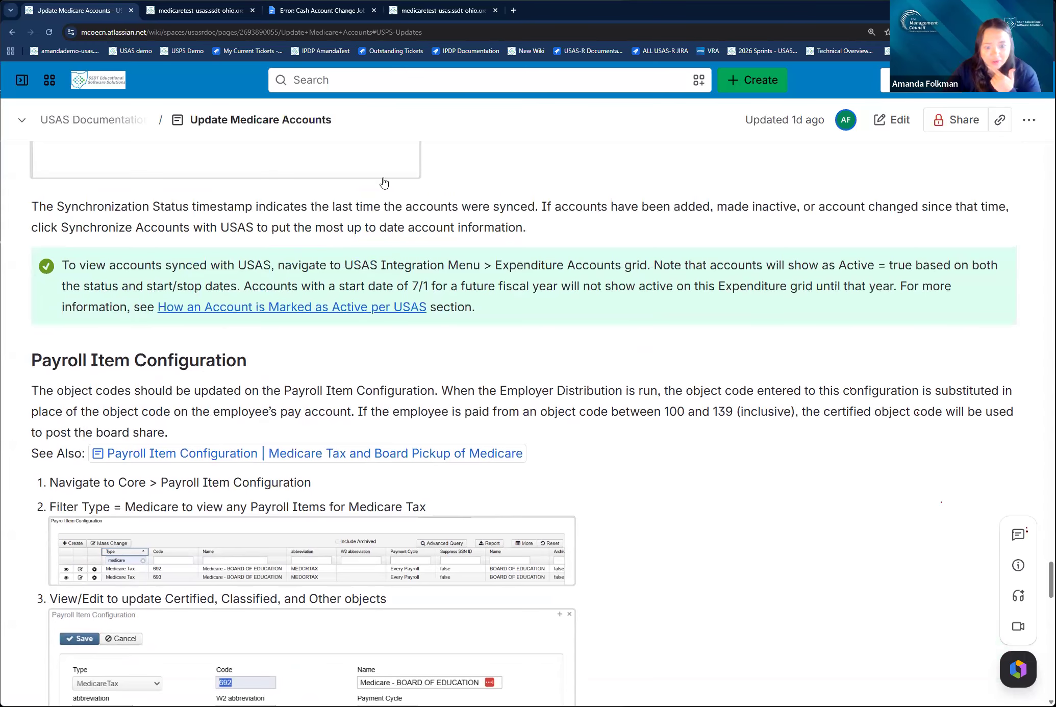
Return to the USAS Documentation overview and expand the user manual's Appendix to show its procedure sections.
{"action": "left_click", "coordinate": [12, 32]}
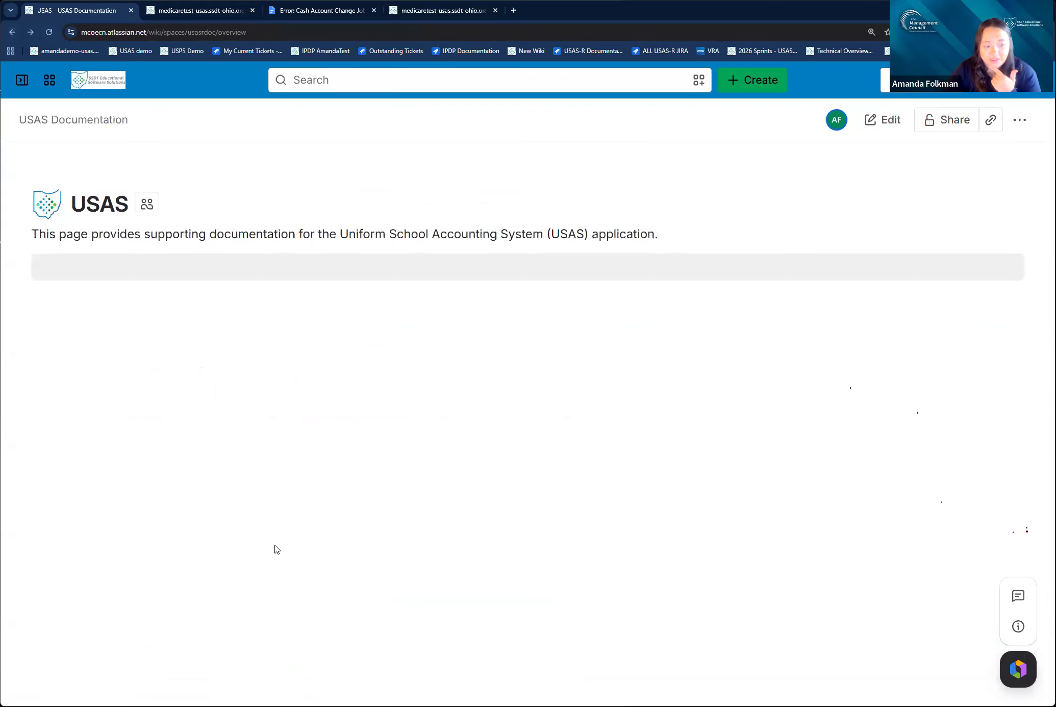
{"action": "scroll", "coordinate": [129, 586], "scroll_direction": "down", "scroll_amount": 3}
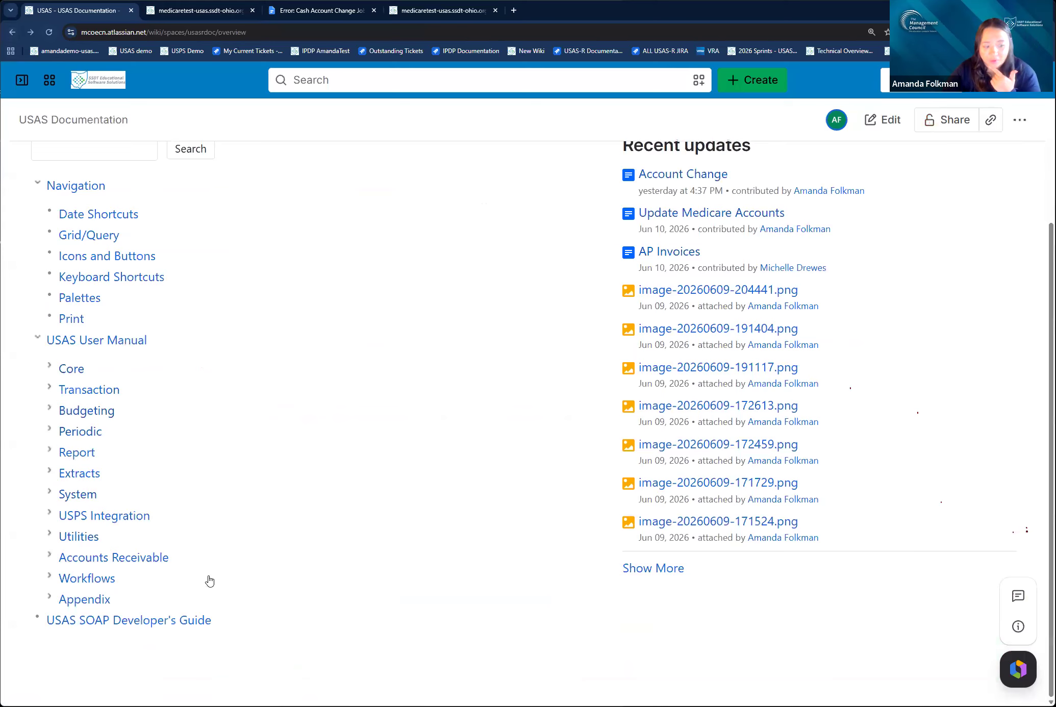
{"action": "left_click", "coordinate": [50, 597]}
{"action": "scroll", "coordinate": [127, 586], "scroll_direction": "down", "scroll_amount": 3}
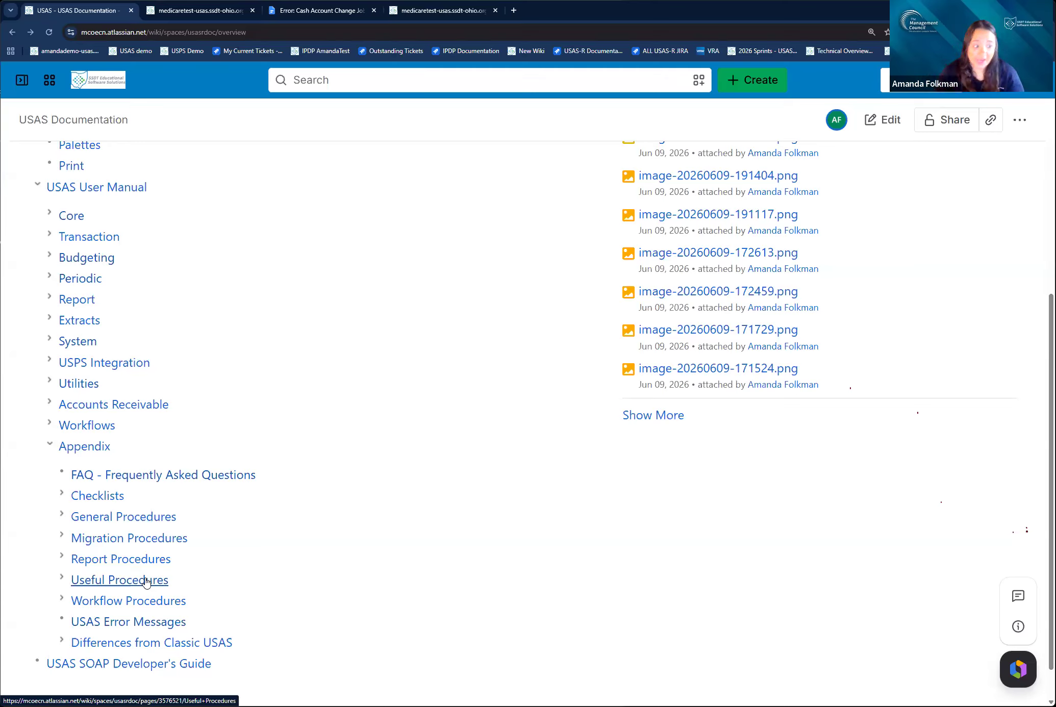
{"action": "scroll", "coordinate": [239, 235], "scroll_direction": "up", "scroll_amount": 3}
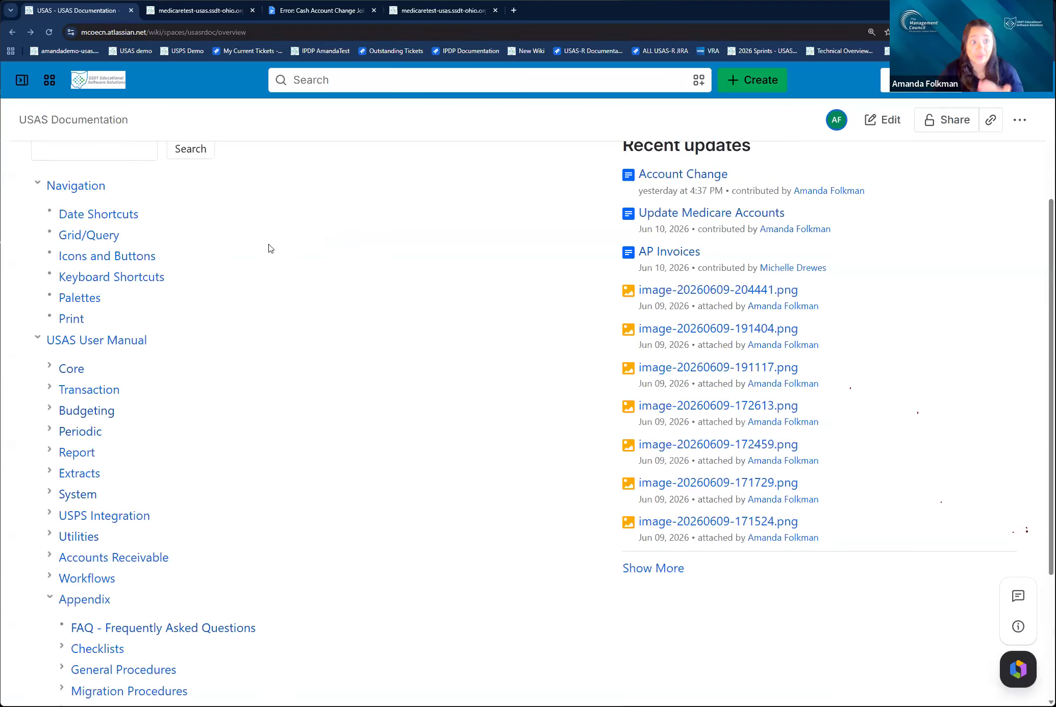
Switch to the USAS application's Account Change Requests page.
{"action": "left_click", "coordinate": [180, 14]}
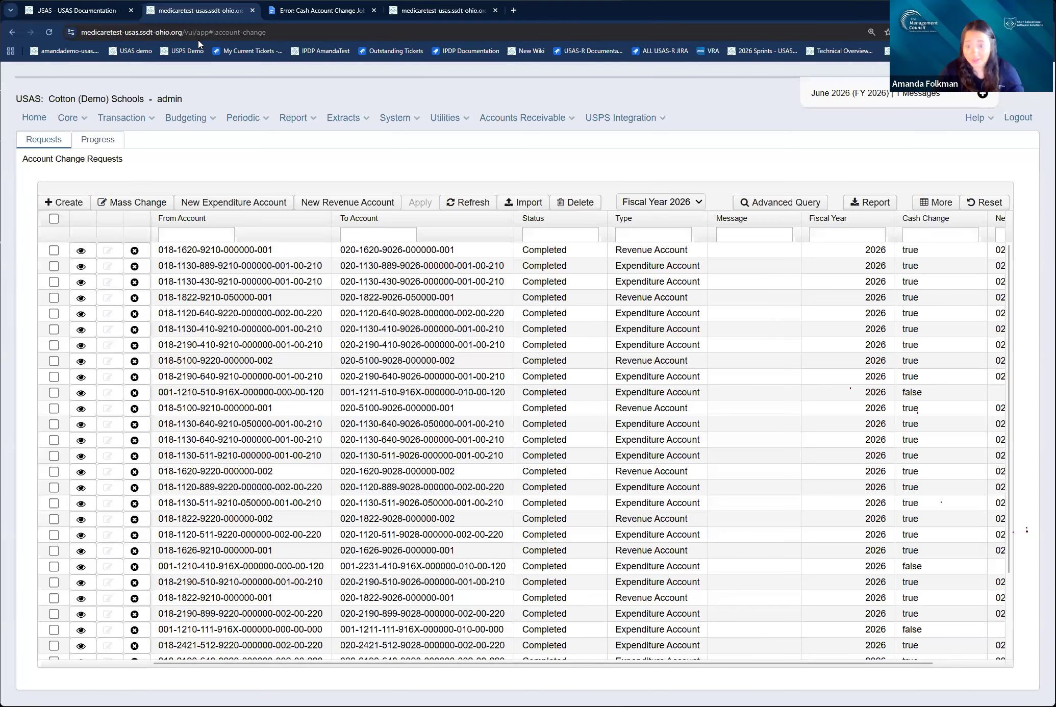